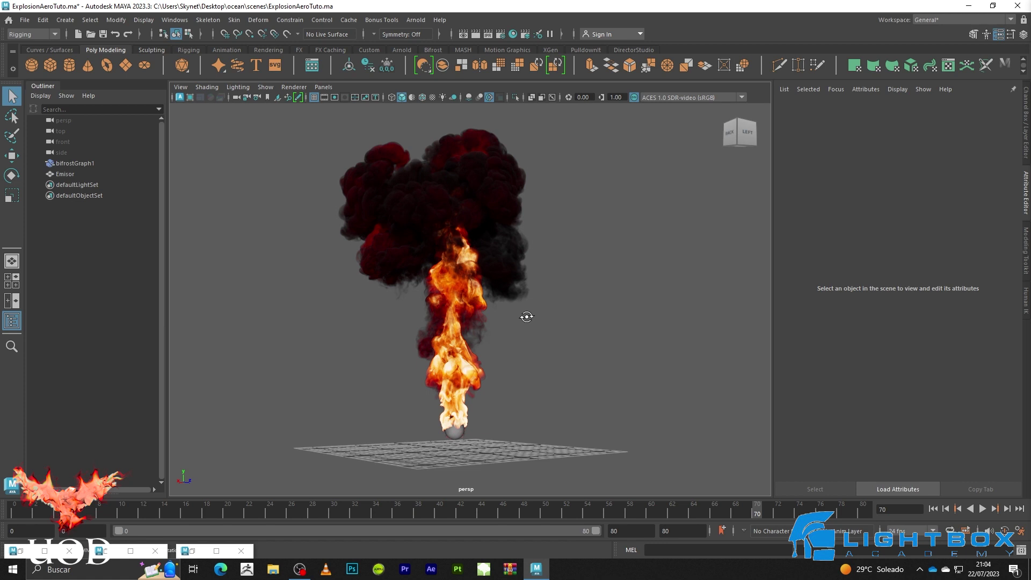
# - Orbit to a side-on view of the finished mushroom-cloud explosion, then switch to the screen recorder
pyautogui.keyDown('alt'); pyautogui.moveTo(574, 314); pyautogui.dragTo(572, 306); pyautogui.keyUp('alt')
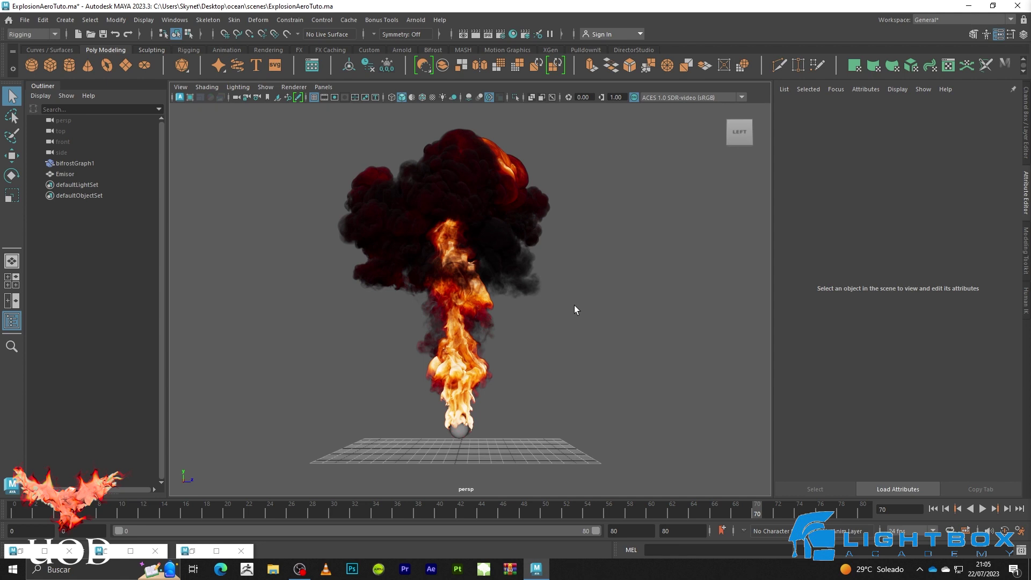
pyautogui.click(301, 573)
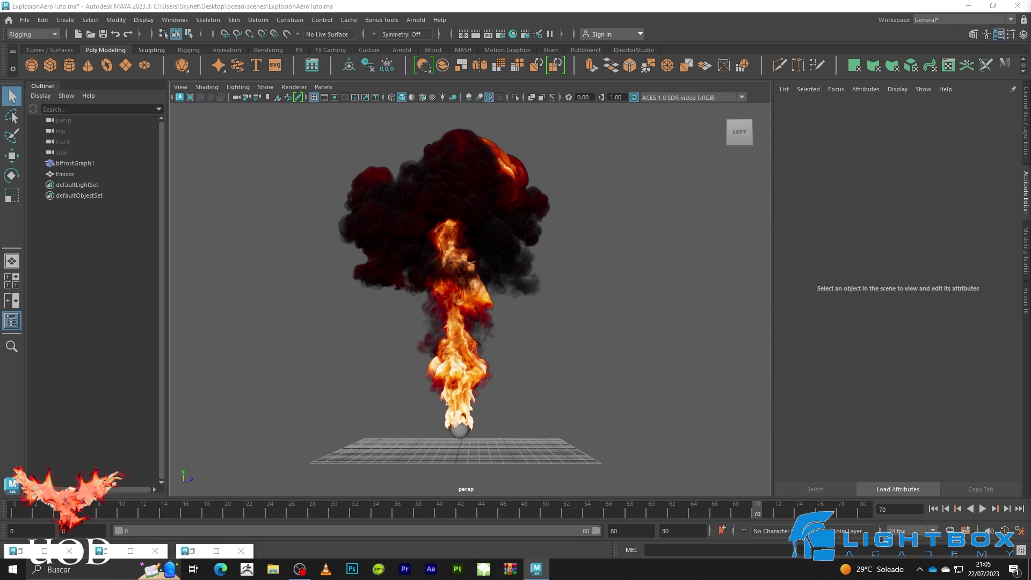
# - Zoom and pan the Arnold render to inspect the flame column, smoke cloud and emitter sphere
pyautogui.scroll(3, 573, 298)
pyautogui.scroll(3, 573, 298)
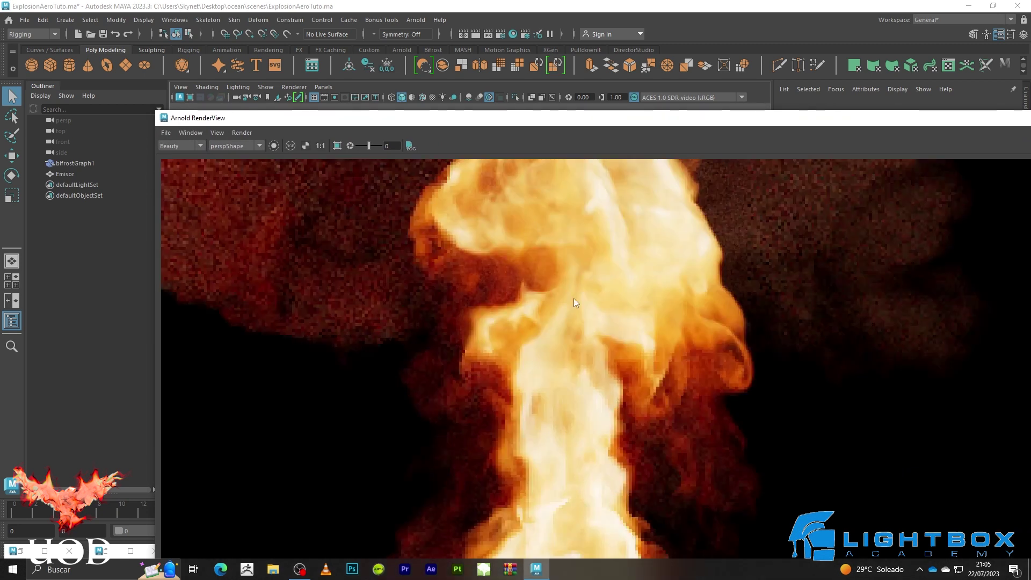
pyautogui.scroll(-2, 597, 229)
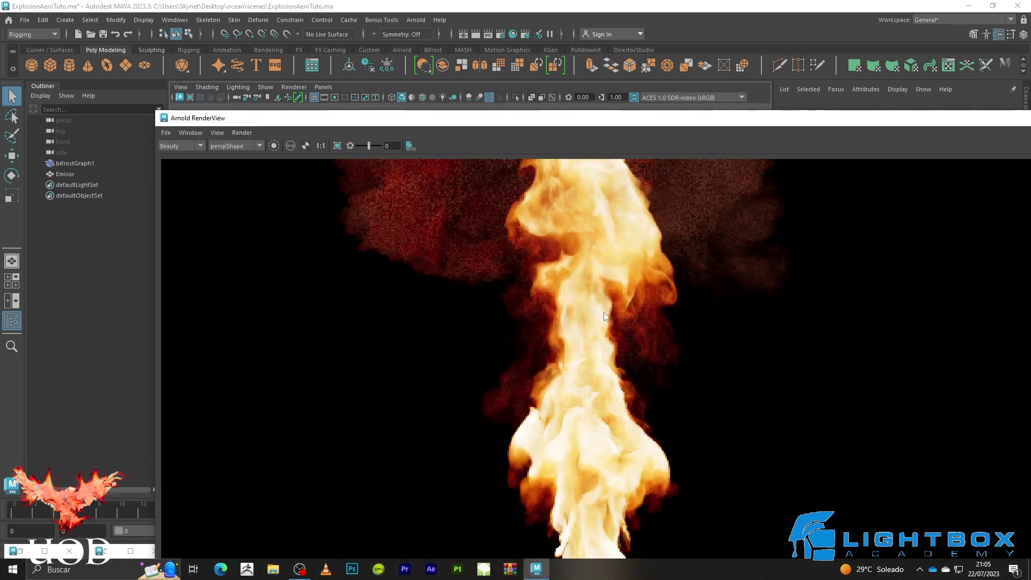
pyautogui.moveTo(604, 316); pyautogui.dragTo(608, 302, button='middle')
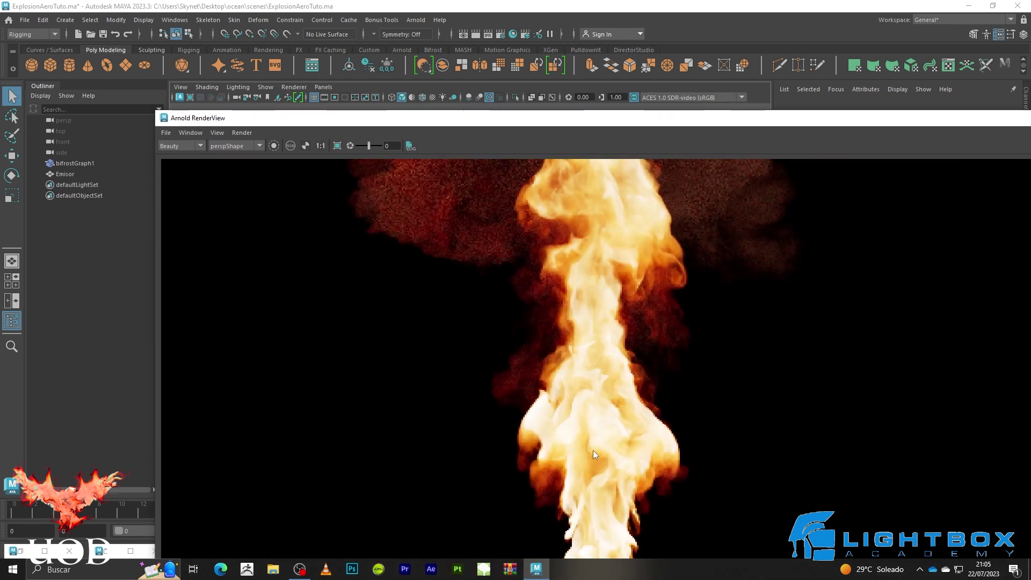
pyautogui.moveTo(597, 311); pyautogui.dragTo(588, 183, button='middle')
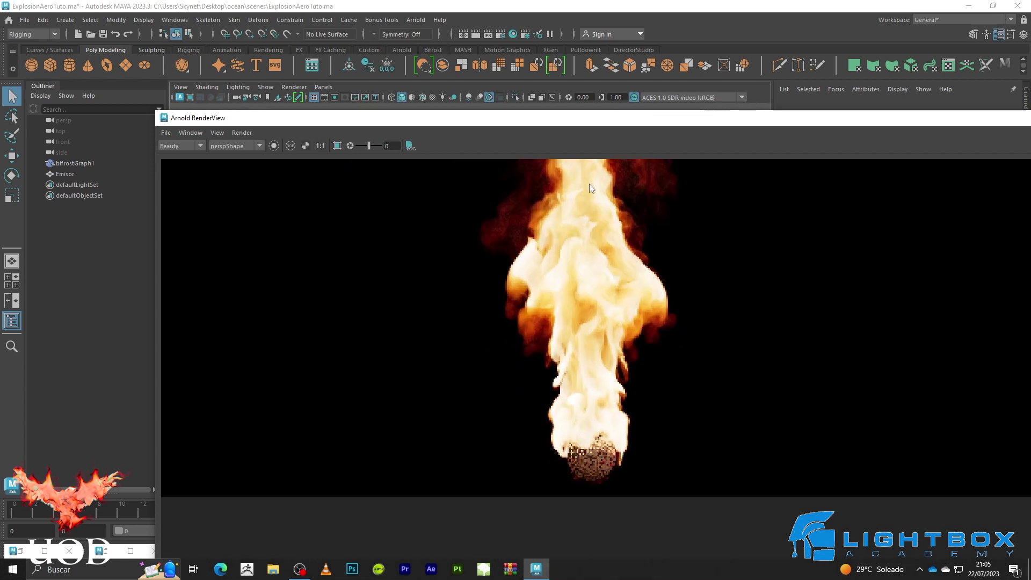
pyautogui.scroll(2, 547, 224)
pyautogui.scroll(2, 558, 351)
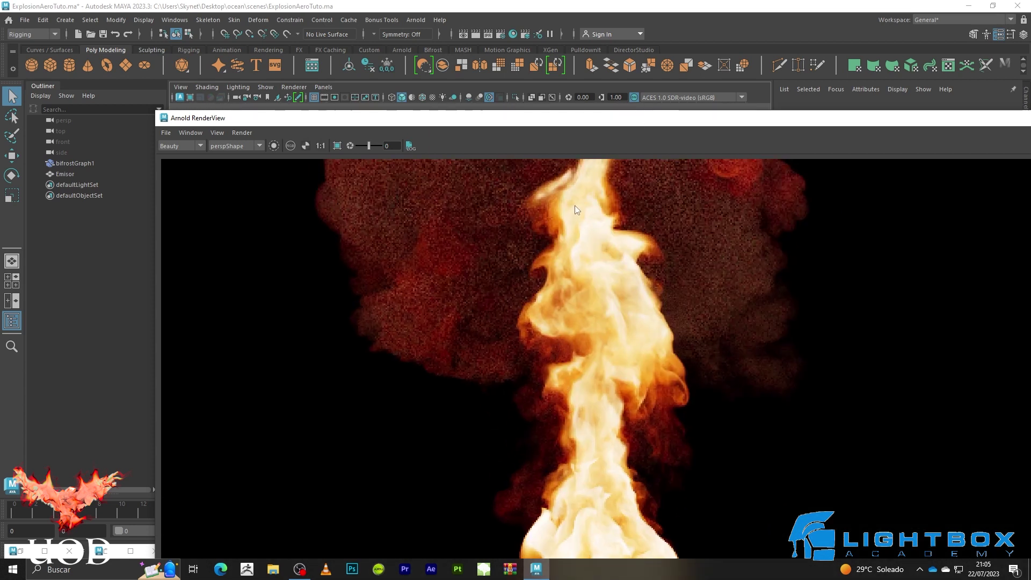
pyautogui.scroll(-3, 574, 205)
pyautogui.scroll(2, 588, 341)
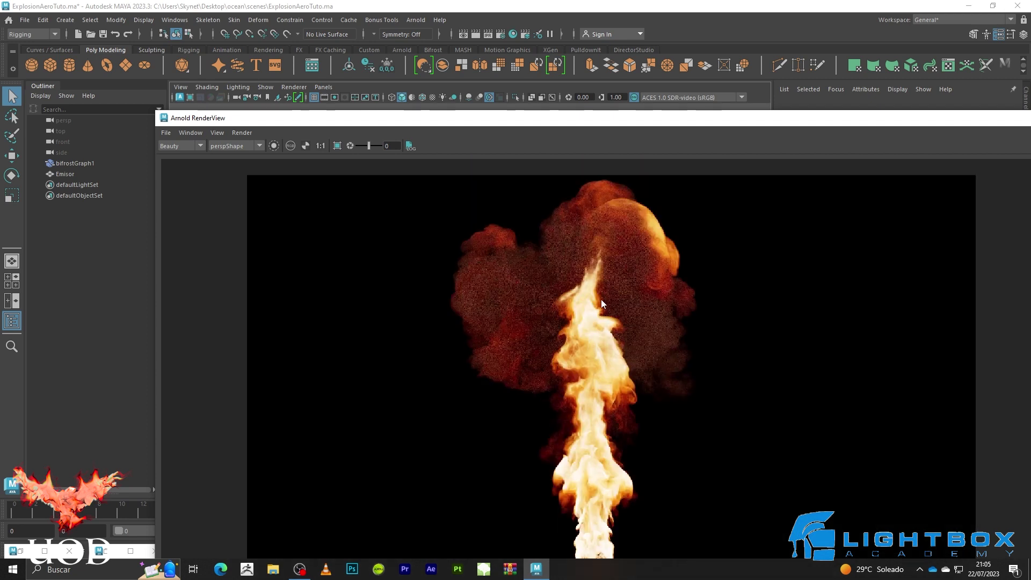
pyautogui.moveTo(579, 318)
pyautogui.mouseDown(button='middle')
pyautogui.moveTo(540, 267)
pyautogui.moveTo(517, 288)
pyautogui.mouseUp(button='middle')
pyautogui.scroll(-2, 529, 271)
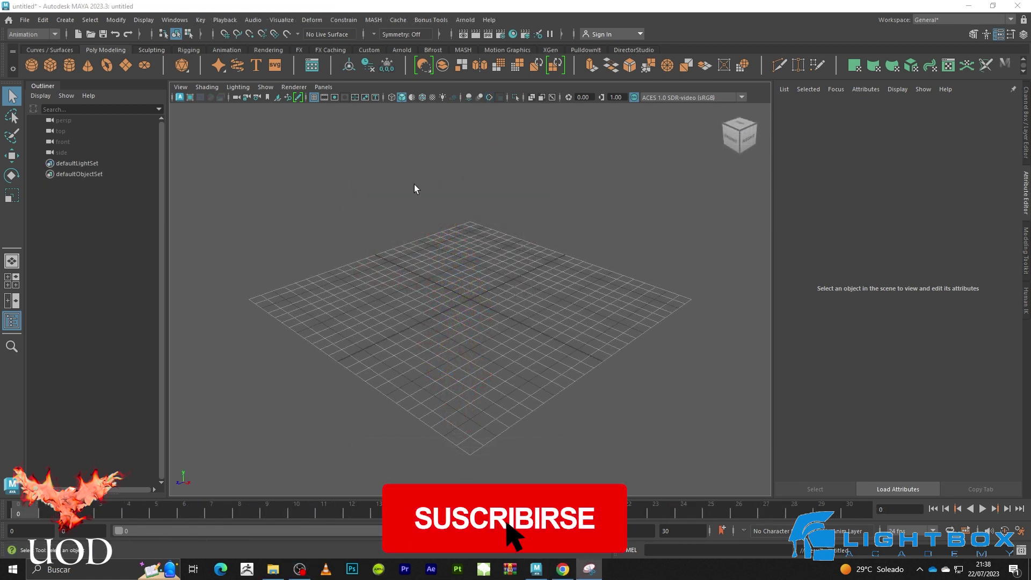
# - Create a polygon sphere and lift it slightly above the grid at the origin
pyautogui.click(32, 65)
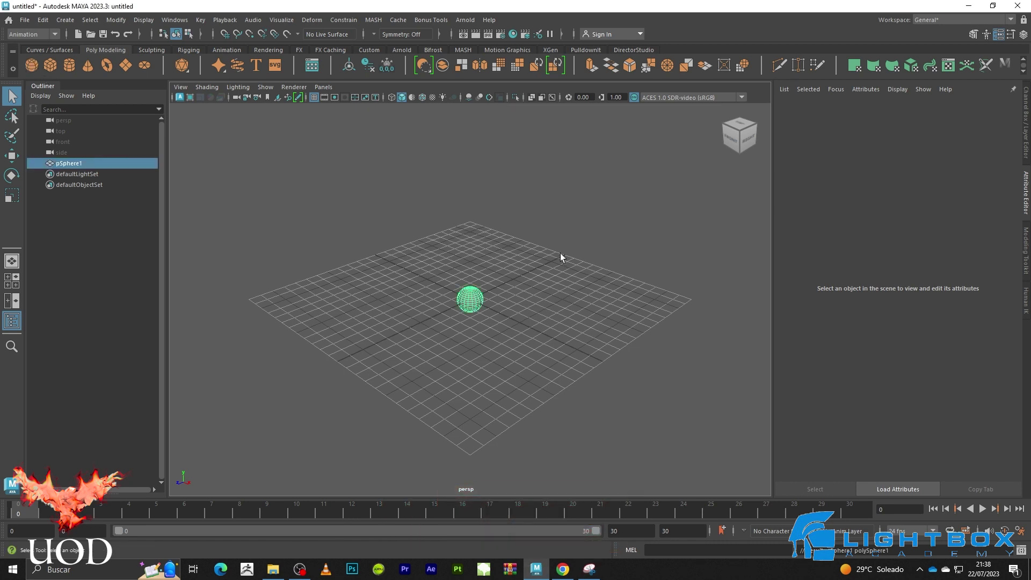
pyautogui.scroll(3, 512, 249)
pyautogui.press('w')
pyautogui.moveTo(472, 249); pyautogui.dragTo(472, 205)
pyautogui.click(513, 254)
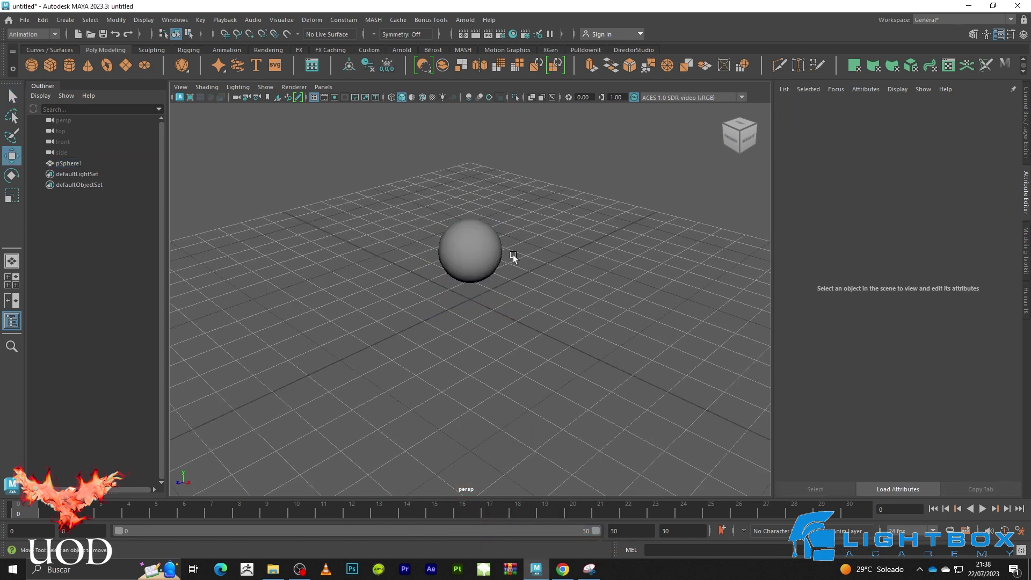
pyautogui.keyDown('alt'); pyautogui.moveTo(513, 255); pyautogui.dragTo(498, 240); pyautogui.keyUp('alt')
pyautogui.click(498, 242)
pyautogui.moveTo(470, 198); pyautogui.dragTo(466, 207)
pyautogui.press('q')
pyautogui.click(129, 203)
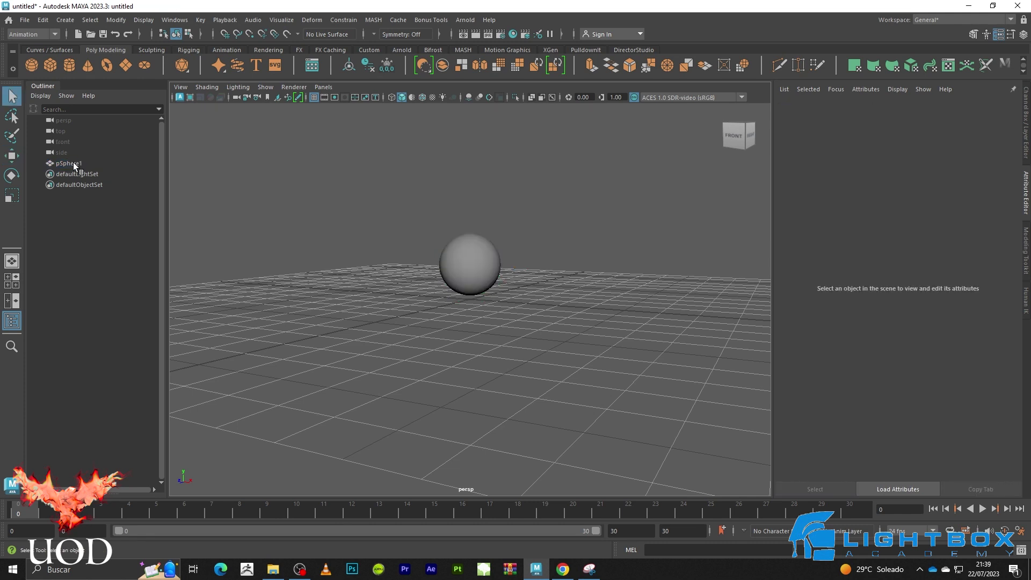
# - Rename pSphere1 to Emisora in the Outliner
pyautogui.doubleClick(73, 162)
pyautogui.write('R')
pyautogui.press('BackSpace')
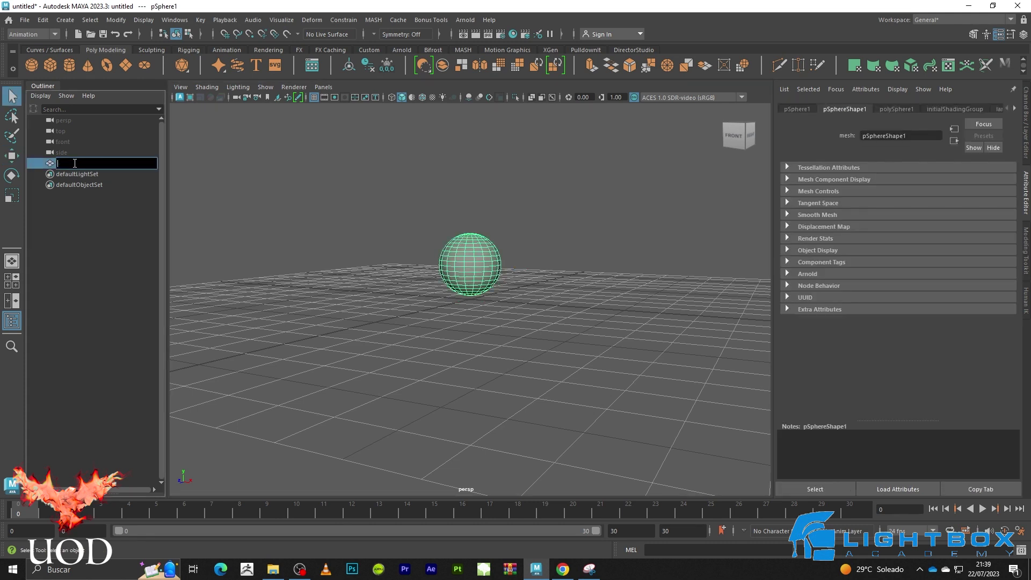
pyautogui.write('Emisore')
pyautogui.write('ra')
pyautogui.press('Return')
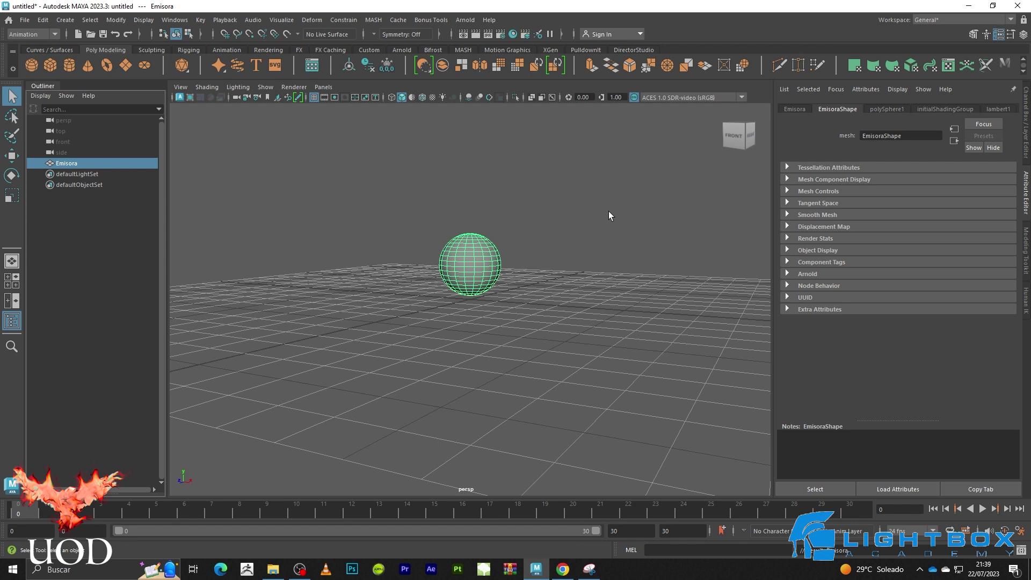
pyautogui.click(611, 217)
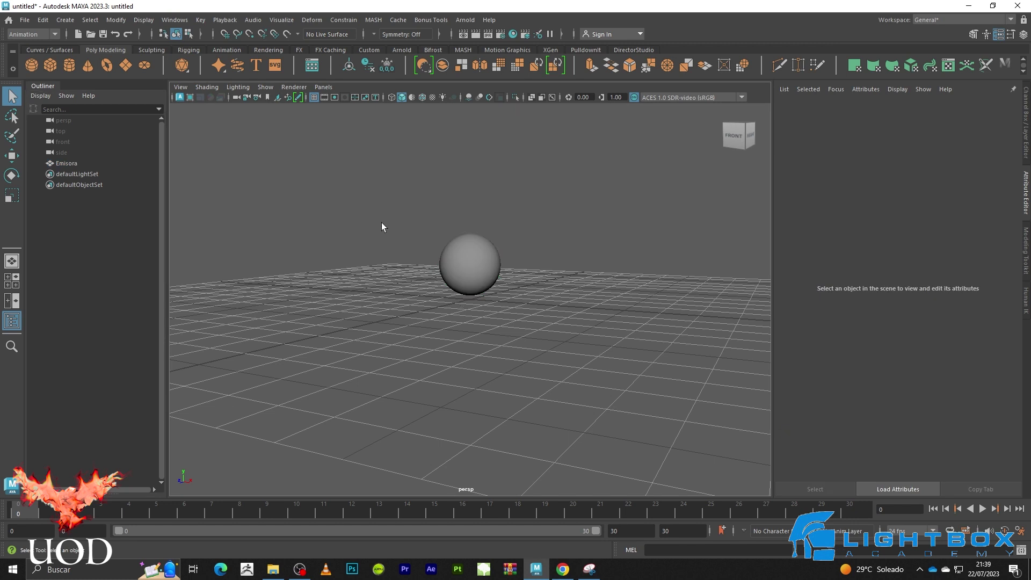
# - With Emisora selected, create bifrostGraph1 from the Bifrost Graph Editor
pyautogui.click(459, 247)
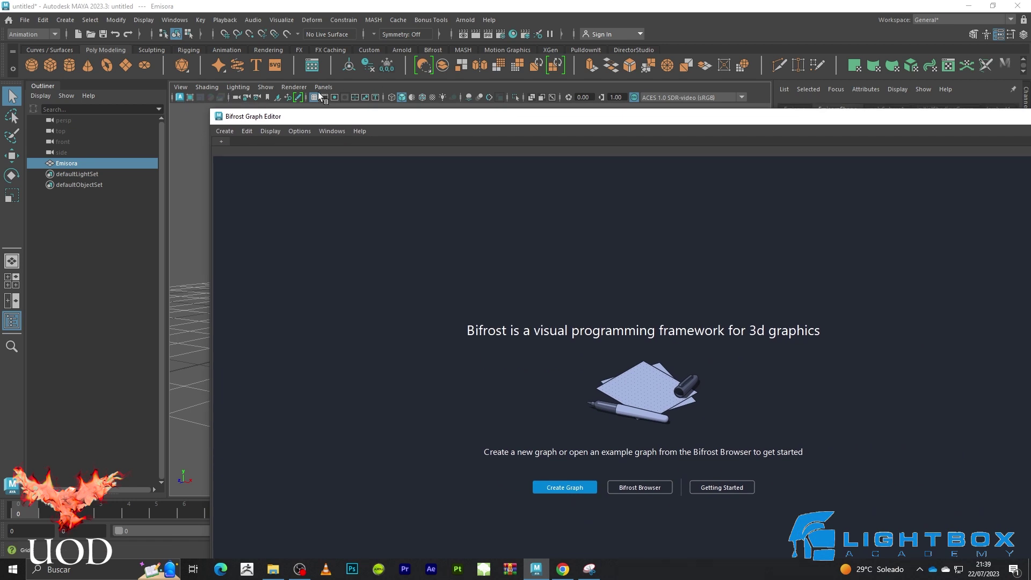
pyautogui.click(186, 23)
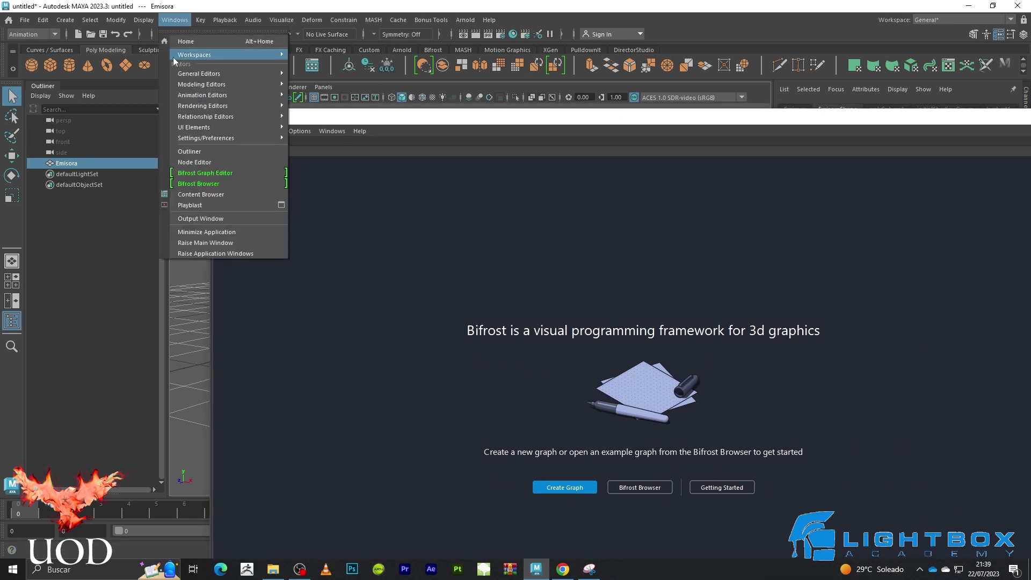
pyautogui.click(209, 173)
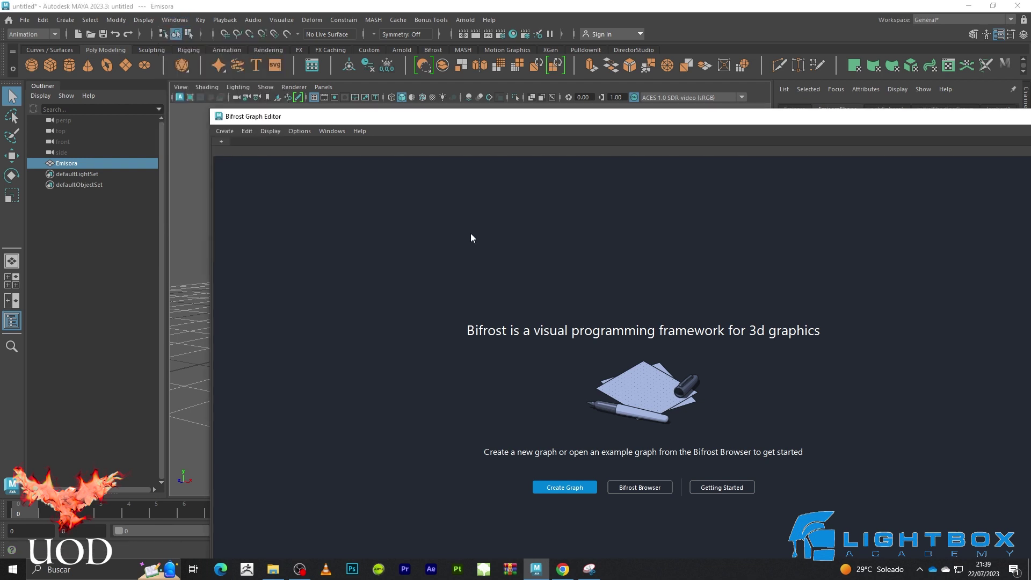
pyautogui.click(570, 487)
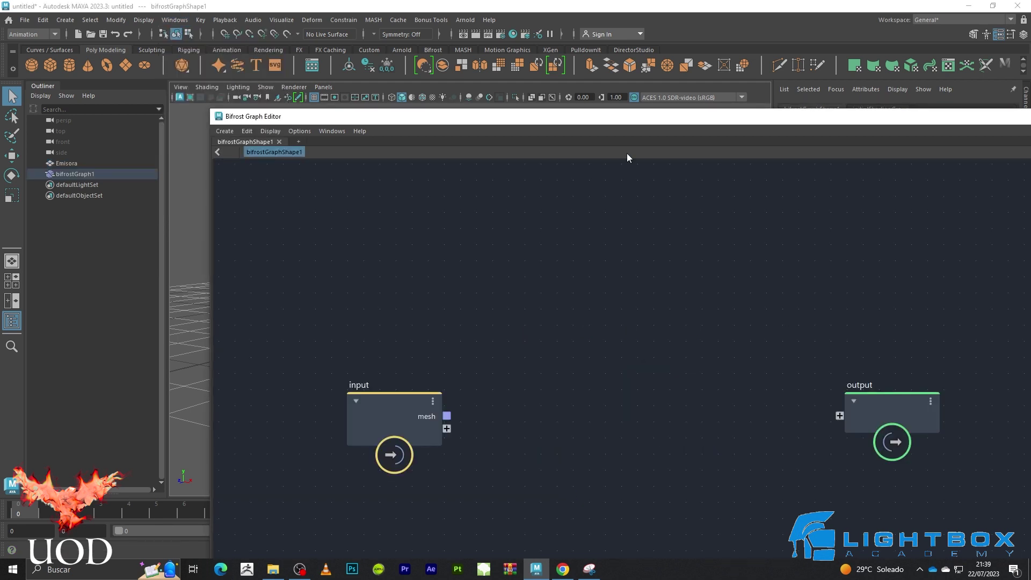
# - Bring Emisora into the graph as an EmisoraShape node and delete the default input node
pyautogui.moveTo(701, 117); pyautogui.dragTo(783, 128)
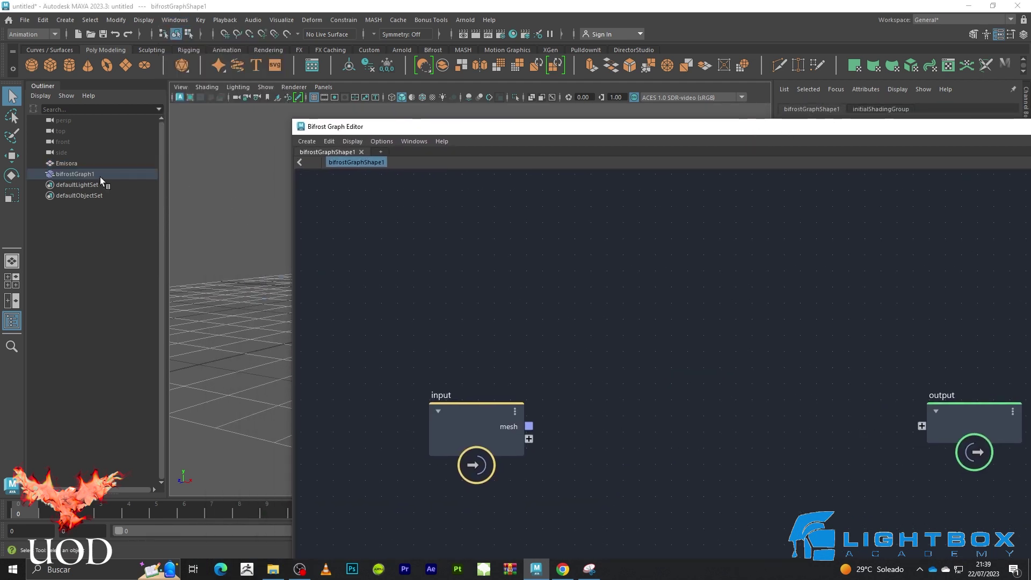
pyautogui.moveTo(63, 162); pyautogui.dragTo(569, 266)
pyautogui.click(453, 306)
pyautogui.click(476, 407)
pyautogui.press('Delete')
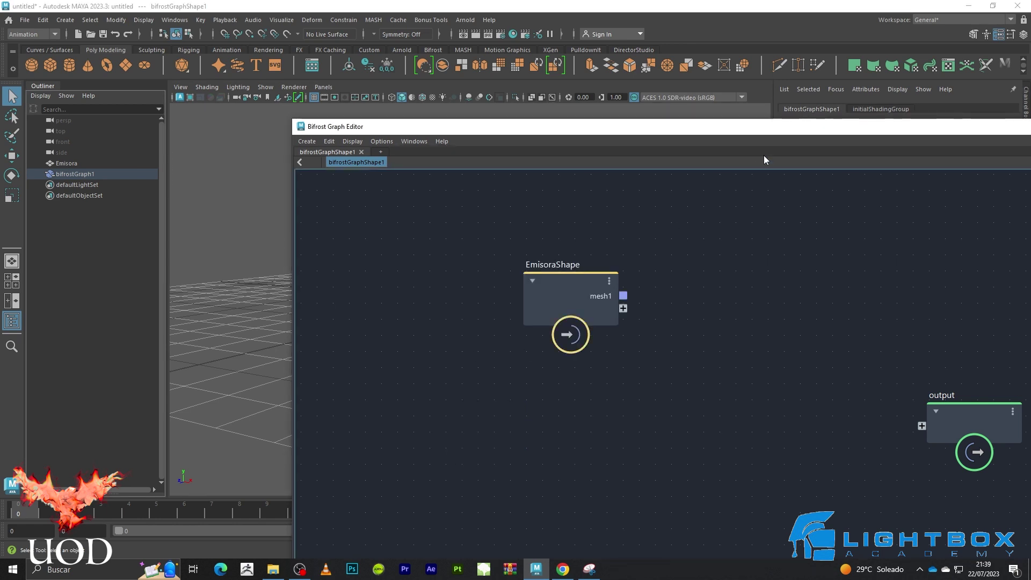
# - Maximize the graph editor and arrange EmisoraShape on the left, output upper right
pyautogui.doubleClick(764, 127)
pyautogui.moveTo(283, 157); pyautogui.dragTo(191, 264)
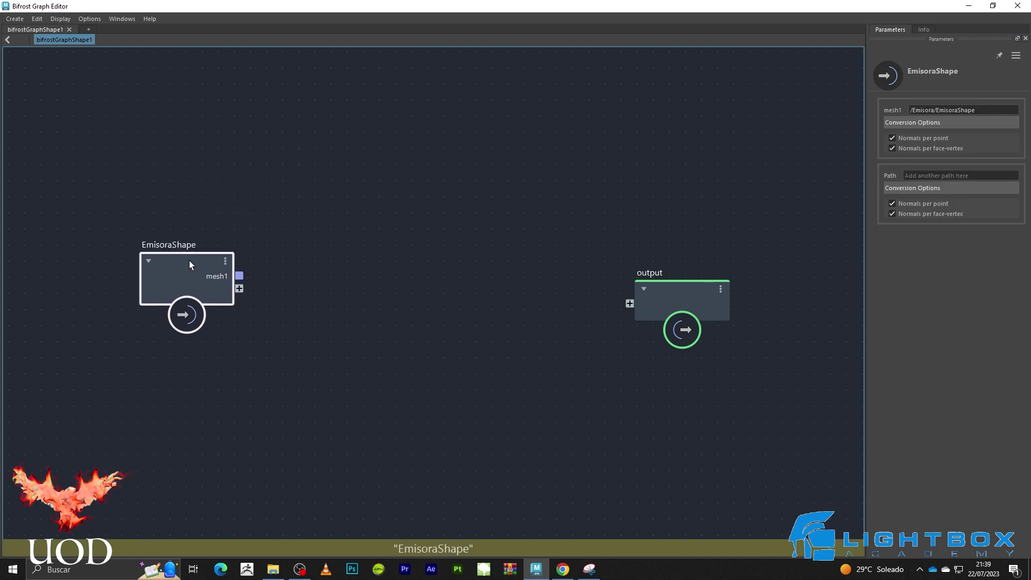
pyautogui.click(537, 277)
pyautogui.click(683, 291)
pyautogui.moveTo(683, 291); pyautogui.dragTo(759, 268)
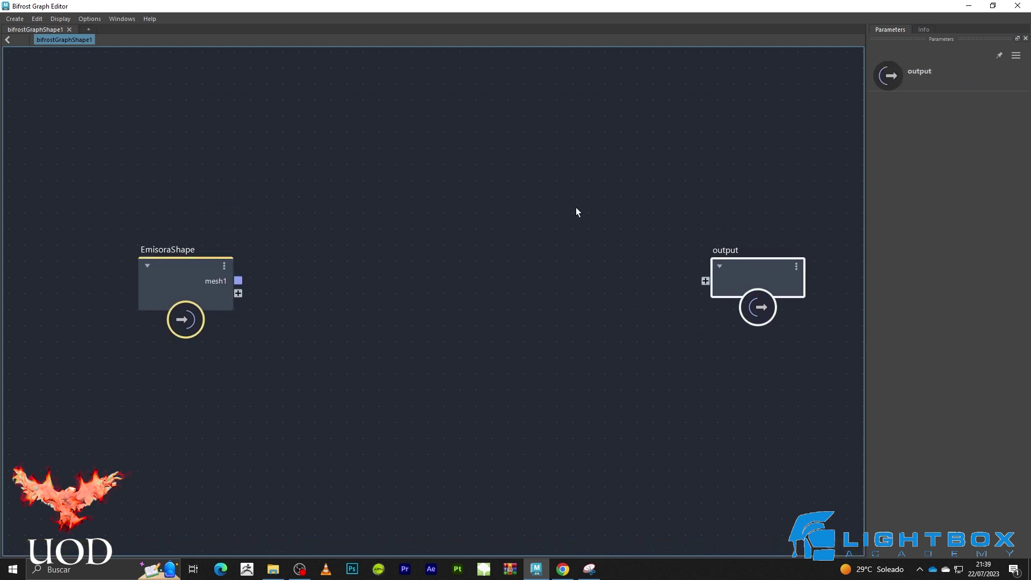
pyautogui.moveTo(561, 181); pyautogui.dragTo(511, 130, button='middle')
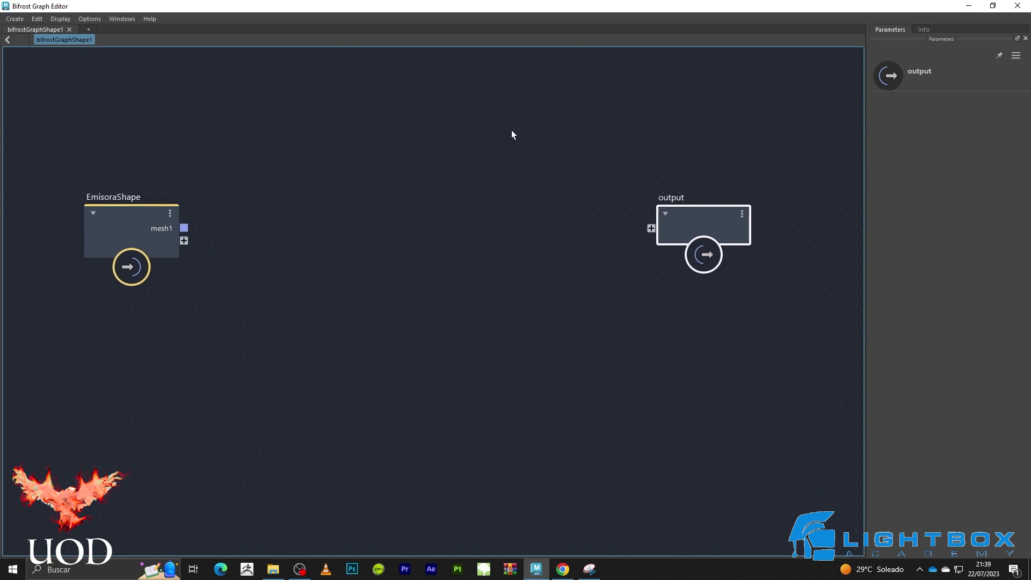
# - Add a source_air node between EmisoraShape and output, leaving Resolution Mode Relative
pyautogui.click(537, 189)
pyautogui.press('Tab')
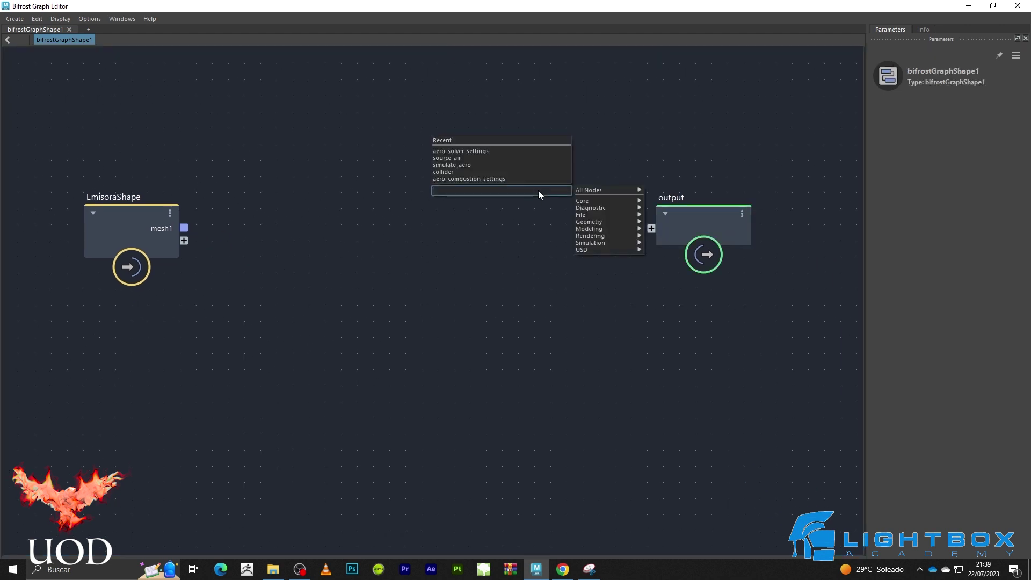
pyautogui.write('so')
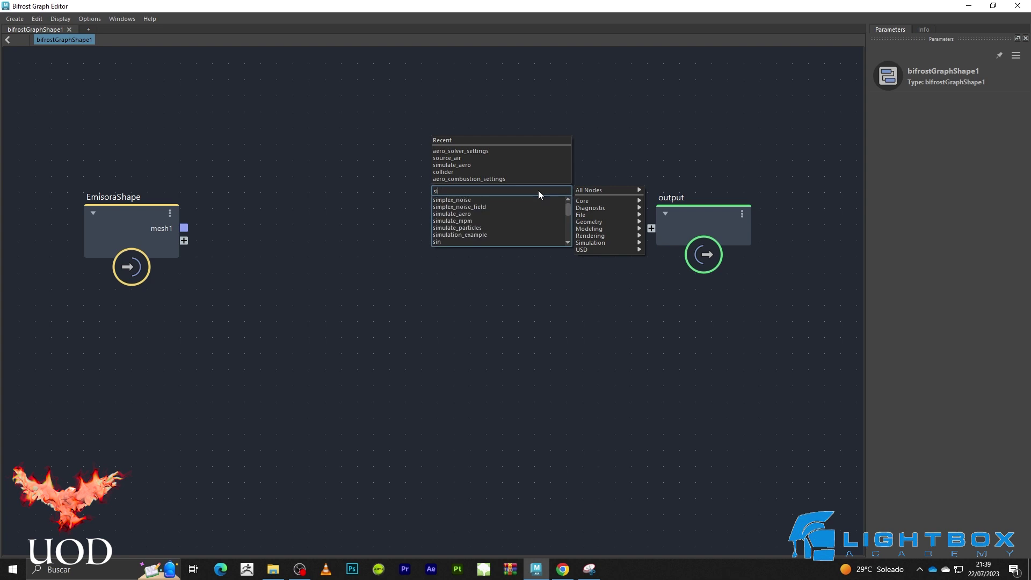
pyautogui.write('ur')
pyautogui.press('Down')
pyautogui.press('Return')
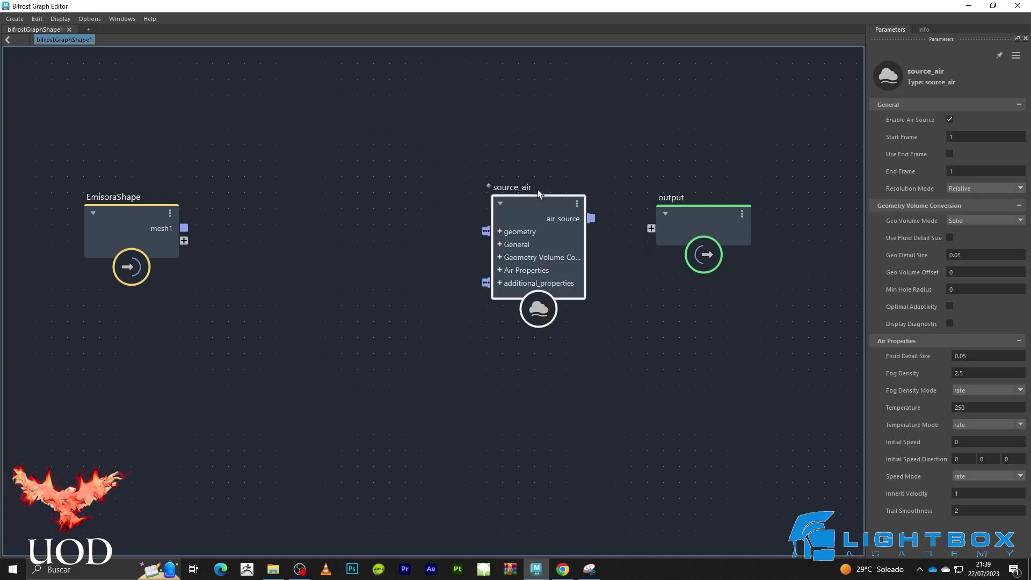
pyautogui.moveTo(552, 206); pyautogui.dragTo(521, 183)
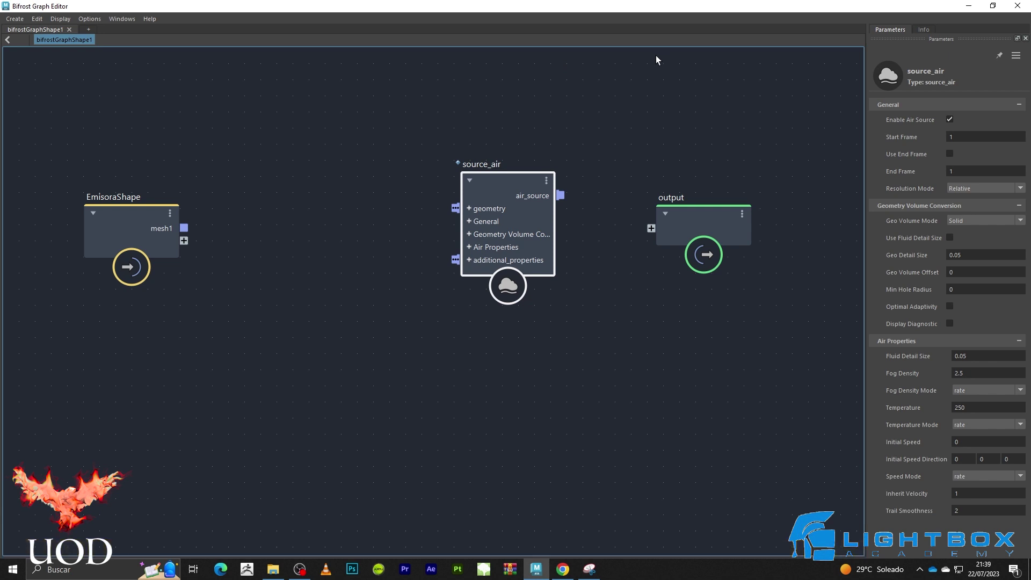
pyautogui.click(962, 191)
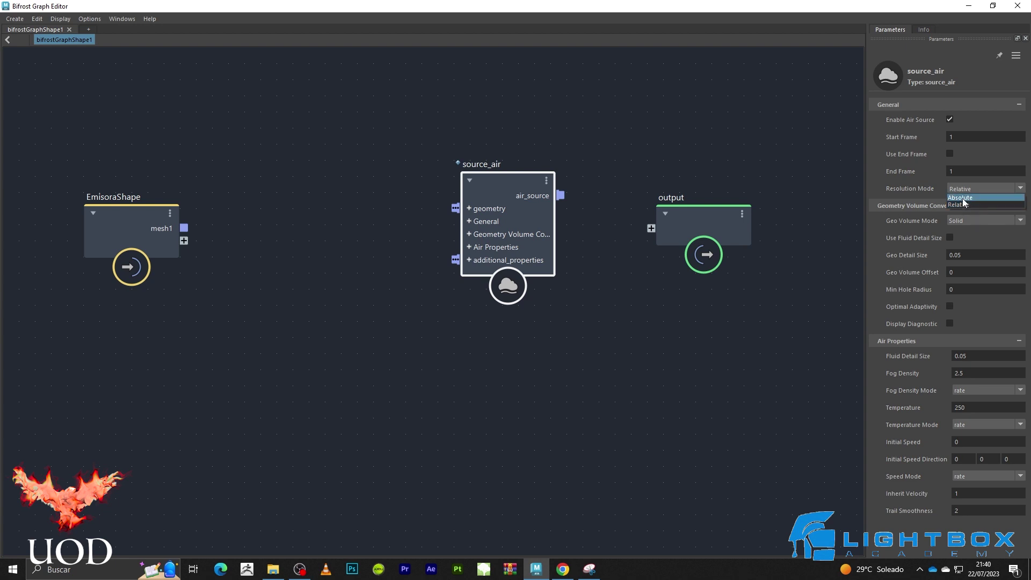
# - Keep source_air's Relative resolution, Solid geo volume mode and rate blending modes
pyautogui.click(962, 208)
pyautogui.click(983, 225)
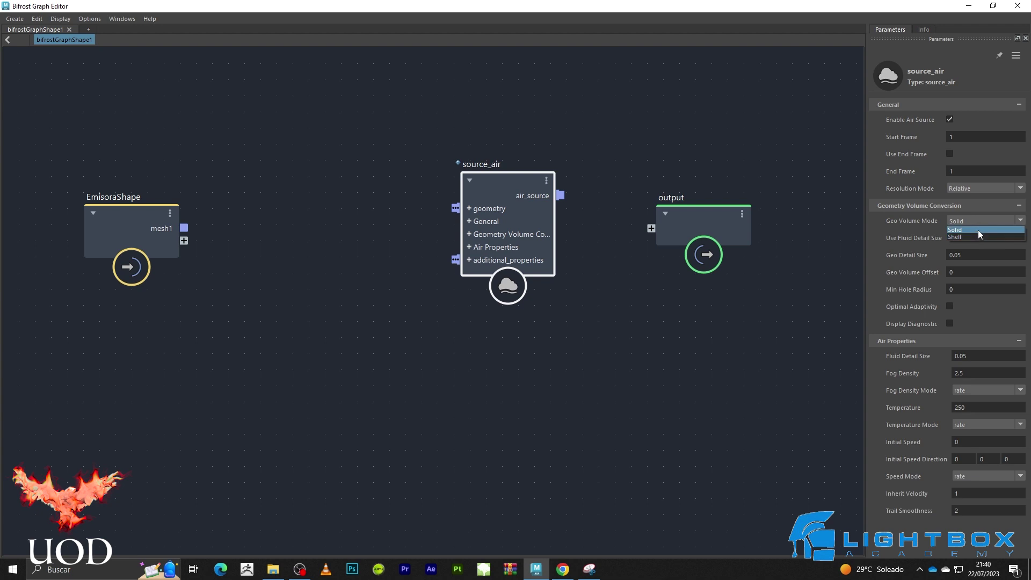
pyautogui.click(973, 229)
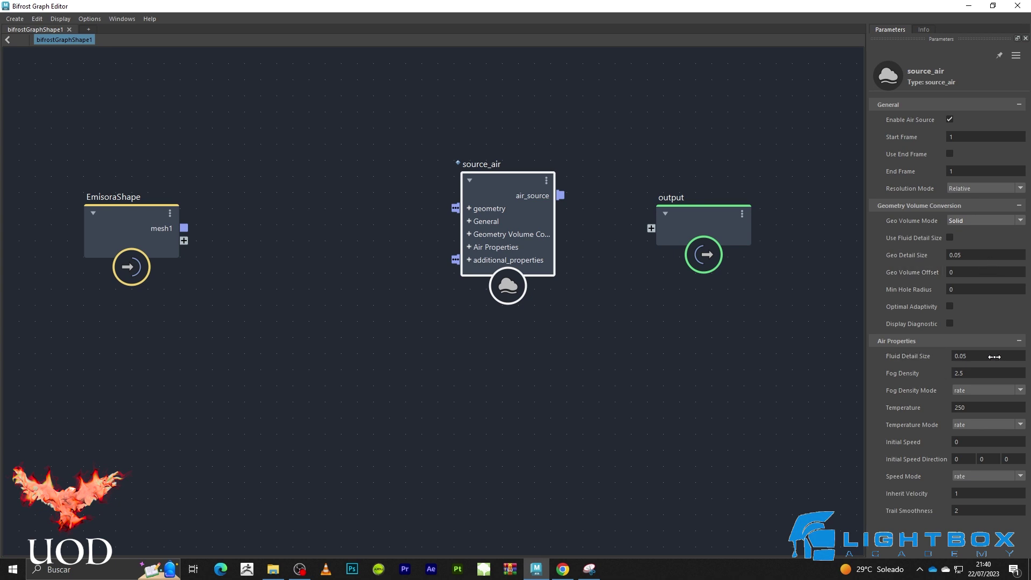
pyautogui.click(973, 254)
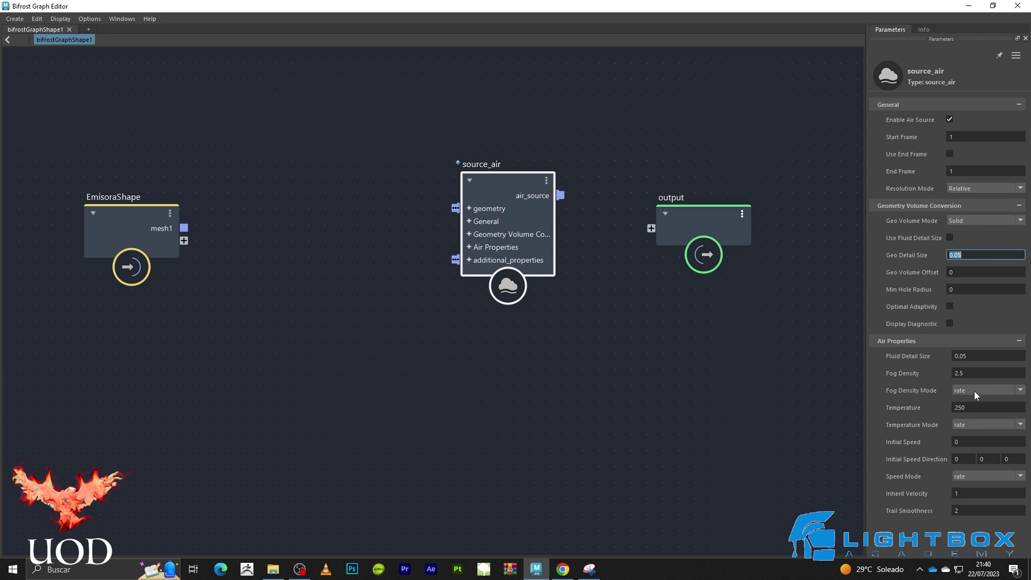
pyautogui.click(976, 392)
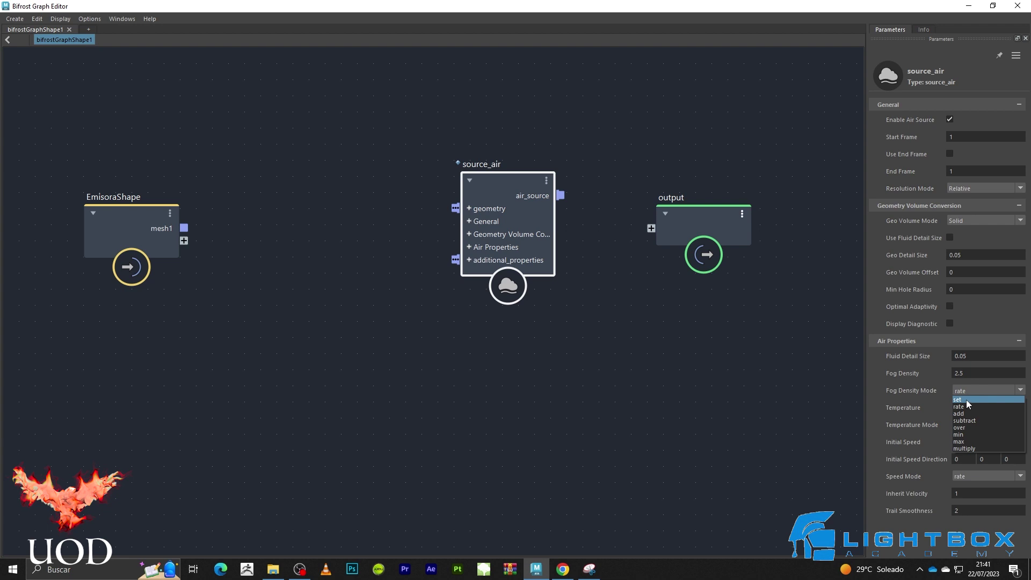
pyautogui.click(943, 402)
pyautogui.click(970, 427)
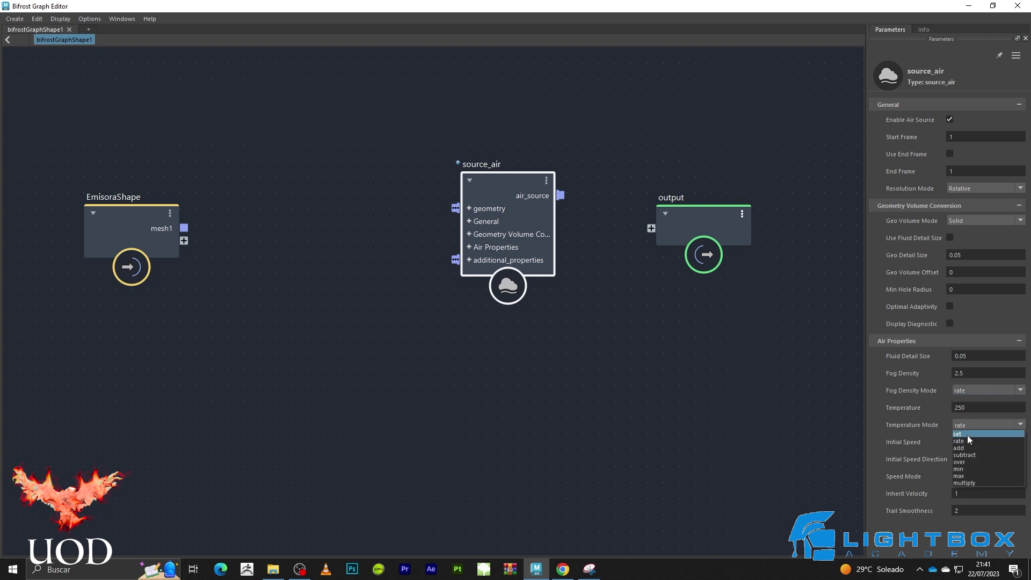
pyautogui.click(880, 409)
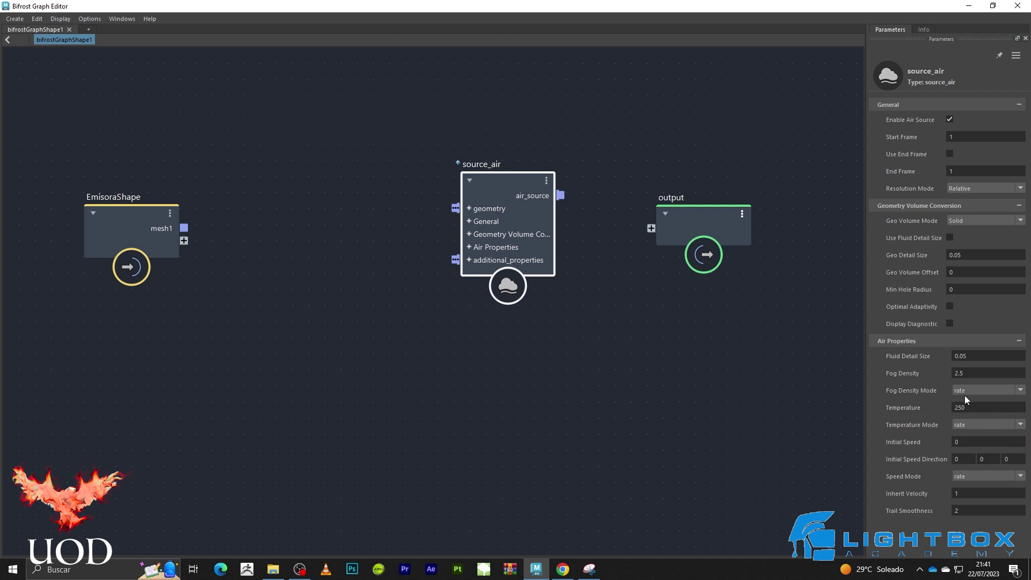
# - Set source_air's Temperature to 700 and Initial Speed to 5, keeping speed mode rate
pyautogui.click(974, 406)
pyautogui.write('700')
pyautogui.press('Return')
pyautogui.click(965, 444)
pyautogui.write('5')
pyautogui.click(972, 475)
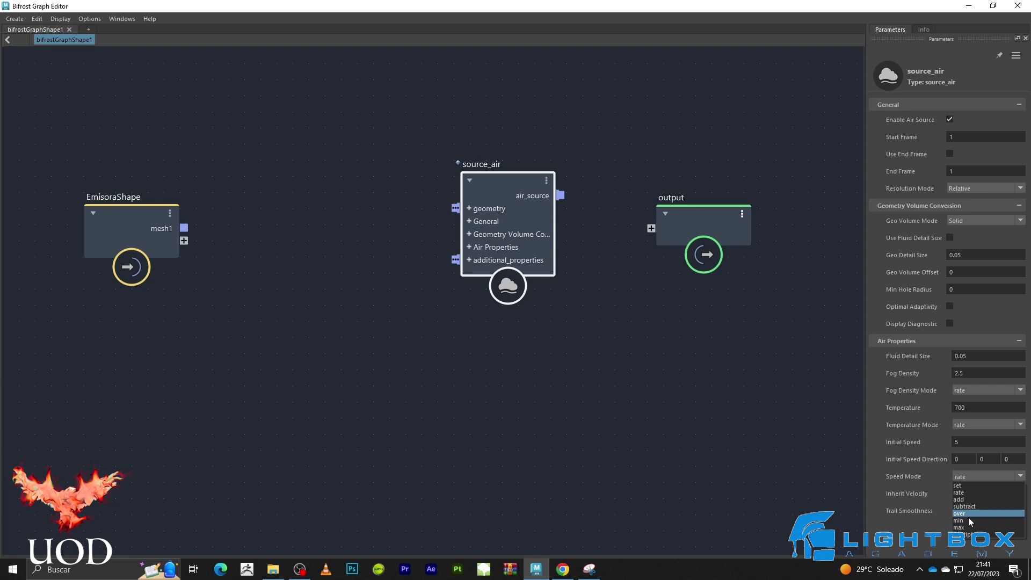
pyautogui.click(877, 388)
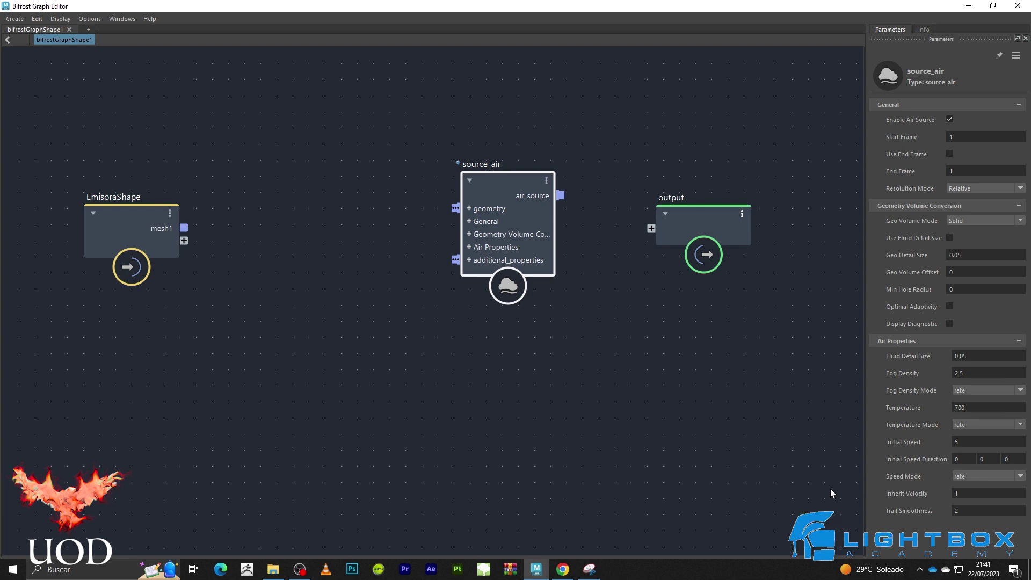
pyautogui.click(683, 414)
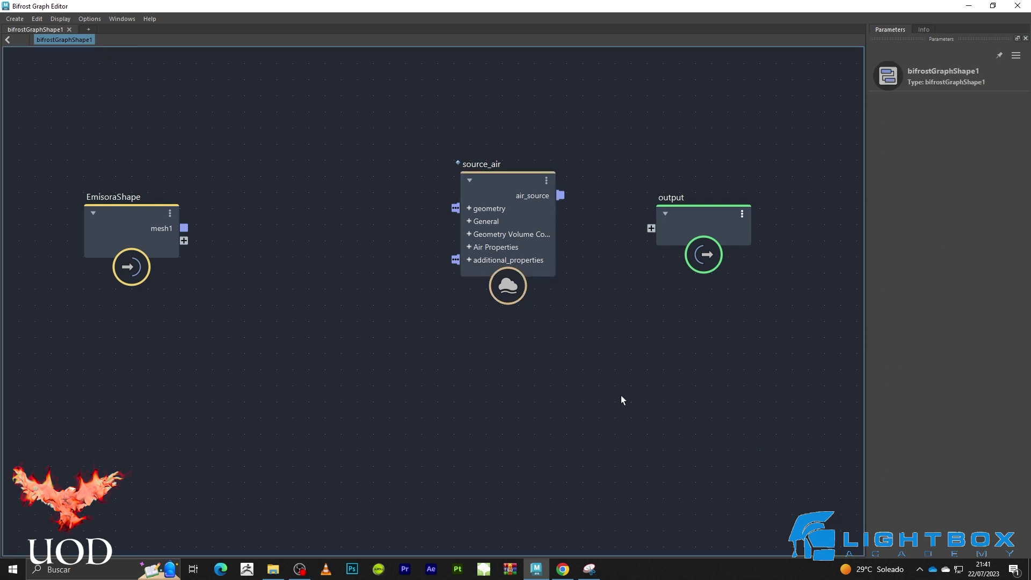
# - Add a source_fuel node and wire its fuel_source into source_air's additional_properties
pyautogui.press('Tab')
pyautogui.write('sour')
pyautogui.press('Down')
pyautogui.press('Down')
pyautogui.press('Down')
pyautogui.press('Return')
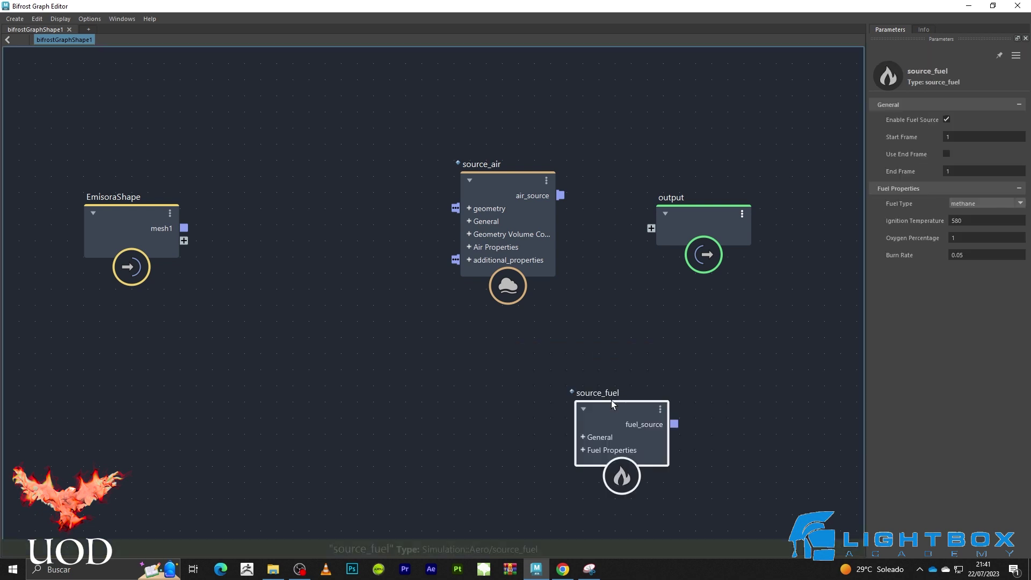
pyautogui.moveTo(611, 400); pyautogui.dragTo(347, 355)
pyautogui.moveTo(409, 378); pyautogui.dragTo(457, 263)
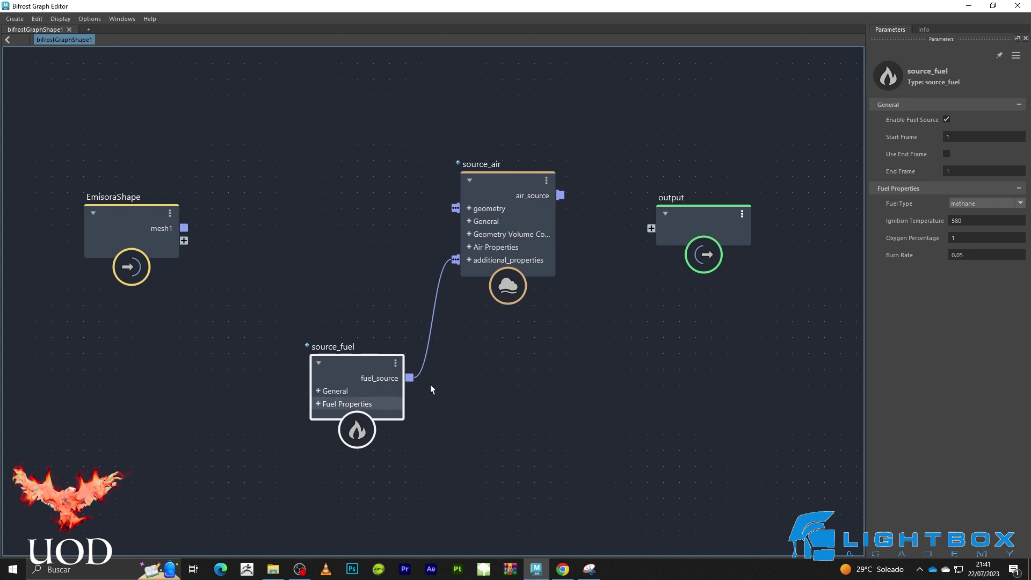
# - Confirm source_fuel keeps methane fuel, then restore the graph editor to reveal the scene
pyautogui.click(479, 365)
pyautogui.click(355, 363)
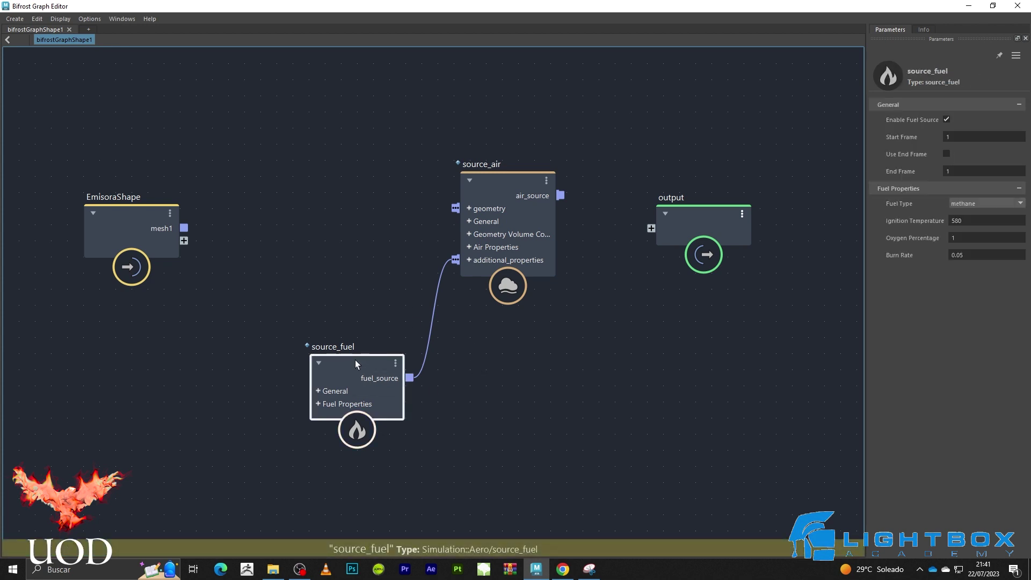
pyautogui.click(965, 204)
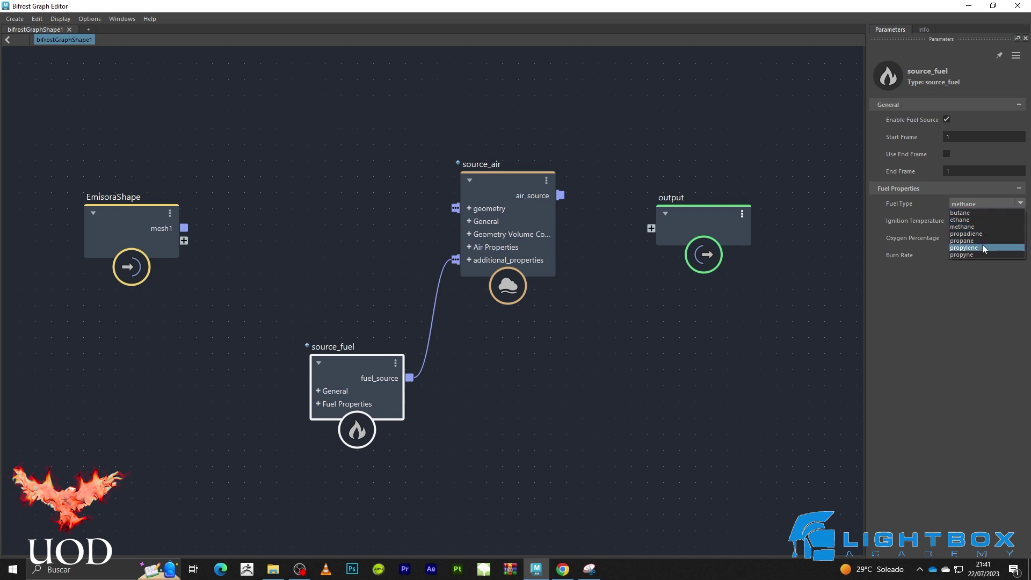
pyautogui.click(944, 308)
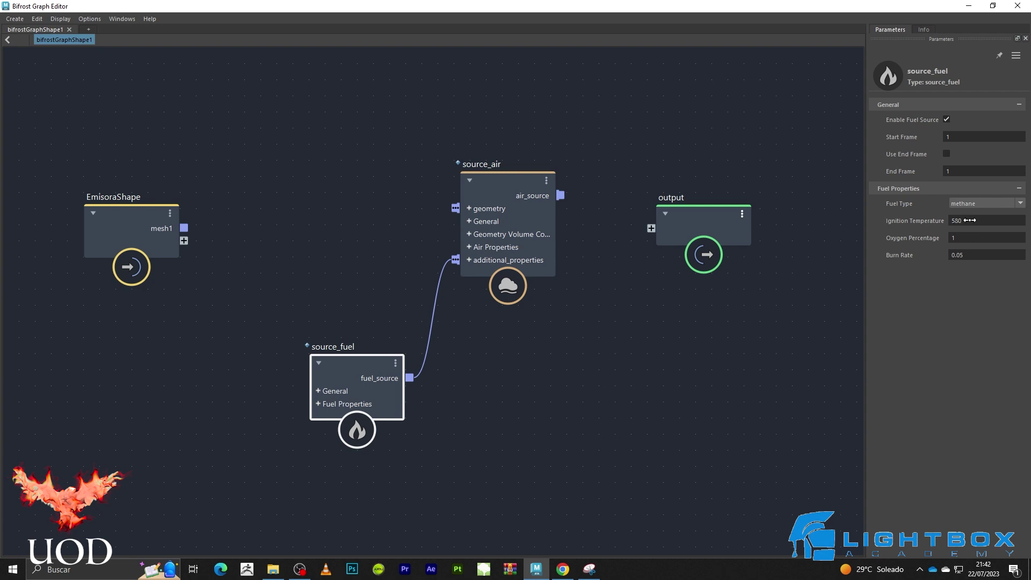
pyautogui.click(513, 184)
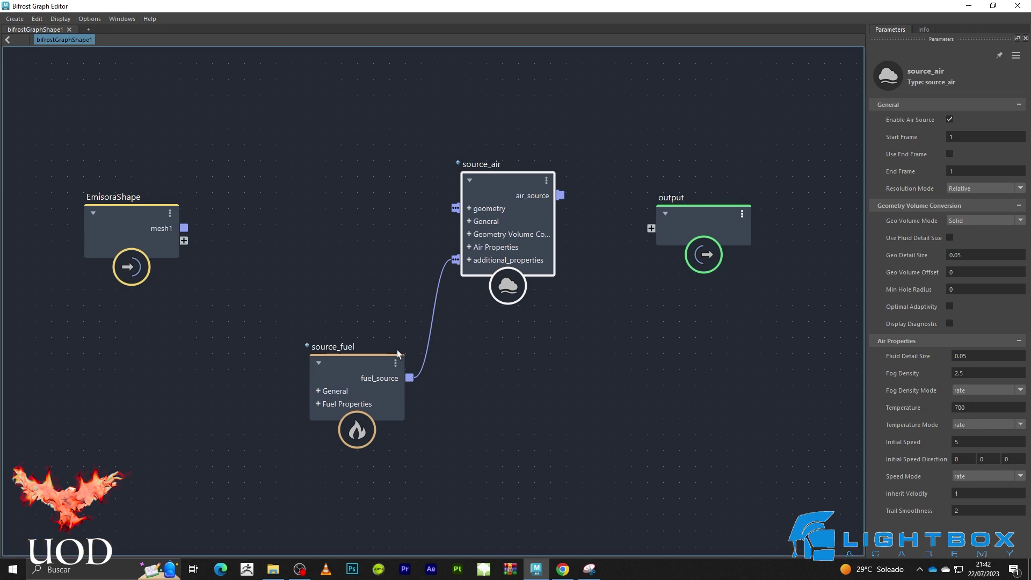
pyautogui.click(369, 358)
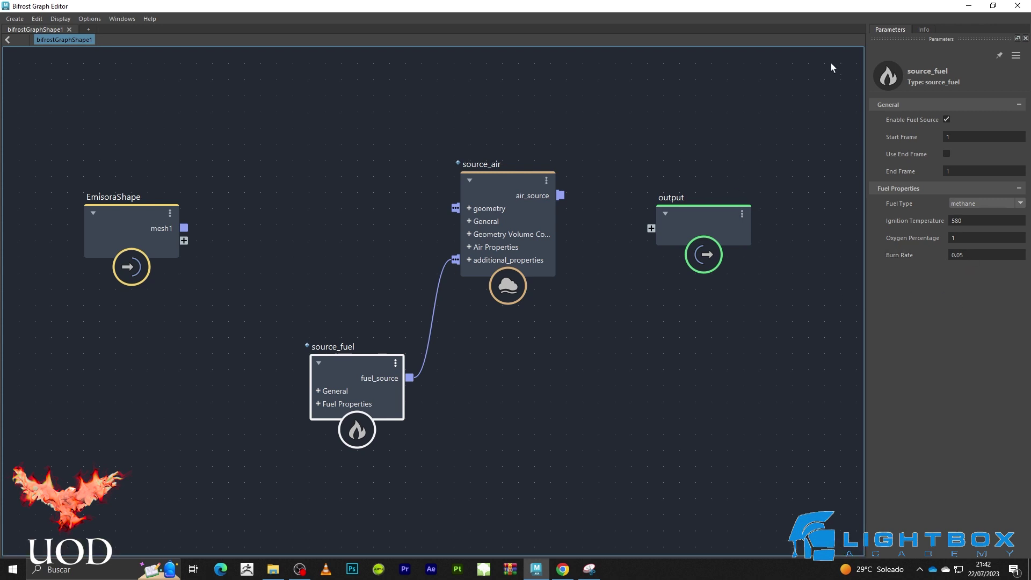
pyautogui.moveTo(801, 5); pyautogui.dragTo(771, 333)
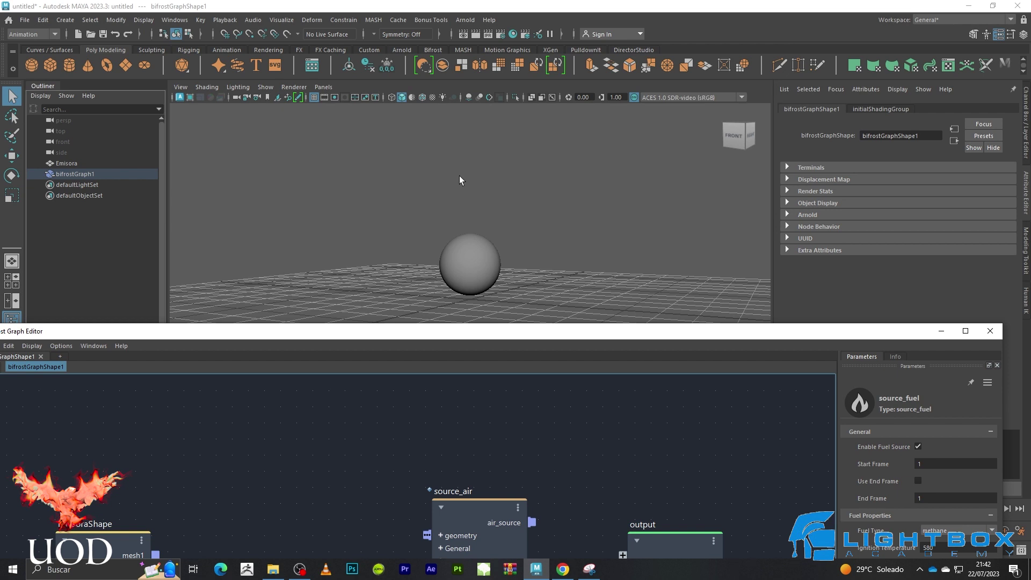
# - Maximize the Bifrost Graph Editor over the main Maya window via its title bar
pyautogui.doubleClick(622, 333)
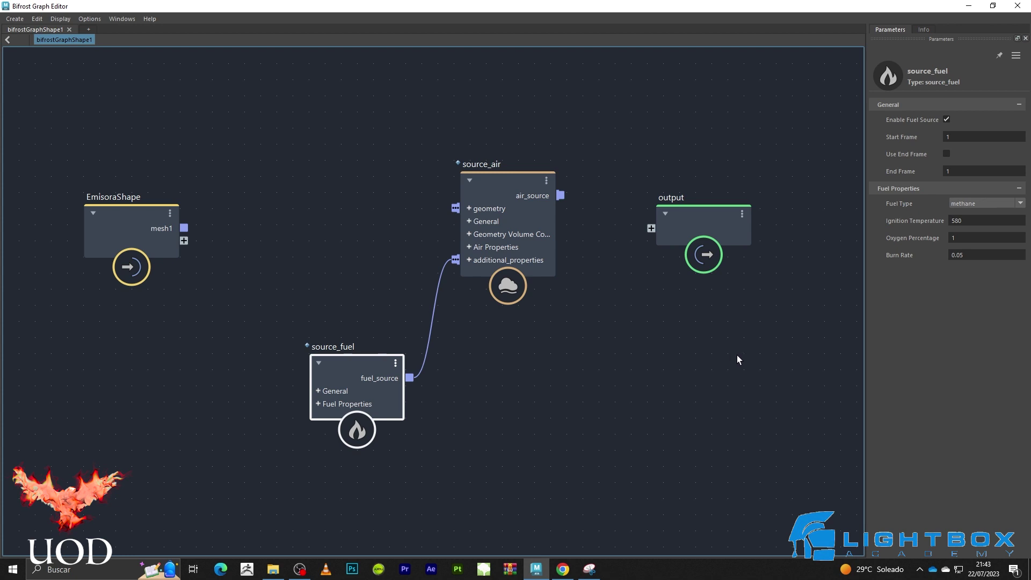
# - Add a simulate_aero node to the graph through the node search
pyautogui.moveTo(689, 374); pyautogui.dragTo(668, 288, button='middle')
pyautogui.click(626, 290)
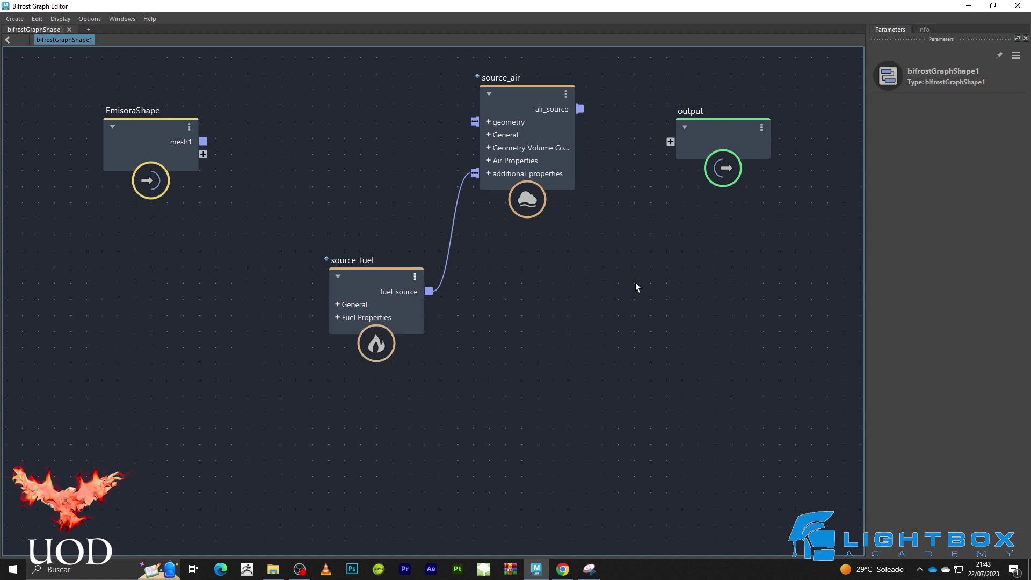
pyautogui.press('Tab')
pyautogui.write('simulate')
pyautogui.press('Down')
pyautogui.press('Return')
# - Move output aside, place simulate_aero right of source_fuel, and wire air_source into its sources
pyautogui.moveTo(747, 133); pyautogui.dragTo(853, 143)
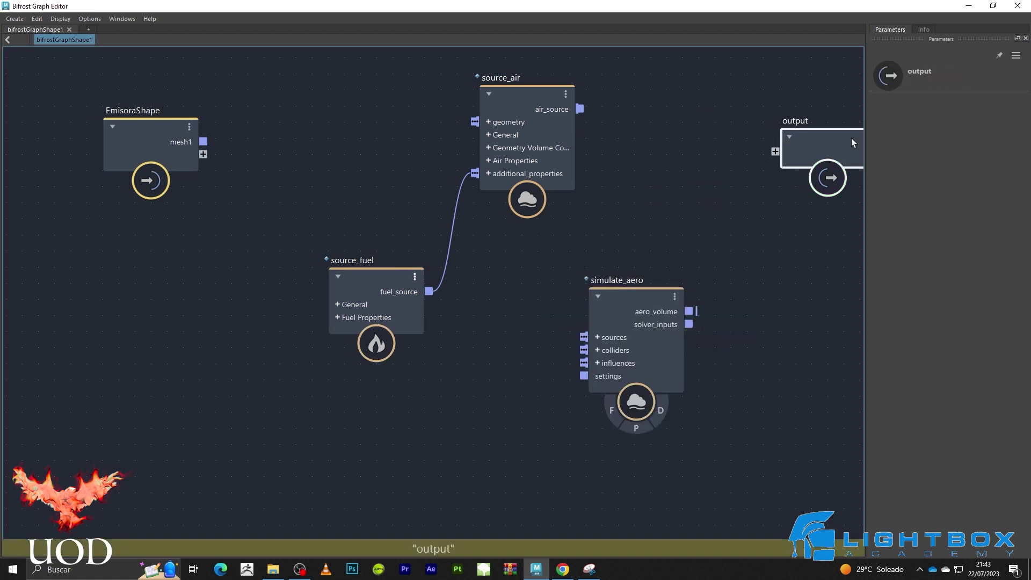
pyautogui.moveTo(582, 252); pyautogui.dragTo(457, 343, button='middle')
pyautogui.moveTo(480, 425); pyautogui.dragTo(568, 286)
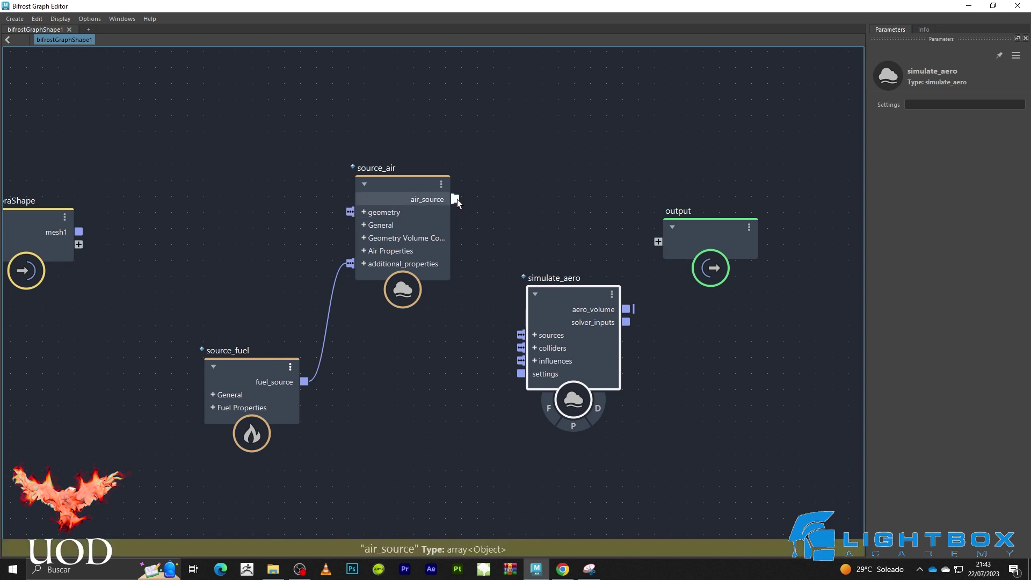
pyautogui.moveTo(472, 213); pyautogui.dragTo(520, 335)
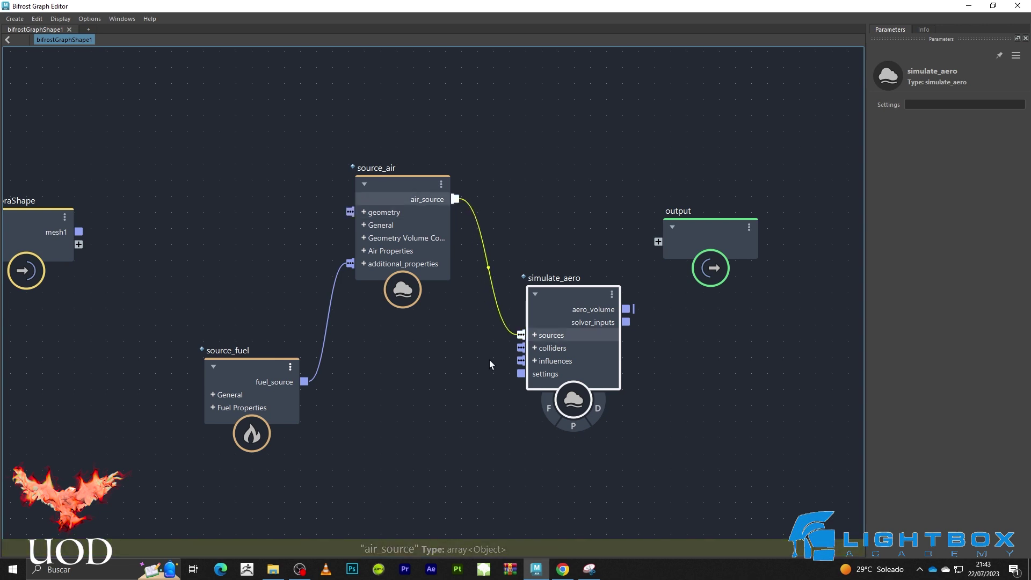
pyautogui.moveTo(459, 376); pyautogui.dragTo(532, 201, button='middle')
# - Add a collider node and connect it to simulate_aero's colliders input
pyautogui.click(503, 260)
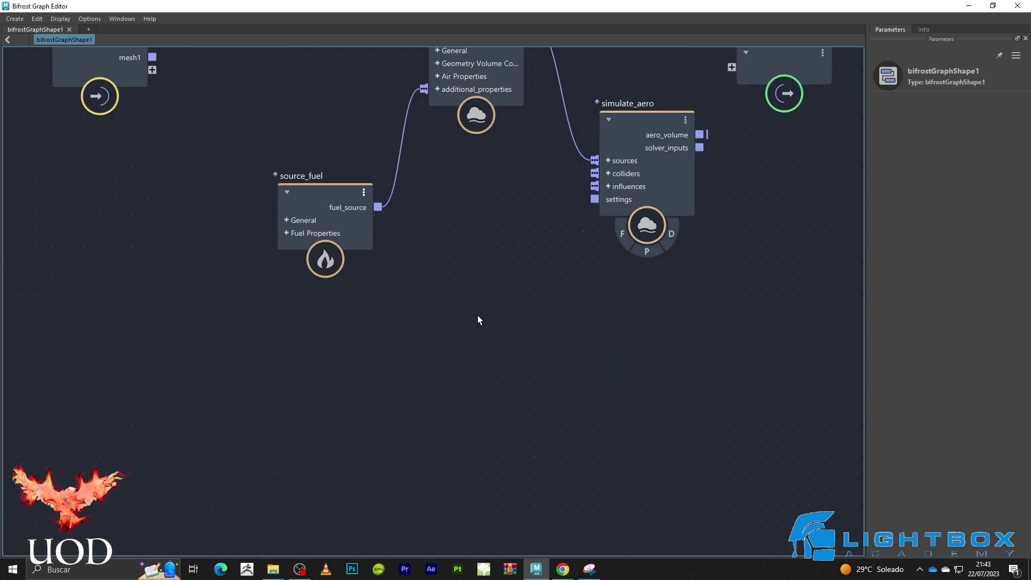
pyautogui.press('Tab')
pyautogui.write('coli')
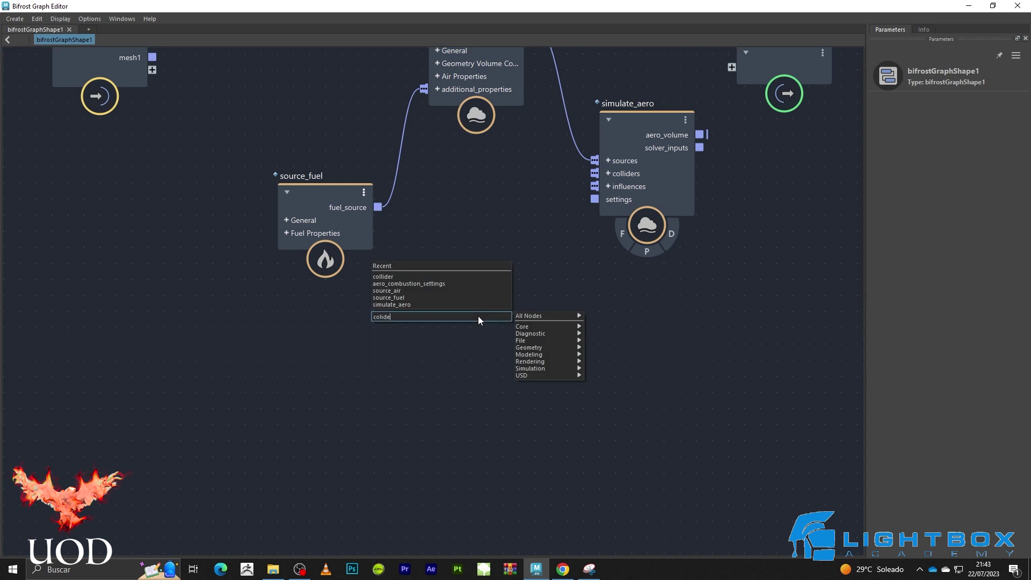
pyautogui.press('BackSpace')
pyautogui.press('BackSpace')
pyautogui.write('l')
pyautogui.press('Down')
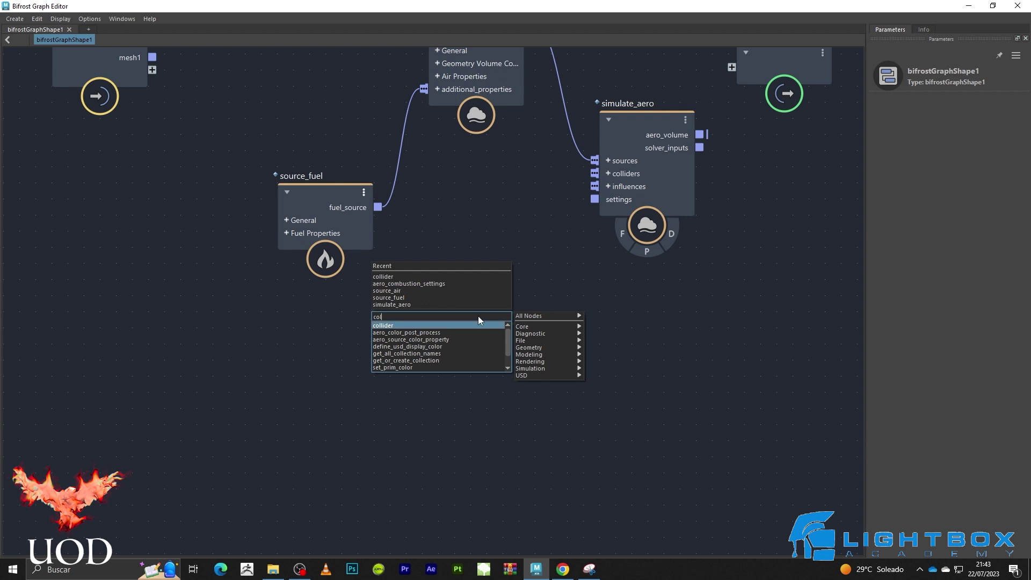
pyautogui.press('Return')
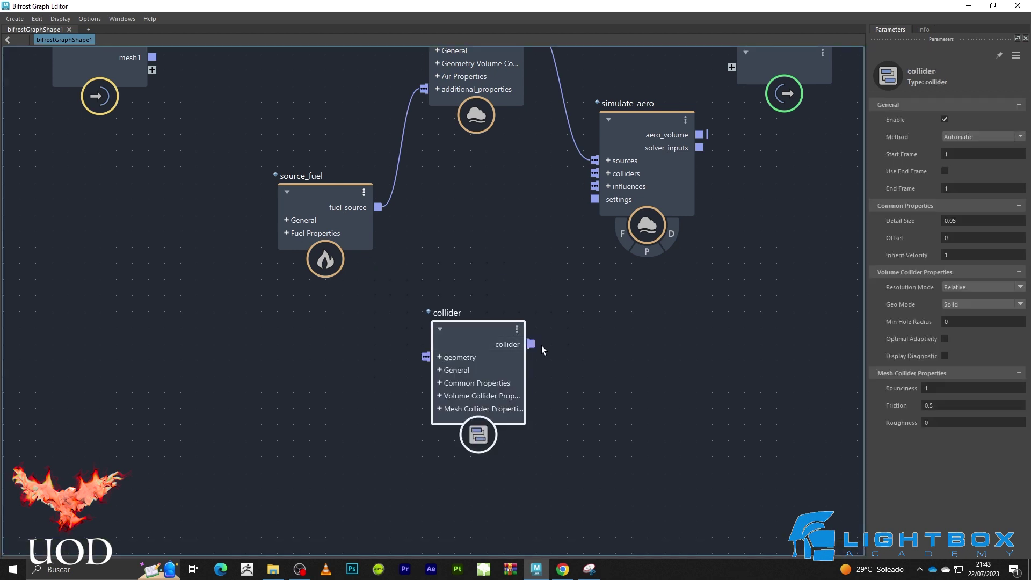
pyautogui.moveTo(532, 345); pyautogui.dragTo(594, 173)
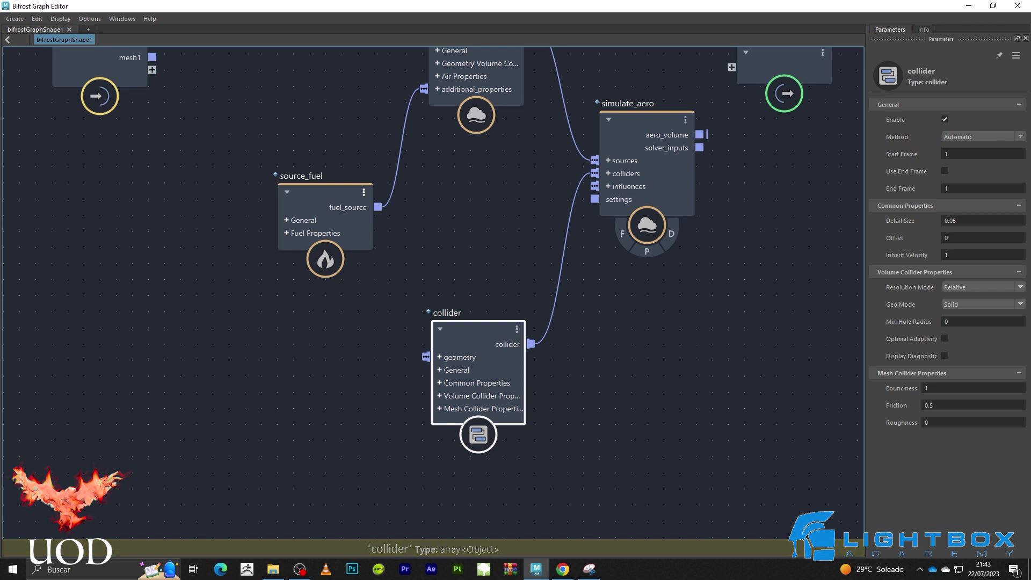
pyautogui.hotkey('alt', 'Tab')
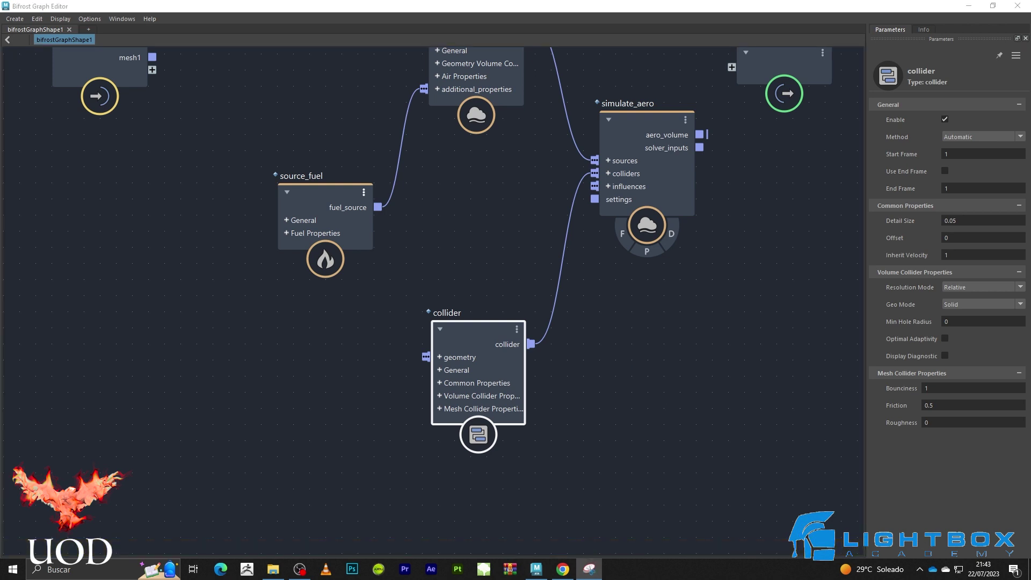
# - Add an aero_solver_settings node below the collider, wired to simulate_aero's settings
pyautogui.click(595, 453)
pyautogui.press('Tab')
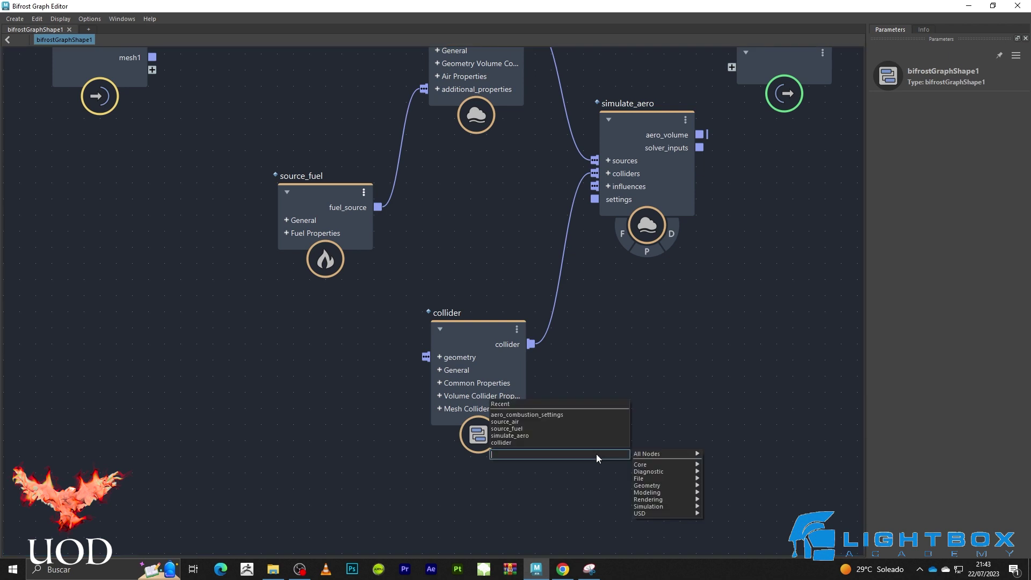
pyautogui.write('aero')
pyautogui.press('Down')
pyautogui.press('Down')
pyautogui.press('Down')
pyautogui.press('Down')
pyautogui.press('Down')
pyautogui.press('Return')
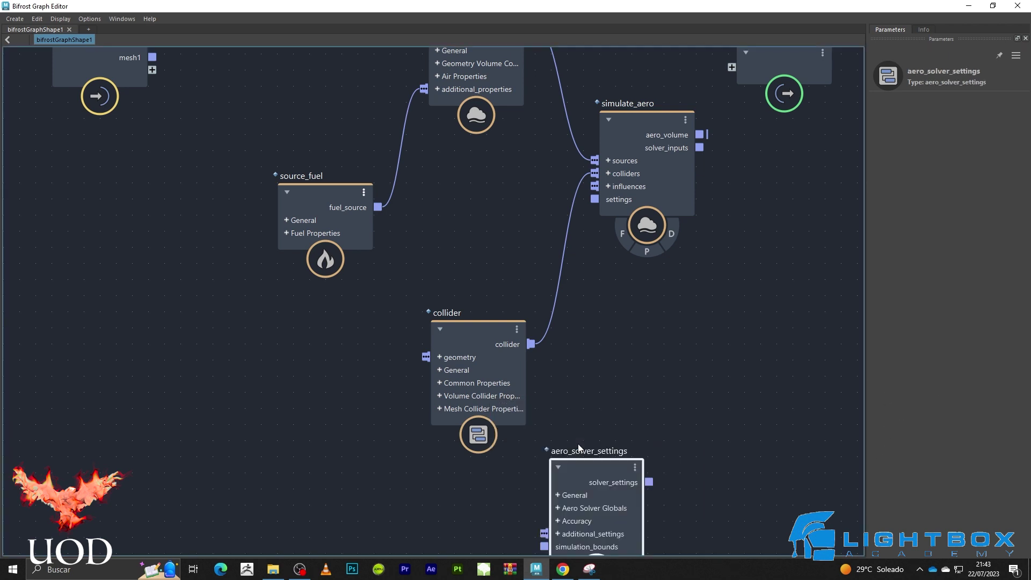
pyautogui.moveTo(598, 475); pyautogui.dragTo(325, 428)
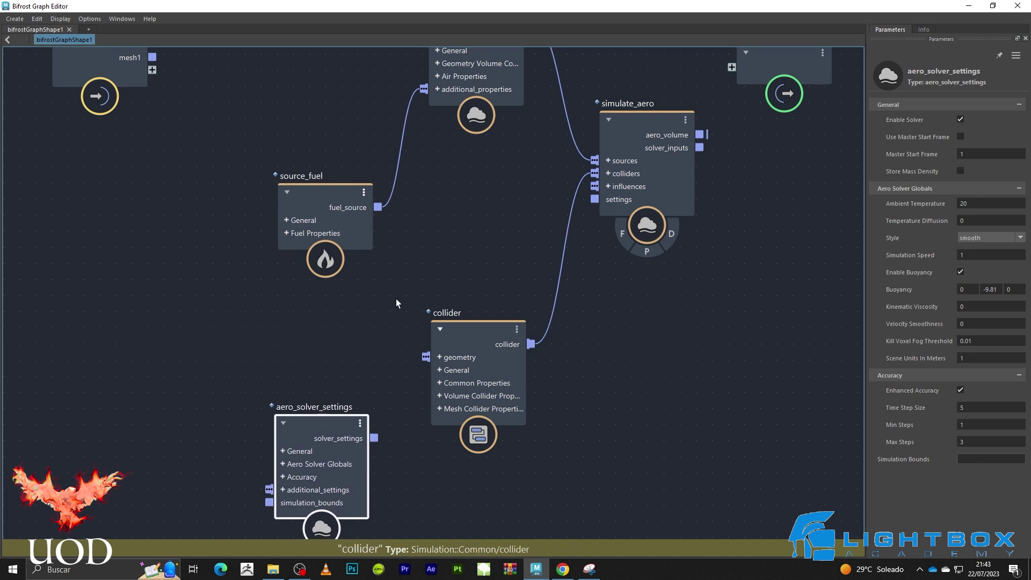
pyautogui.moveTo(473, 328); pyautogui.dragTo(455, 231)
pyautogui.moveTo(323, 424)
pyautogui.mouseDown()
pyautogui.moveTo(485, 418)
pyautogui.moveTo(596, 201)
pyautogui.mouseUp()
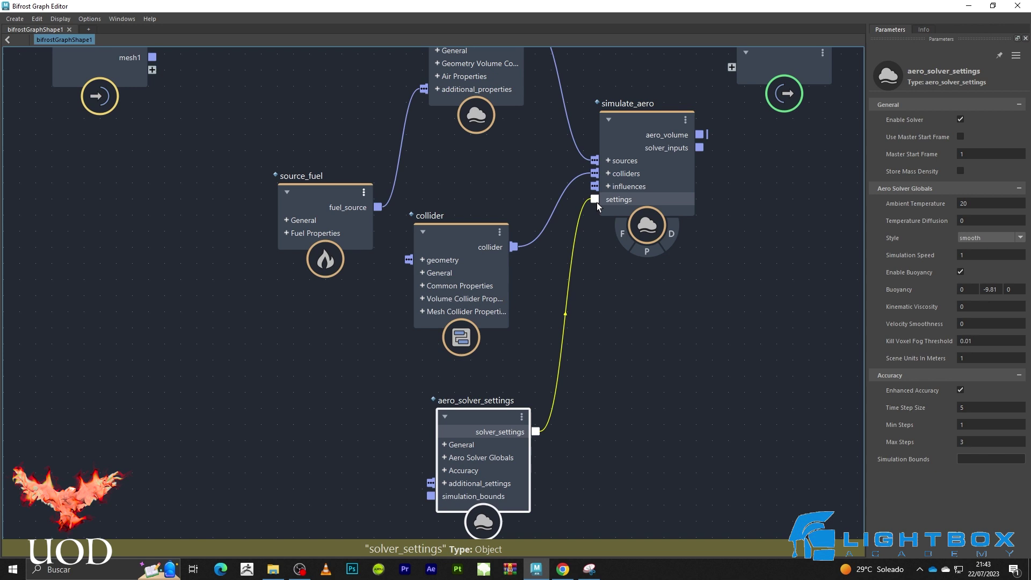
pyautogui.click(367, 385)
# - Add an aero_combustion_settings node feeding the solver settings' additional_settings
pyautogui.press('Tab')
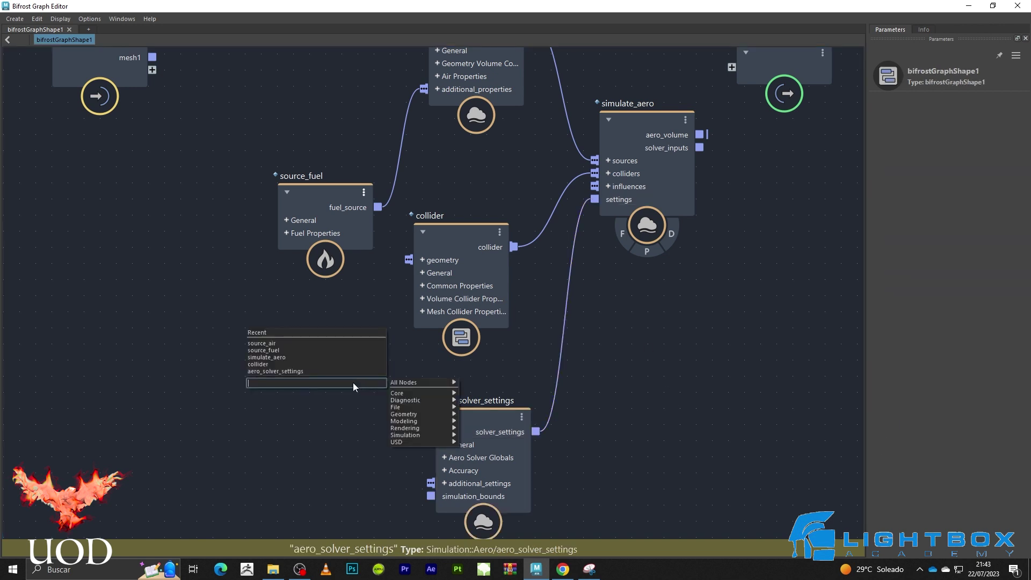
pyautogui.write('AERO')
pyautogui.press('Down')
pyautogui.press('Down')
pyautogui.press('Down')
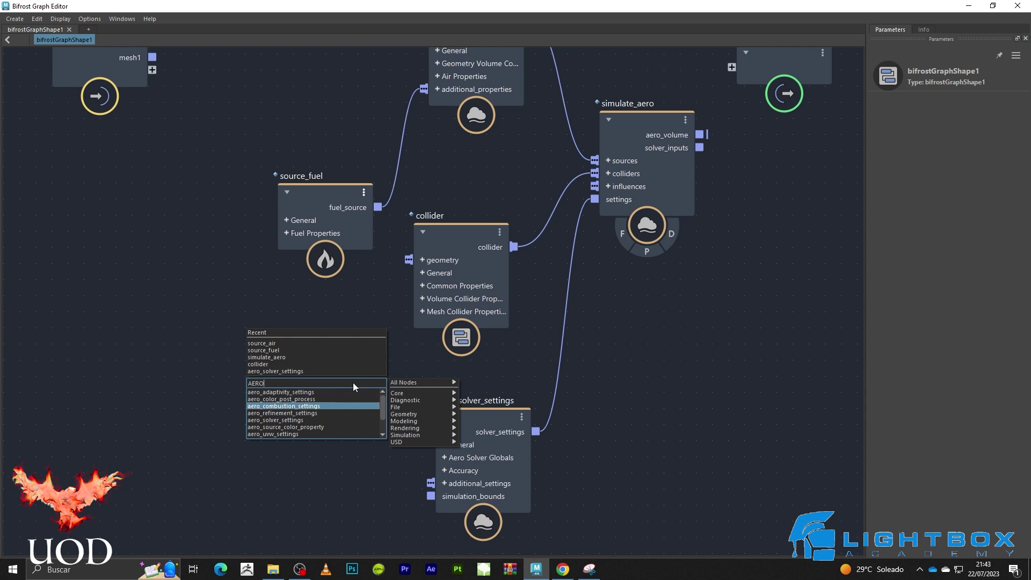
pyautogui.press('Return')
pyautogui.moveTo(356, 395)
pyautogui.mouseDown()
pyautogui.moveTo(266, 375)
pyautogui.moveTo(431, 482)
pyautogui.mouseUp()
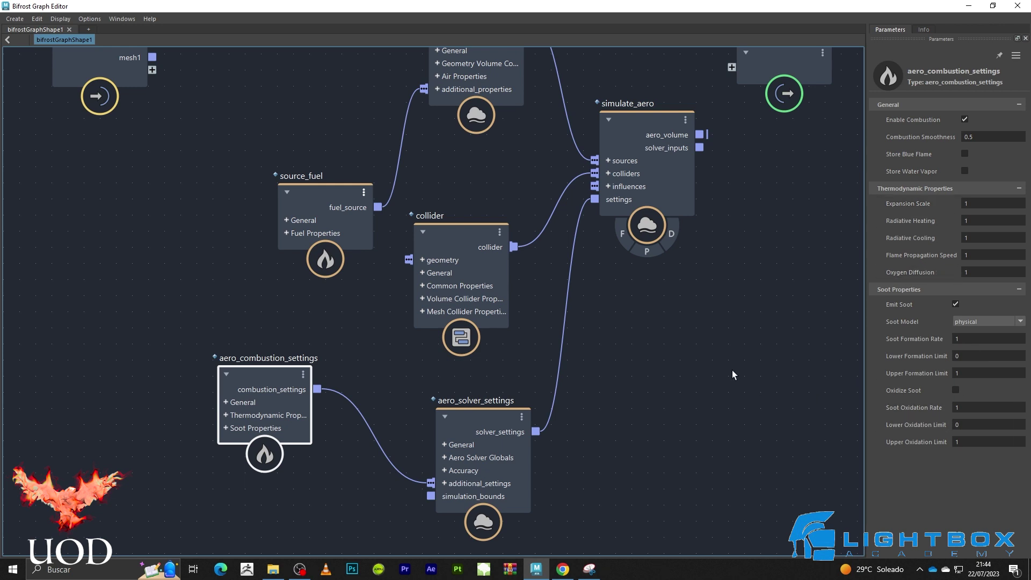
pyautogui.moveTo(277, 381); pyautogui.dragTo(276, 414)
pyautogui.click(318, 339)
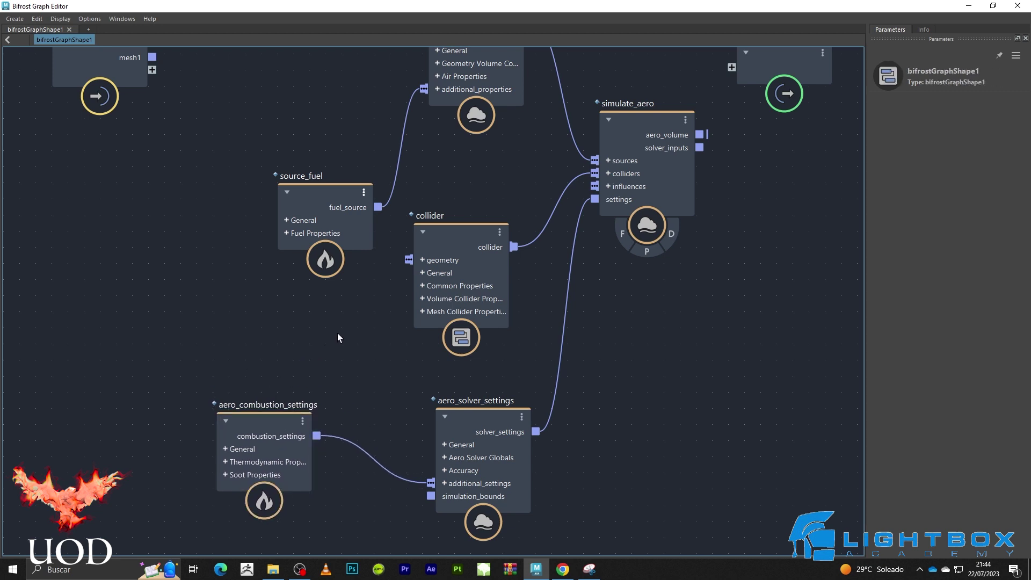
# - Wire simulate_aero's aero_volume to output and EmisoraShape's mesh1 to source_air's geometry
pyautogui.scroll(-3, 337, 333)
pyautogui.moveTo(678, 401); pyautogui.dragTo(614, 466, button='middle')
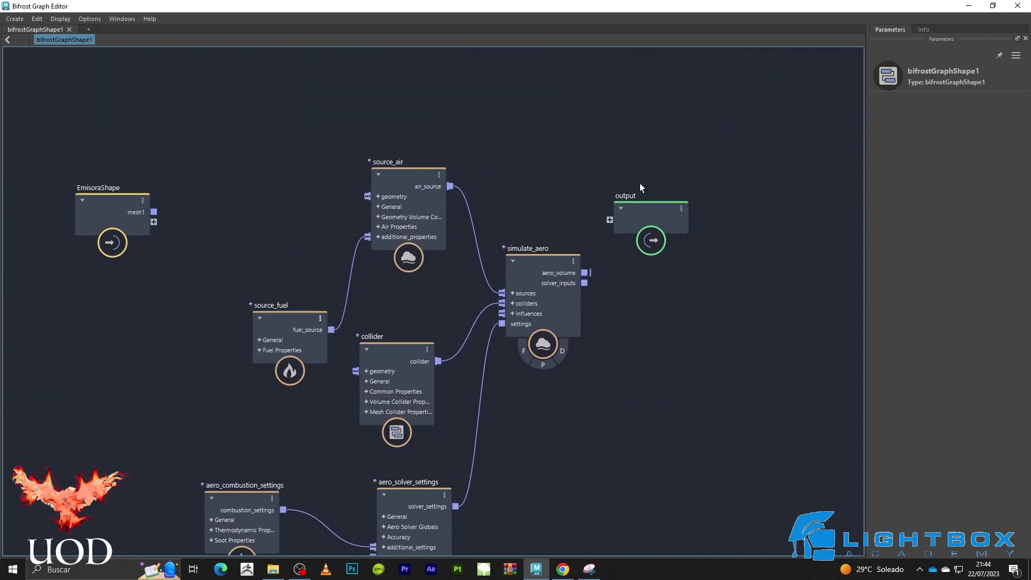
pyautogui.moveTo(647, 209); pyautogui.dragTo(769, 239)
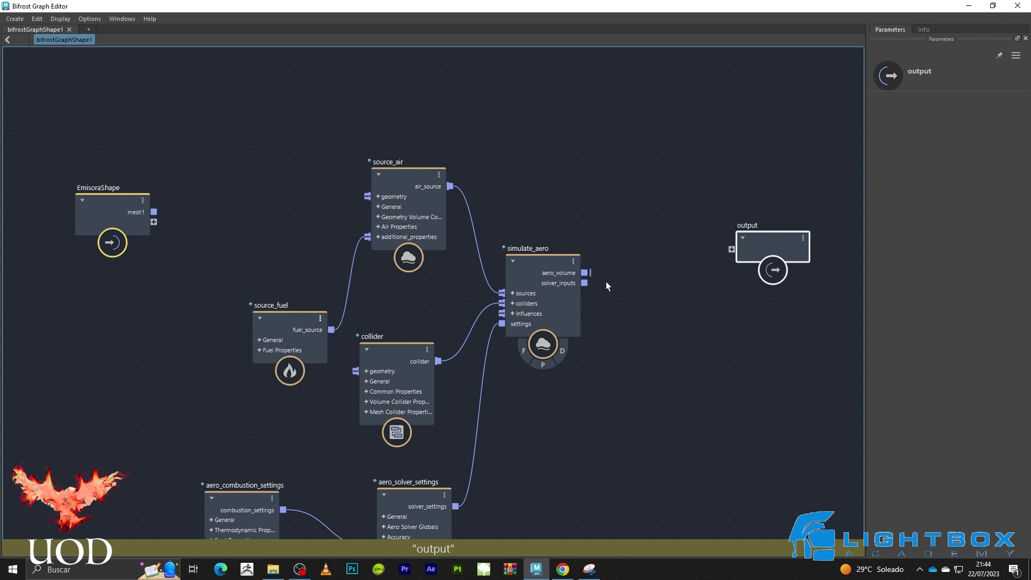
pyautogui.moveTo(584, 272)
pyautogui.mouseDown()
pyautogui.moveTo(731, 249)
pyautogui.moveTo(726, 273)
pyautogui.mouseUp()
pyautogui.moveTo(154, 212)
pyautogui.mouseDown()
pyautogui.moveTo(321, 209)
pyautogui.moveTo(367, 196)
pyautogui.mouseUp()
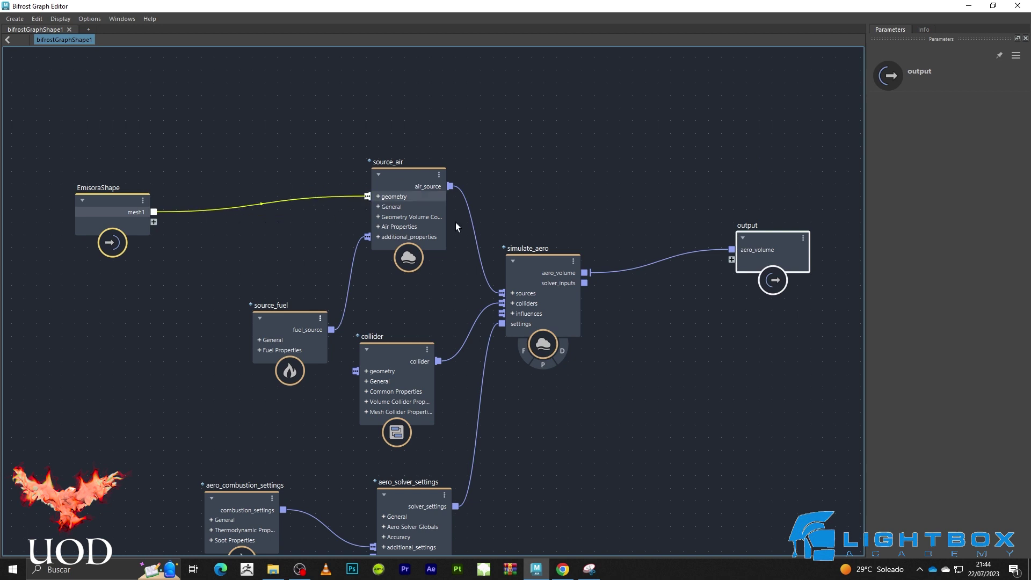
# - Play the simulation in the viewport, stopping at frame 21 with a dark smoke puff
pyautogui.click(968, 5)
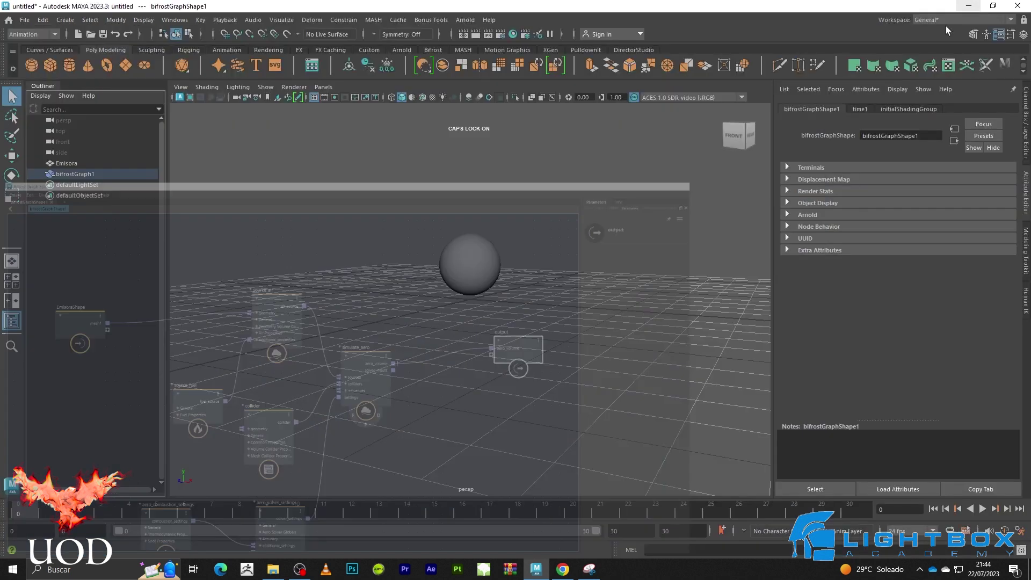
pyautogui.click(982, 509)
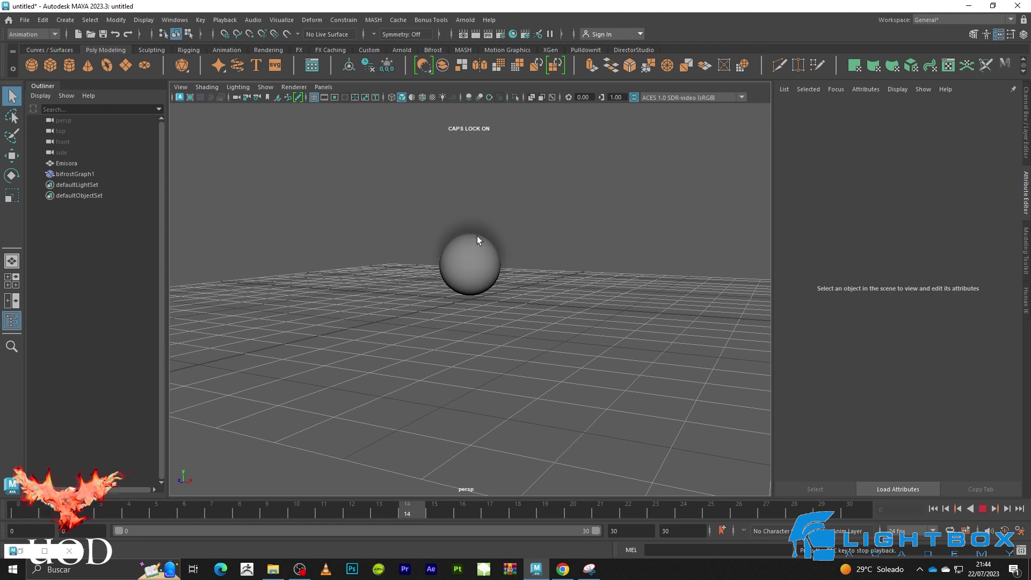
pyautogui.click(982, 508)
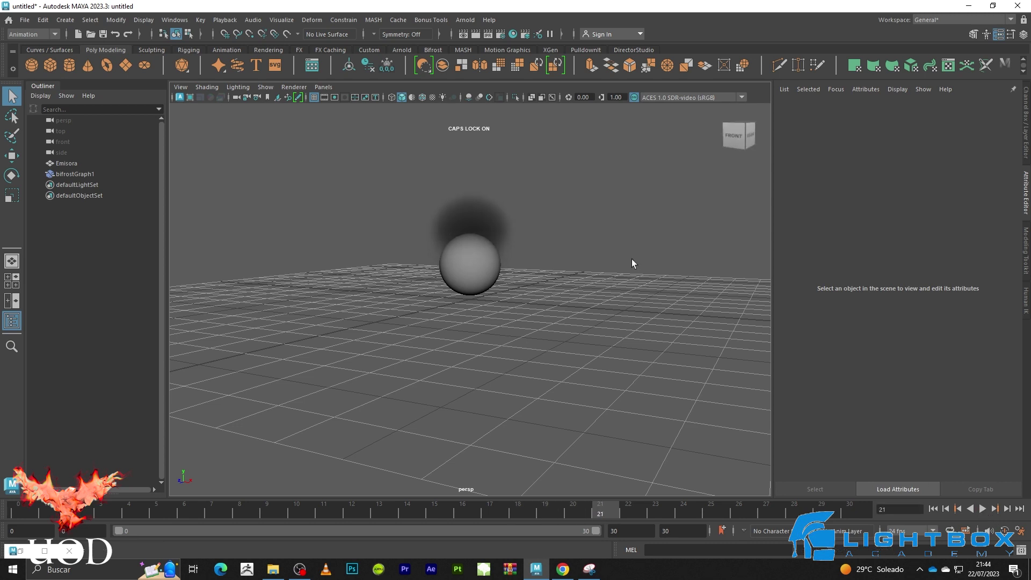
# - Reposition the source_fuel and EmisoraShape nodes and inspect source_air's settings
pyautogui.click(45, 550)
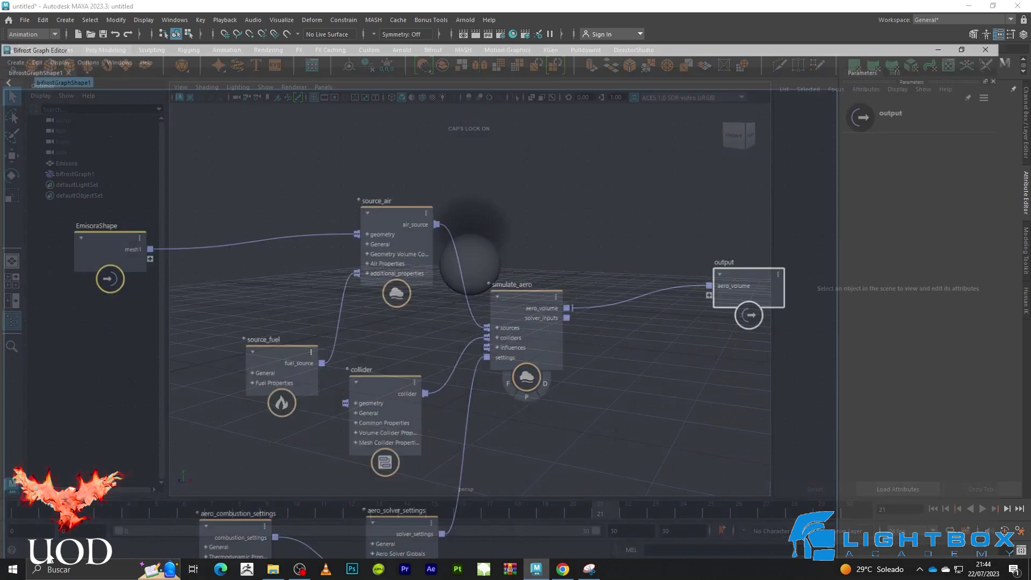
pyautogui.moveTo(539, 162); pyautogui.dragTo(563, 144, button='middle')
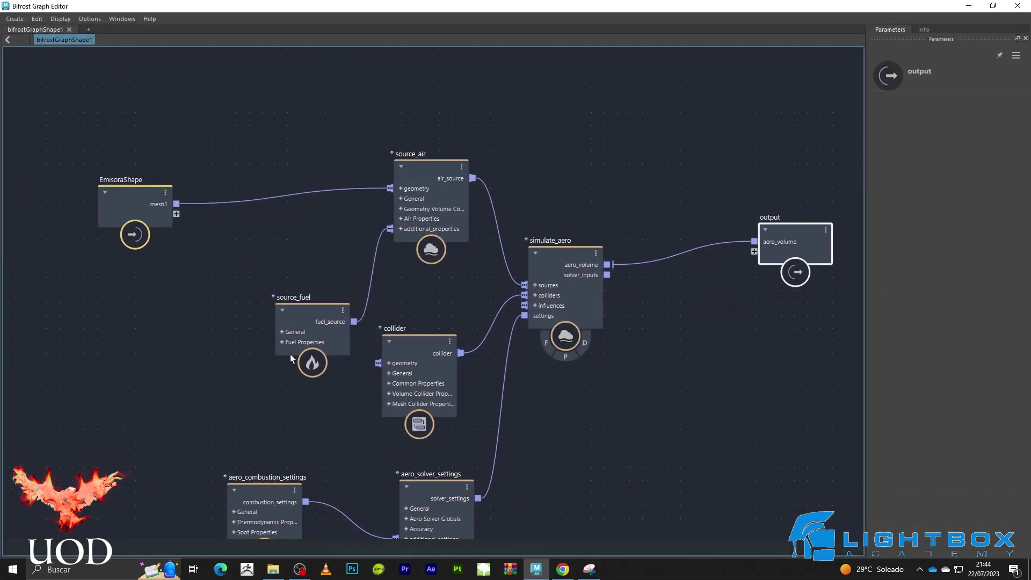
pyautogui.moveTo(315, 308); pyautogui.dragTo(277, 292)
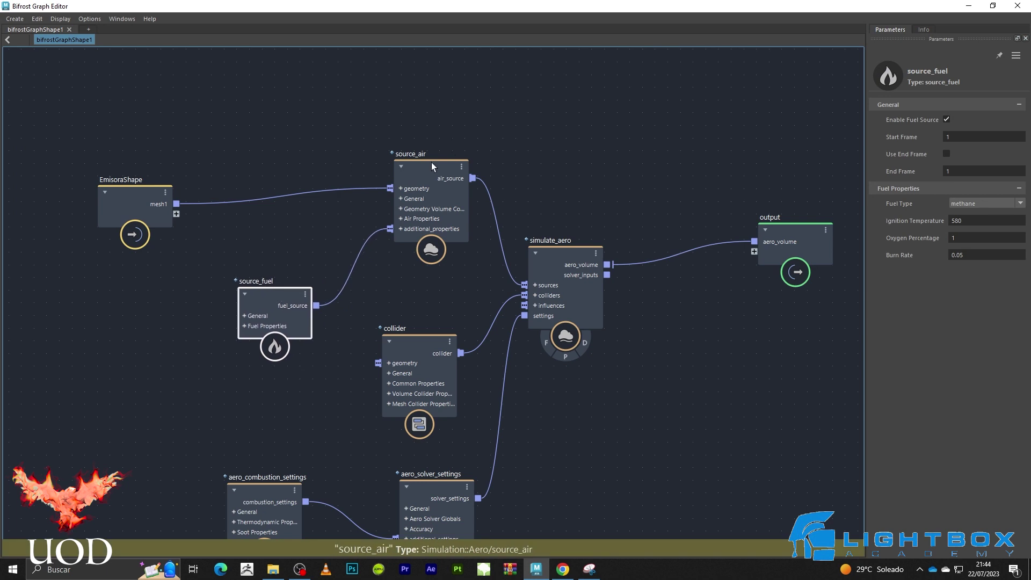
pyautogui.click(432, 166)
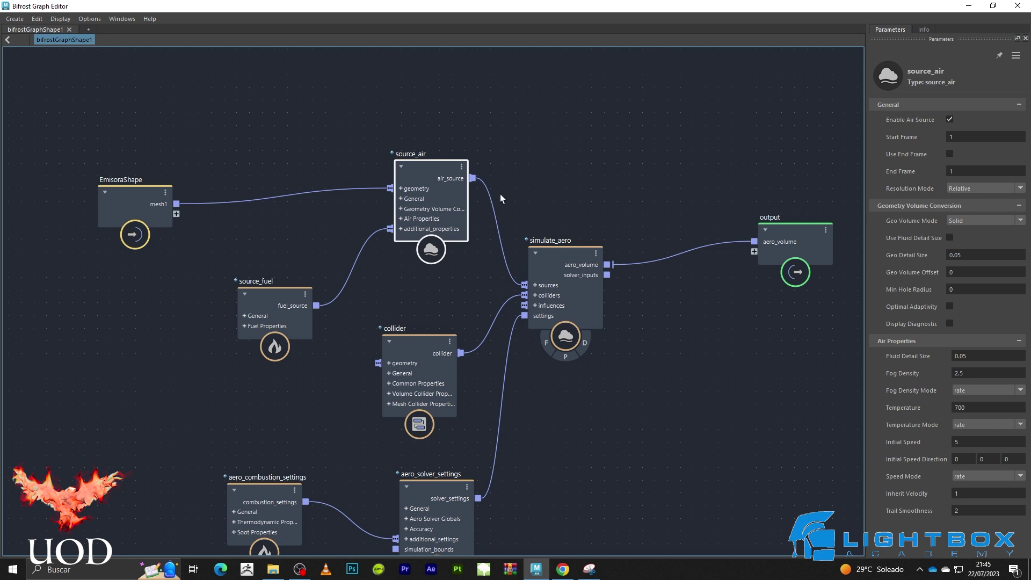
pyautogui.moveTo(153, 188); pyautogui.dragTo(116, 176)
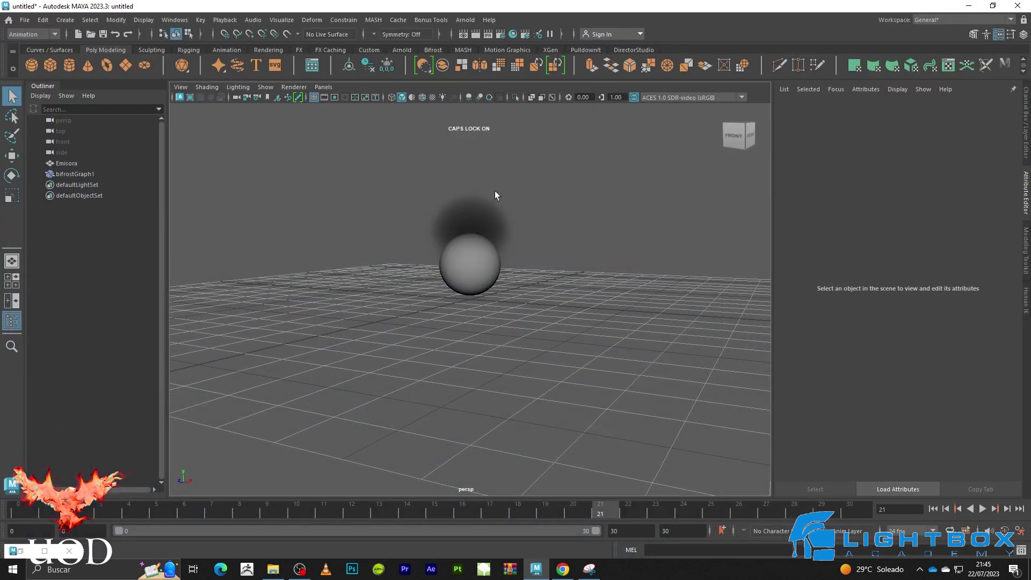
# - Save the scene as tutoaero.ma, overwriting the existing file
pyautogui.scroll(-3, 497, 190)
pyautogui.scroll(2, 530, 176)
pyautogui.scroll(2, 530, 176)
pyautogui.hotkey('ctrl', 'shift', 's')
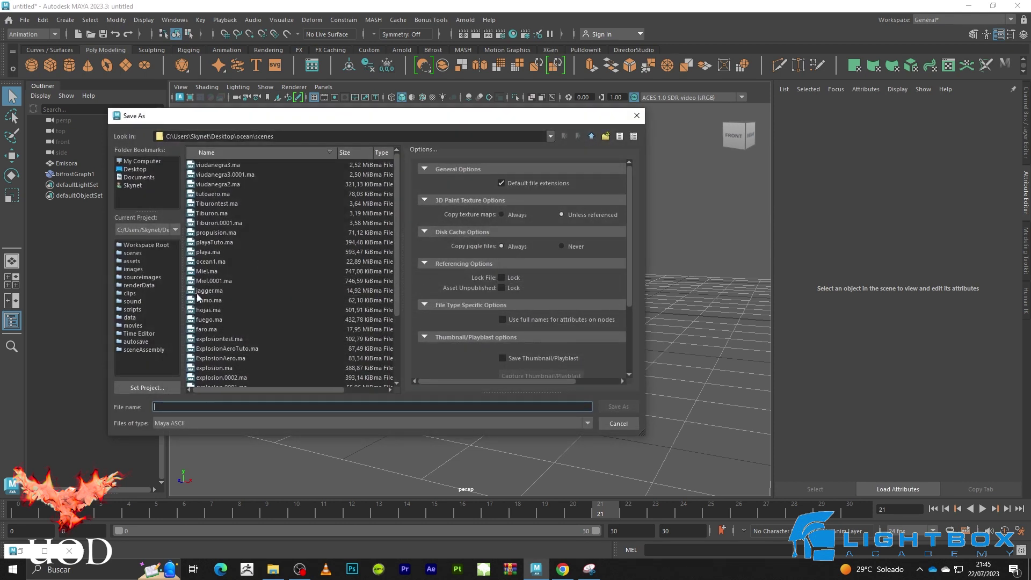
pyautogui.doubleClick(212, 194)
pyautogui.click(346, 291)
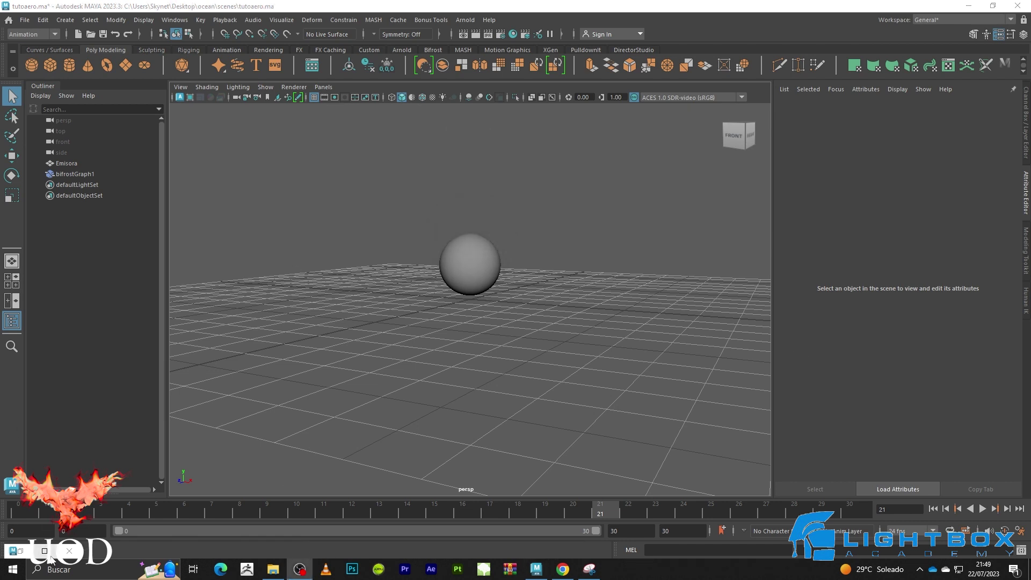
# - Review the full Bifrost network and move the output node further right
pyautogui.click(44, 550)
pyautogui.scroll(-2, 553, 182)
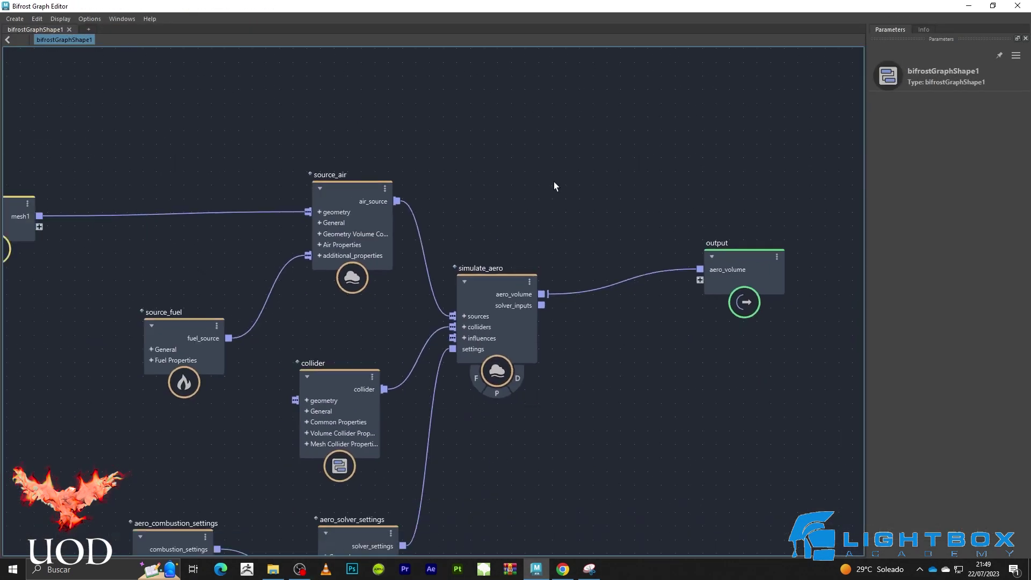
pyautogui.scroll(-3, 547, 172)
pyautogui.scroll(1, 305, 186)
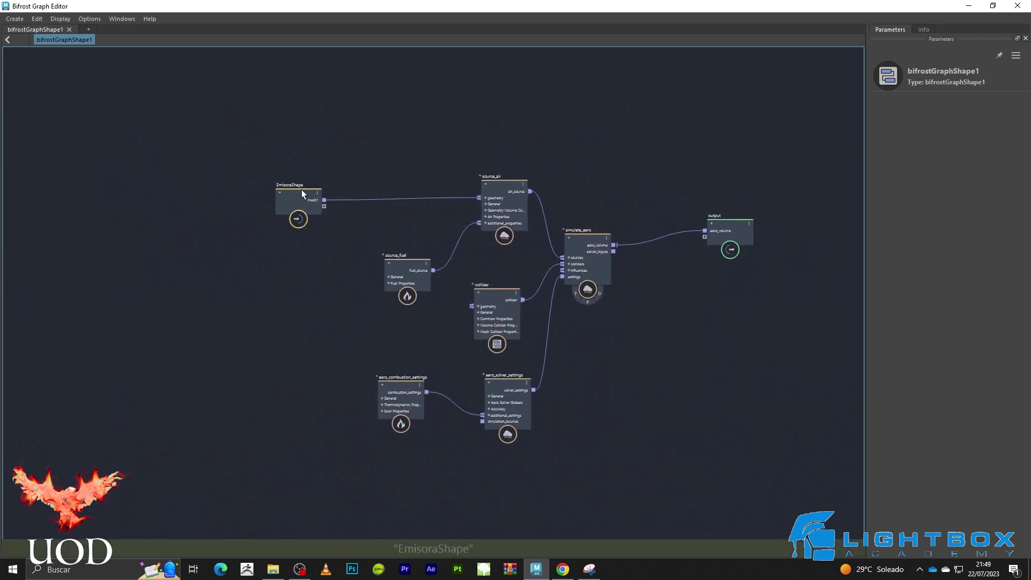
pyautogui.click(298, 183)
pyautogui.scroll(2, 604, 127)
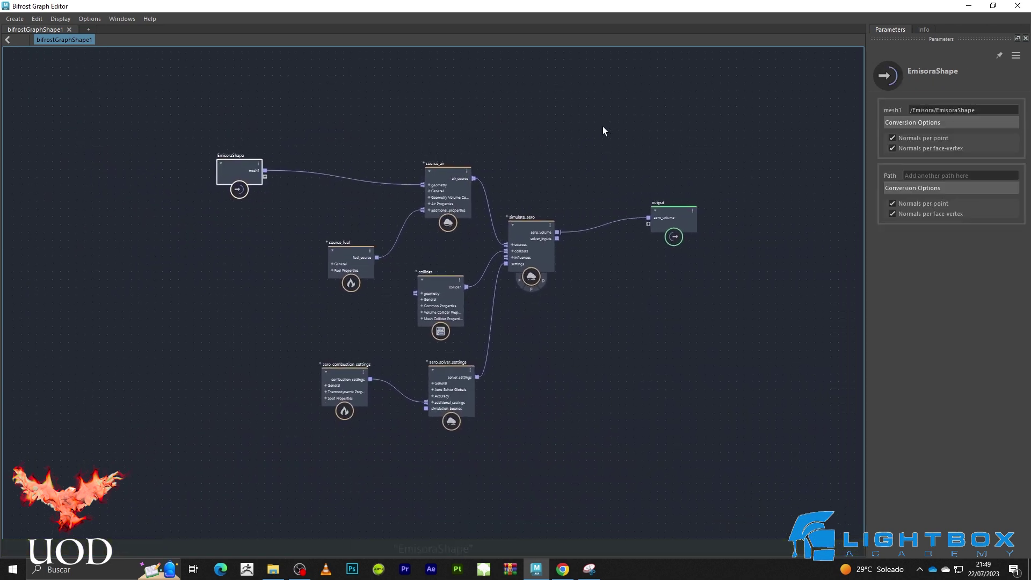
pyautogui.click(681, 214)
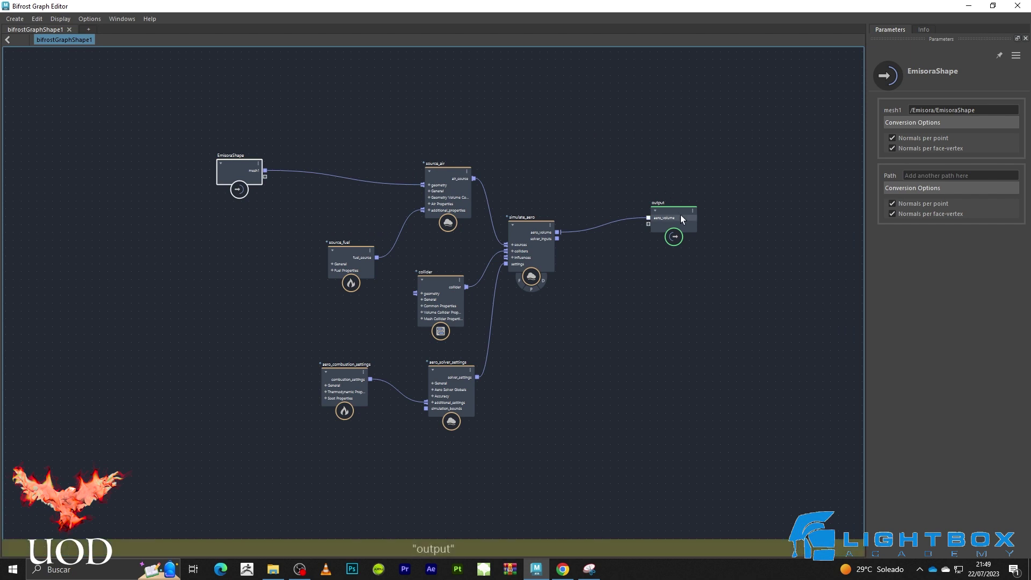
pyautogui.moveTo(680, 213); pyautogui.dragTo(771, 243)
pyautogui.click(604, 151)
pyautogui.scroll(2, 604, 150)
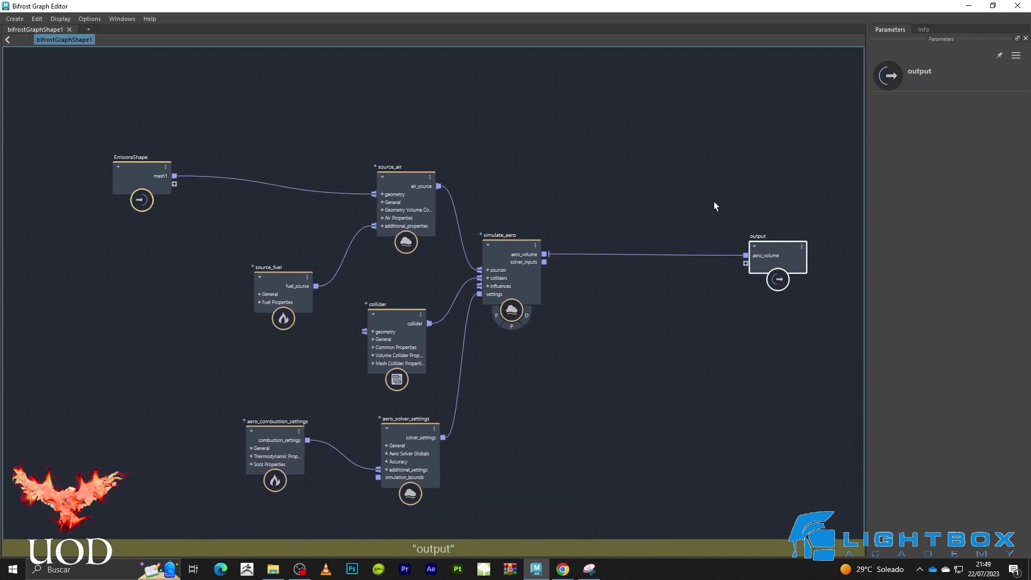
pyautogui.click(969, 5)
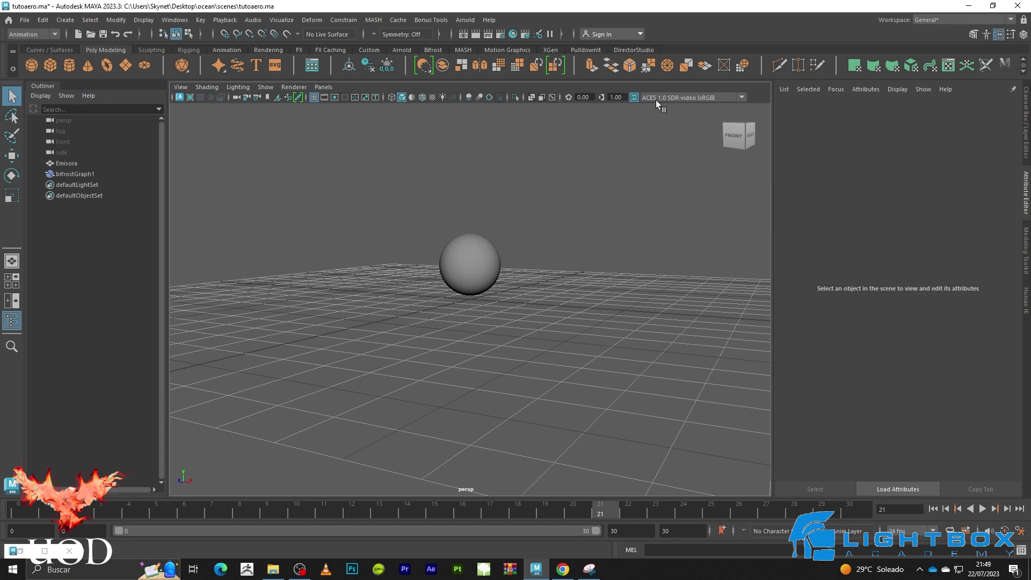
# - Browse the Fire presets in the Bifrost Browser, then close it
pyautogui.click(185, 23)
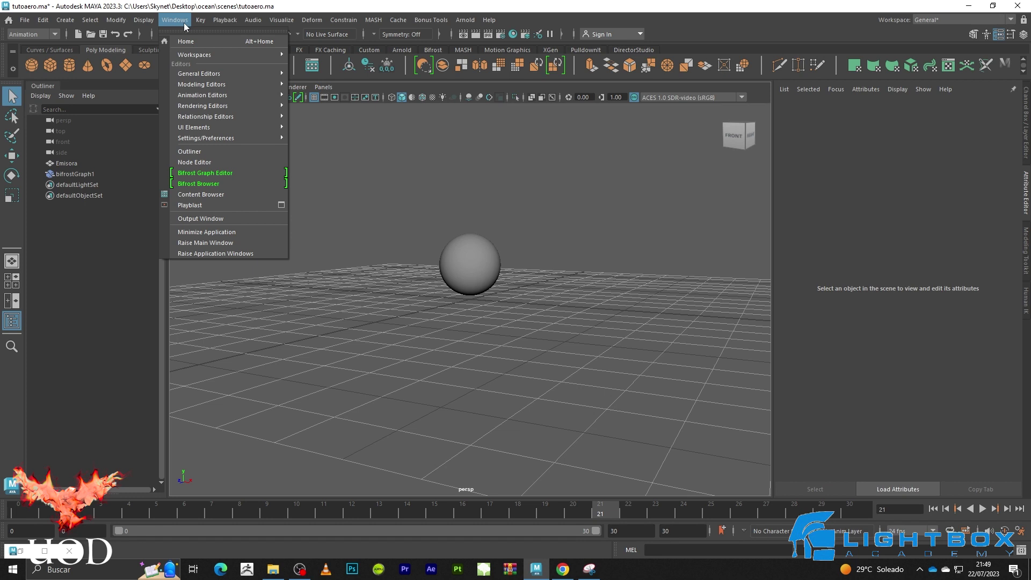
pyautogui.click(212, 183)
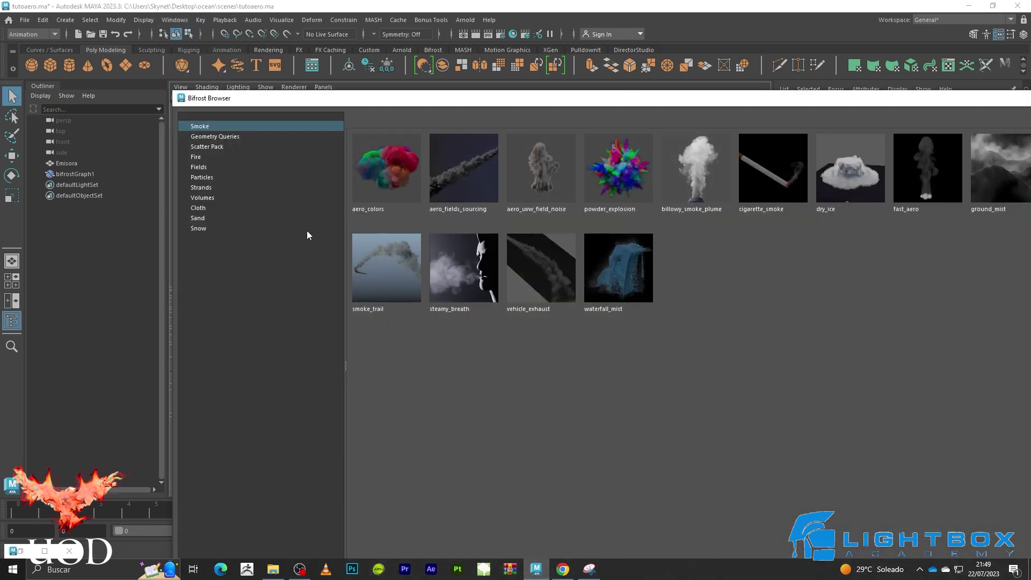
pyautogui.click(199, 156)
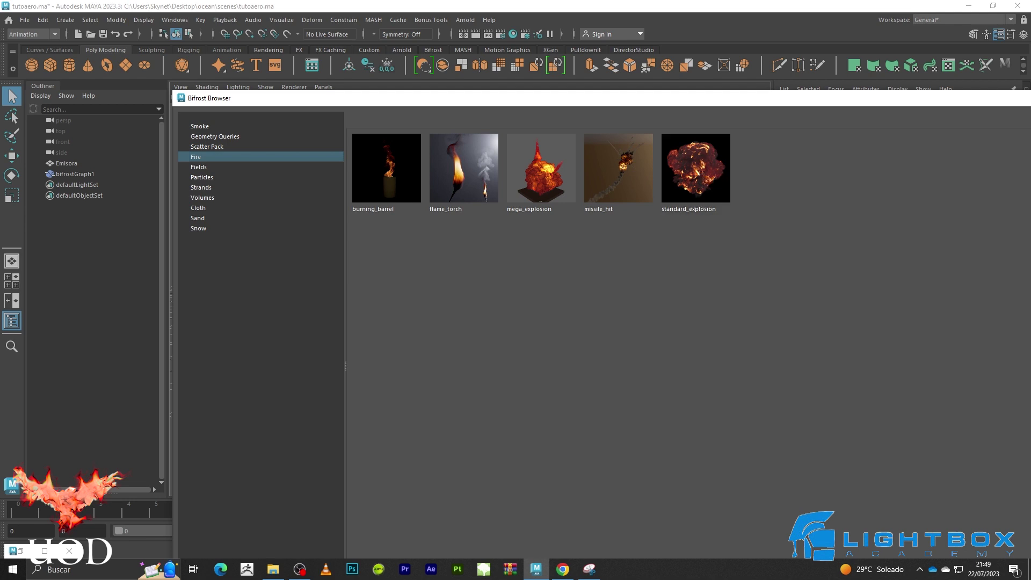
pyautogui.click(660, 30)
# - Create an aiStandardVolume shader node in Hypershade
pyautogui.click(512, 36)
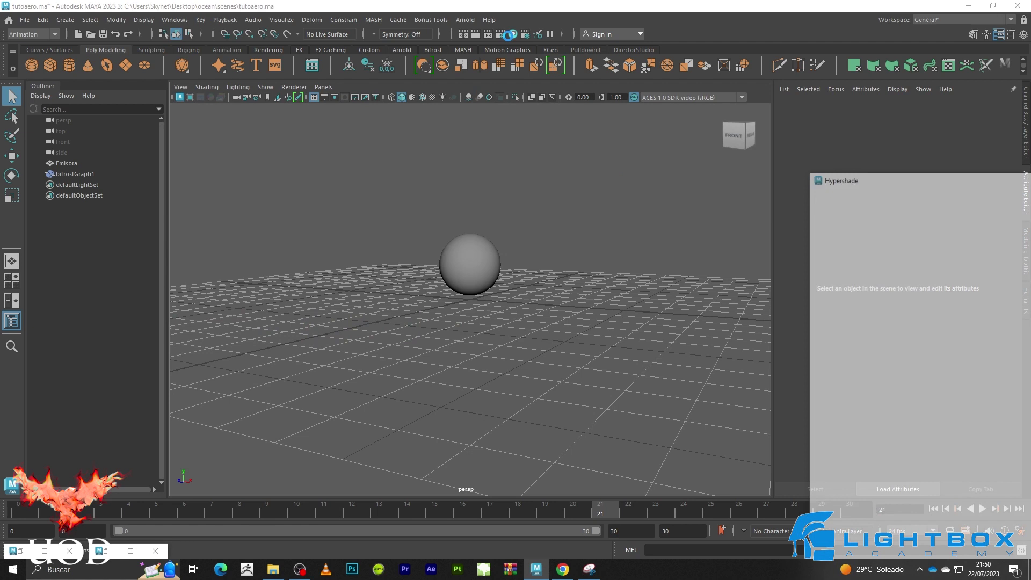
pyautogui.moveTo(891, 179)
pyautogui.mouseDown()
pyautogui.moveTo(636, 171)
pyautogui.moveTo(307, 126)
pyautogui.mouseUp()
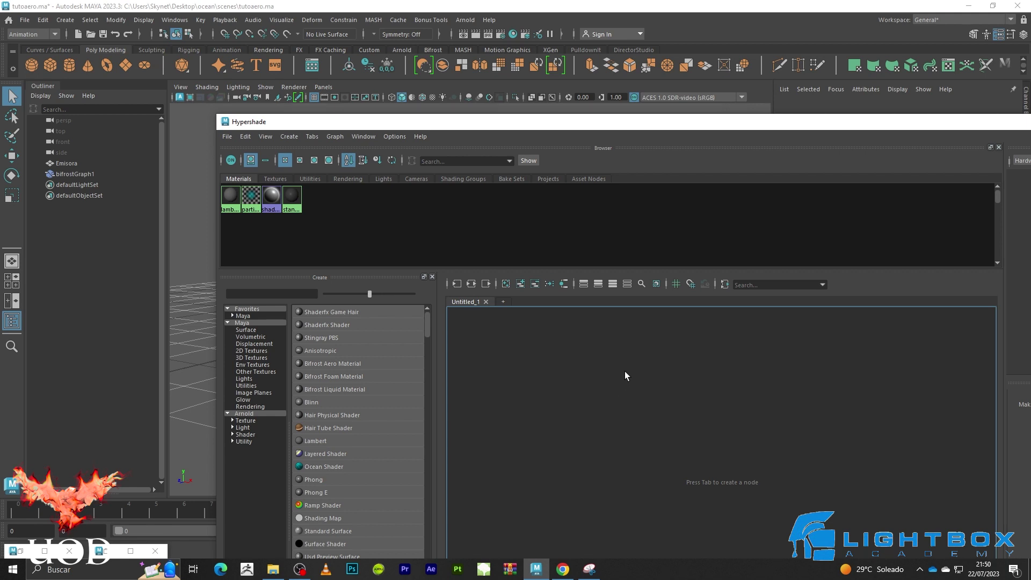
pyautogui.press('Tab')
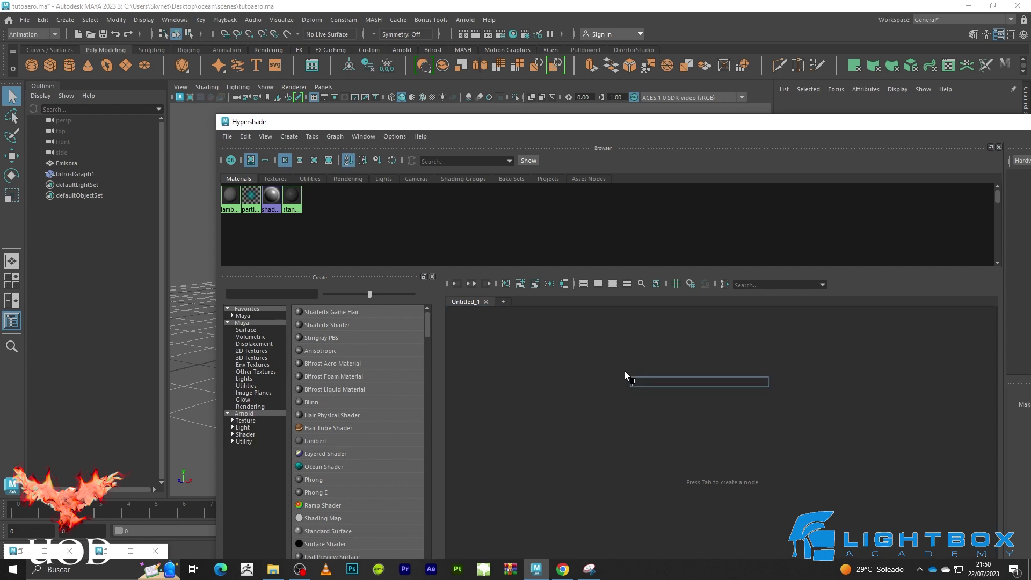
pyautogui.write('vo')
pyautogui.press('Down')
pyautogui.press('Down')
pyautogui.press('Down')
pyautogui.press('Down')
pyautogui.press('Down')
pyautogui.press('Down')
pyautogui.press('Return')
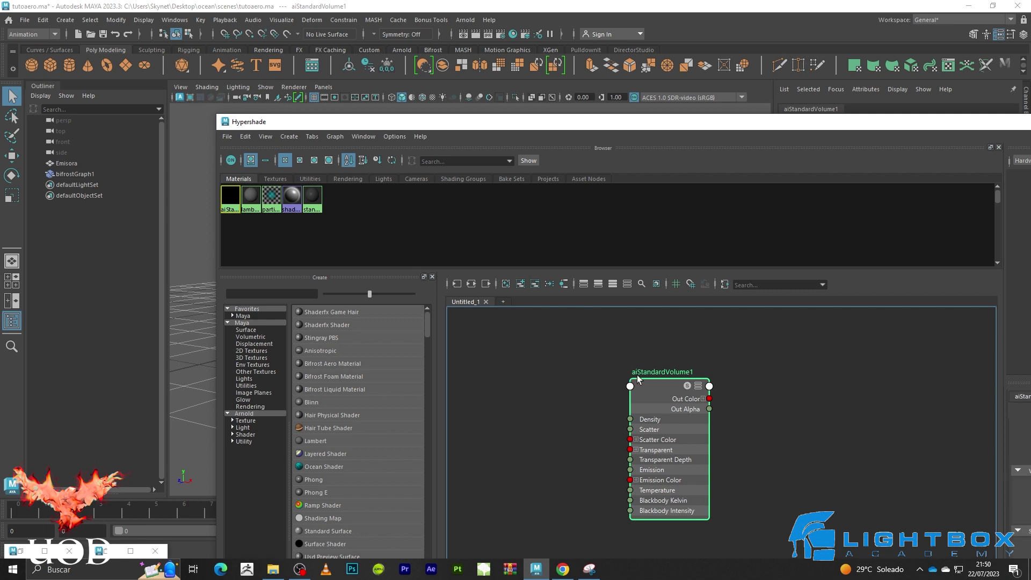
# - Replace aiStandardVolume1's settings with the explosion_material preset
pyautogui.doubleClick(771, 123)
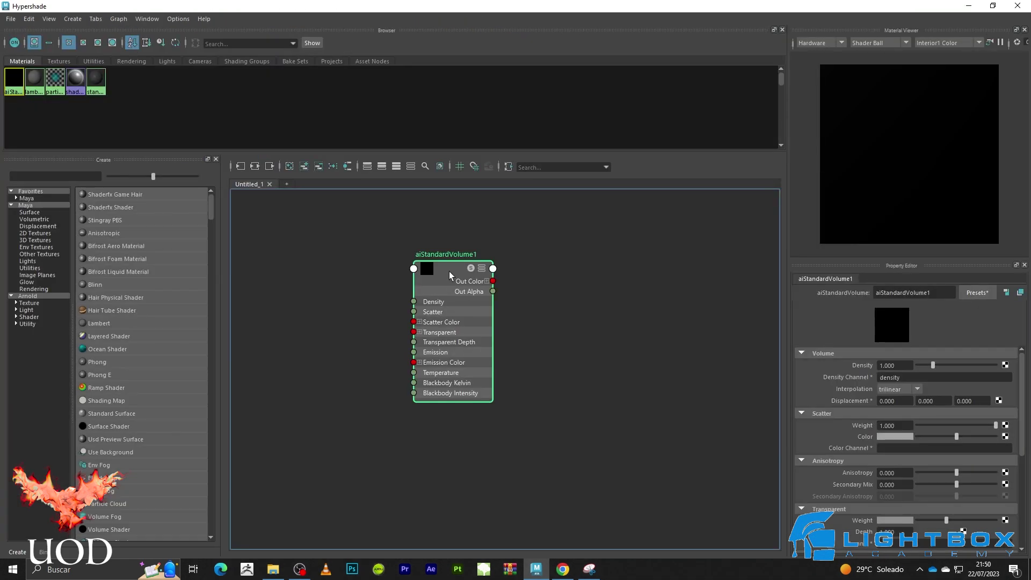
pyautogui.click(980, 293)
pyautogui.moveTo(934, 361)
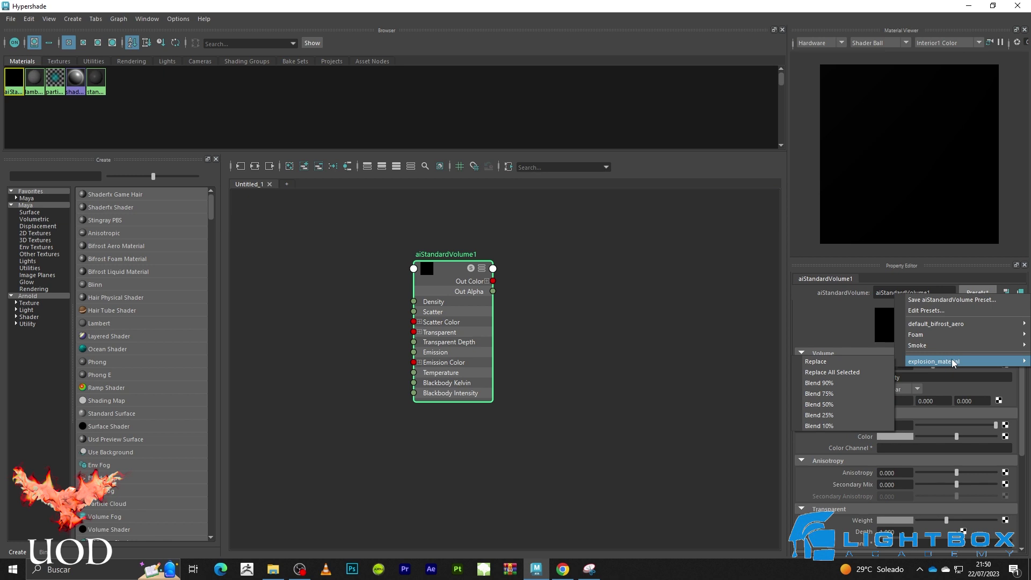
pyautogui.click(872, 362)
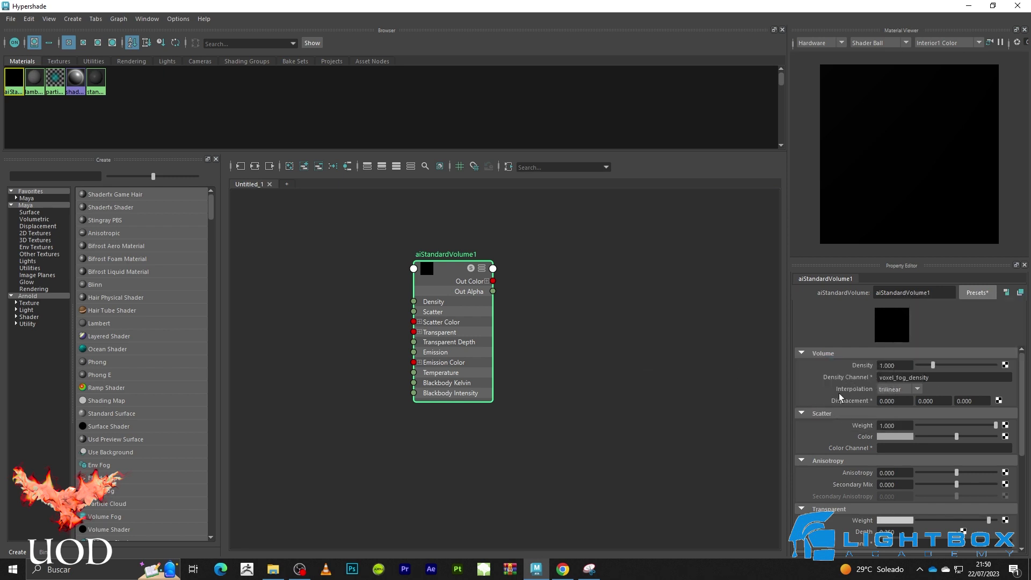
pyautogui.scroll(-2, 840, 394)
pyautogui.scroll(-2, 837, 394)
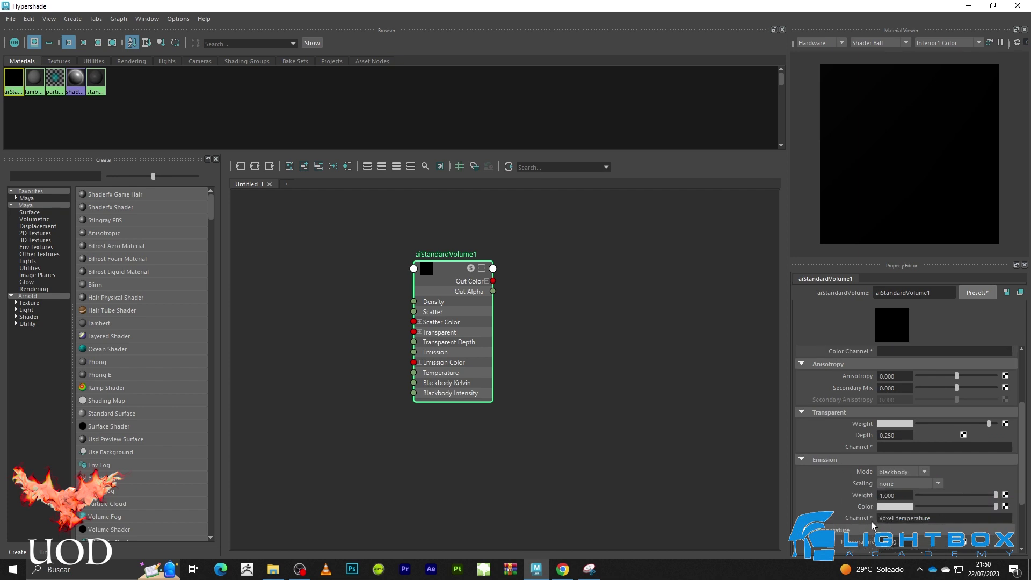
pyautogui.click(969, 5)
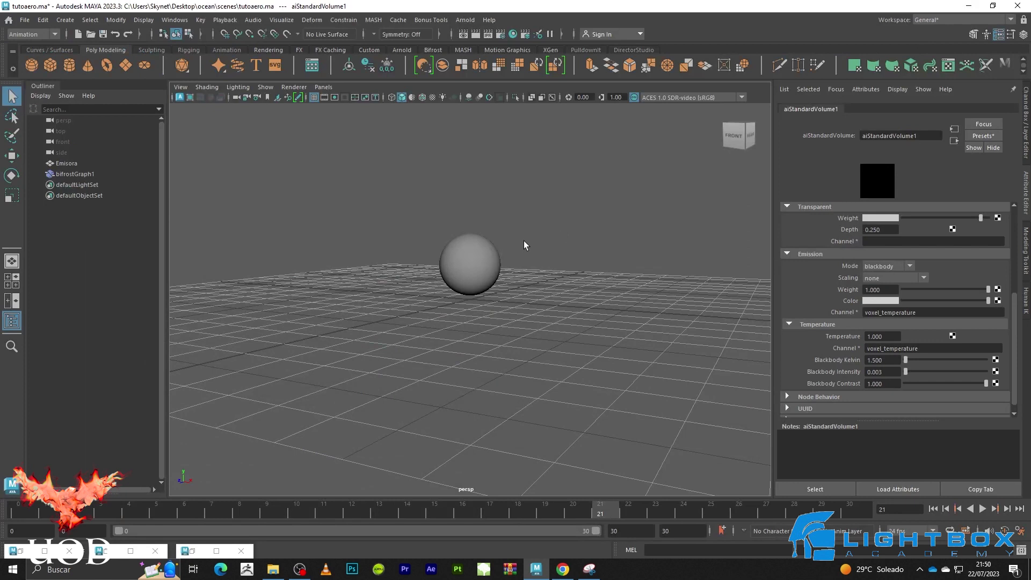
# - Bring up the Bifrost Graph Editor and place it beside Hypershade
pyautogui.click(557, 213)
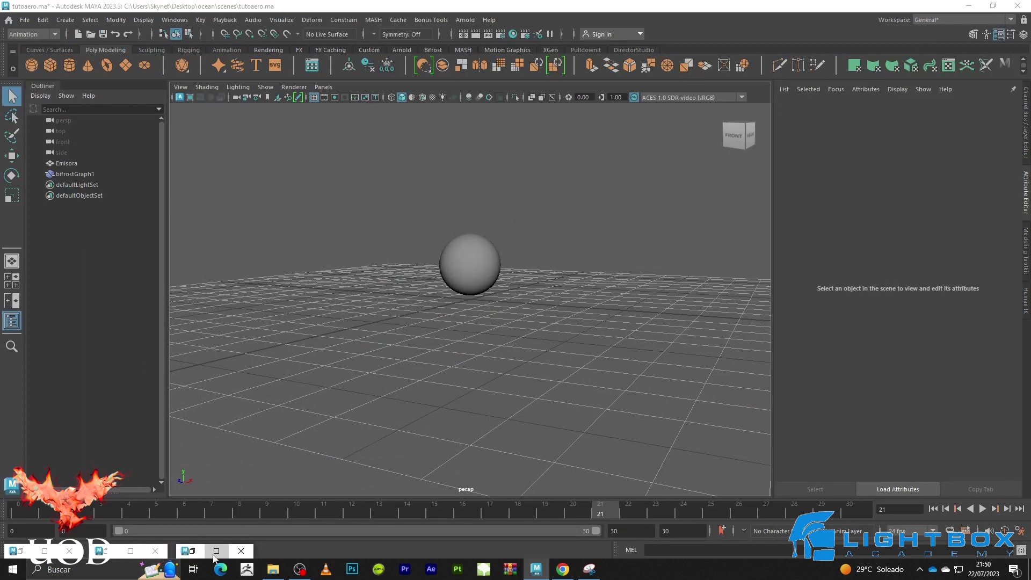
pyautogui.click(216, 551)
pyautogui.click(969, 5)
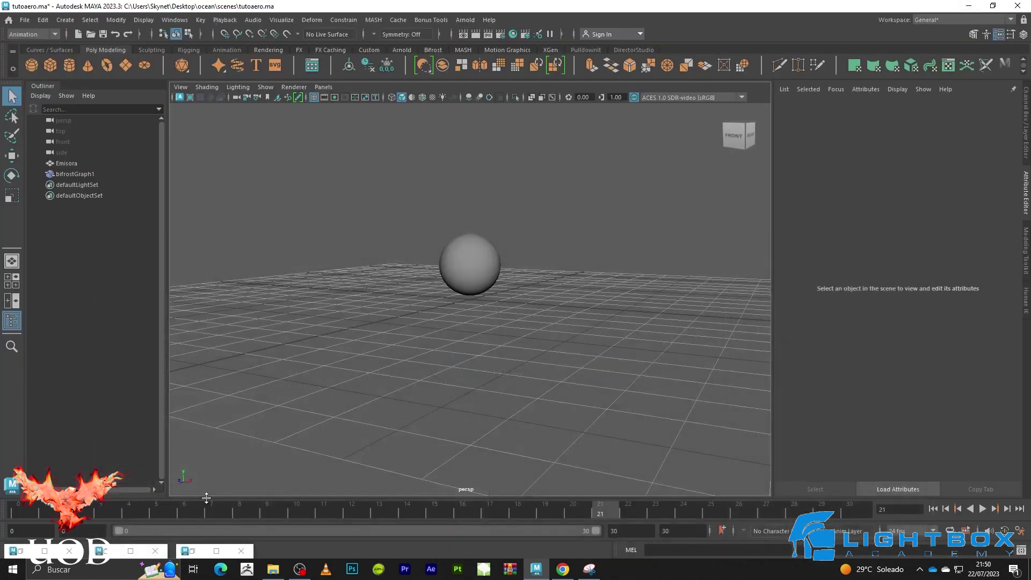
pyautogui.click(44, 551)
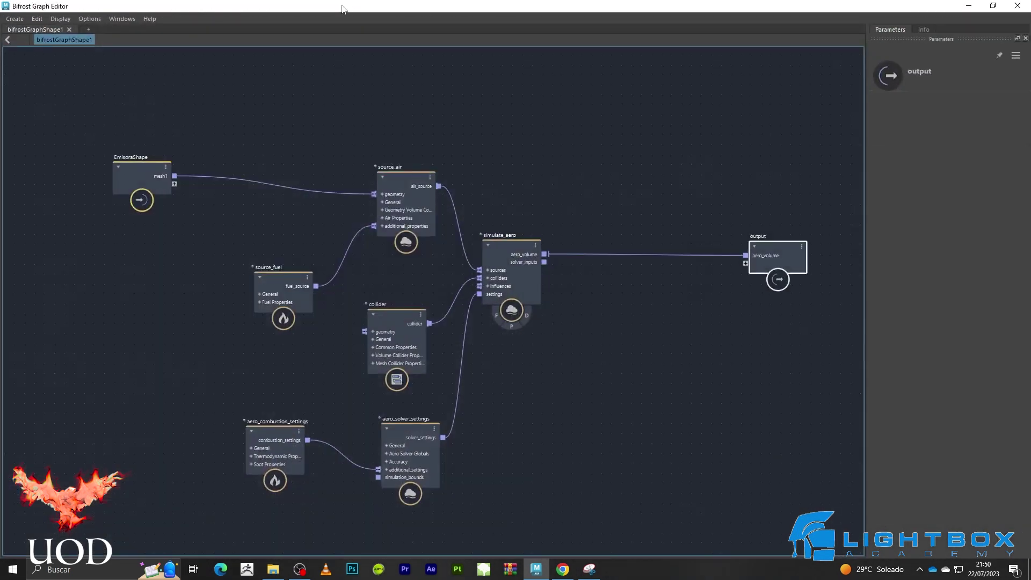
pyautogui.doubleClick(343, 9)
pyautogui.moveTo(459, 85); pyautogui.dragTo(847, 156)
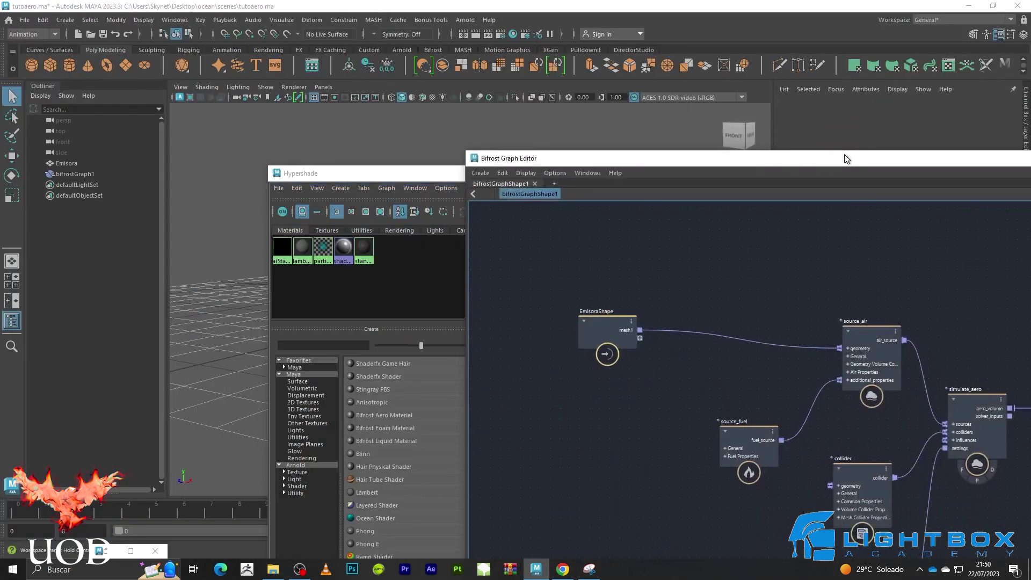
# - Narrow Hypershade and drag aiStandardVolume1 into the Bifrost graph
pyautogui.moveTo(382, 185)
pyautogui.mouseDown()
pyautogui.moveTo(213, 144)
pyautogui.moveTo(118, 152)
pyautogui.mouseUp()
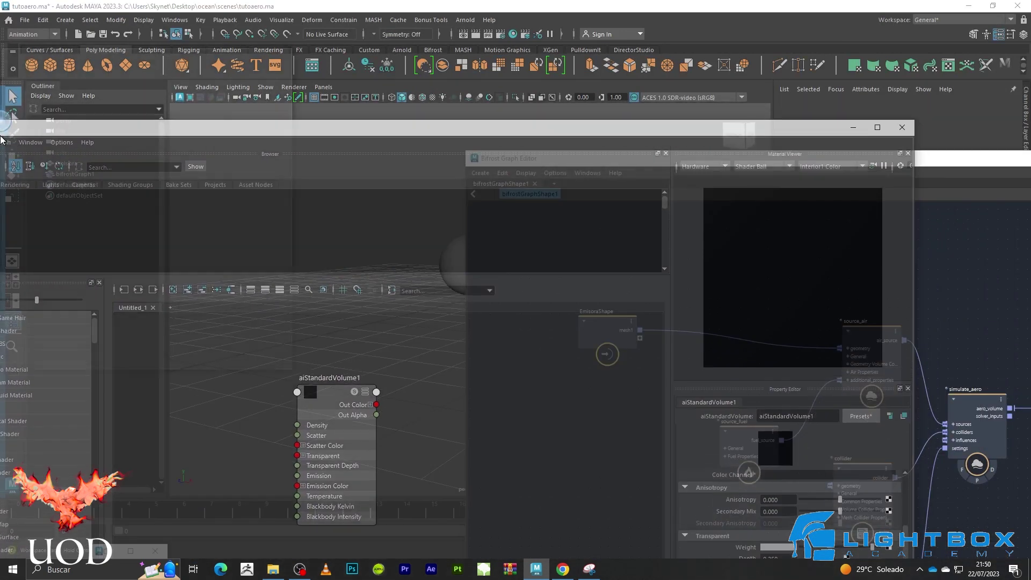
pyautogui.moveTo(891, 153); pyautogui.dragTo(718, 158)
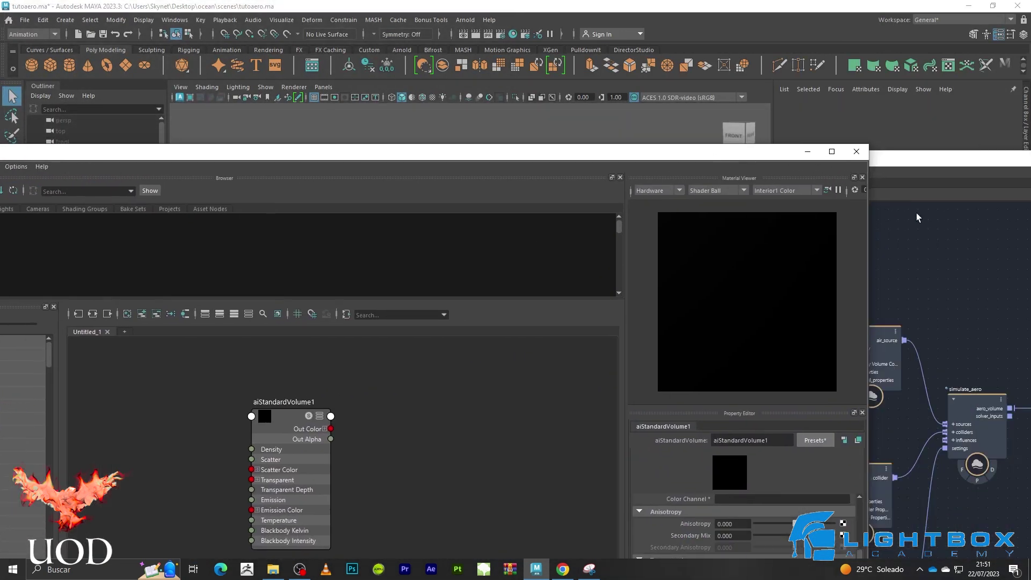
pyautogui.moveTo(875, 226); pyautogui.dragTo(595, 236)
pyautogui.moveTo(245, 384); pyautogui.dragTo(196, 359, button='middle')
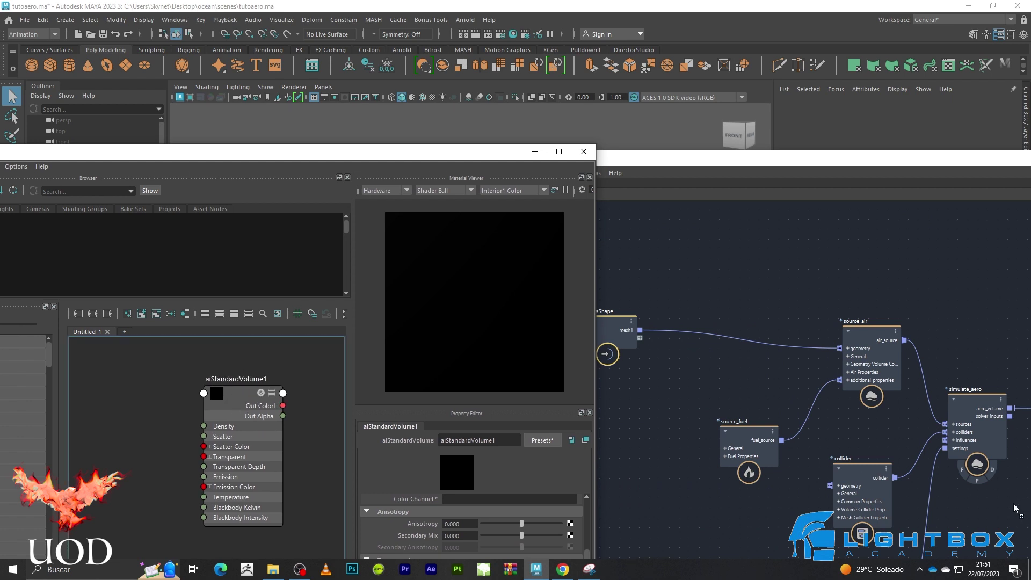
pyautogui.moveTo(1015, 507); pyautogui.dragTo(1016, 508)
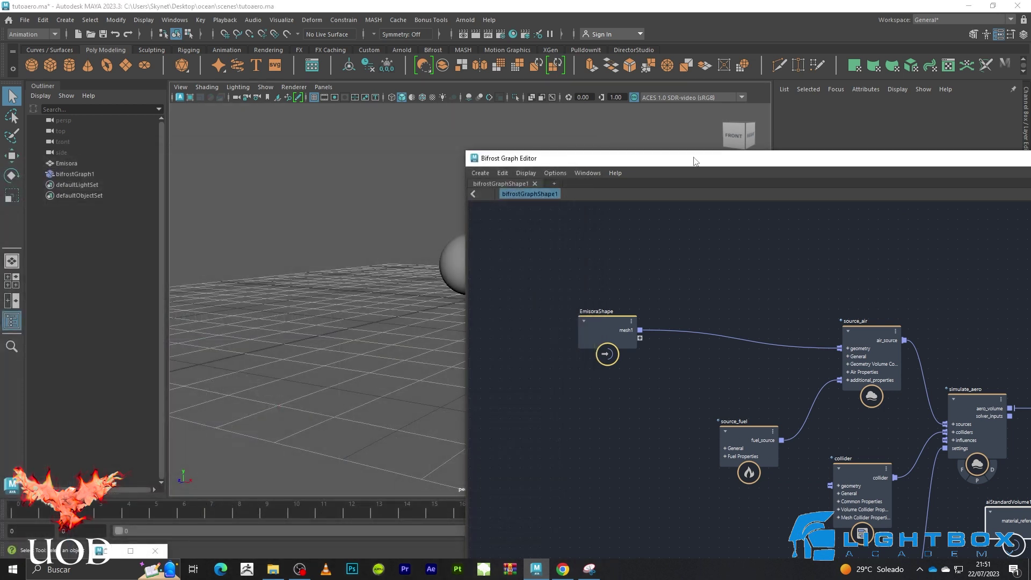
pyautogui.doubleClick(662, 157)
# - Add an assign_material node fed by aiStandardVolume1 and connect it to the output
pyautogui.scroll(2, 642, 324)
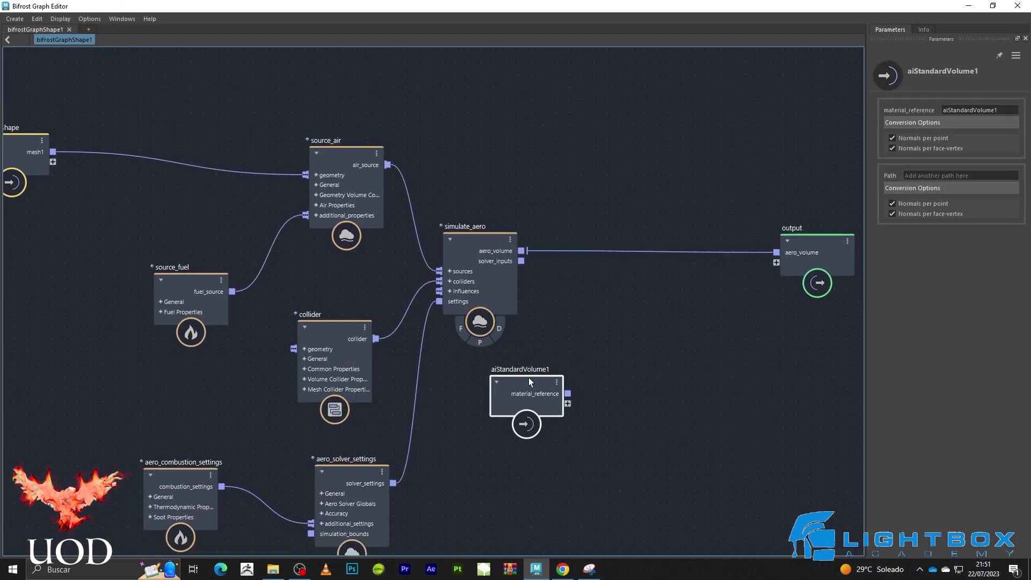
pyautogui.moveTo(529, 378); pyautogui.dragTo(520, 458)
pyautogui.click(666, 316)
pyautogui.press('Tab')
pyautogui.write('assi')
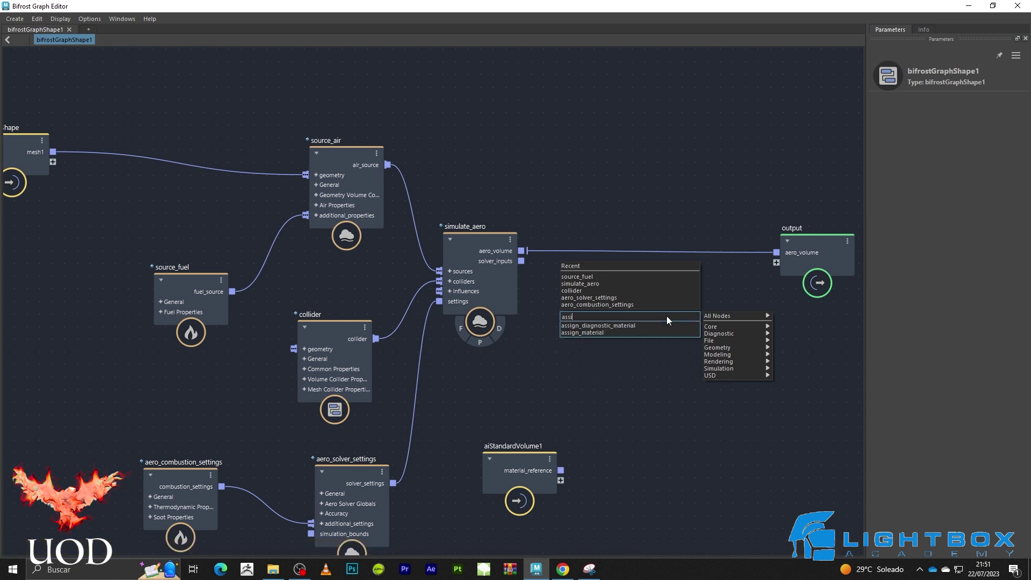
pyautogui.press('Return')
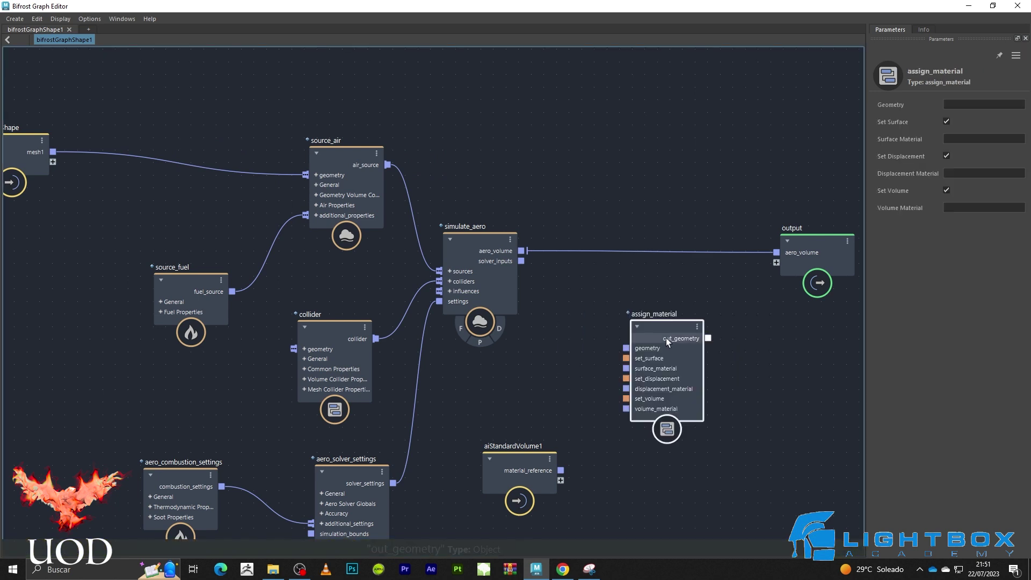
pyautogui.moveTo(561, 471); pyautogui.dragTo(633, 370)
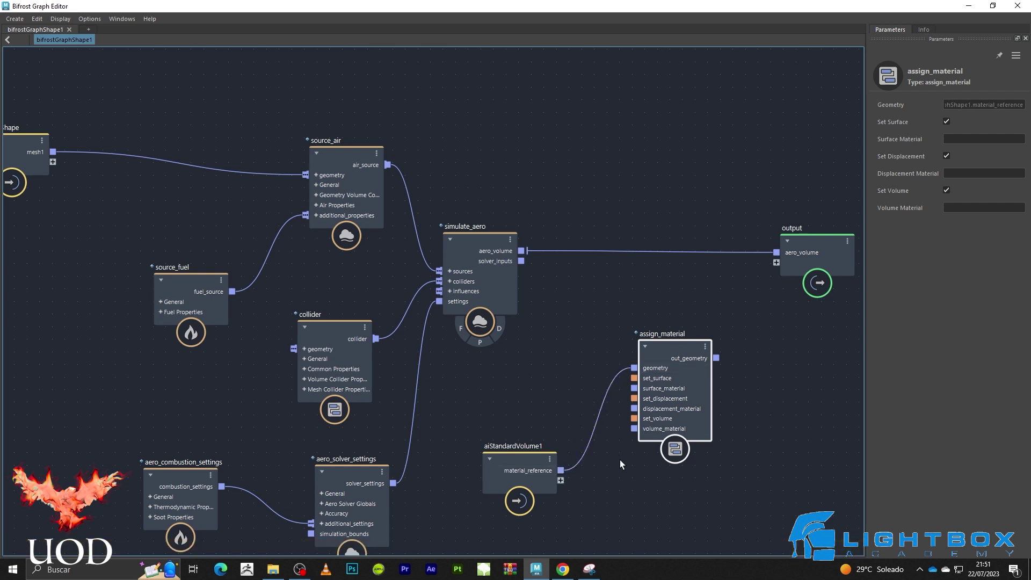
pyautogui.moveTo(716, 358); pyautogui.dragTo(781, 252)
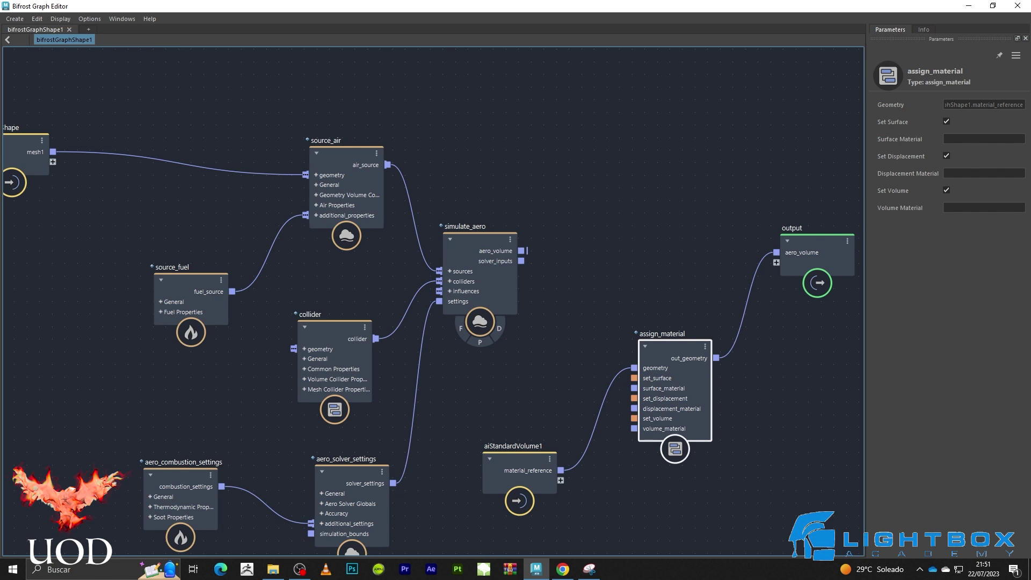
pyautogui.hotkey('alt', 'Tab')
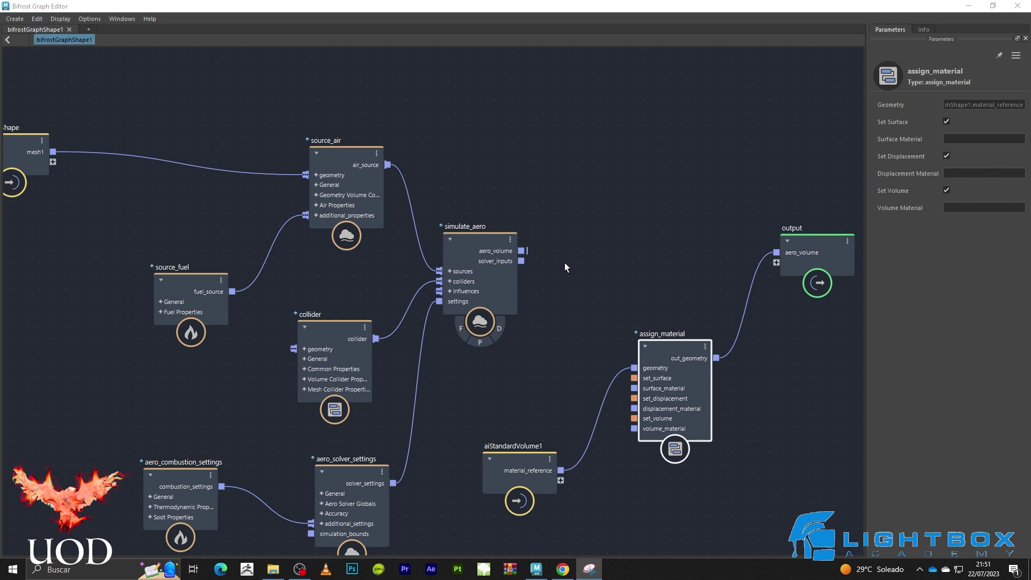
# - Move the material wire onto volume_material and route aero_volume into assign_material's geometry
pyautogui.click(585, 434)
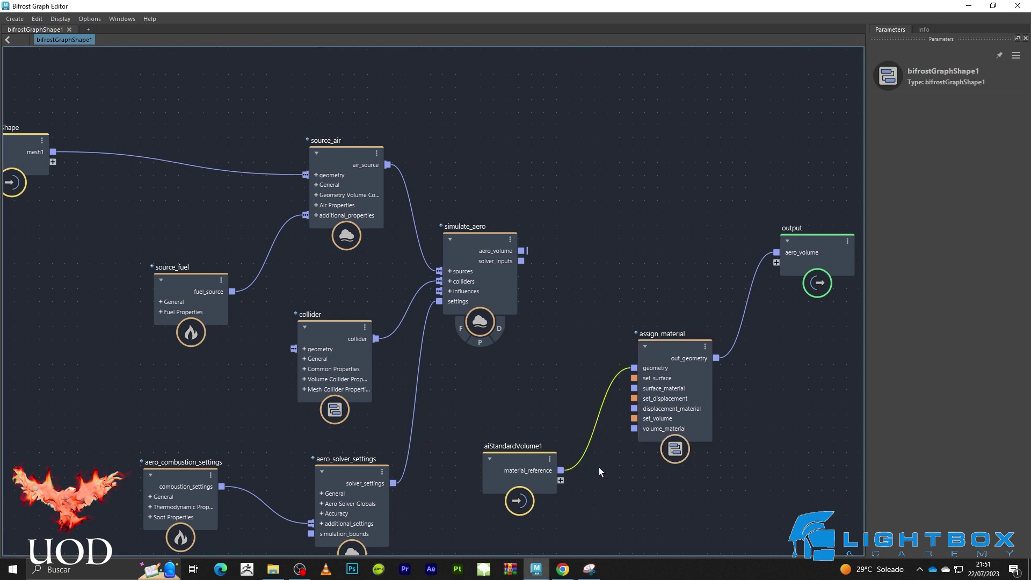
pyautogui.moveTo(564, 471); pyautogui.dragTo(630, 430)
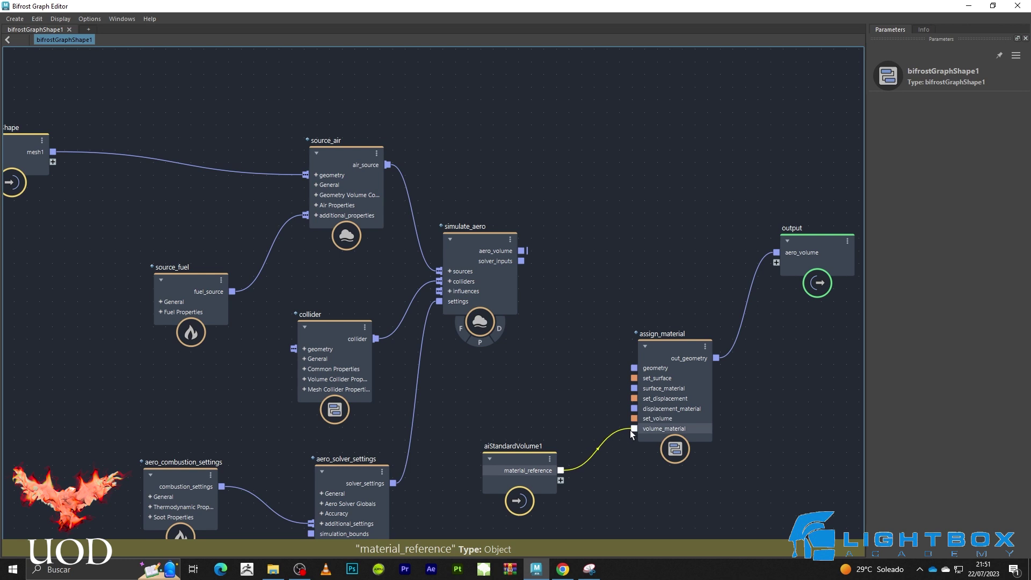
pyautogui.click(644, 263)
pyautogui.moveTo(528, 255); pyautogui.dragTo(643, 365)
pyautogui.click(672, 243)
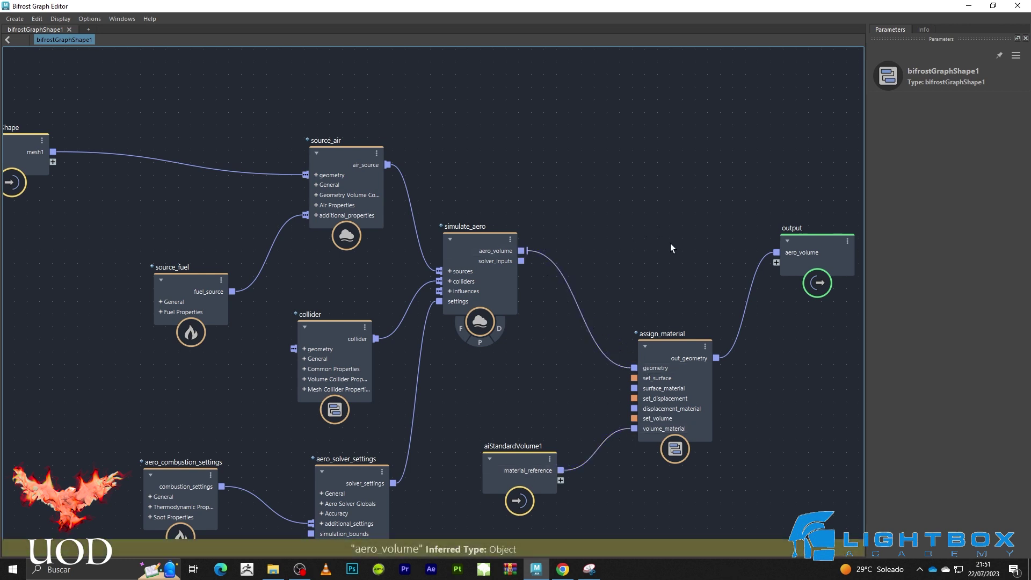
pyautogui.click(968, 6)
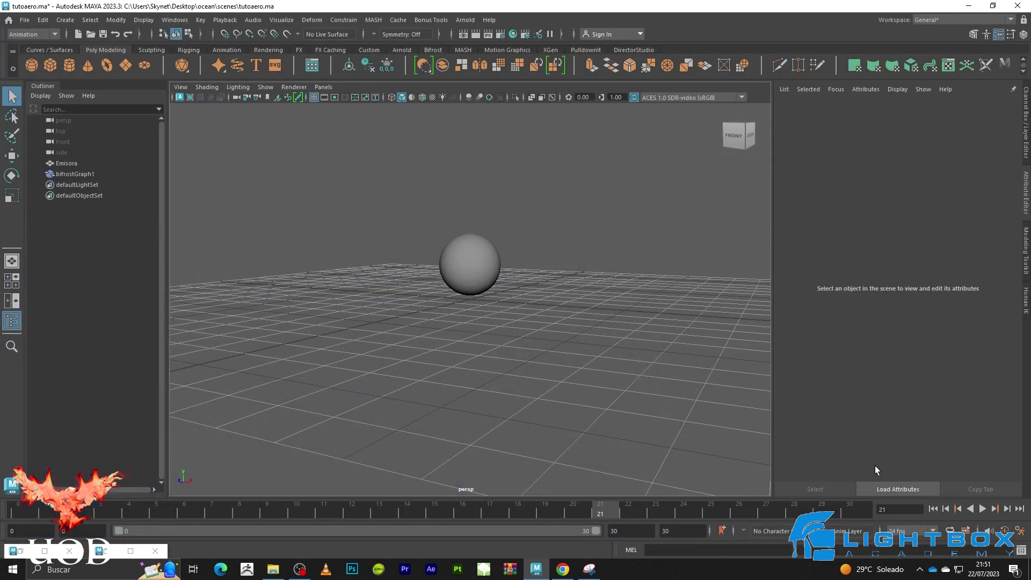
# - Replay the simulation from frame 0, stop at frame 23, and reopen the Bifrost Graph Editor
pyautogui.click(934, 508)
pyautogui.click(982, 509)
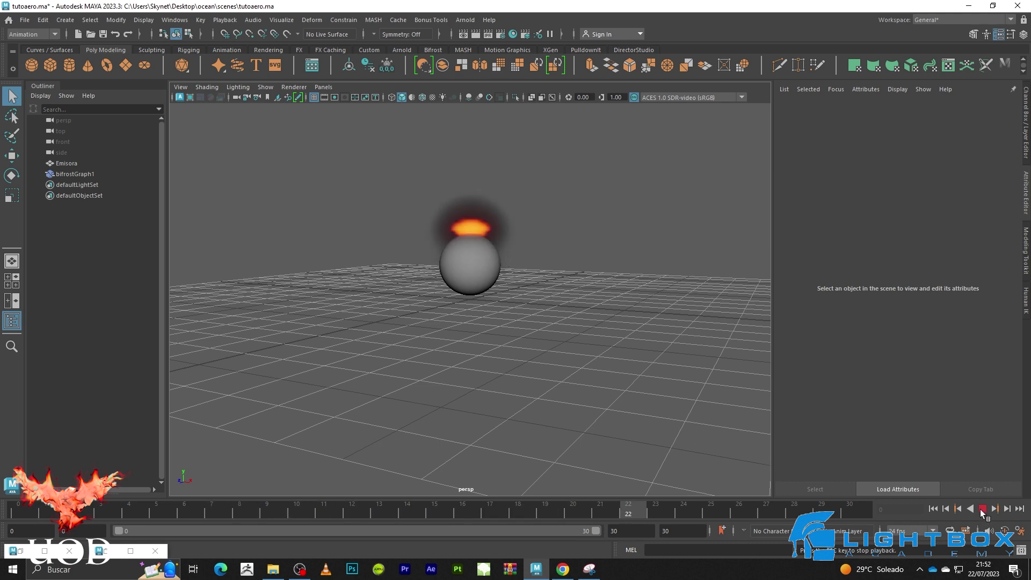
pyautogui.press('Escape')
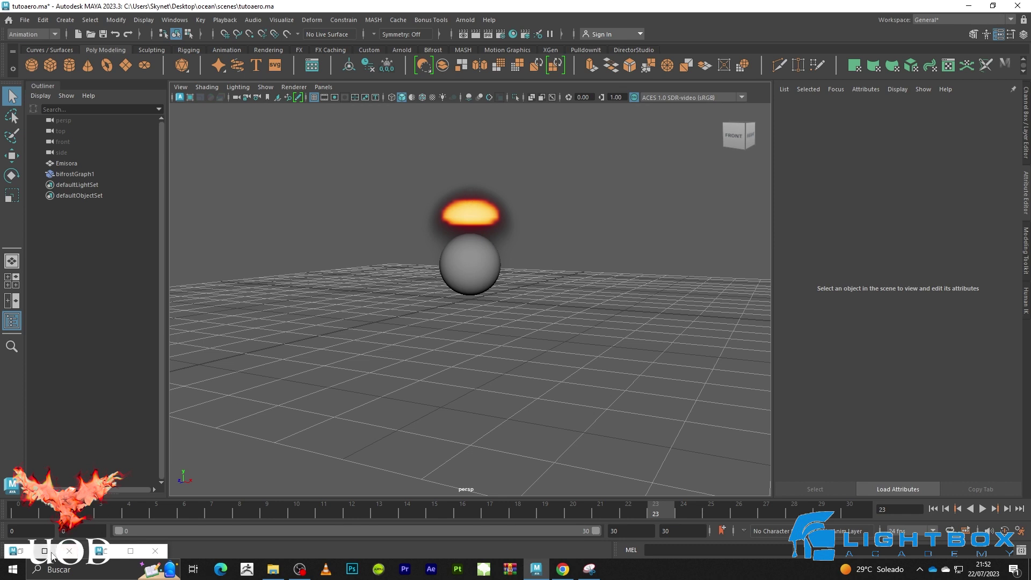
pyautogui.click(130, 551)
# - Add a file_cache node to the Bifrost graph and position it near simulate_aero
pyautogui.scroll(-2, 646, 159)
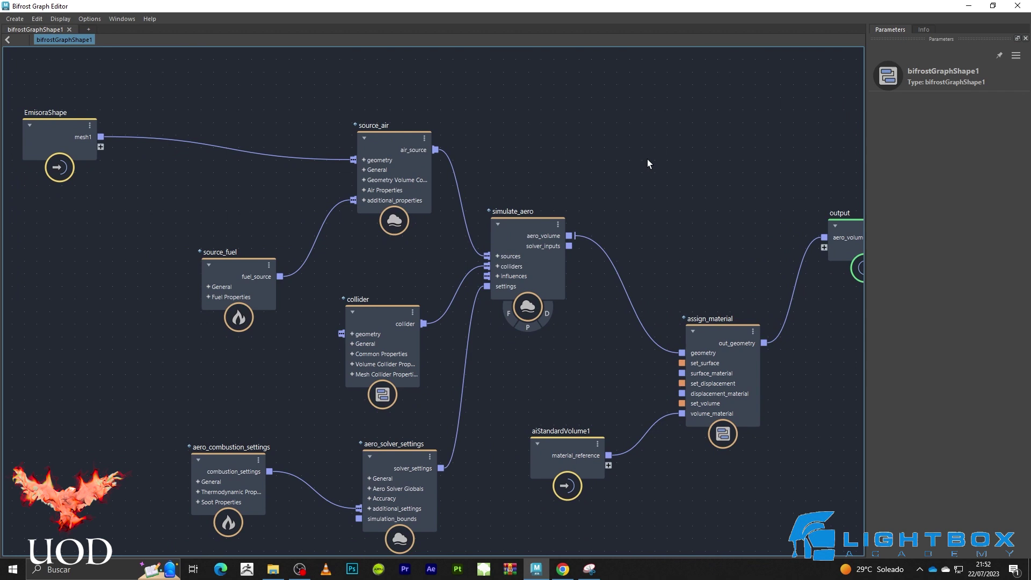
pyautogui.scroll(-2, 646, 155)
pyautogui.scroll(-1, 615, 214)
pyautogui.scroll(1, 616, 208)
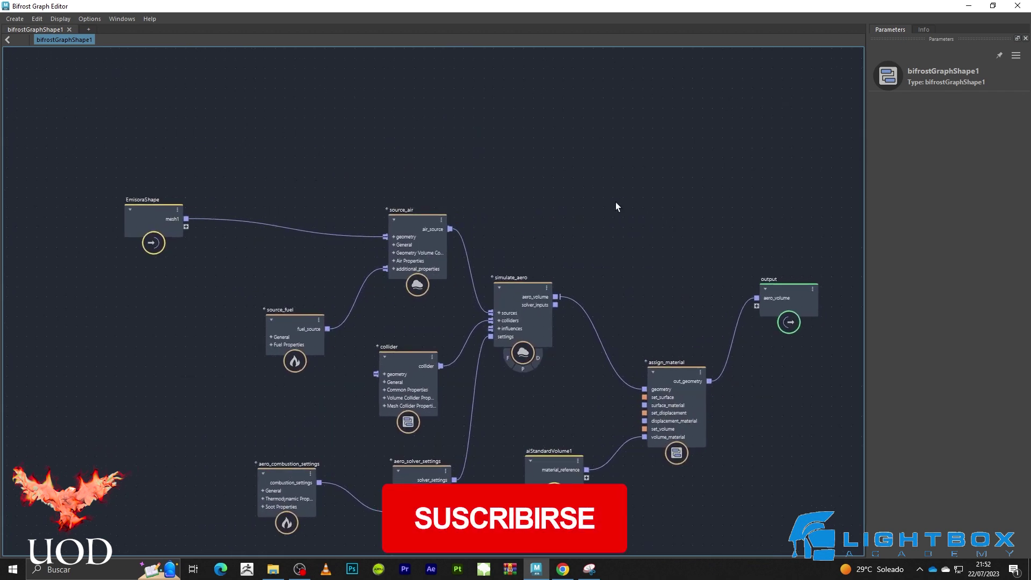
pyautogui.press('Tab')
pyautogui.write('file')
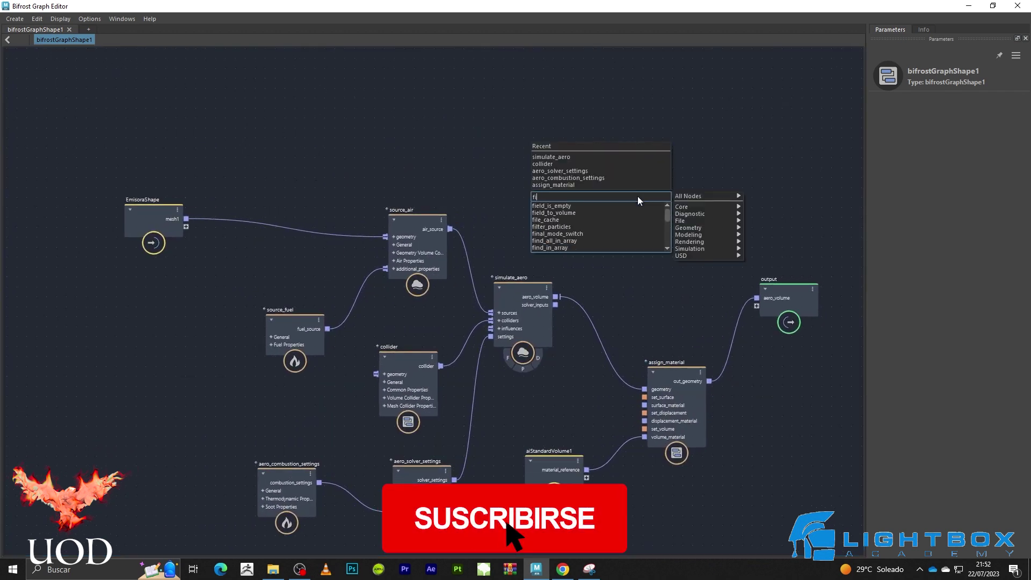
pyautogui.press('Return')
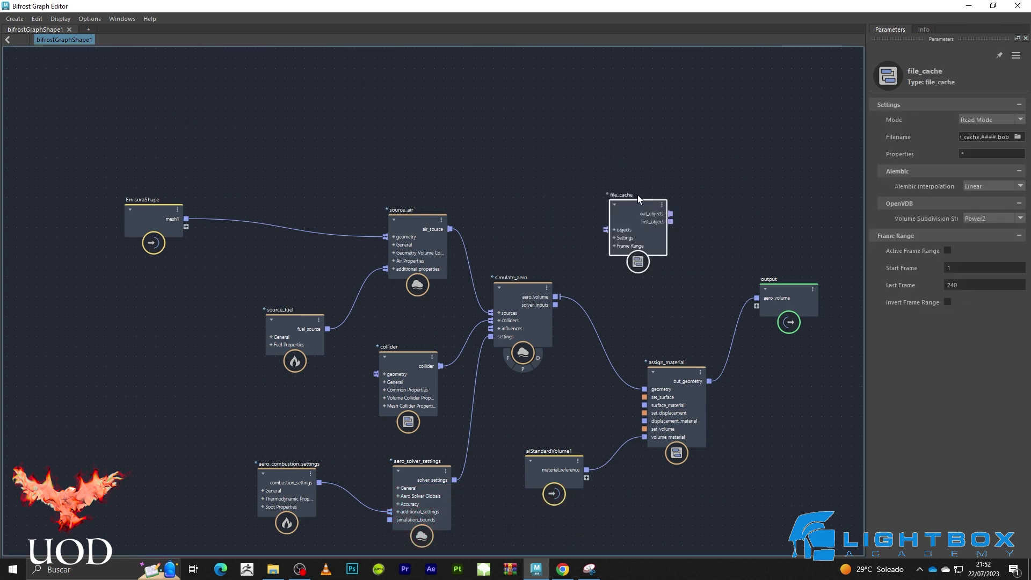
pyautogui.moveTo(643, 214); pyautogui.dragTo(660, 247)
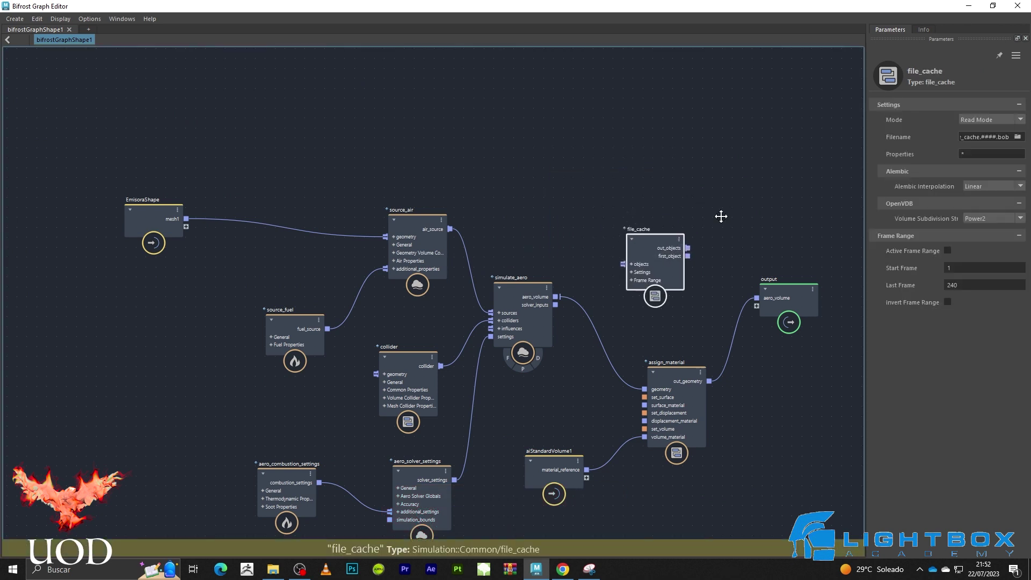
pyautogui.press('a')
# - Route simulate_aero's aero_volume through file_cache into assign_material's geometry, replacing the direct wire
pyautogui.moveTo(525, 261); pyautogui.dragTo(601, 223)
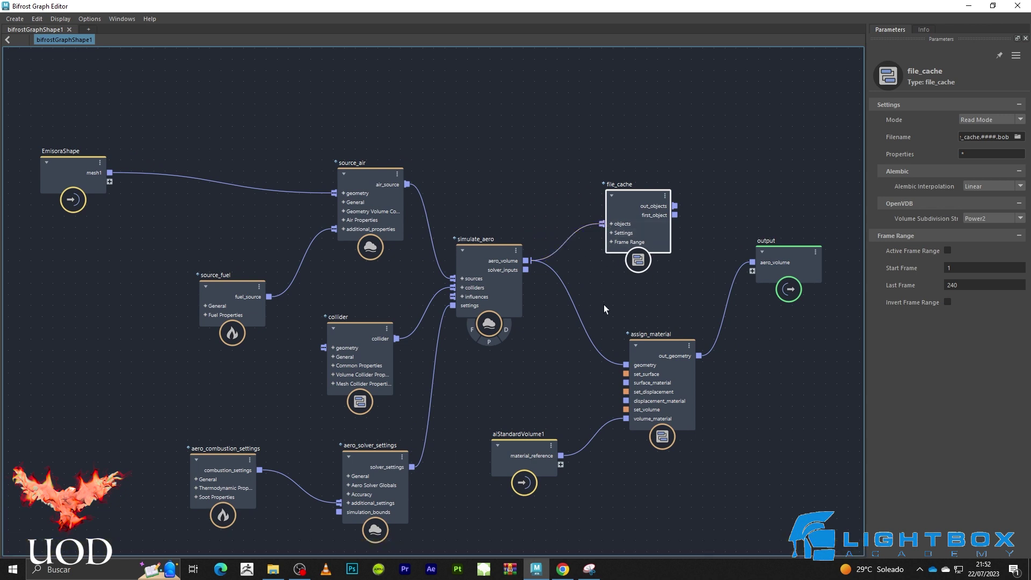
pyautogui.click(591, 339)
pyautogui.press('Delete')
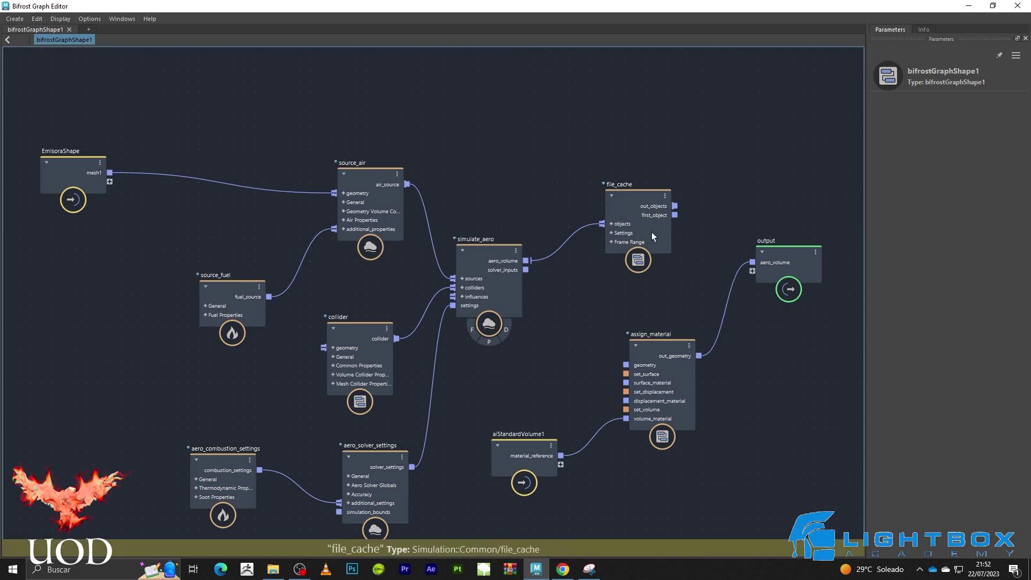
pyautogui.moveTo(652, 232); pyautogui.dragTo(608, 240)
pyautogui.moveTo(840, 208)
pyautogui.mouseDown()
pyautogui.moveTo(642, 354)
pyautogui.moveTo(718, 286)
pyautogui.mouseUp()
pyautogui.click(770, 414)
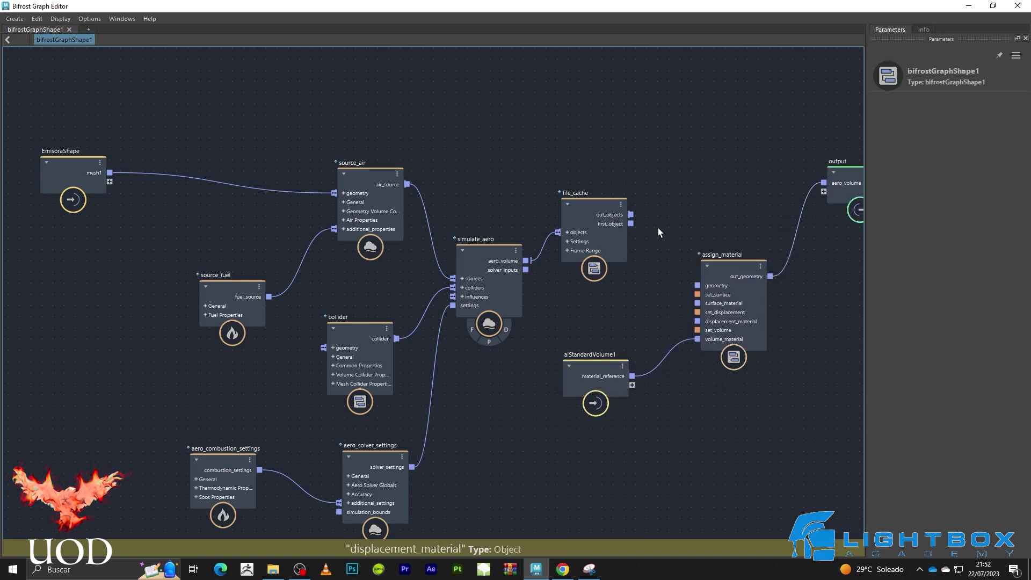
pyautogui.moveTo(631, 214); pyautogui.dragTo(697, 285)
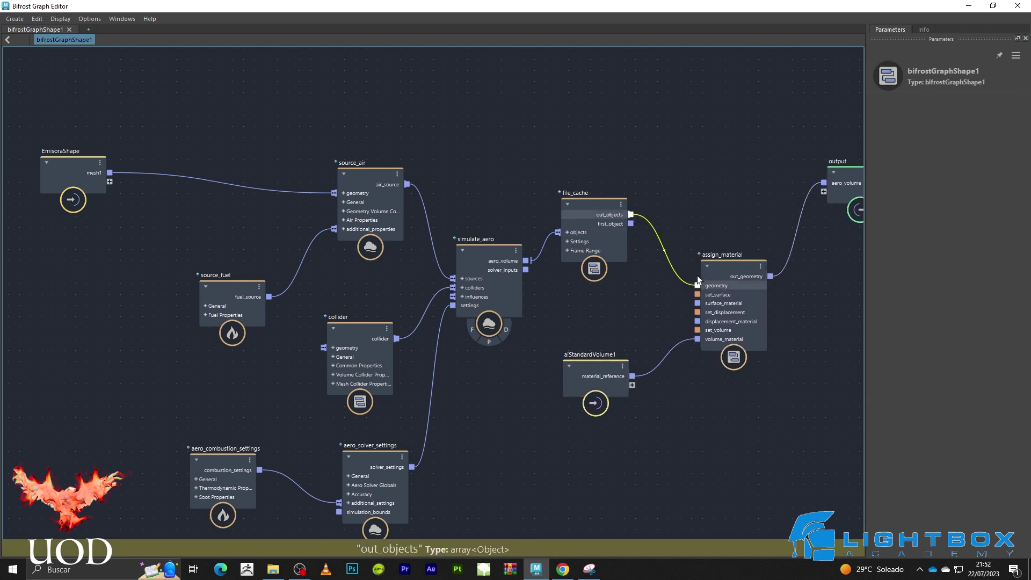
# - Remove the output node's aero_volume port and connect assign_material out_geometry to output instead
pyautogui.moveTo(745, 182); pyautogui.dragTo(582, 228, button='middle')
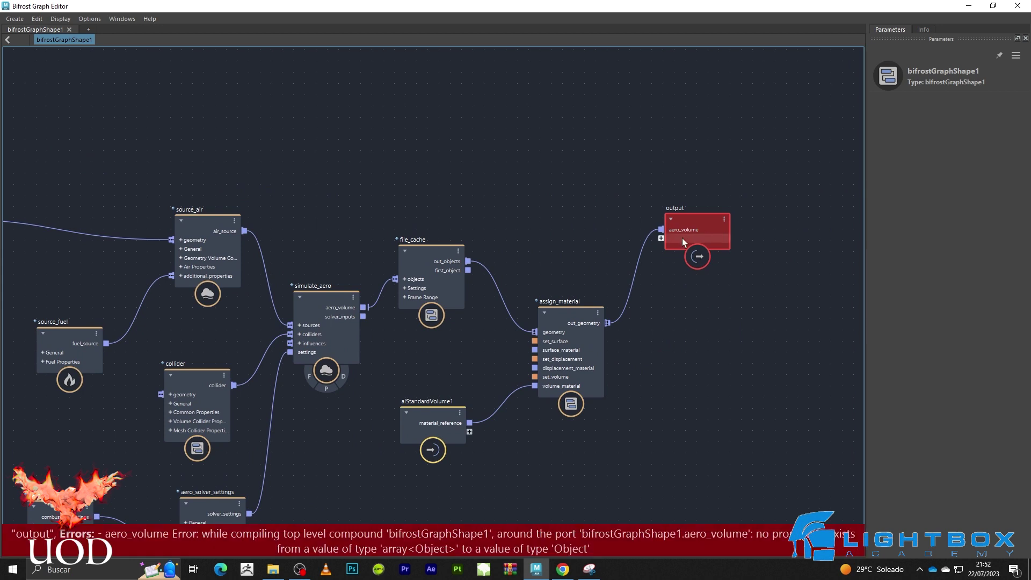
pyautogui.scroll(2, 664, 271)
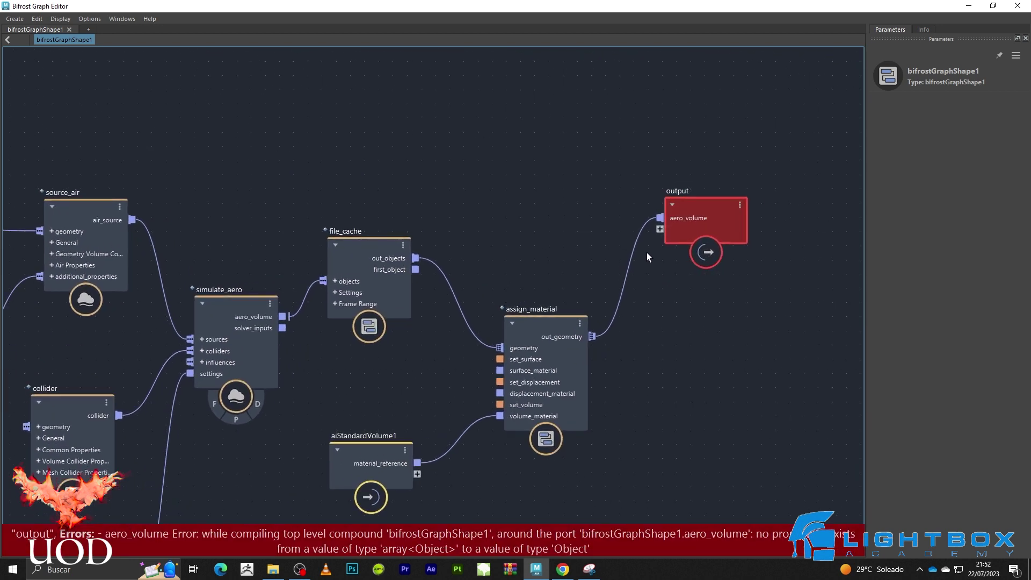
pyautogui.click(624, 270)
pyautogui.press('Delete')
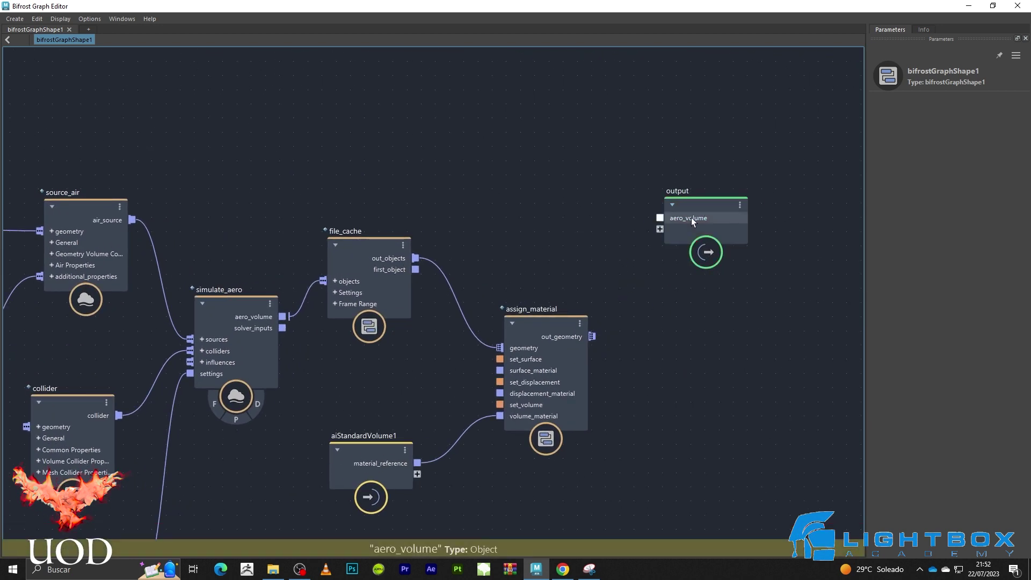
pyautogui.rightClick(691, 218)
pyautogui.click(717, 237)
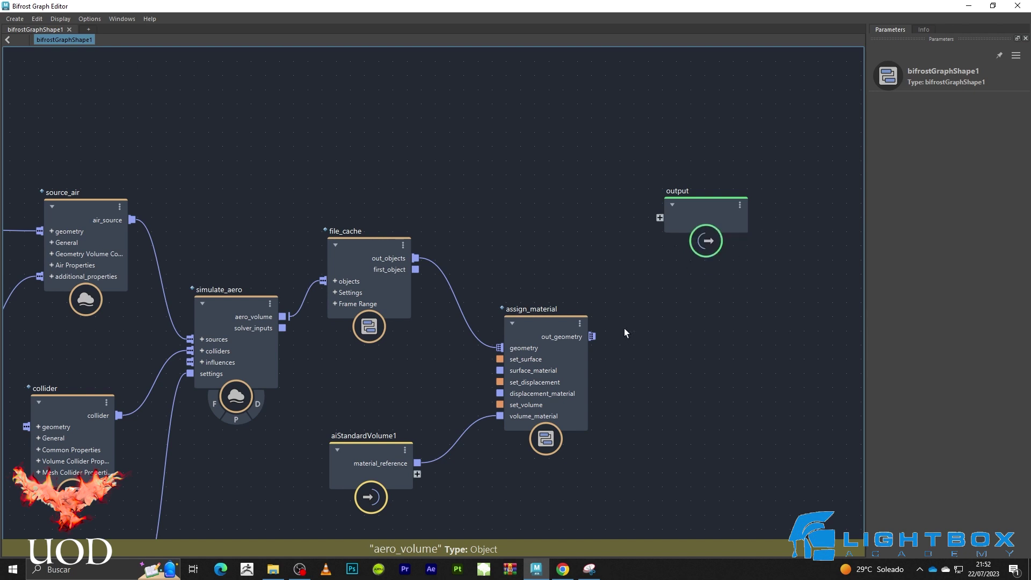
pyautogui.moveTo(592, 336); pyautogui.dragTo(660, 218)
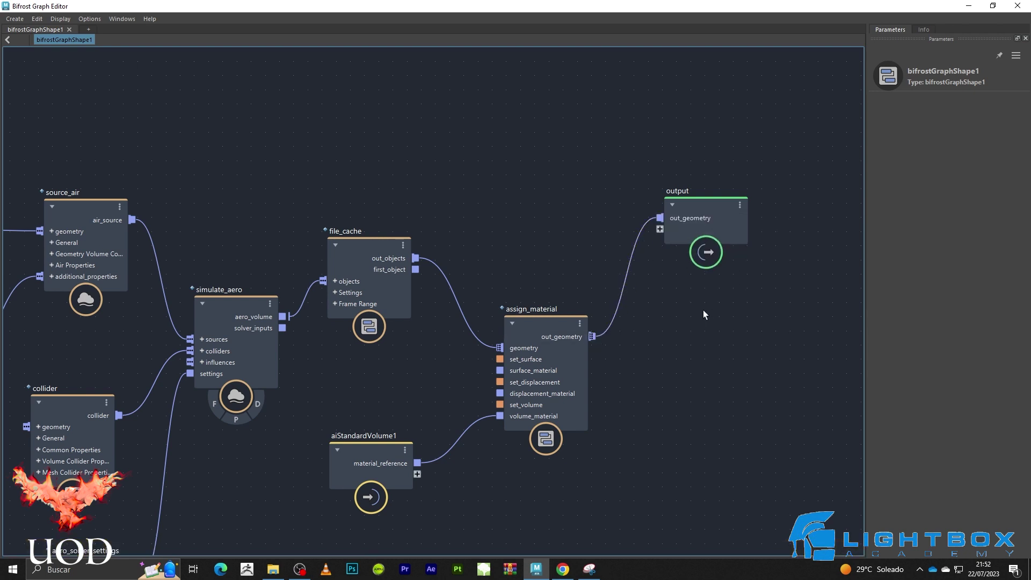
pyautogui.press('a')
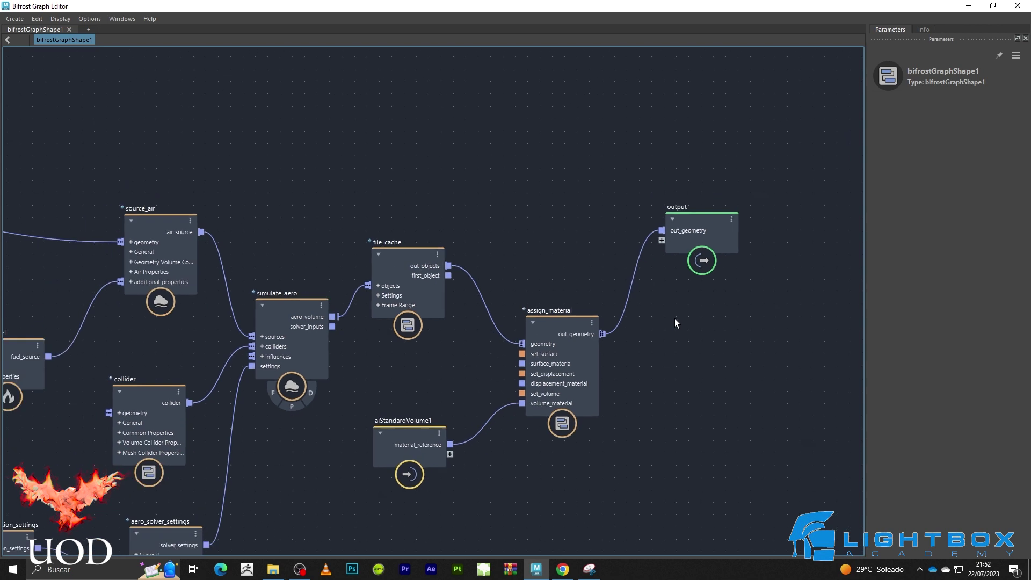
pyautogui.moveTo(589, 274); pyautogui.dragTo(602, 264)
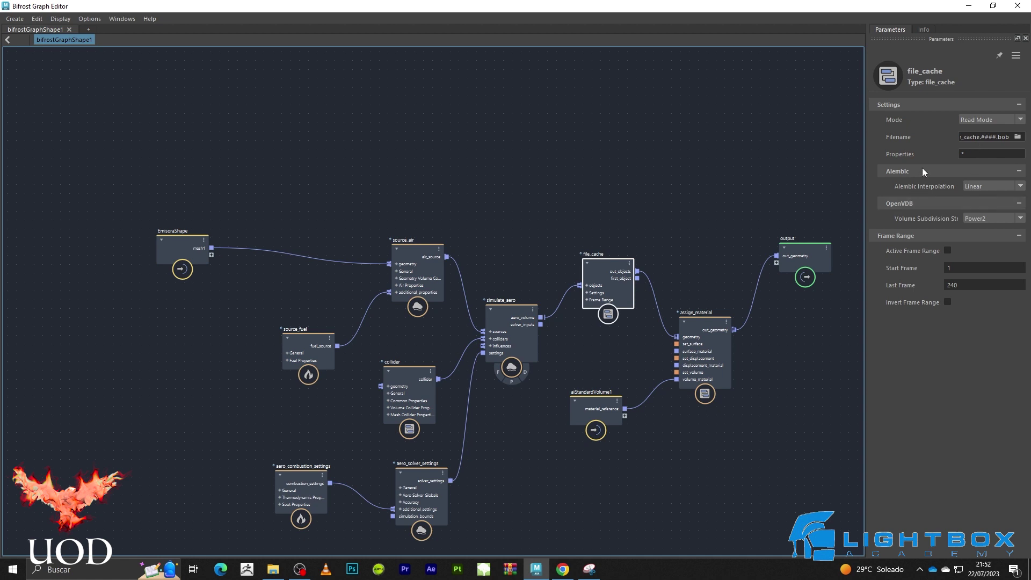
# - Check the file_cache mode list and browse to the project's cache/ExplosionBob folder
pyautogui.click(972, 123)
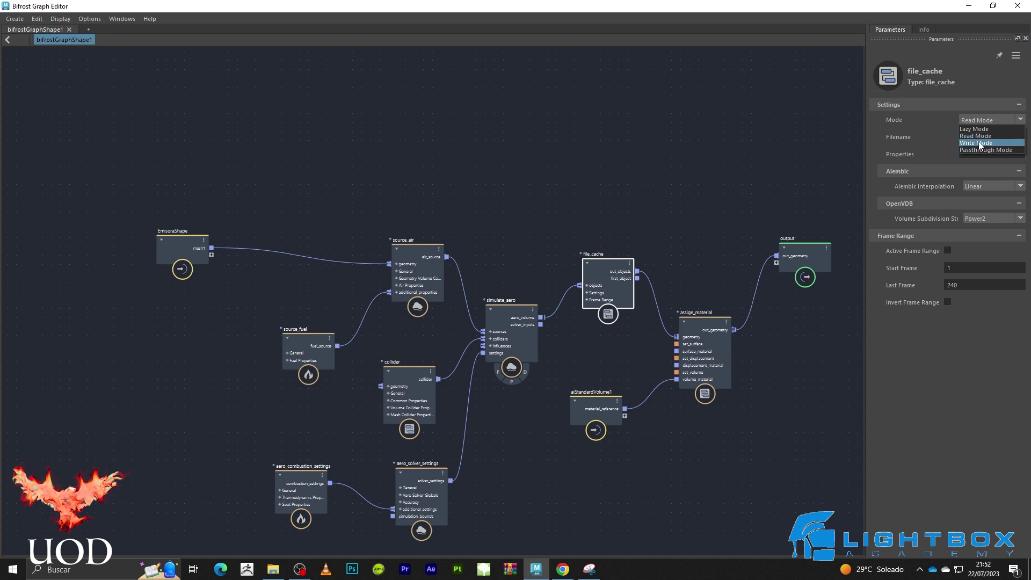
pyautogui.click(750, 145)
pyautogui.click(618, 265)
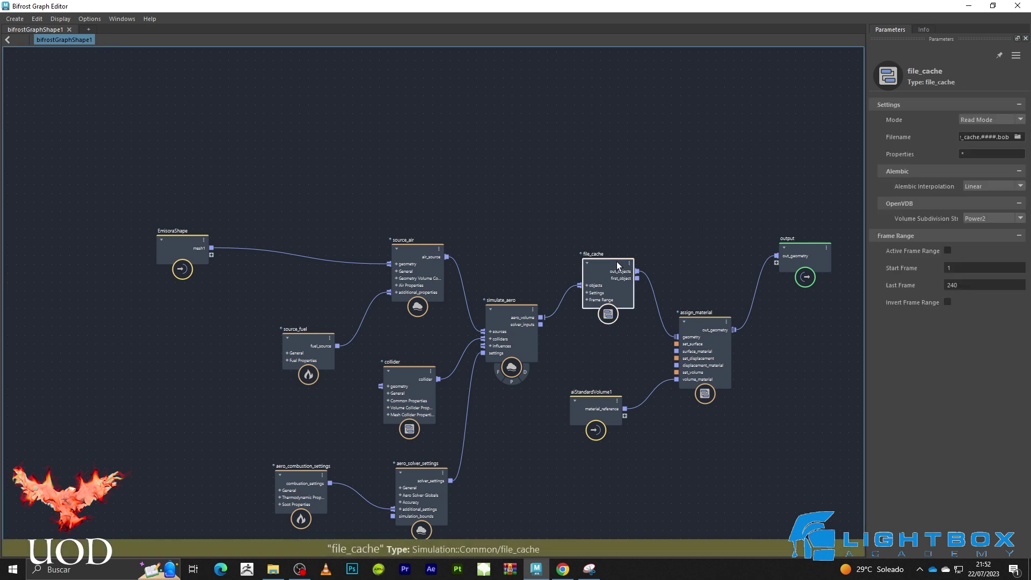
pyautogui.click(1017, 137)
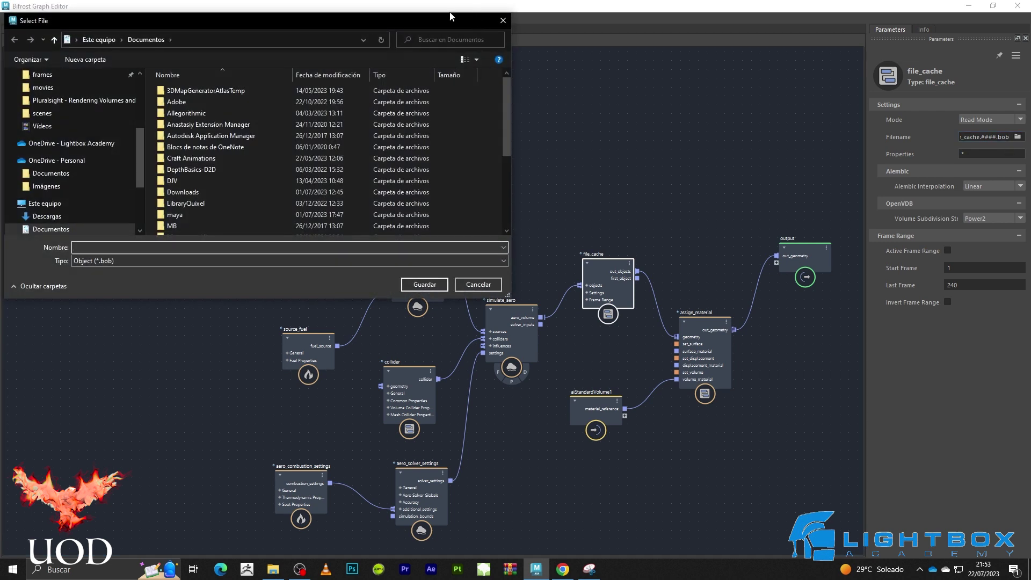
pyautogui.moveTo(73, 153)
pyautogui.click(141, 72)
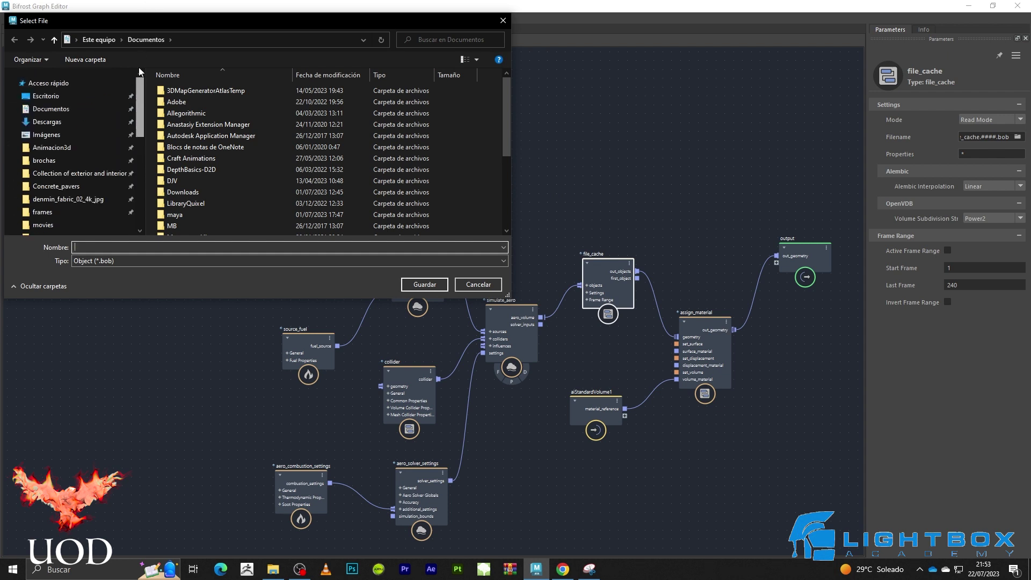
pyautogui.click(80, 98)
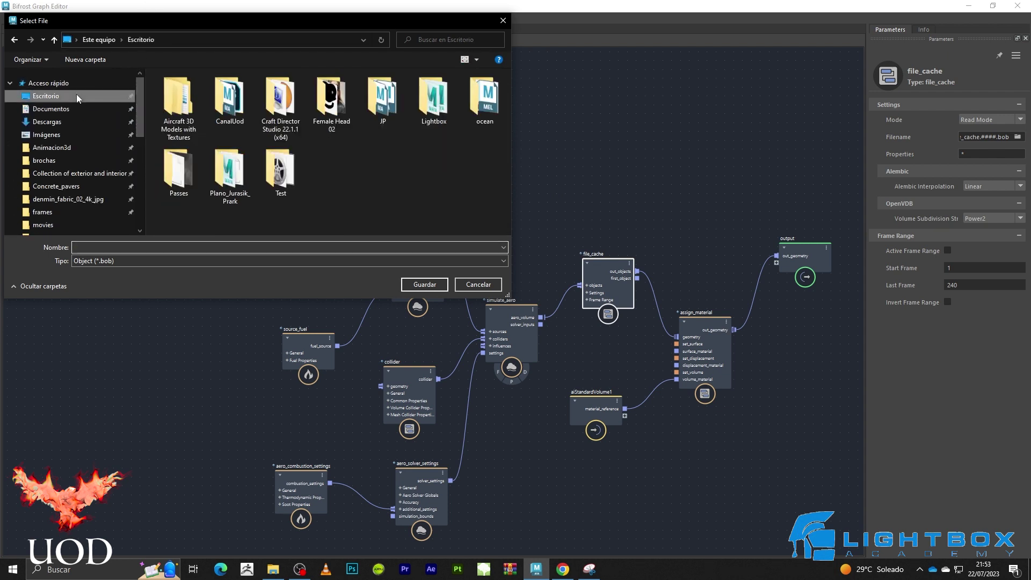
pyautogui.doubleClick(480, 111)
pyautogui.click(195, 112)
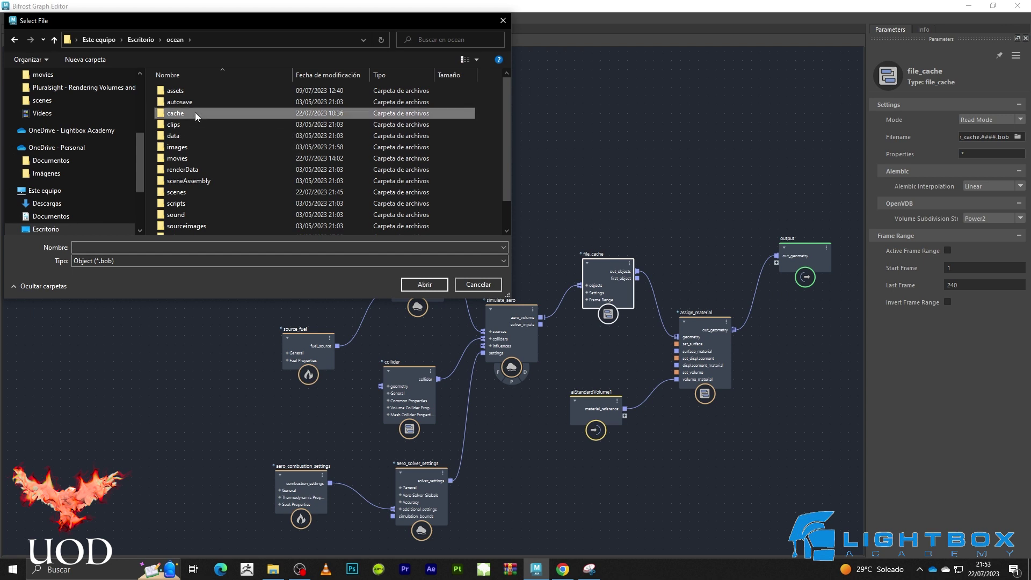
pyautogui.doubleClick(195, 112)
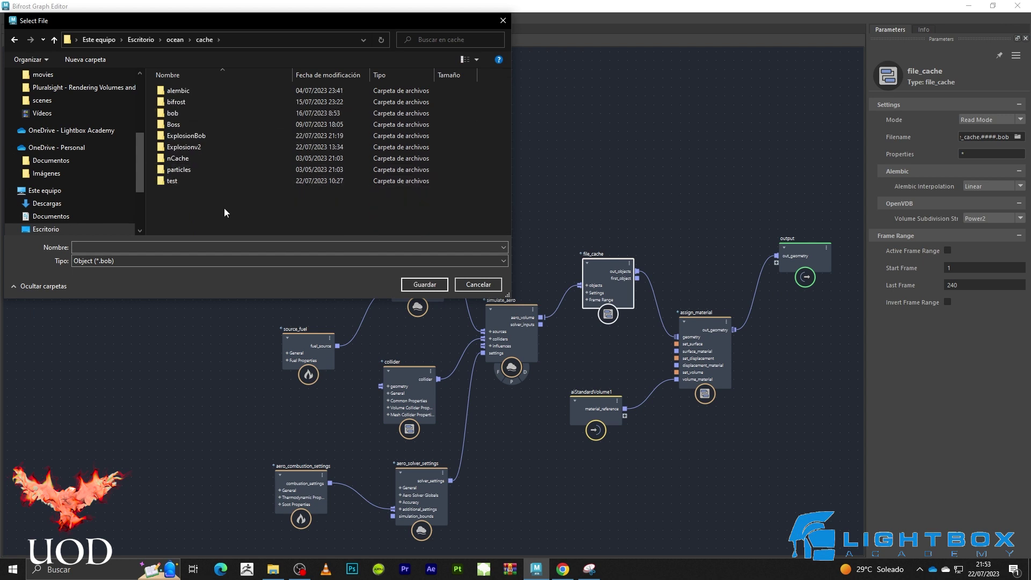
pyautogui.doubleClick(207, 132)
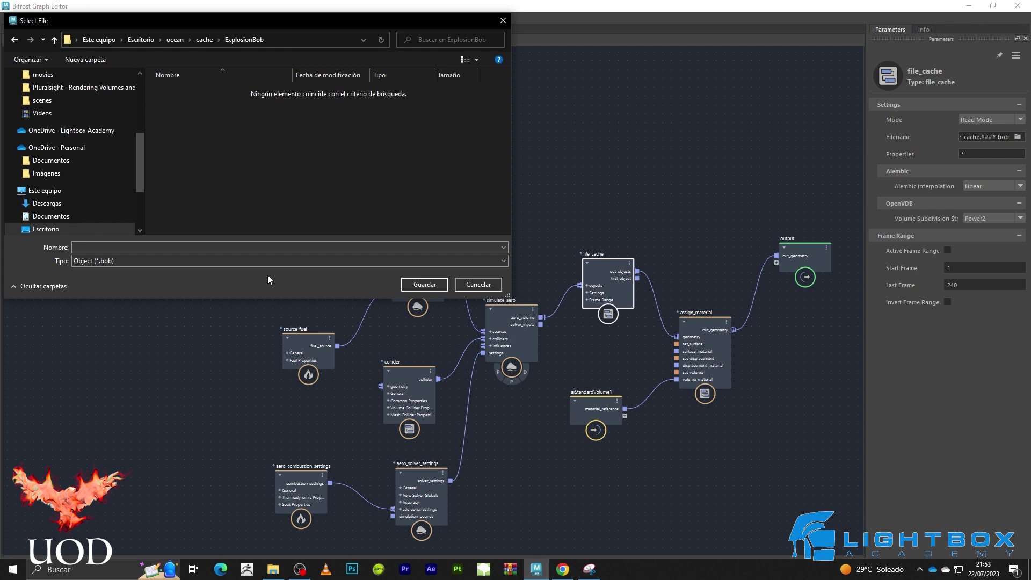
pyautogui.click(991, 138)
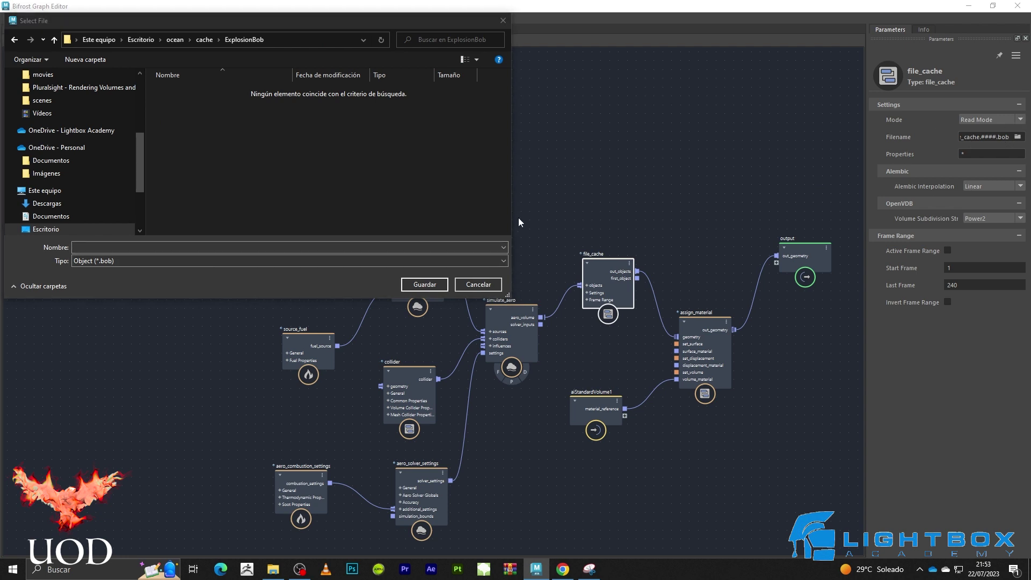
pyautogui.click(478, 285)
# - Set the file_cache filename to tutoraero_####.bob inside the ExplosionBob folder
pyautogui.moveTo(1009, 137); pyautogui.dragTo(982, 136)
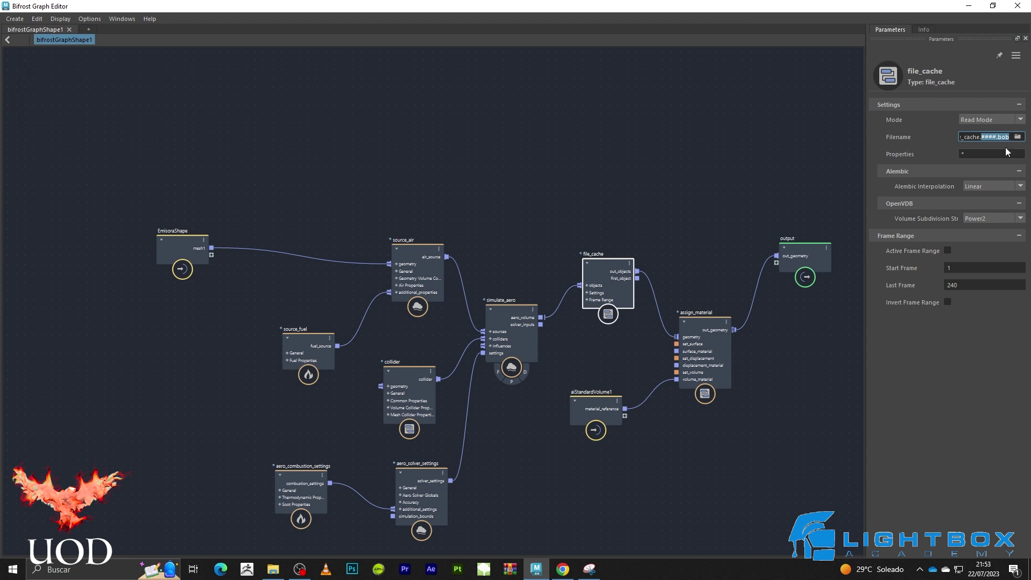
pyautogui.click(1018, 137)
pyautogui.moveTo(72, 153)
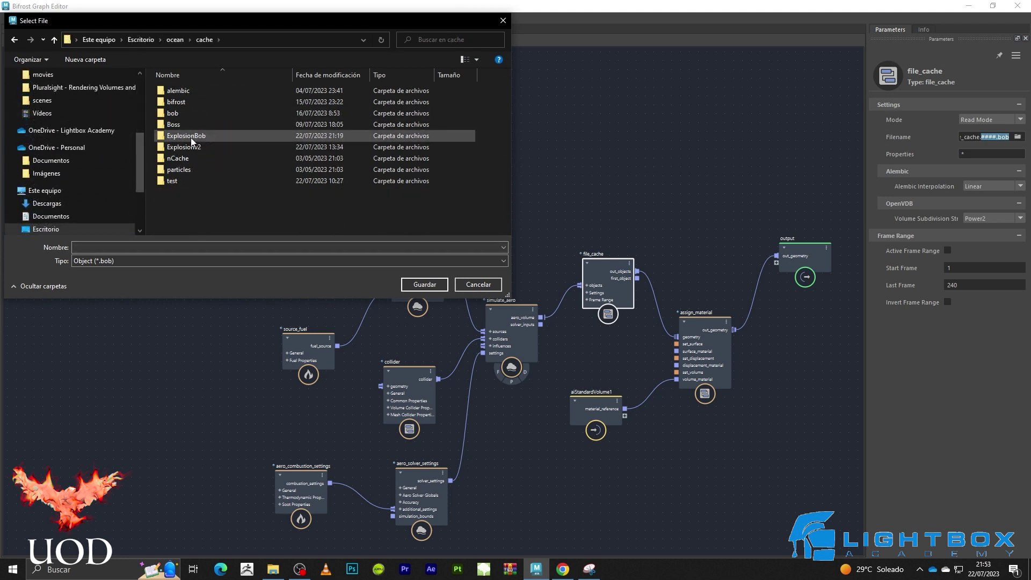
pyautogui.doubleClick(198, 137)
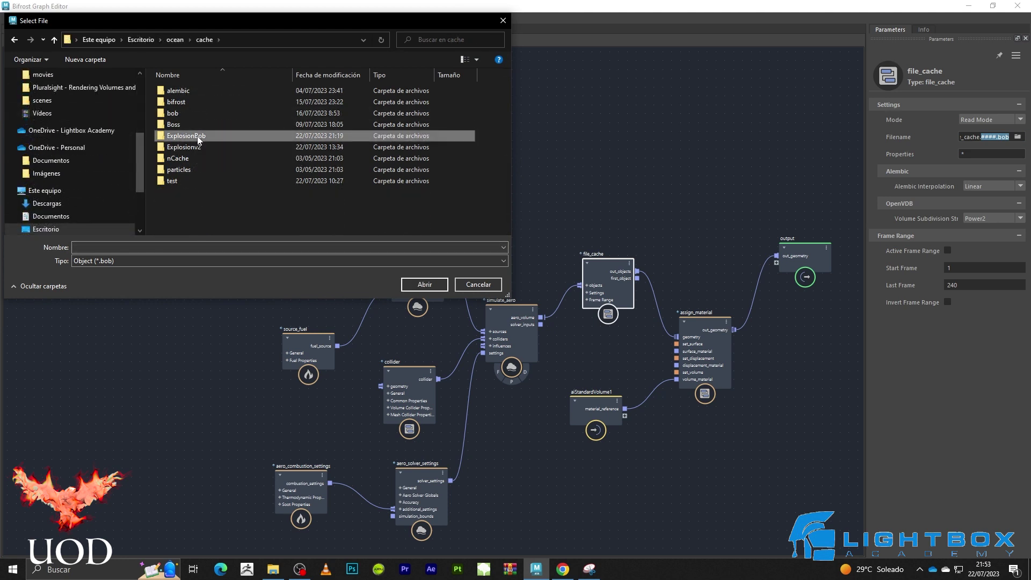
pyautogui.write('e')
pyautogui.write('tutoraero')
pyautogui.write('####.bob')
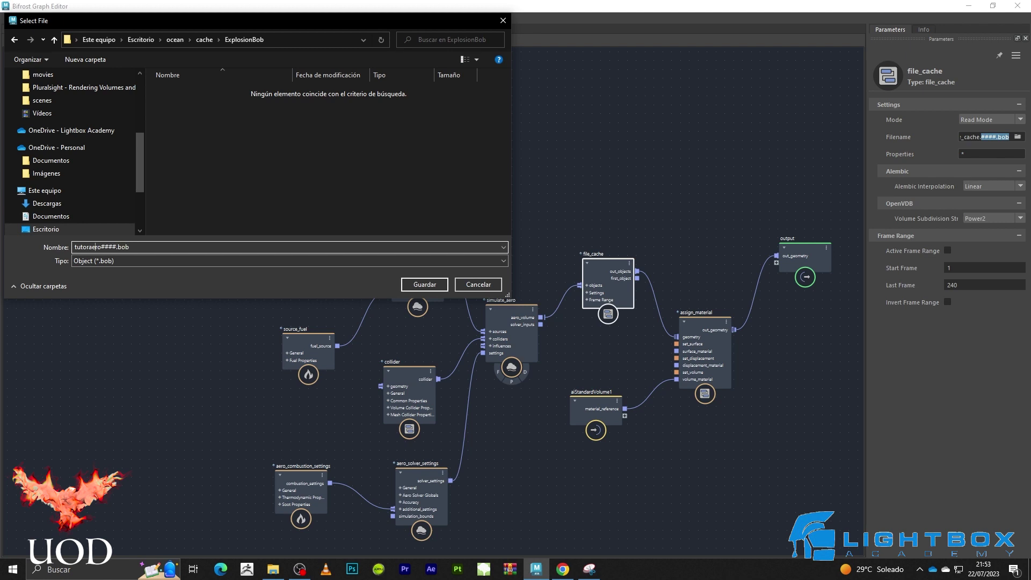
pyautogui.write('_')
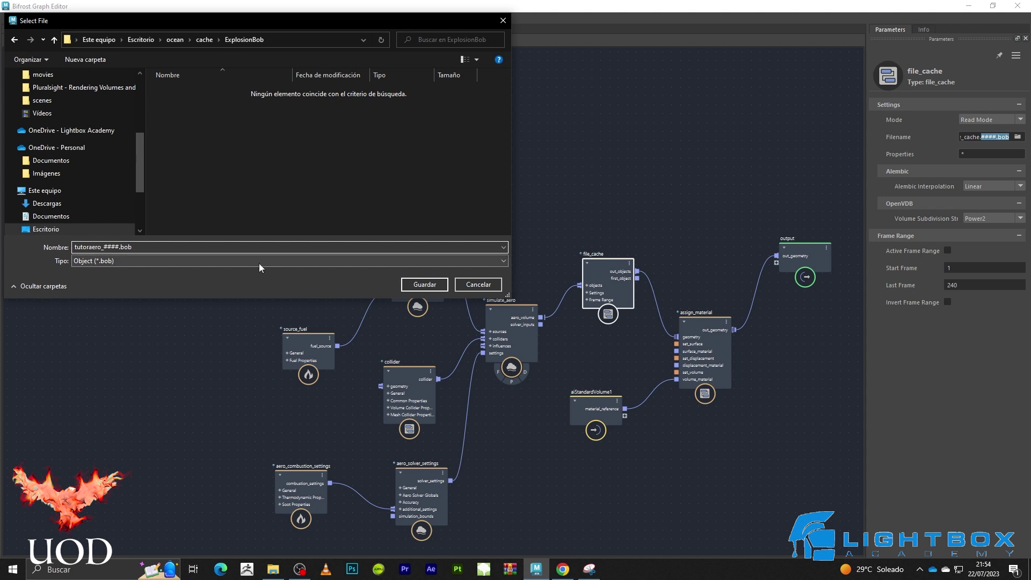
pyautogui.click(423, 284)
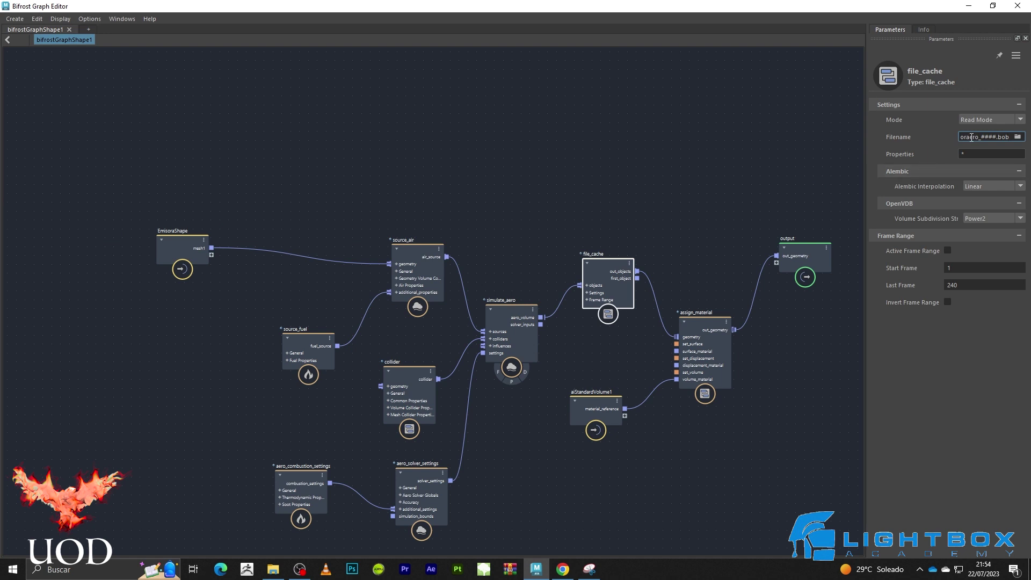
# - Switch file_cache to Write Mode and minimize the Bifrost Graph Editor
pyautogui.moveTo(866, 127); pyautogui.dragTo(703, 131)
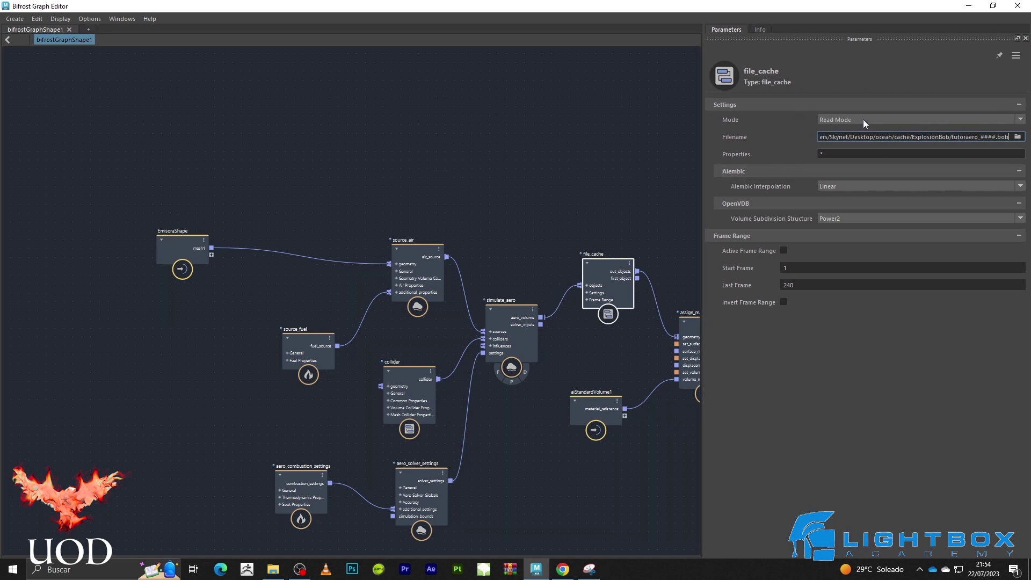
pyautogui.click(849, 119)
pyautogui.click(842, 139)
pyautogui.click(975, 6)
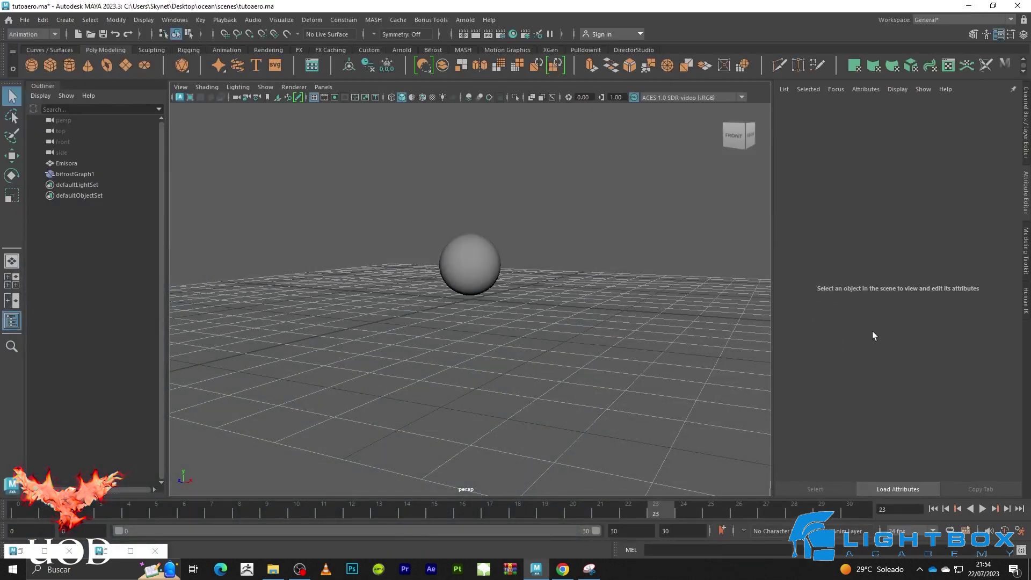
# - Change the playback range end frame to 50
pyautogui.click(935, 509)
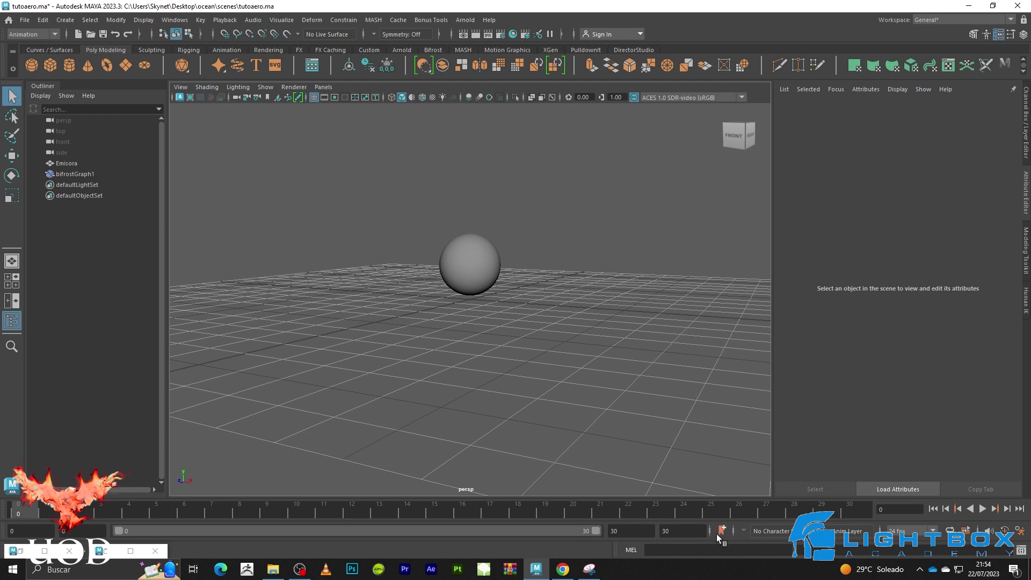
pyautogui.doubleClick(632, 530)
pyautogui.write('5')
pyautogui.press('Return')
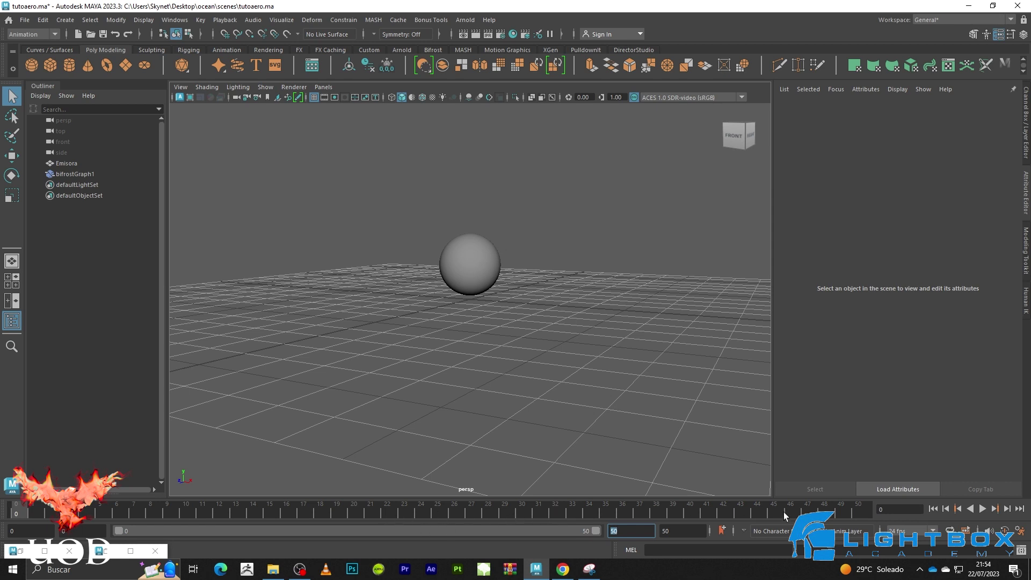
# - Play the simulation to write tutoraero .bob cache files into ExplosionBob, then stop playback
pyautogui.click(280, 568)
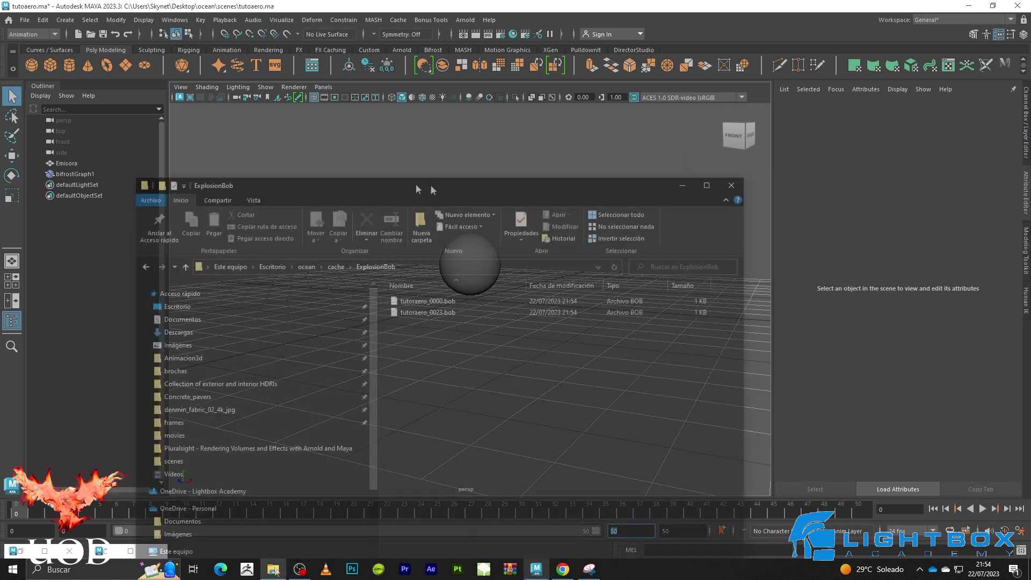
pyautogui.click(941, 517)
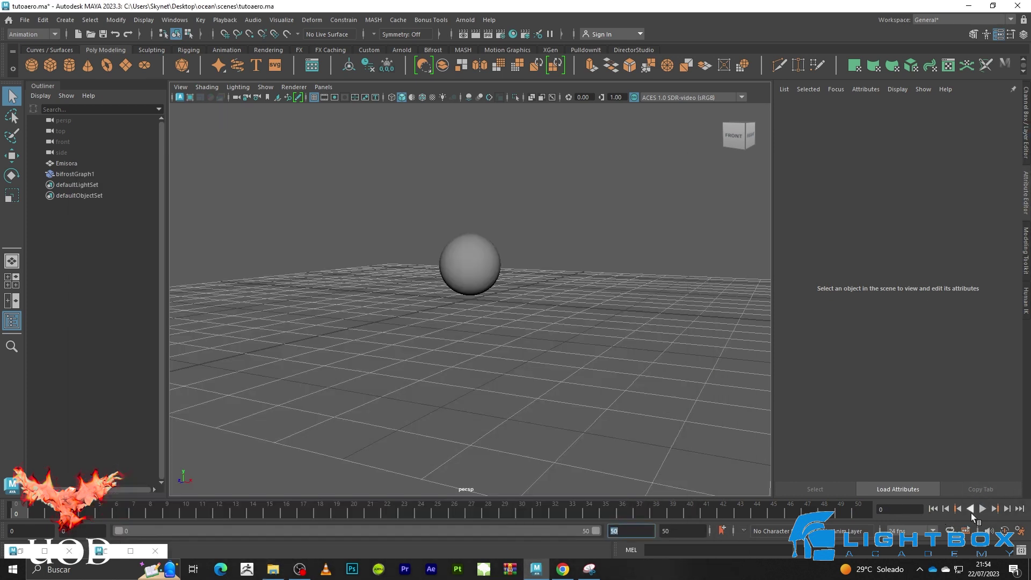
pyautogui.click(982, 508)
pyautogui.click(274, 571)
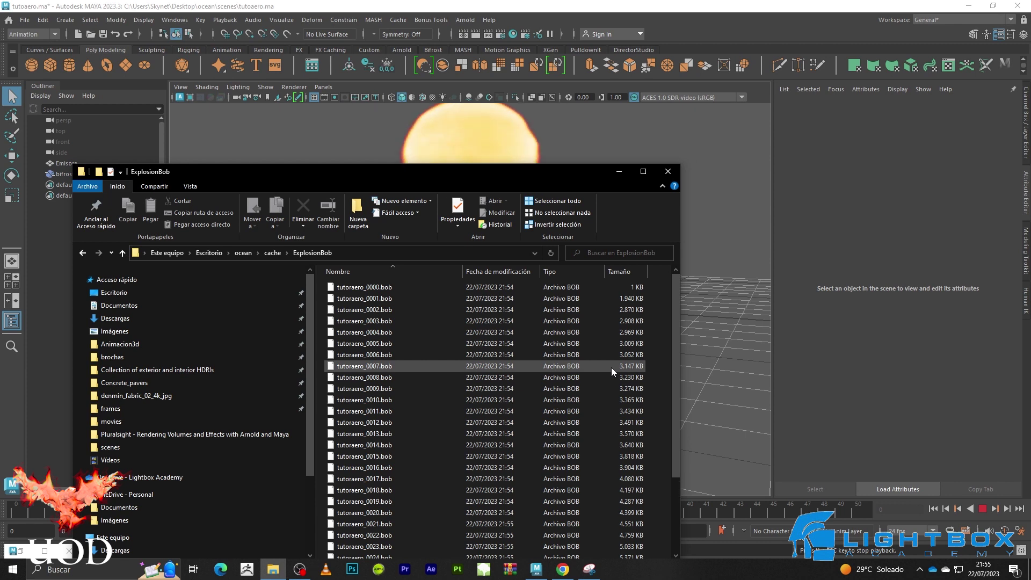
pyautogui.click(619, 171)
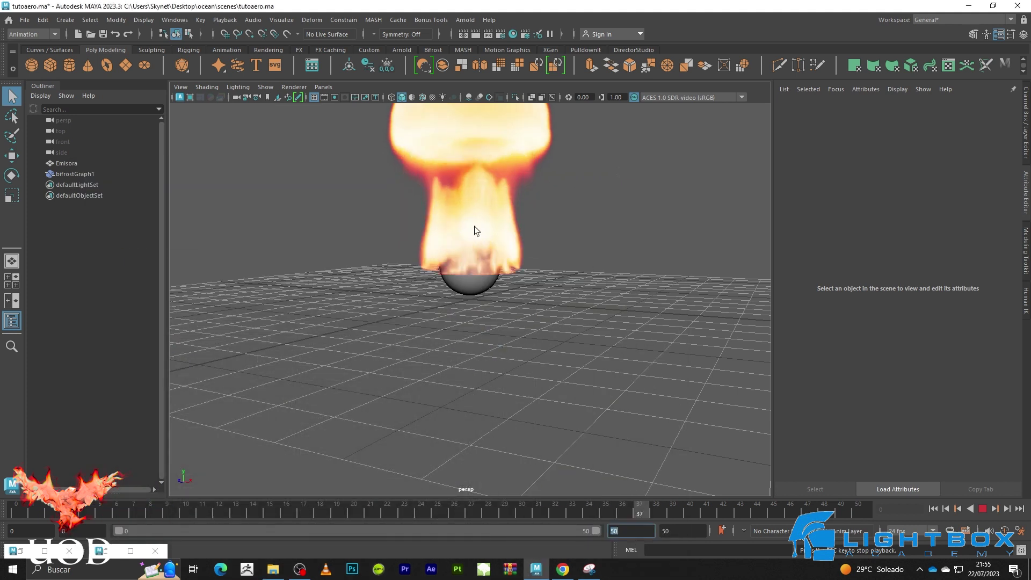
pyautogui.press('Escape')
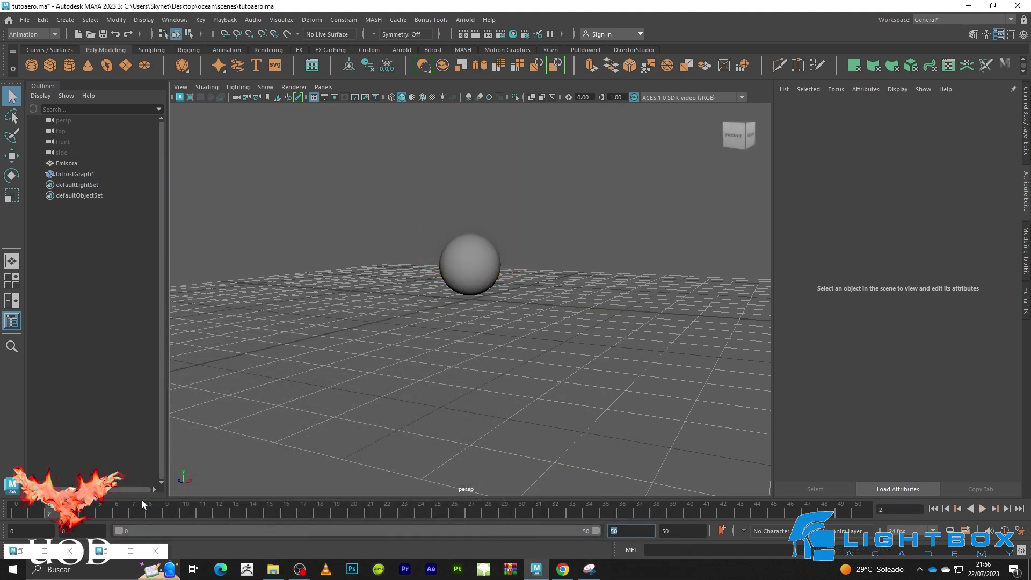
# - Switch file_cache back to Read Mode and minimize the Bifrost Graph Editor
pyautogui.click(118, 551)
pyautogui.click(844, 119)
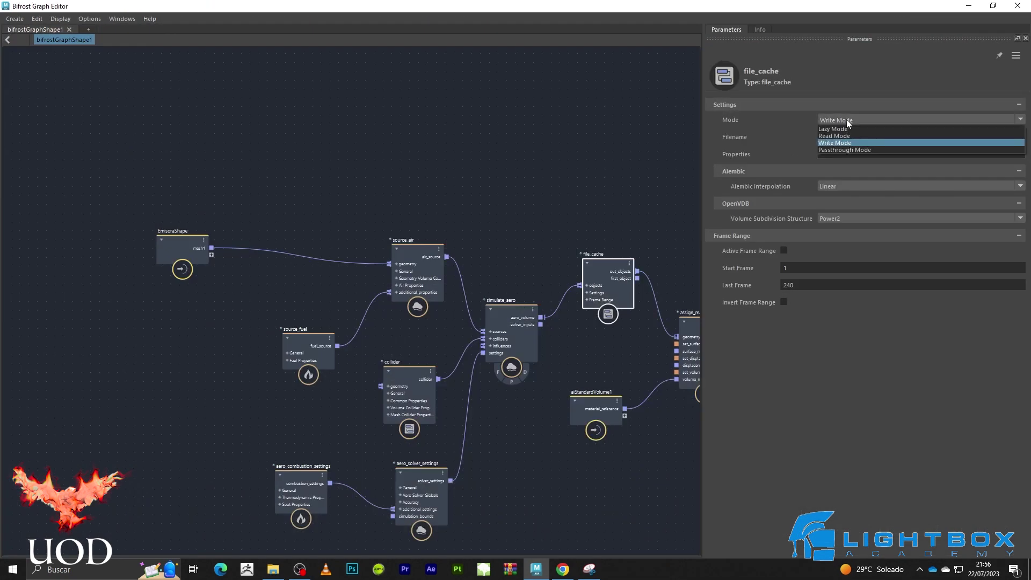
pyautogui.click(866, 136)
pyautogui.moveTo(514, 218); pyautogui.dragTo(380, 184, button='middle')
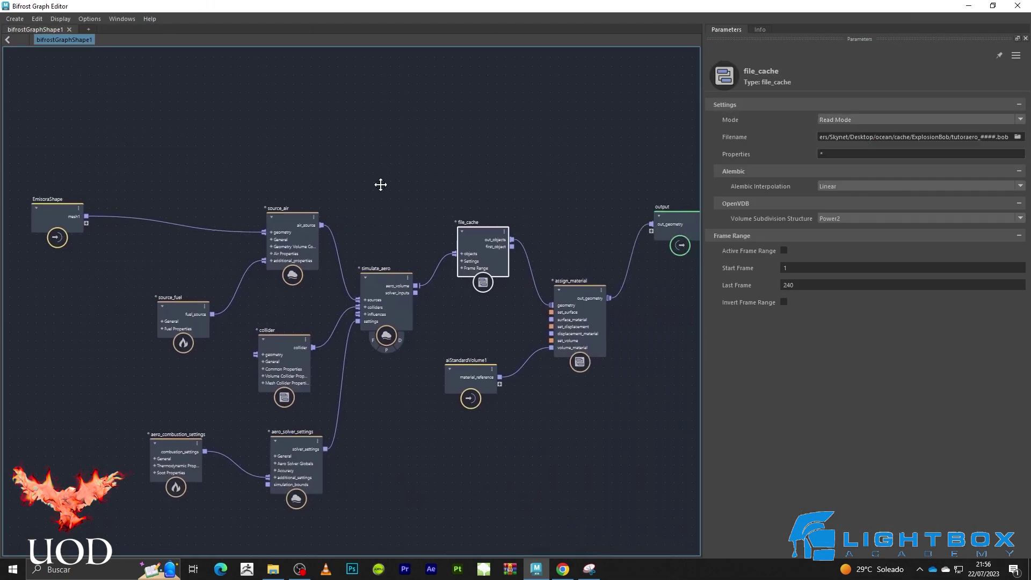
pyautogui.click(578, 135)
pyautogui.click(968, 6)
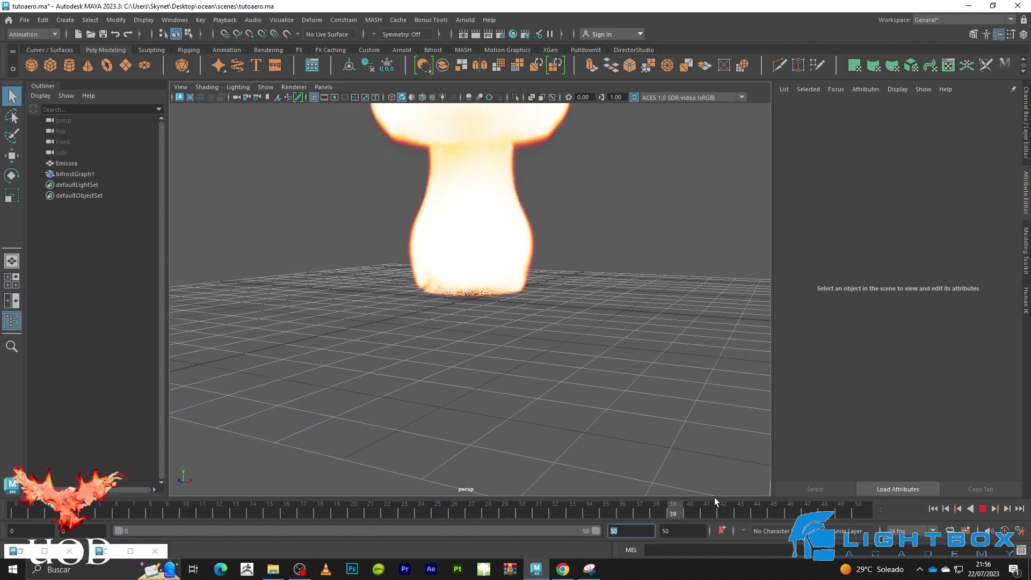
# - Play back the cached explosion from frame 0 in a level side view, then rewind
pyautogui.scroll(-5, 626, 221)
pyautogui.moveTo(542, 258)
pyautogui.keyDown('alt'); pyautogui.mouseDown()
pyautogui.moveTo(733, 257)
pyautogui.moveTo(618, 252)
pyautogui.moveTo(536, 279)
pyautogui.mouseUp(); pyautogui.keyUp('alt')
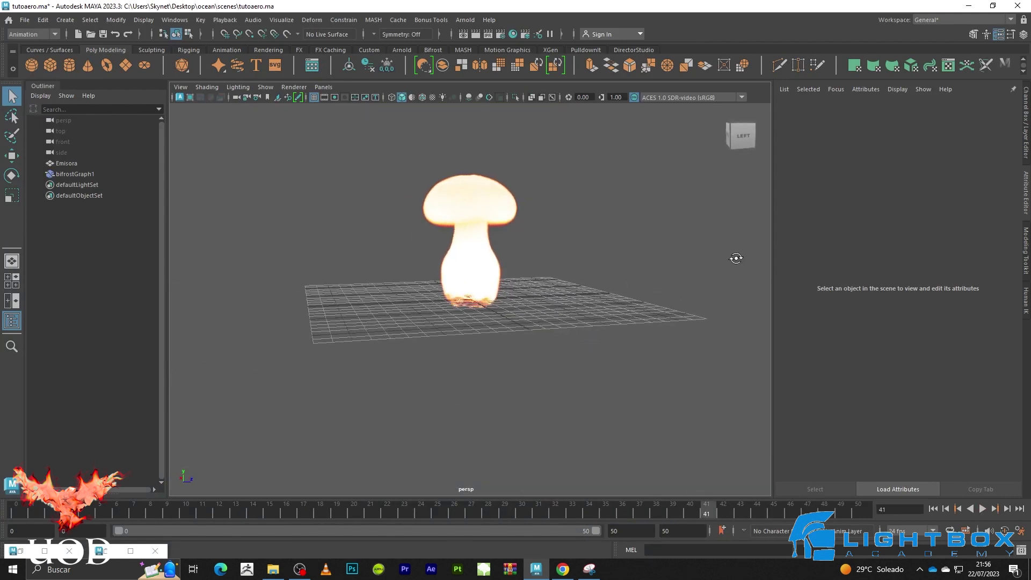
pyautogui.scroll(-3, 499, 294)
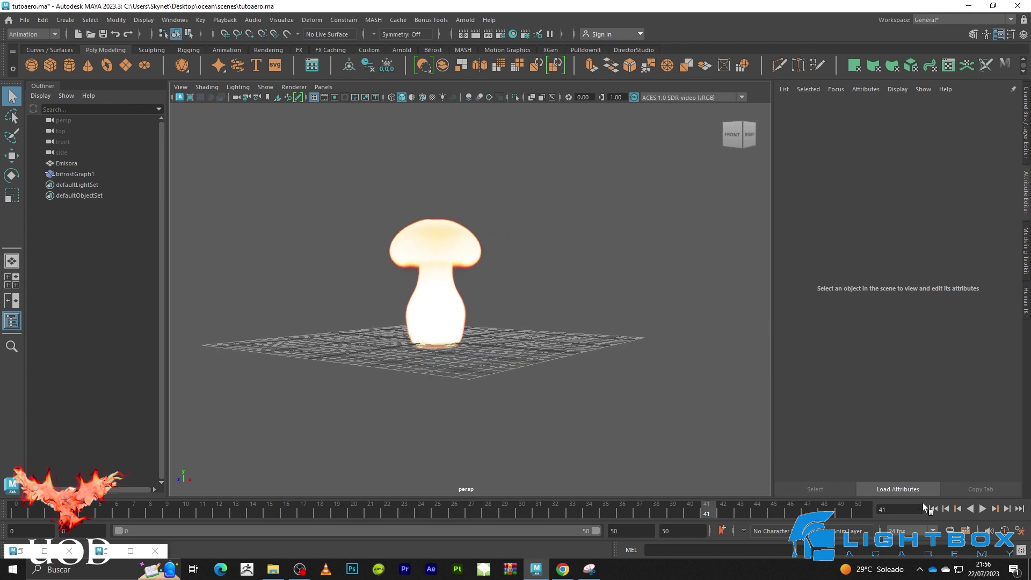
pyautogui.click(932, 508)
pyautogui.click(984, 509)
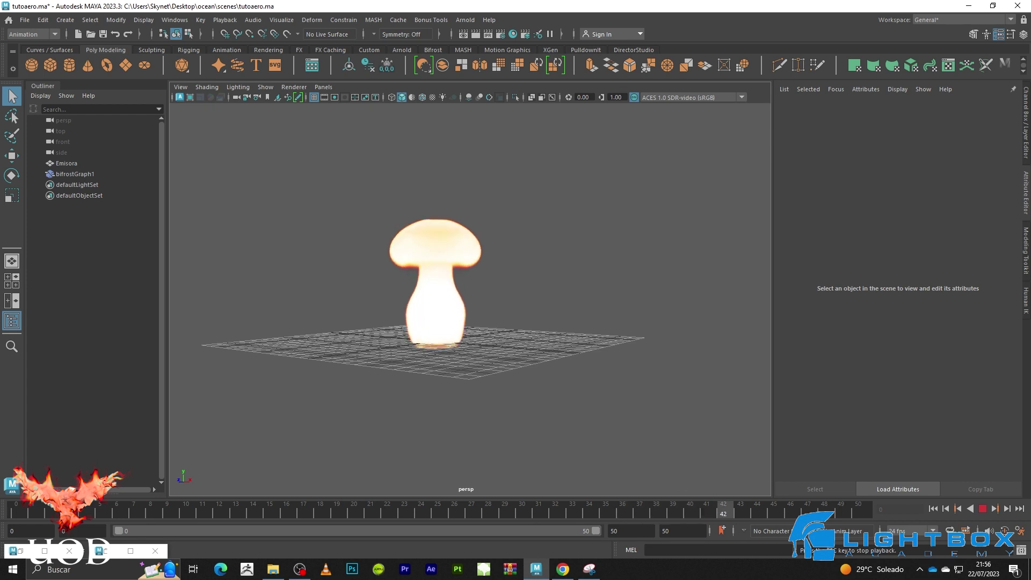
pyautogui.click(978, 509)
pyautogui.click(932, 508)
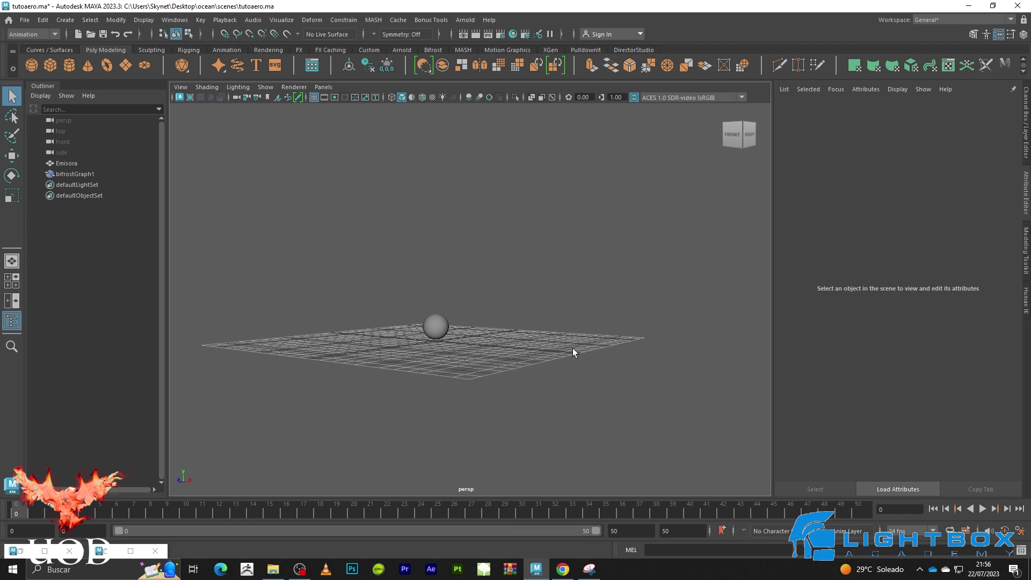
pyautogui.scroll(2, 492, 368)
pyautogui.scroll(3, 486, 370)
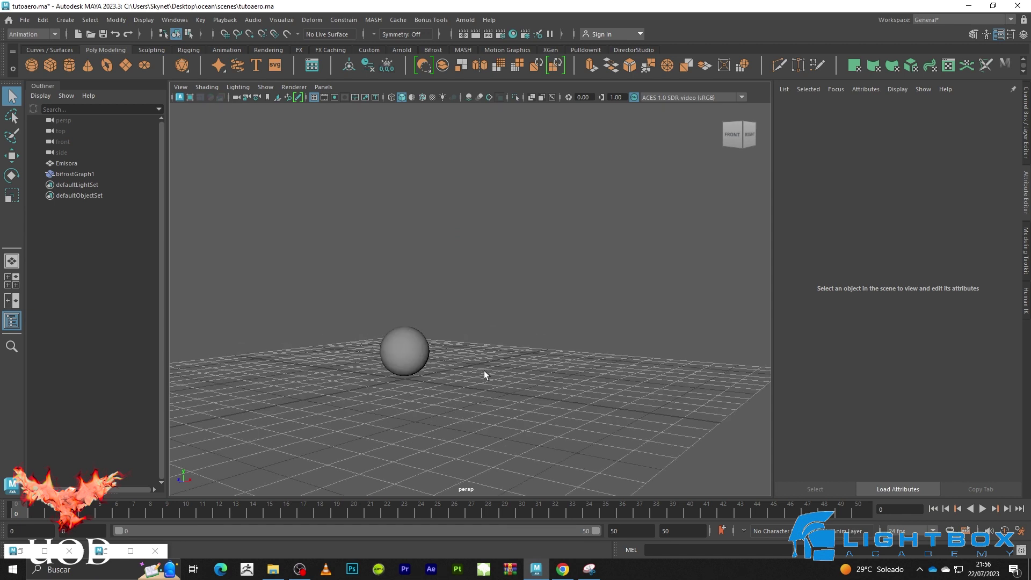
pyautogui.keyDown('alt'); pyautogui.moveTo(465, 382); pyautogui.dragTo(521, 338, button='middle'); pyautogui.keyUp('alt')
pyautogui.scroll(3, 520, 344)
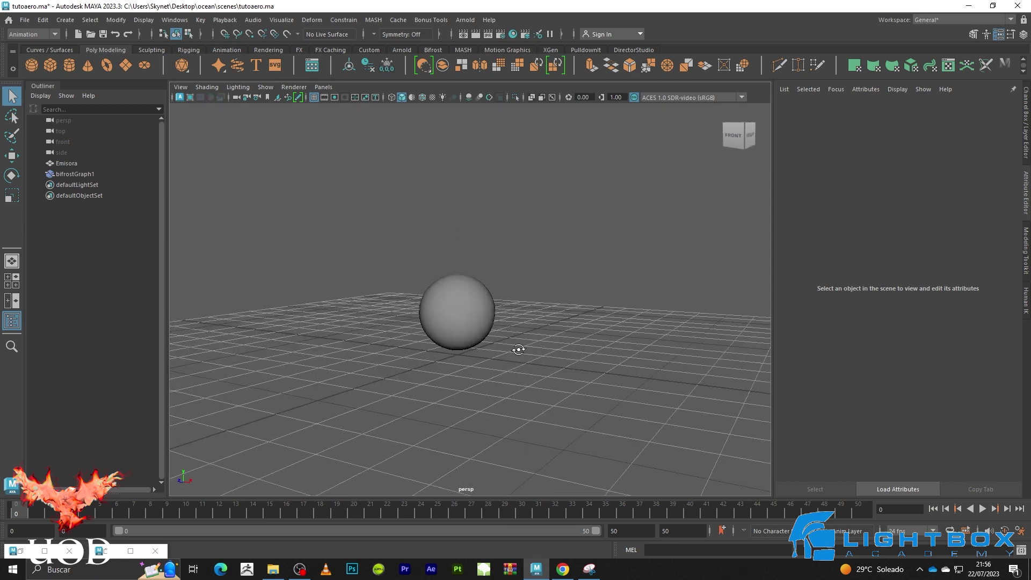
# - Restore the Bifrost Graph Editor and zoom in on the node graph
pyautogui.click(45, 551)
pyautogui.scroll(2, 491, 152)
pyautogui.scroll(1, 491, 152)
pyautogui.scroll(2, 467, 145)
# - Give source_air a Fog Density of 0.5 and Temperature Mode set
pyautogui.click(385, 198)
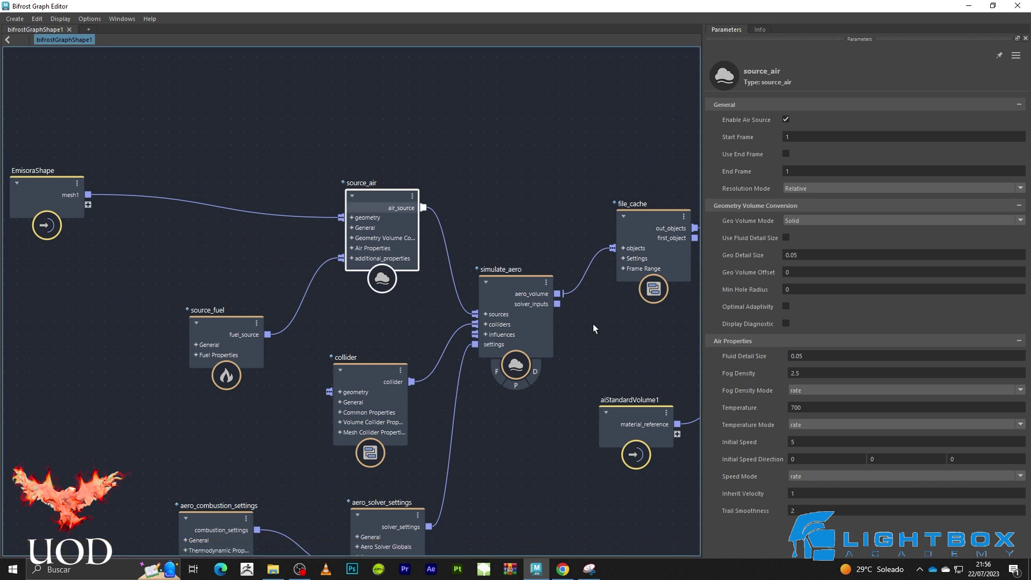
pyautogui.click(810, 373)
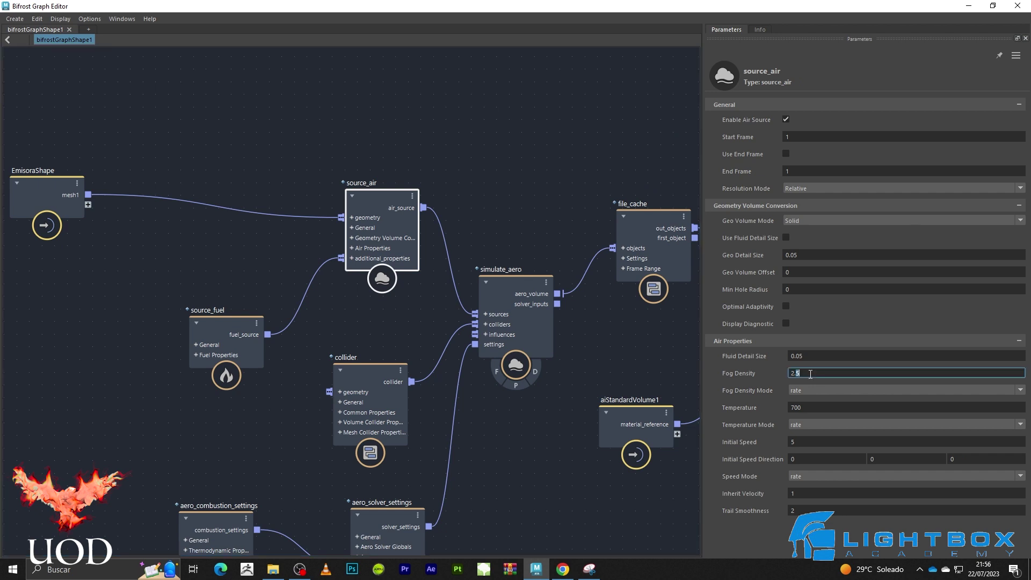
pyautogui.hotkey('ctrl', 'a')
pyautogui.write('0.5')
pyautogui.press('Return')
pyautogui.click(797, 424)
pyautogui.click(814, 434)
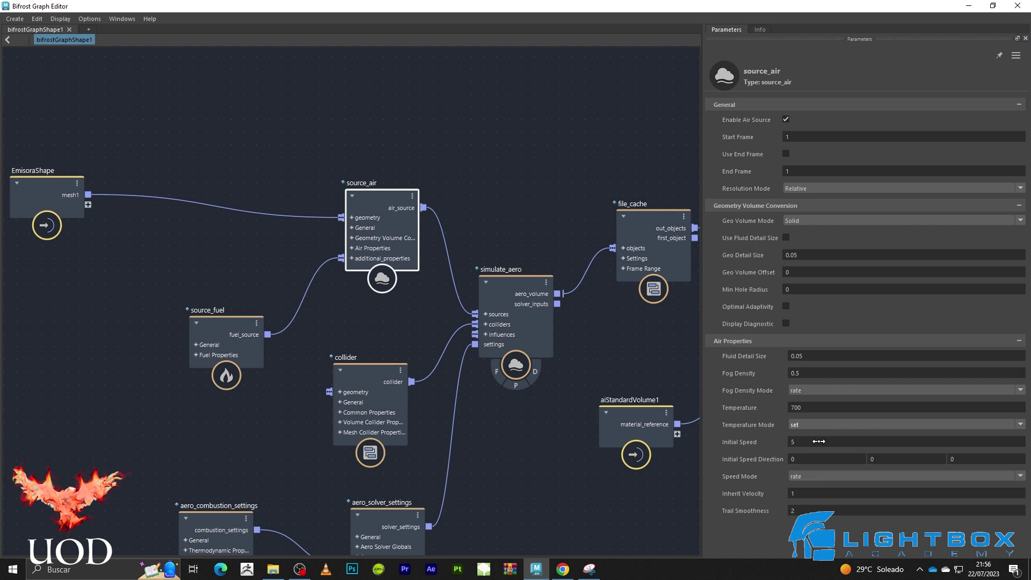
pyautogui.click(461, 127)
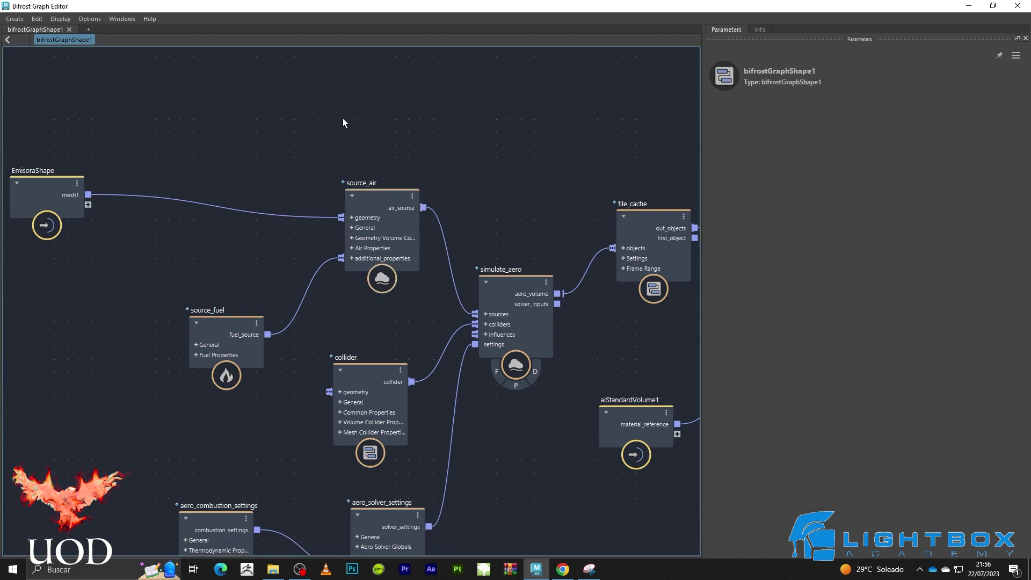
# - Change the aero_solver_settings Style from smooth to fluffy and minimize the graph editor
pyautogui.moveTo(498, 488); pyautogui.dragTo(477, 396, button='middle')
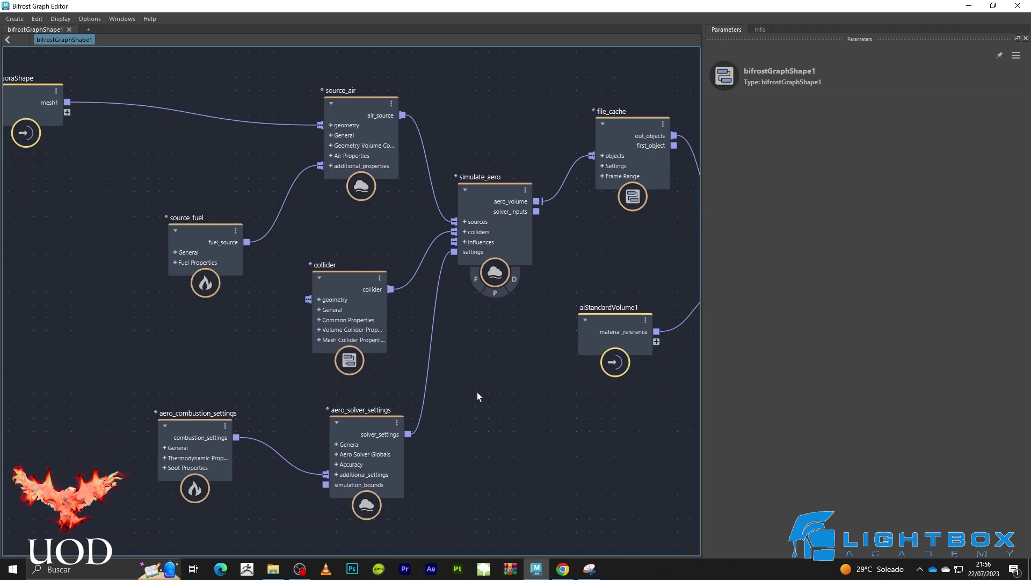
pyautogui.click(205, 231)
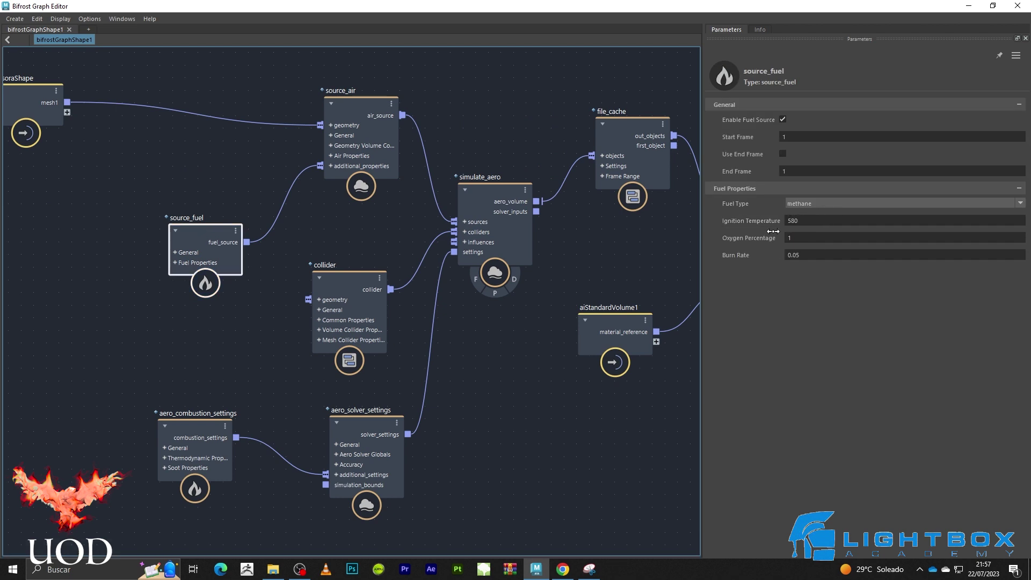
pyautogui.click(352, 423)
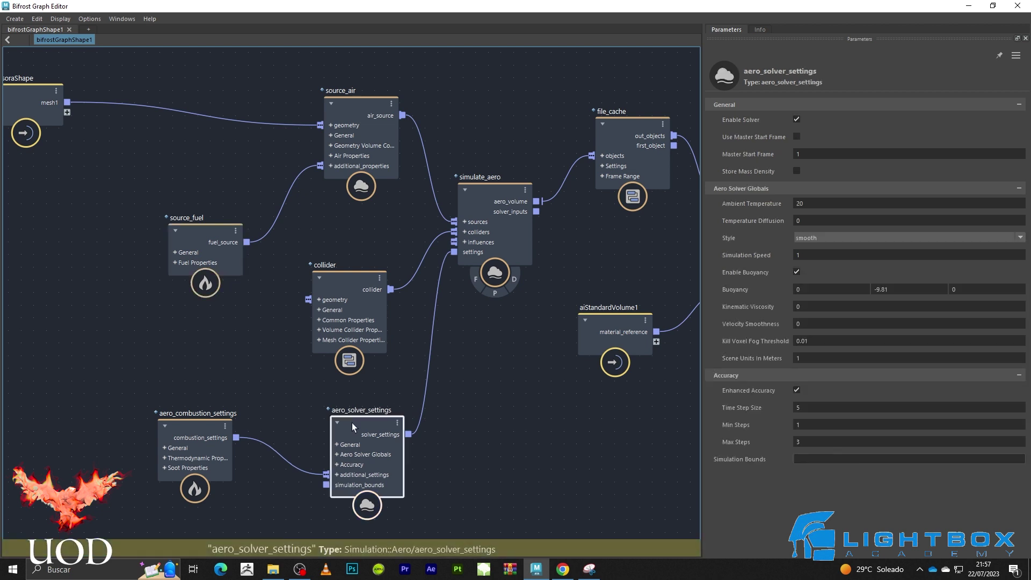
pyautogui.click(812, 237)
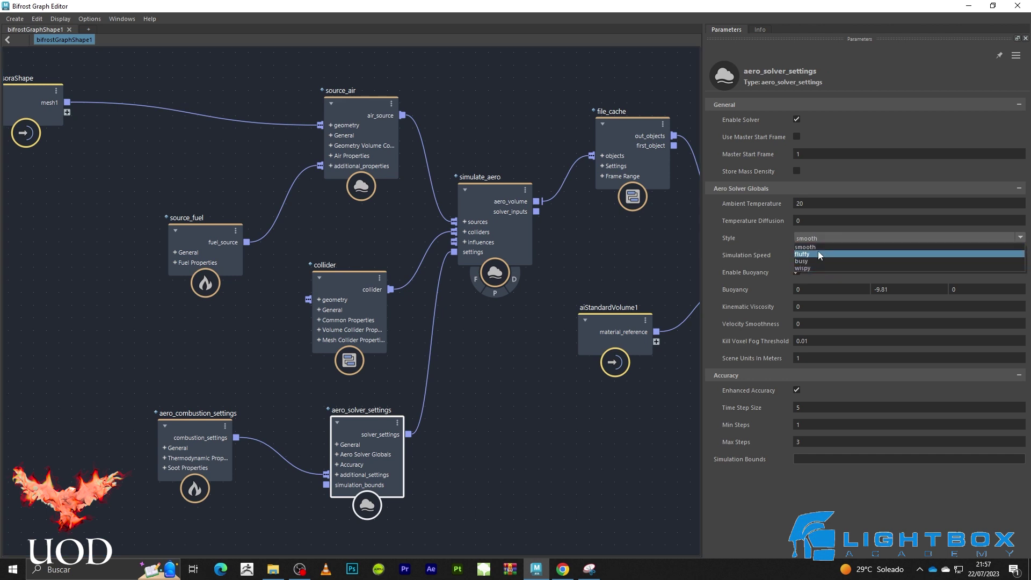
pyautogui.click(818, 254)
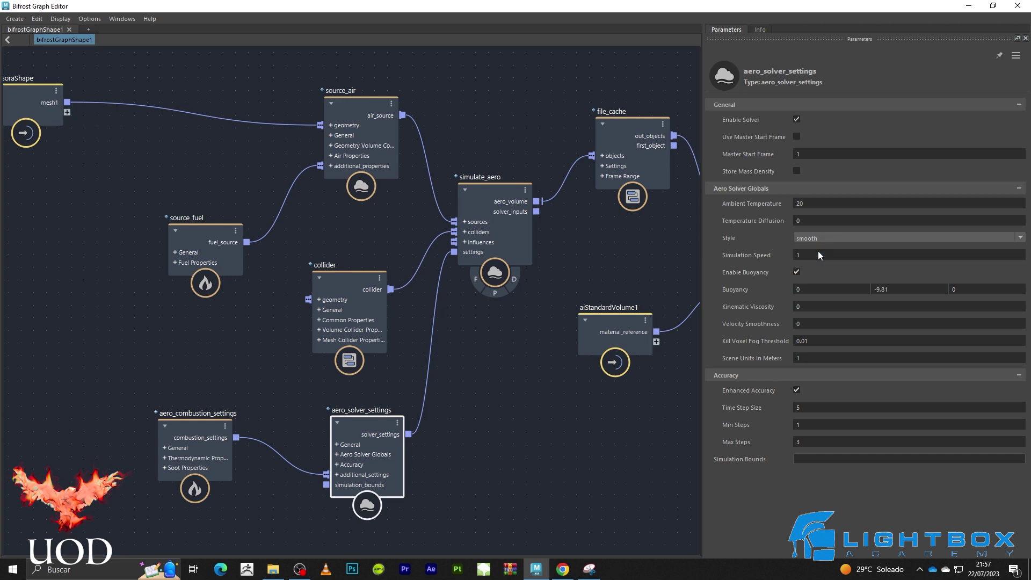
pyautogui.click(967, 7)
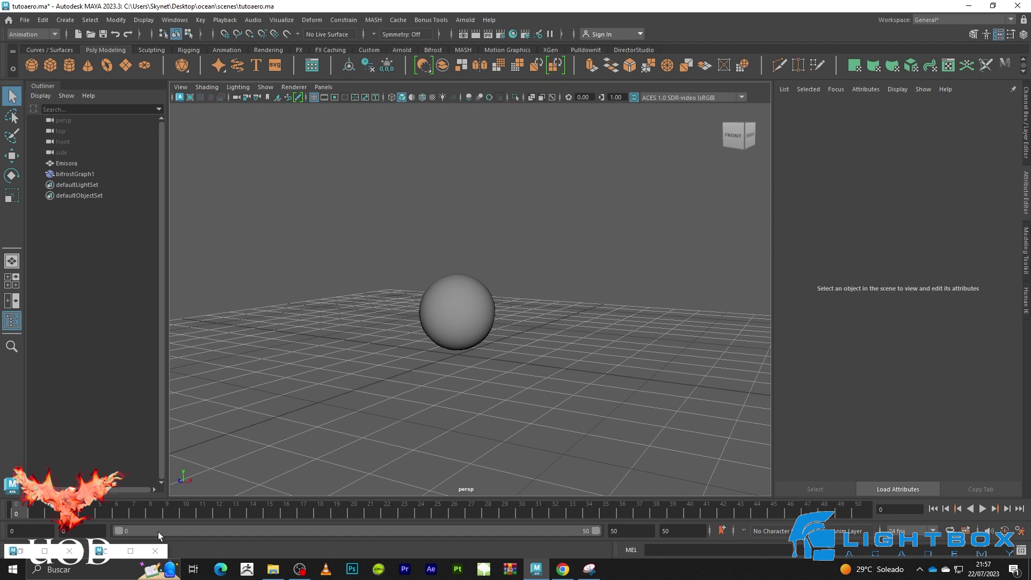
# - Bring back the Bifrost graph and set file_cache to Write Mode
pyautogui.click(131, 552)
pyautogui.click(985, 7)
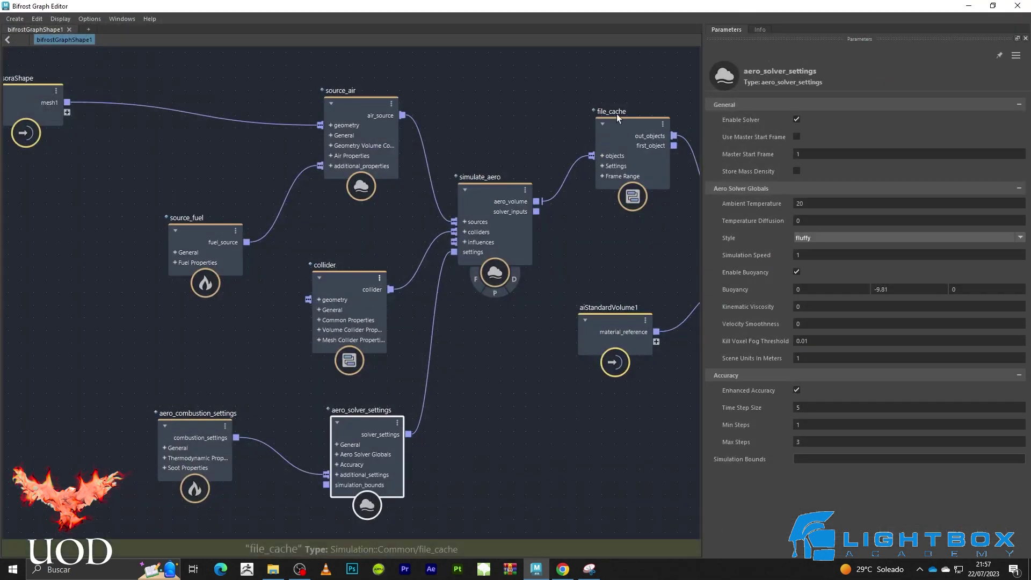
pyautogui.click(622, 124)
pyautogui.click(851, 119)
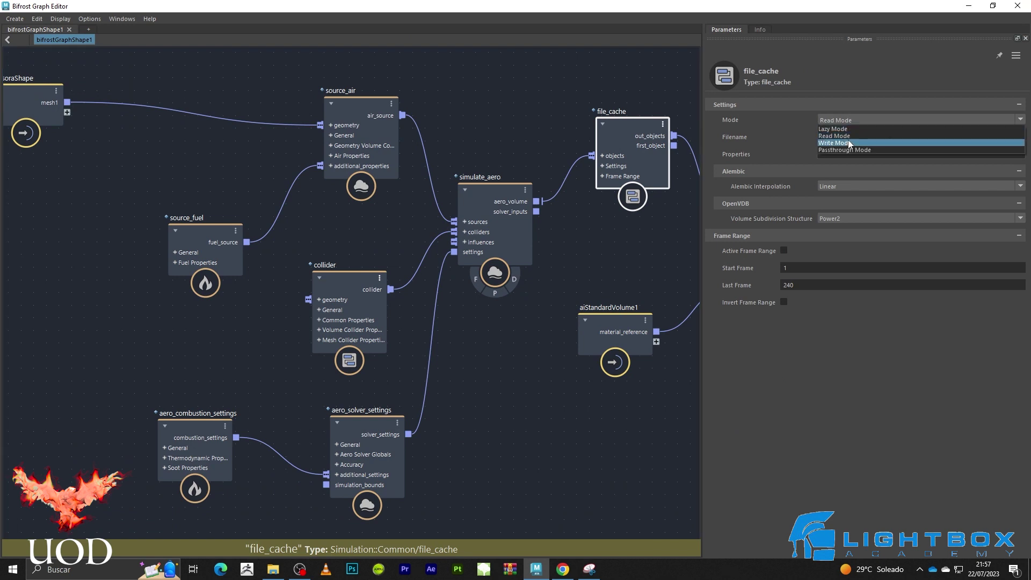
pyautogui.click(850, 138)
pyautogui.click(969, 6)
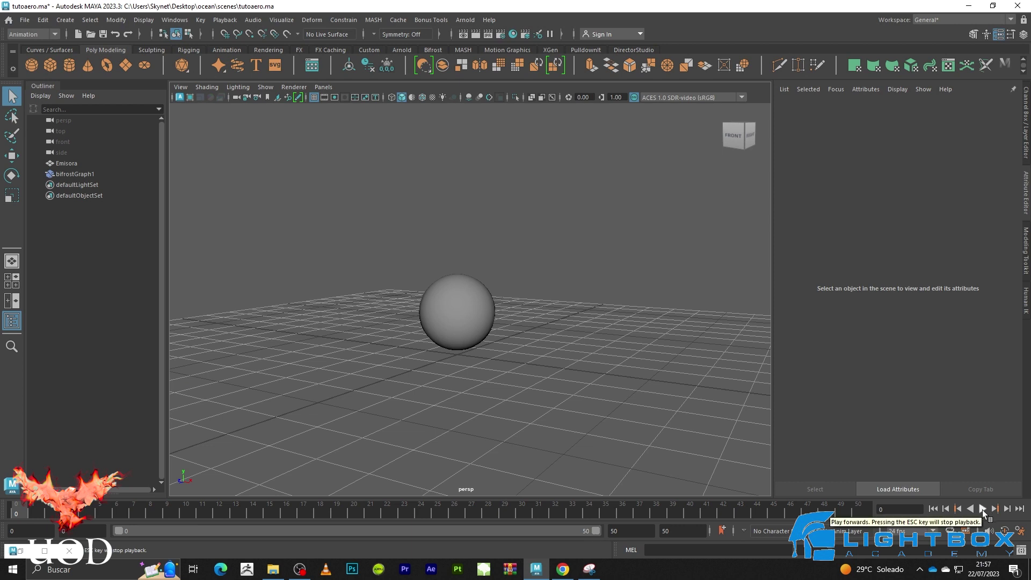
# - Play briefly to rewrite the cache, stop, and return file_cache to Read Mode
pyautogui.click(982, 510)
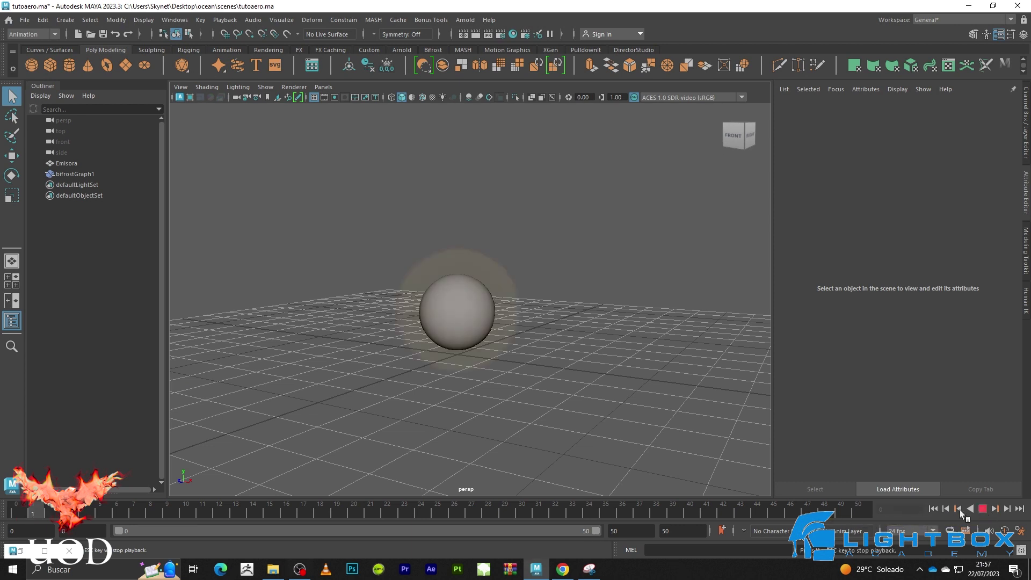
pyautogui.press('Escape')
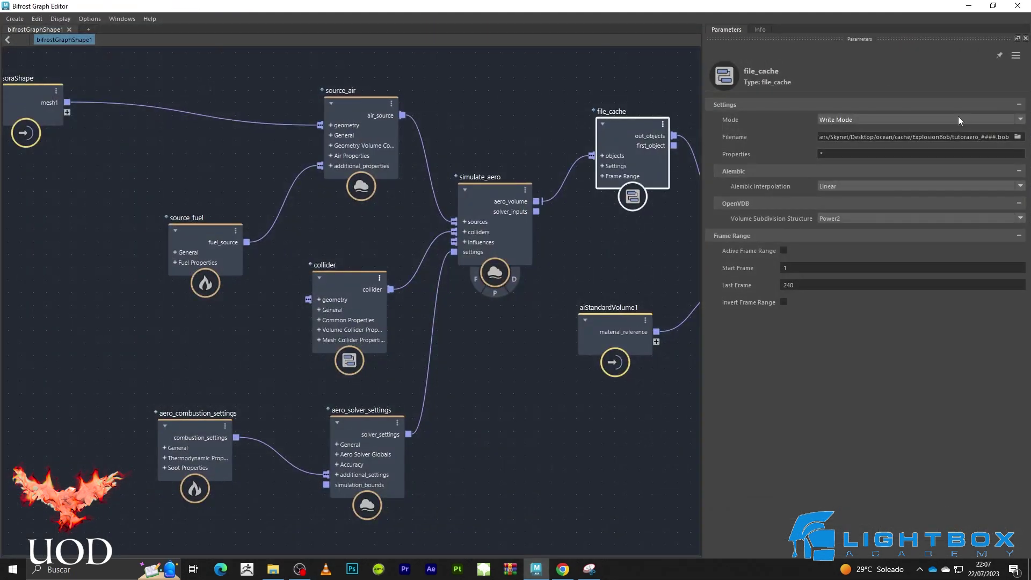
pyautogui.click(841, 122)
pyautogui.click(841, 139)
# - Play the re-cached explosion and stop it at frame 34
pyautogui.click(976, 7)
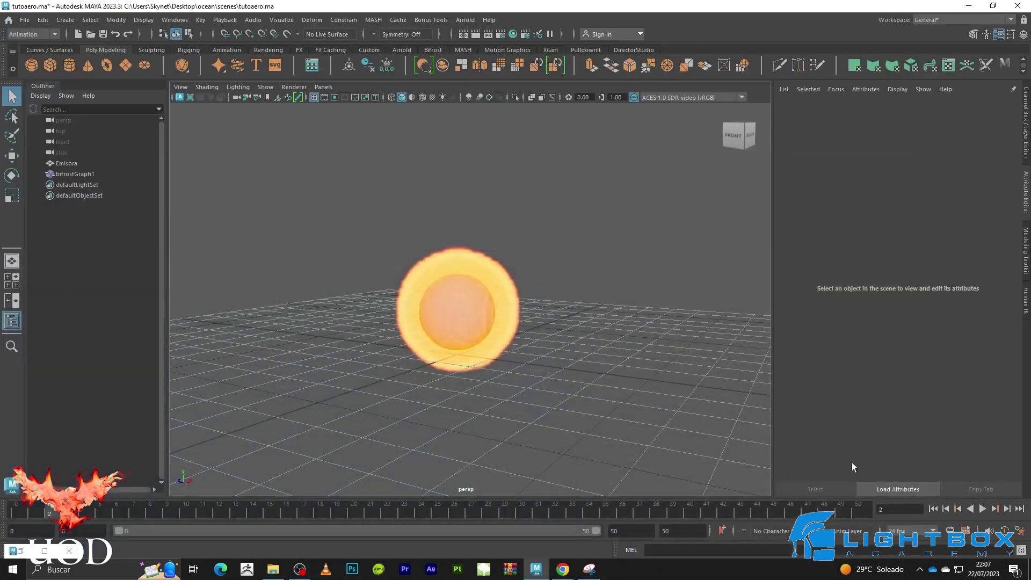
pyautogui.click(981, 509)
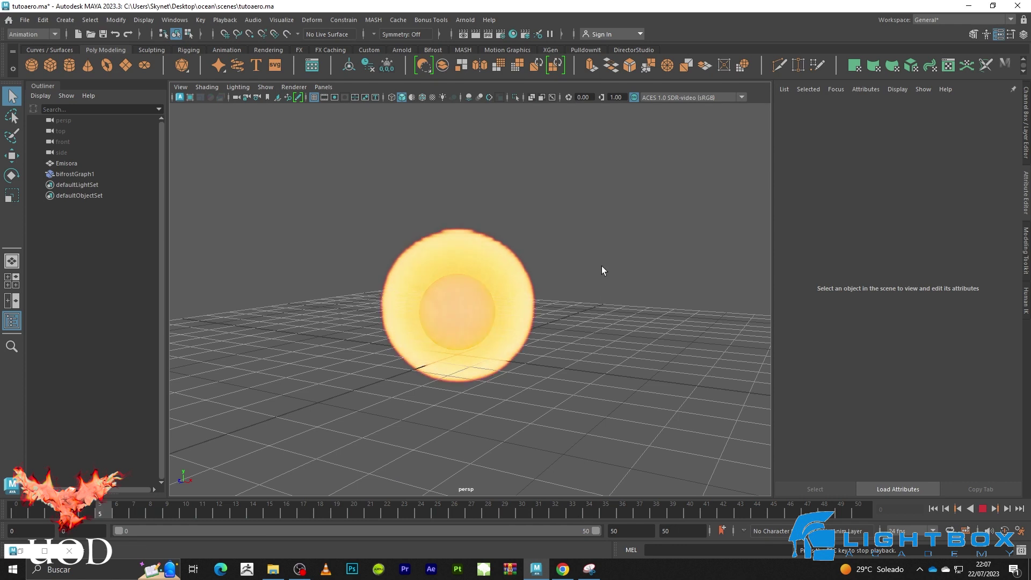
pyautogui.scroll(-4, 629, 246)
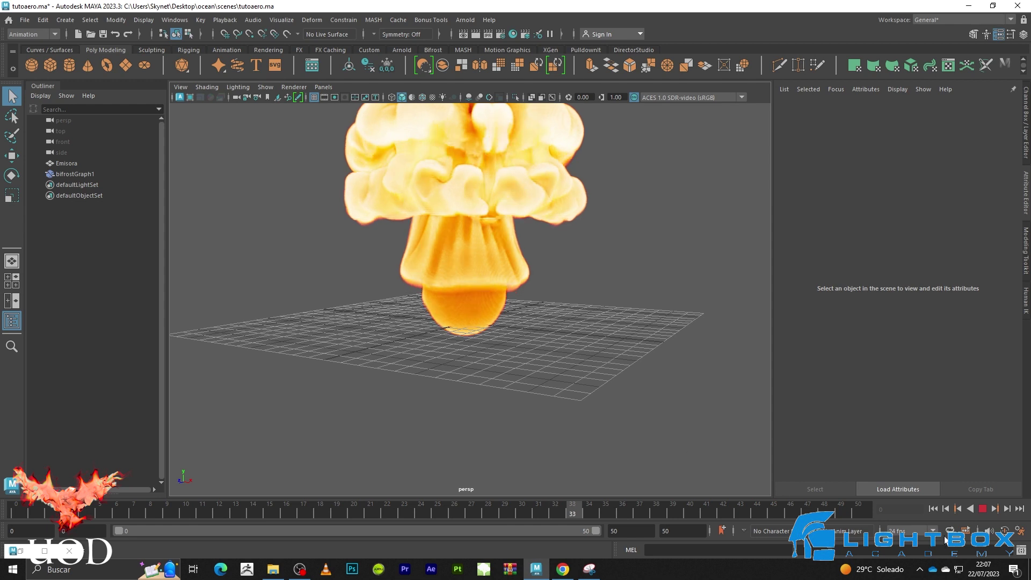
pyautogui.press('Escape')
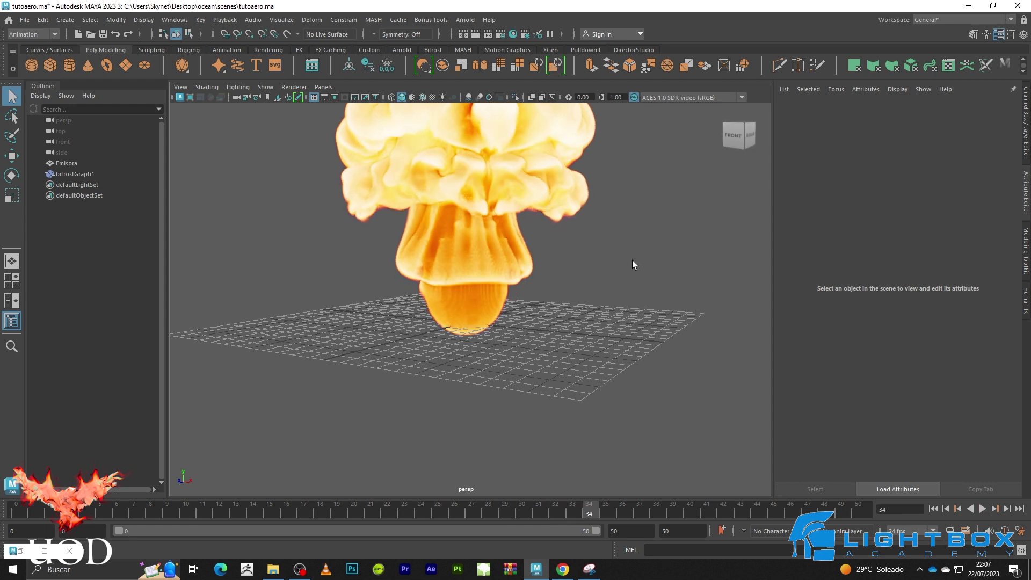
pyautogui.scroll(3, 649, 293)
pyautogui.scroll(2, 627, 314)
# - Orbit around the mushroom cloud from front, behind and left views, then restore the Bifrost graph
pyautogui.moveTo(627, 314)
pyautogui.keyDown('alt'); pyautogui.mouseDown()
pyautogui.moveTo(570, 243)
pyautogui.moveTo(545, 257)
pyautogui.mouseUp(); pyautogui.keyUp('alt')
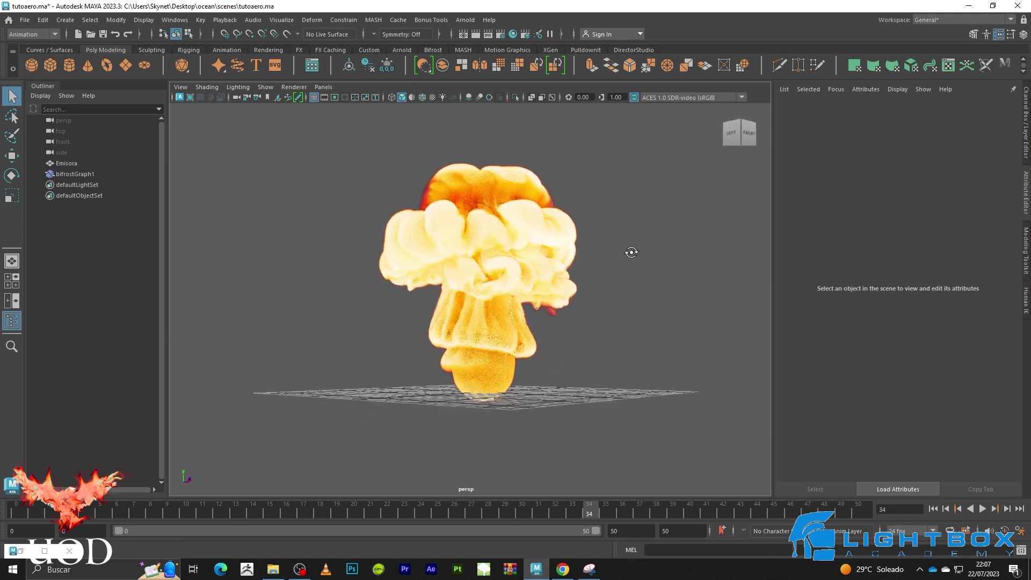
pyautogui.scroll(-3, 570, 262)
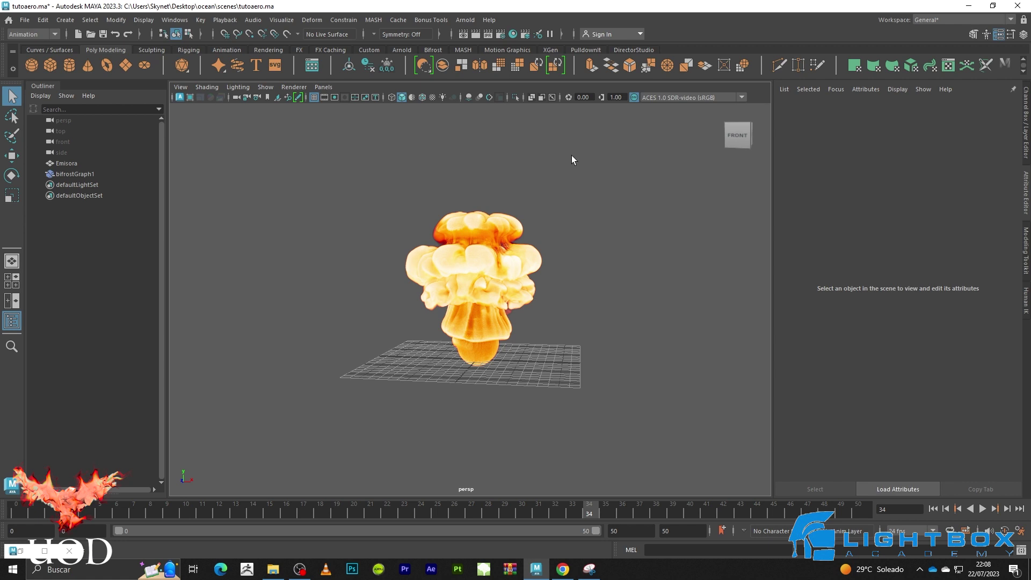
pyautogui.keyDown('alt'); pyautogui.moveTo(600, 233); pyautogui.dragTo(556, 223); pyautogui.keyUp('alt')
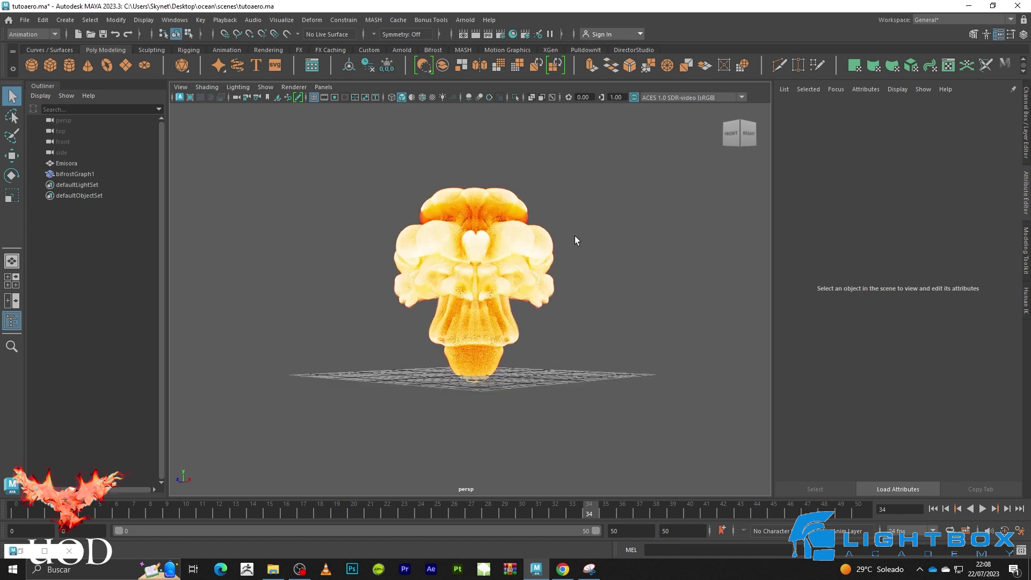
pyautogui.scroll(5, 574, 236)
pyautogui.keyDown('alt'); pyautogui.moveTo(524, 253); pyautogui.dragTo(632, 250); pyautogui.keyUp('alt')
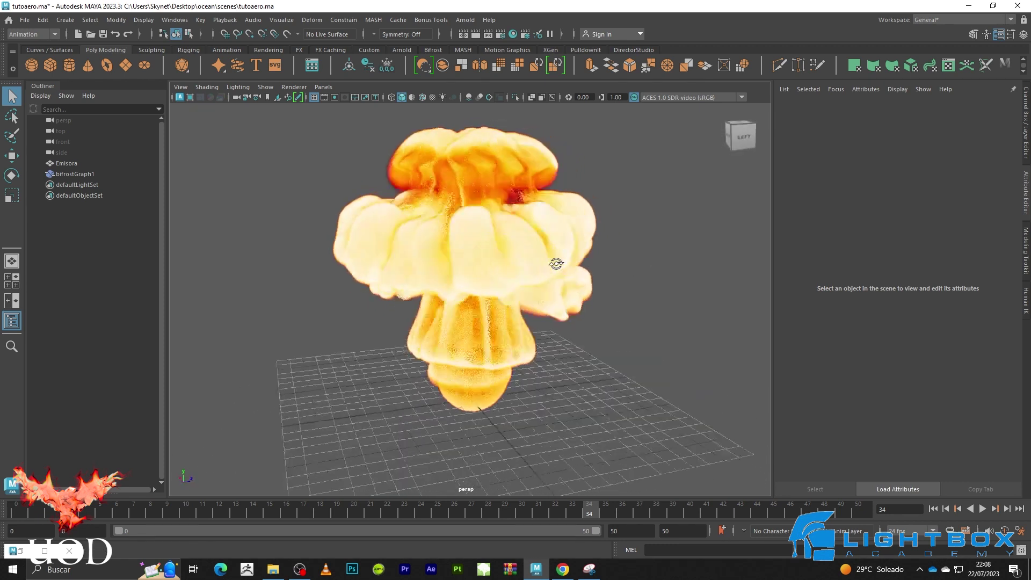
pyautogui.keyDown('alt'); pyautogui.moveTo(633, 250); pyautogui.dragTo(507, 246, button='right'); pyautogui.keyUp('alt')
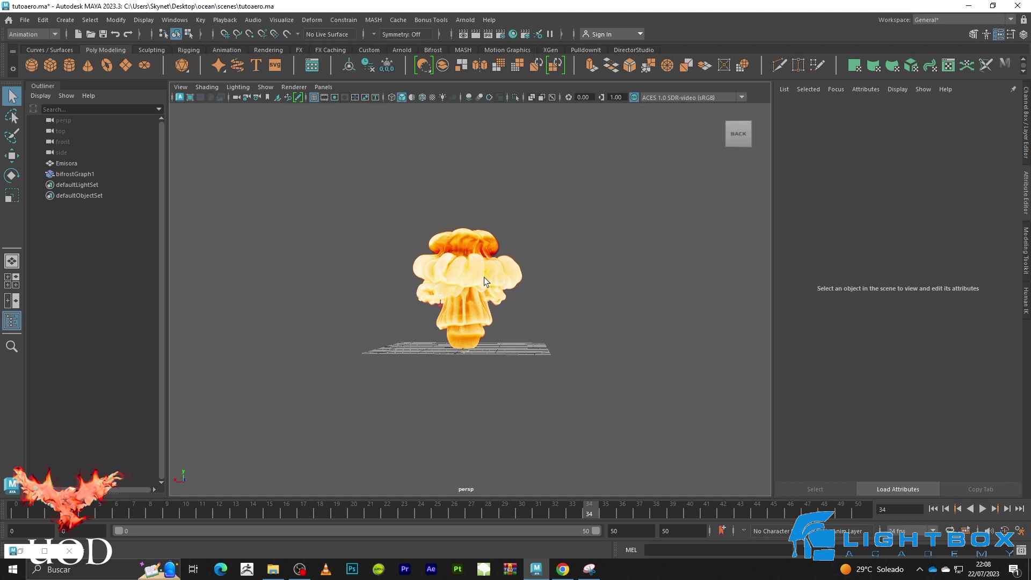
pyautogui.keyDown('alt'); pyautogui.moveTo(484, 277); pyautogui.dragTo(542, 268); pyautogui.keyUp('alt')
pyautogui.keyDown('alt'); pyautogui.moveTo(543, 268); pyautogui.dragTo(601, 282, button='right'); pyautogui.keyUp('alt')
pyautogui.moveTo(601, 283)
pyautogui.keyDown('alt'); pyautogui.mouseDown()
pyautogui.moveTo(568, 250)
pyautogui.moveTo(481, 294)
pyautogui.moveTo(449, 294)
pyautogui.moveTo(449, 303)
pyautogui.mouseUp(); pyautogui.keyUp('alt')
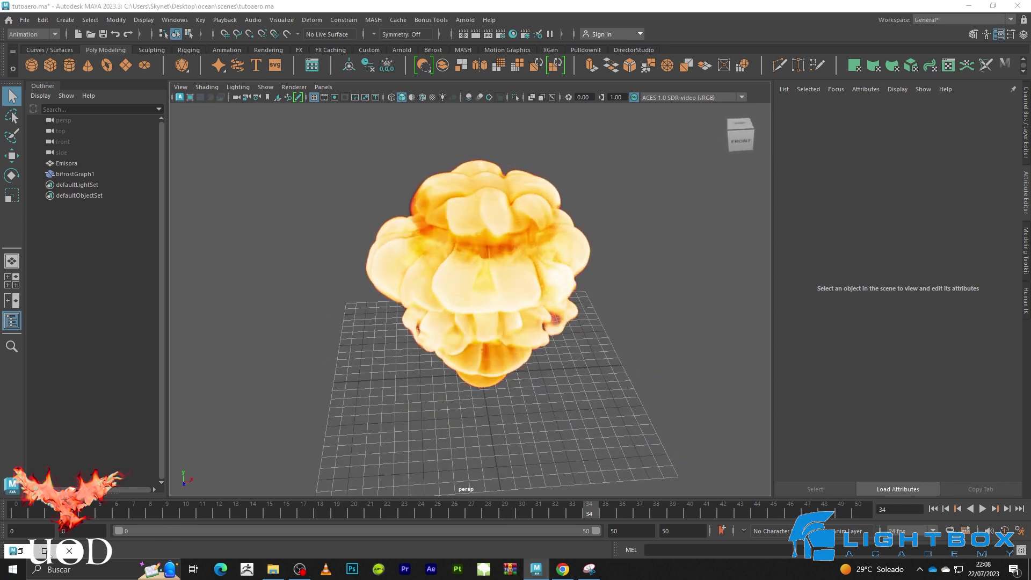
pyautogui.click(51, 552)
# - Review source_air's parameters (Fog Density 0.5, Temperature 700), then minimize the graph editor
pyautogui.scroll(-2, 498, 362)
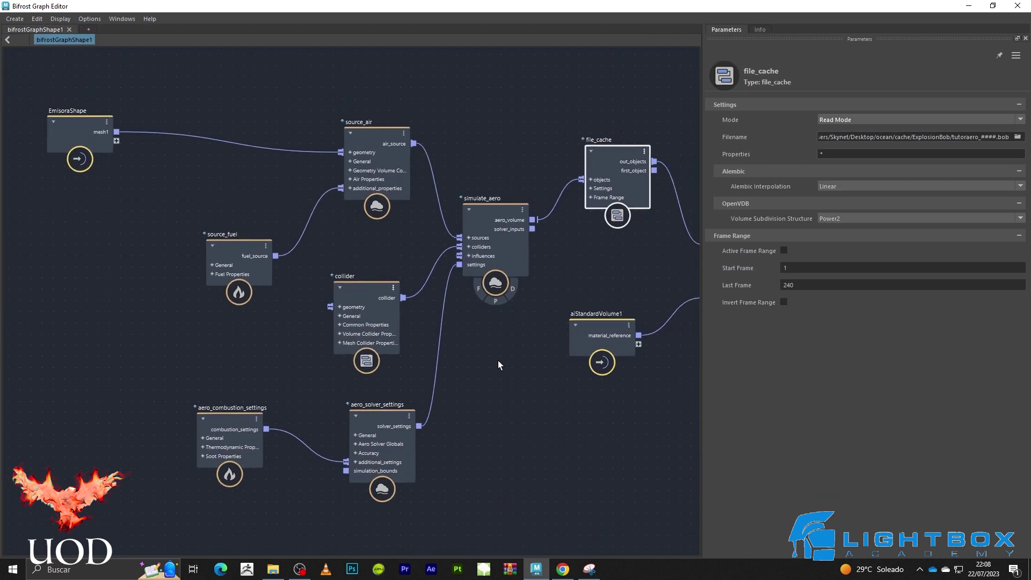
pyautogui.moveTo(472, 437); pyautogui.dragTo(344, 447, button='middle')
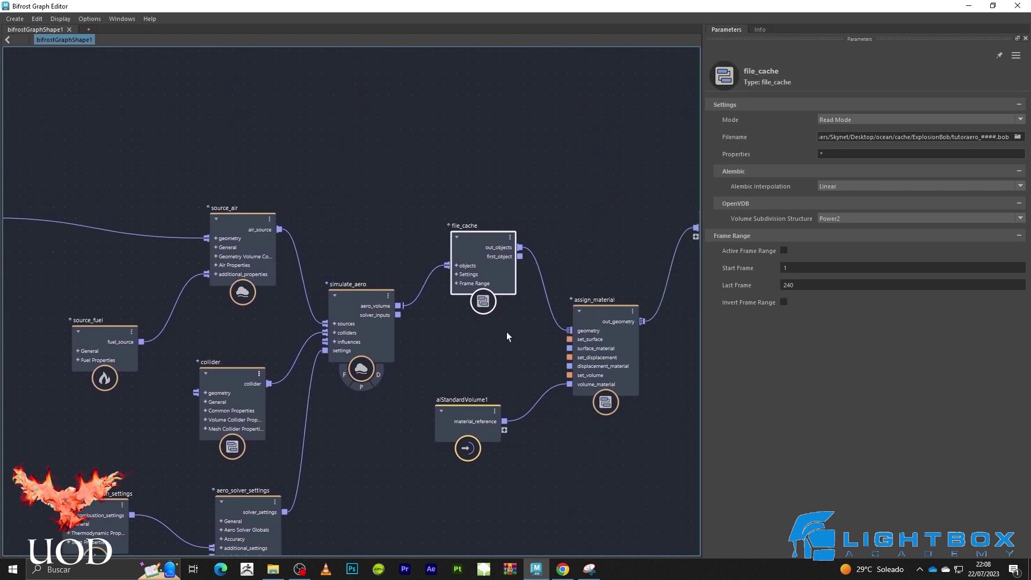
pyautogui.moveTo(506, 333); pyautogui.dragTo(477, 324, button='middle')
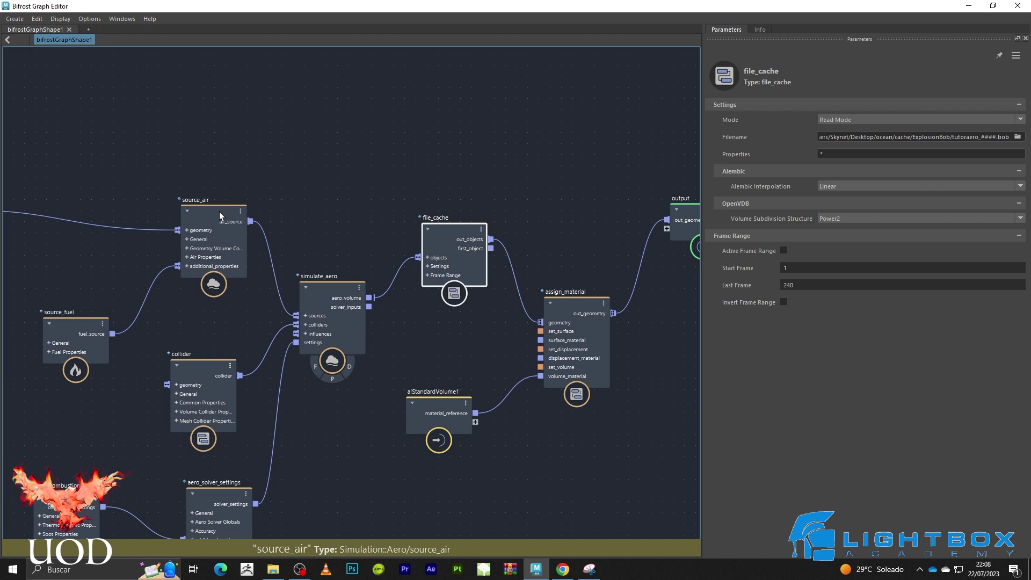
pyautogui.click(219, 212)
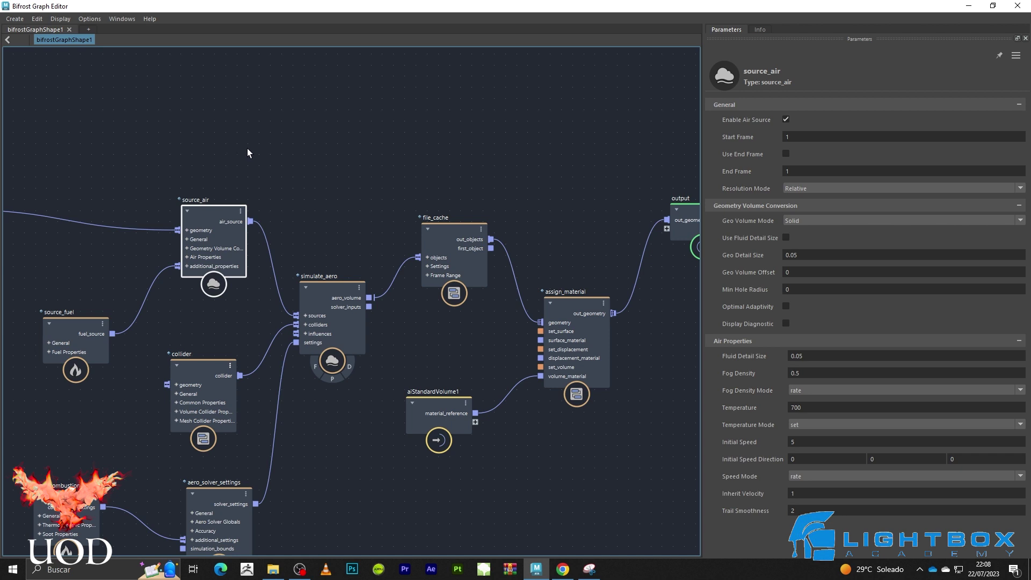
pyautogui.click(968, 6)
# - Orbit and zoom around the frame-34 mushroom cloud, then restore the Bifrost Graph Editor
pyautogui.keyDown('alt'); pyautogui.moveTo(604, 163); pyautogui.dragTo(579, 202); pyautogui.keyUp('alt')
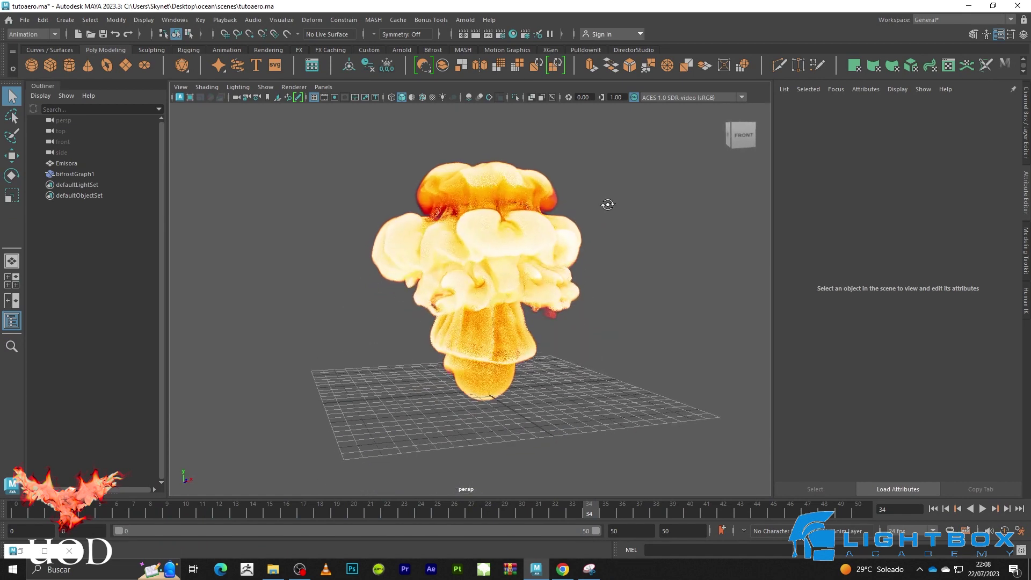
pyautogui.scroll(3, 543, 253)
pyautogui.moveTo(340, 288)
pyautogui.keyDown('alt'); pyautogui.mouseDown()
pyautogui.moveTo(673, 280)
pyautogui.moveTo(430, 267)
pyautogui.moveTo(607, 260)
pyautogui.mouseUp(); pyautogui.keyUp('alt')
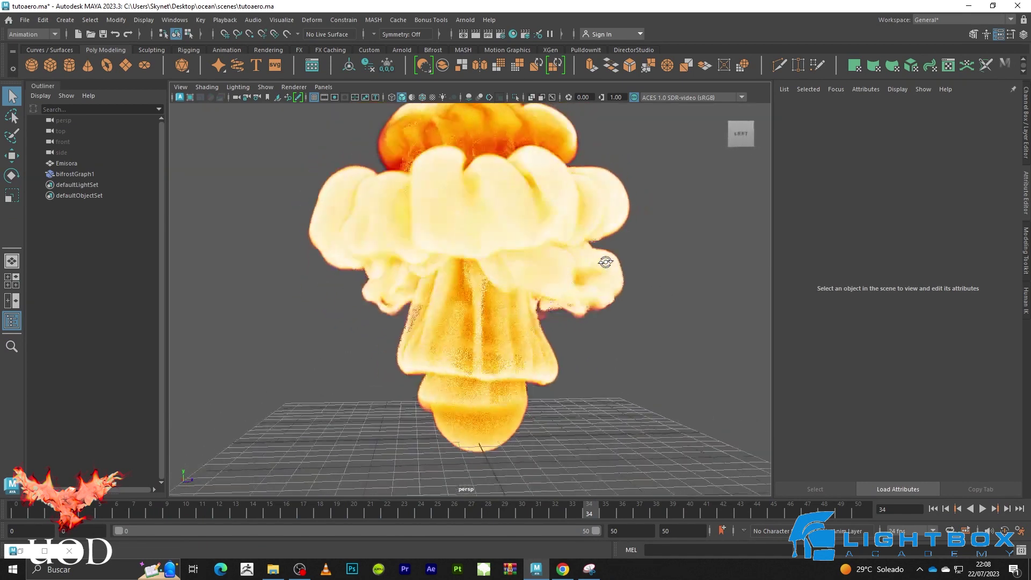
pyautogui.keyDown('alt'); pyautogui.moveTo(393, 248); pyautogui.dragTo(601, 256); pyautogui.keyUp('alt')
pyautogui.moveTo(347, 235)
pyautogui.keyDown('alt'); pyautogui.mouseDown()
pyautogui.moveTo(515, 224)
pyautogui.moveTo(467, 237)
pyautogui.moveTo(477, 240)
pyautogui.mouseUp(); pyautogui.keyUp('alt')
pyautogui.scroll(-3, 467, 237)
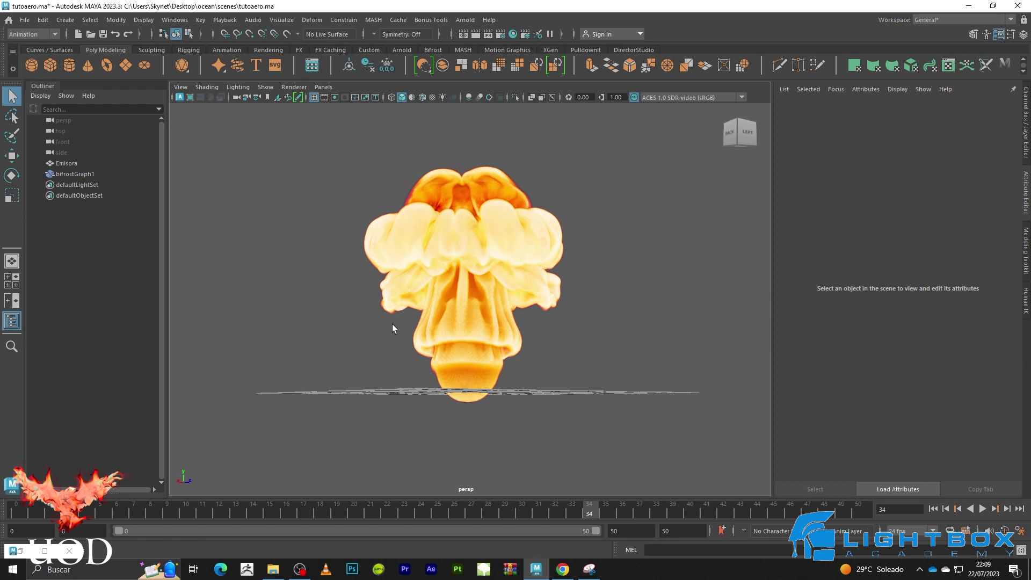
pyautogui.click(44, 551)
# - Add a vary_source_property node and place it above source_air
pyautogui.click(415, 129)
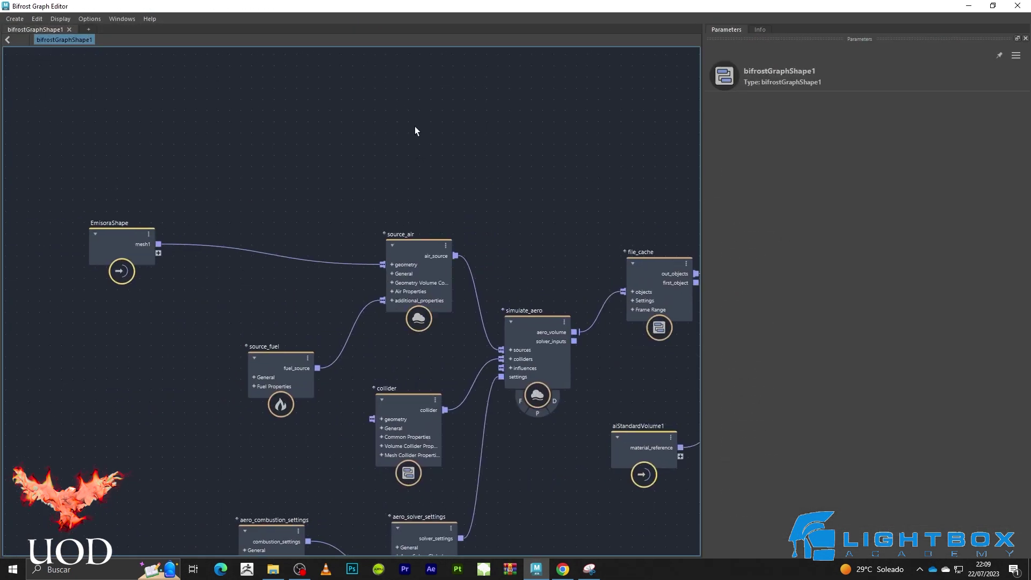
pyautogui.press('Tab')
pyautogui.write('vari')
pyautogui.press('BackSpace')
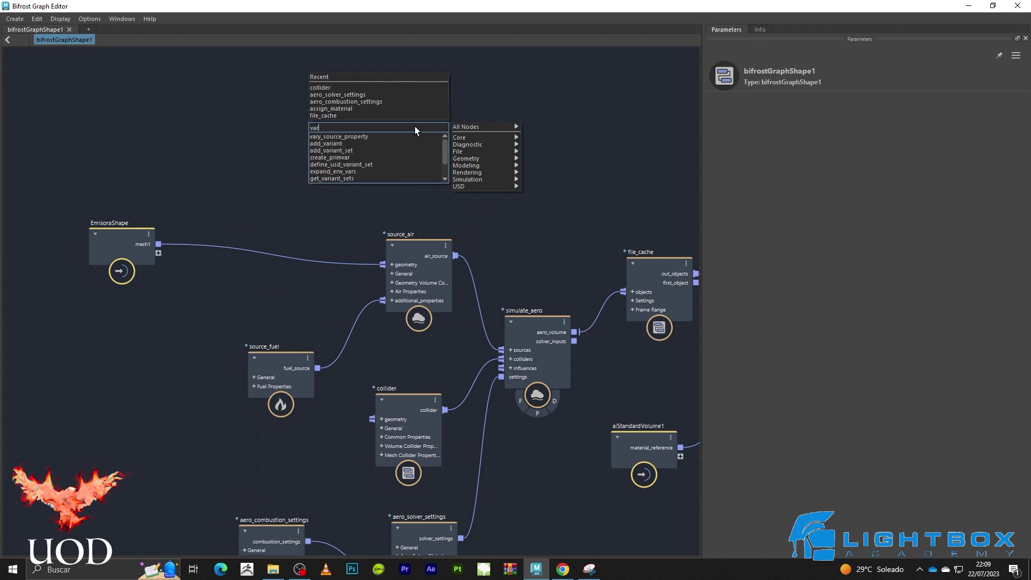
pyautogui.press('Down')
pyautogui.press('Return')
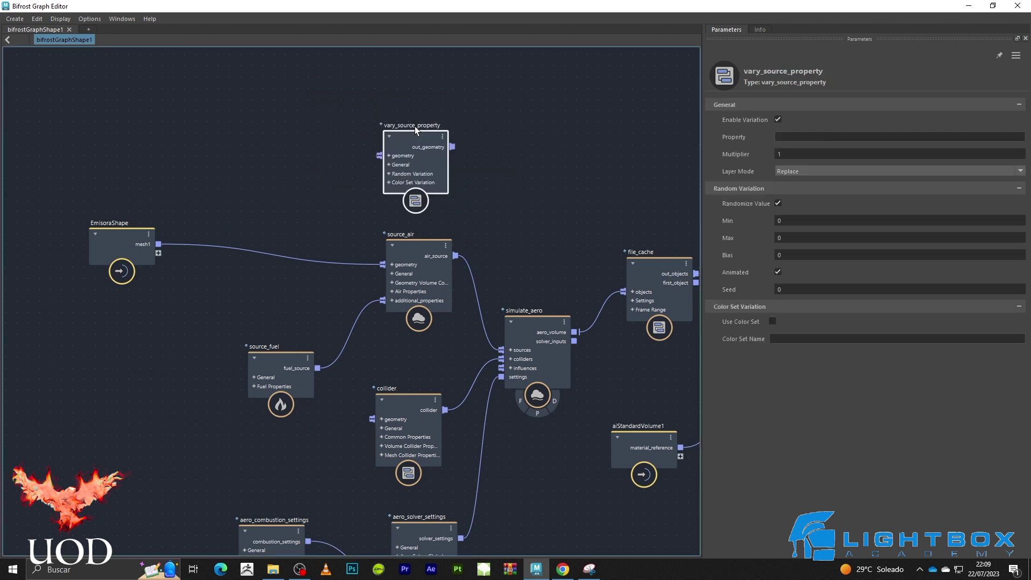
pyautogui.moveTo(419, 140); pyautogui.dragTo(314, 150)
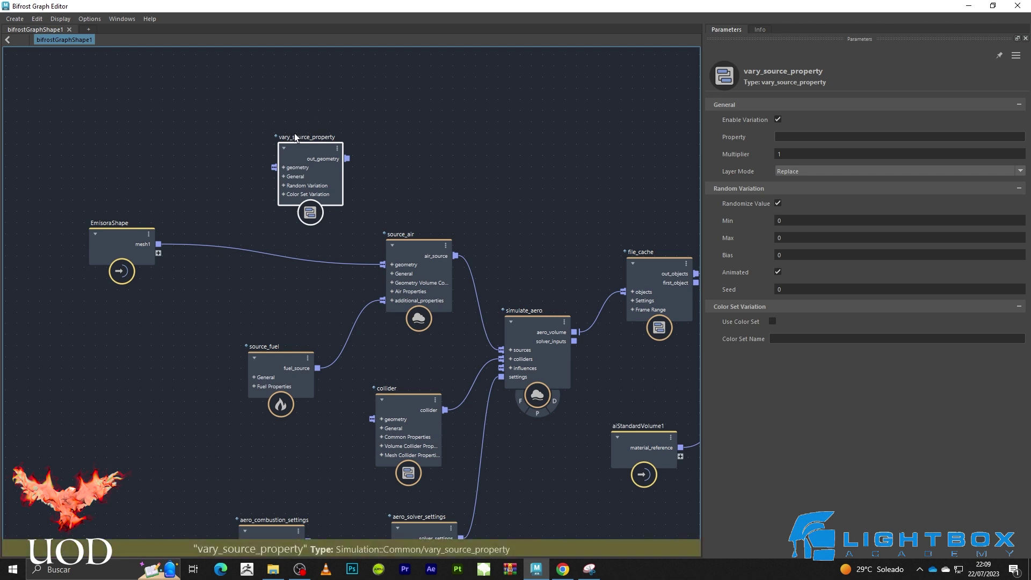
# - Look up the temperature property name in source_air's documentation
pyautogui.click(427, 247)
pyautogui.click(760, 29)
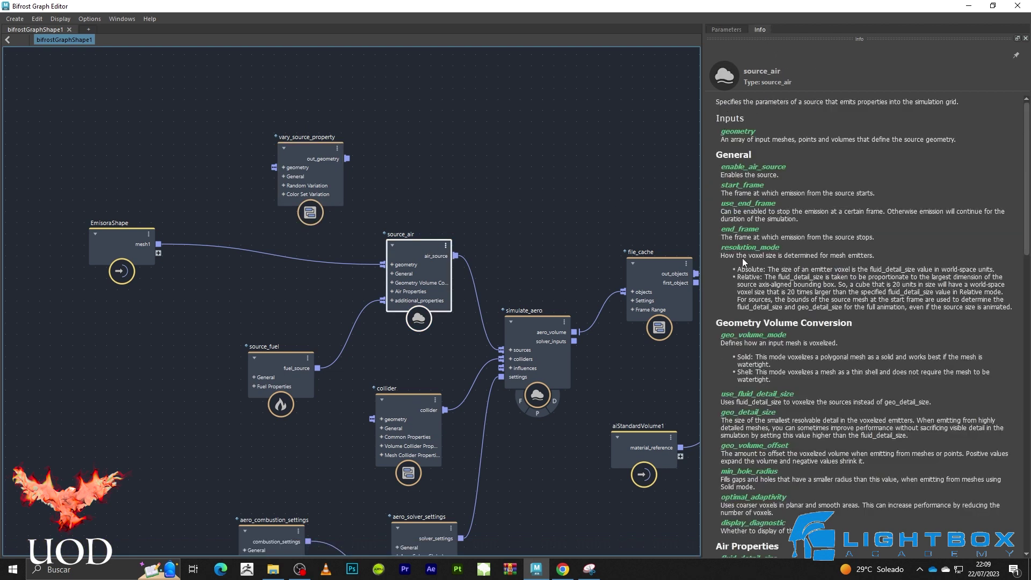
pyautogui.scroll(-3, 782, 238)
pyautogui.scroll(-2, 782, 238)
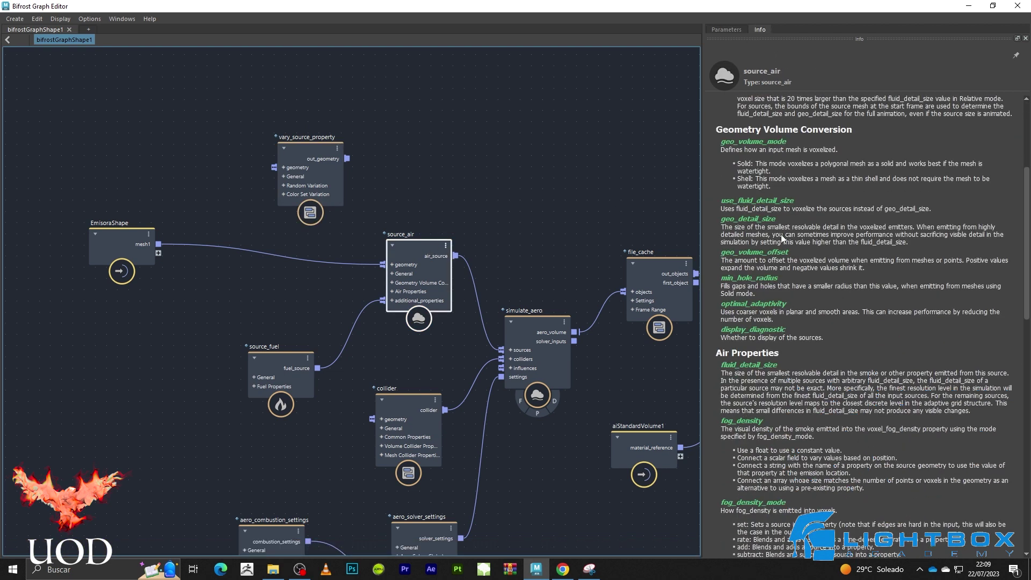
pyautogui.scroll(-2, 792, 232)
pyautogui.scroll(-1, 797, 232)
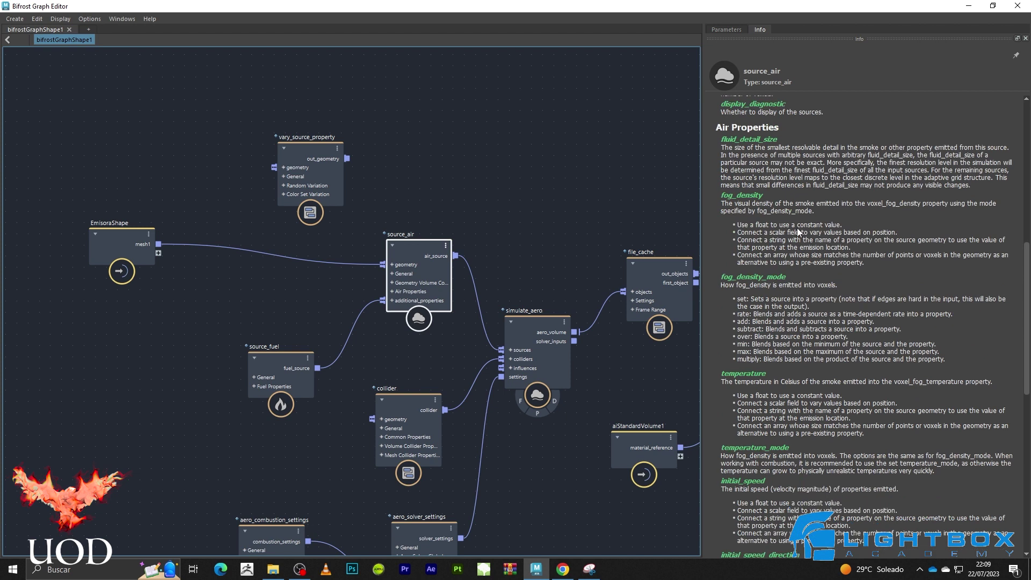
pyautogui.doubleClick(760, 375)
pyautogui.hotkey('ctrl', 'c')
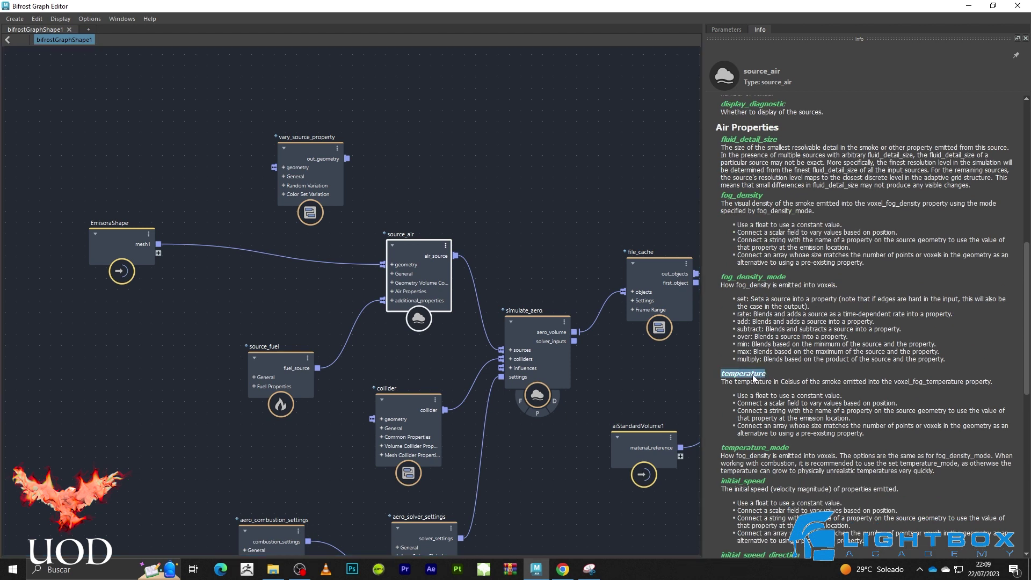
# - Set vary_source_property's Property to temperature and check its Multiplier value
pyautogui.click(370, 117)
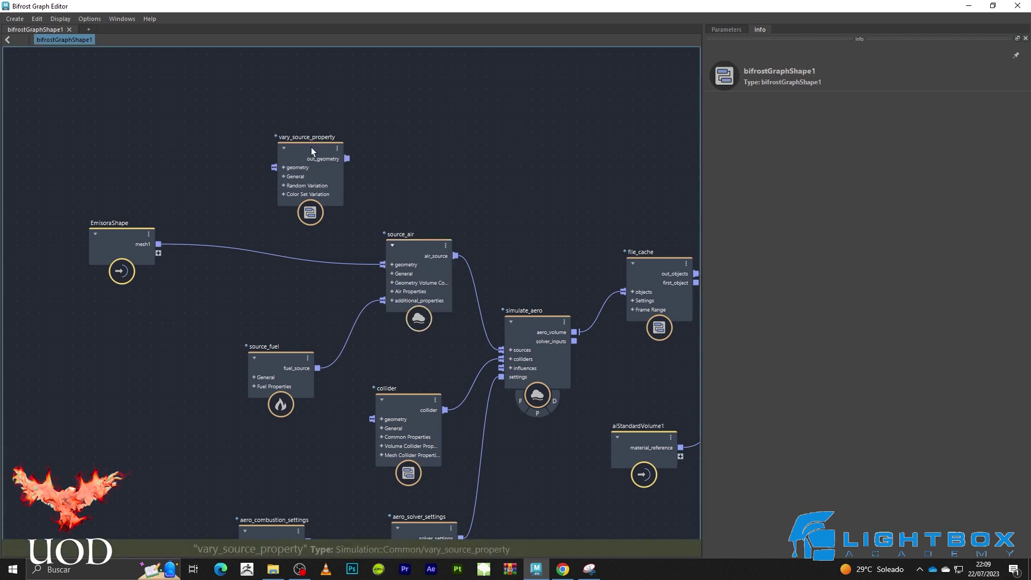
pyautogui.click(313, 152)
pyautogui.click(727, 30)
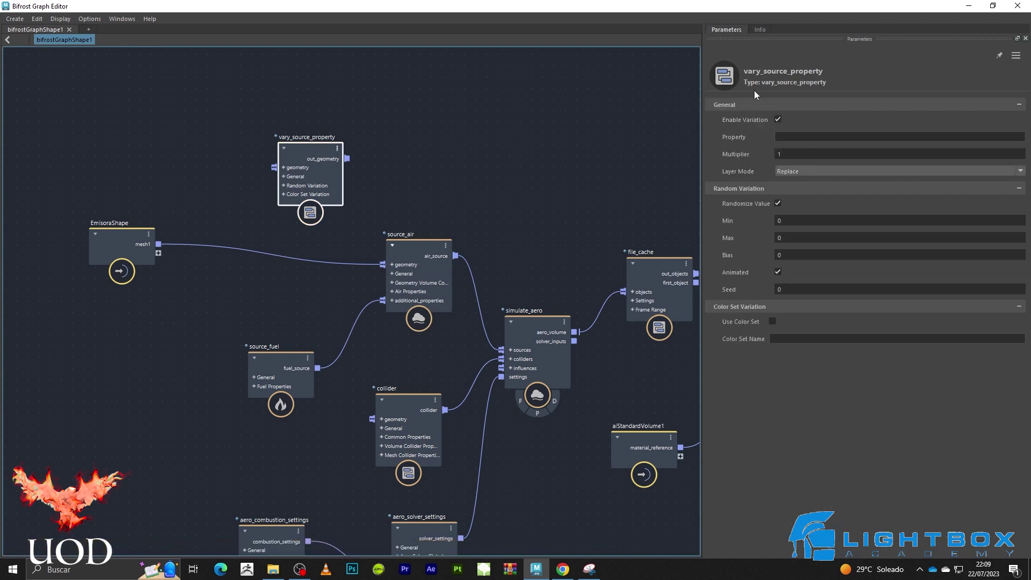
pyautogui.click(793, 135)
pyautogui.hotkey('ctrl', 'v')
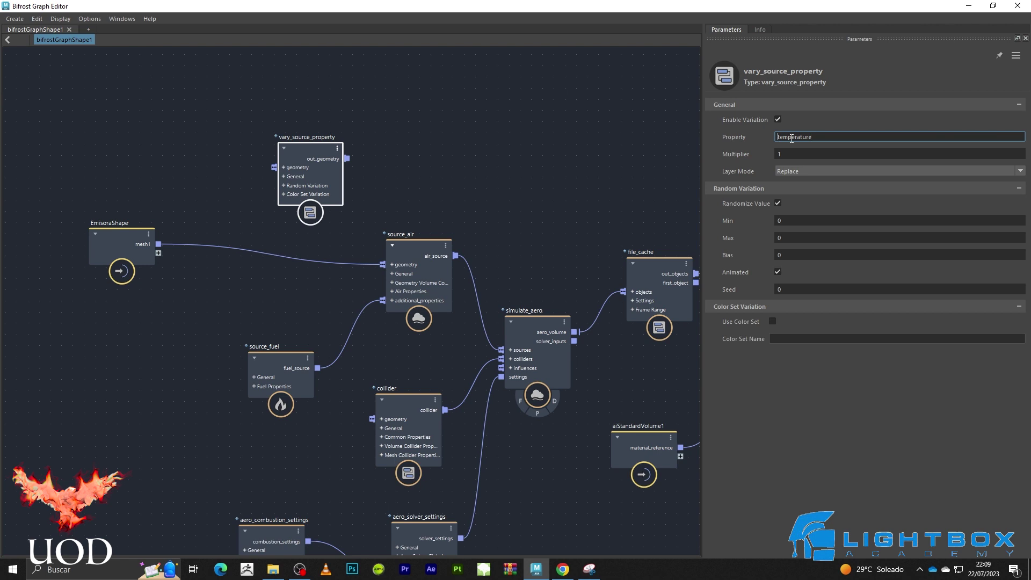
pyautogui.click(456, 150)
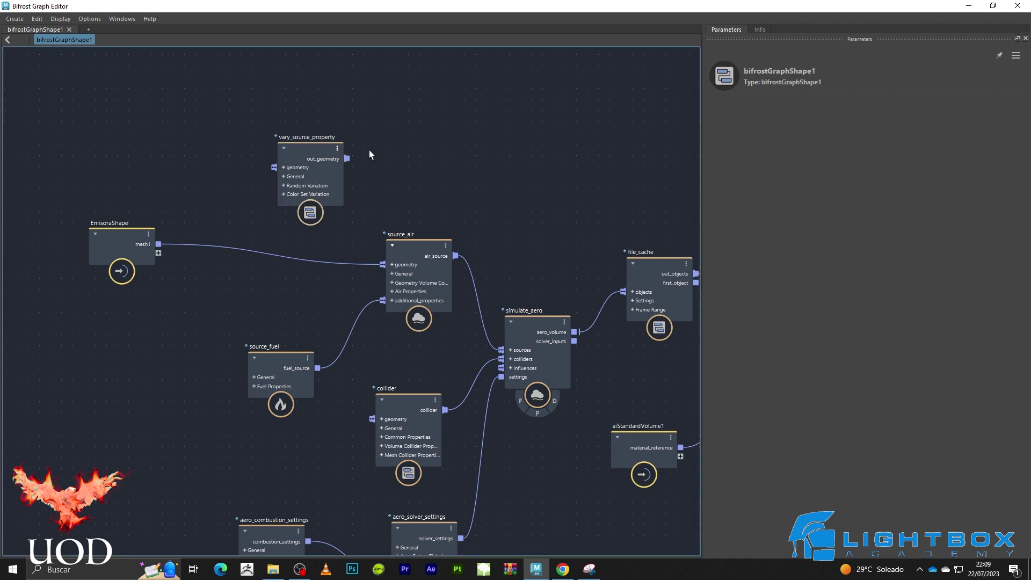
pyautogui.click(314, 149)
pyautogui.click(774, 152)
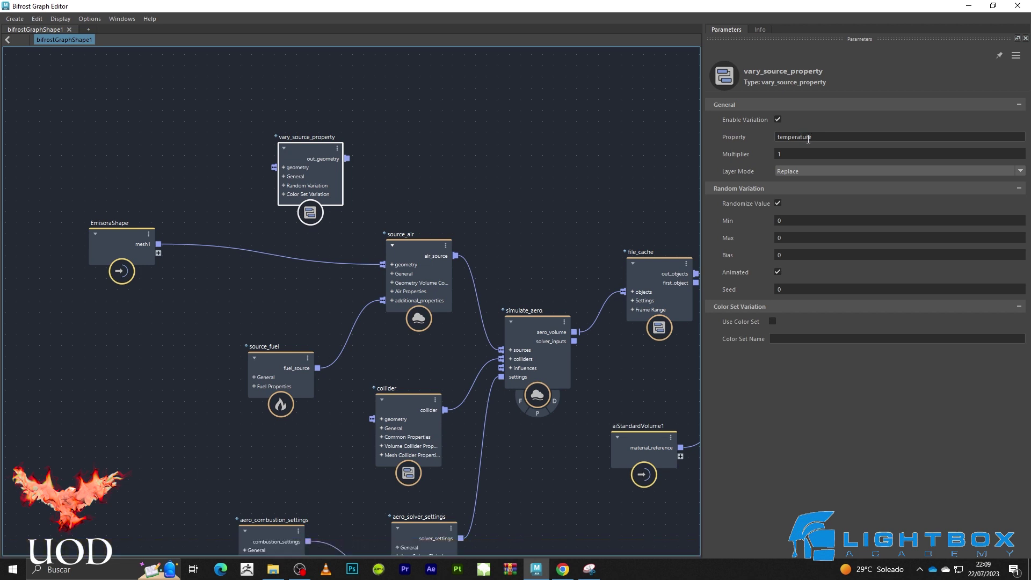
pyautogui.click(411, 242)
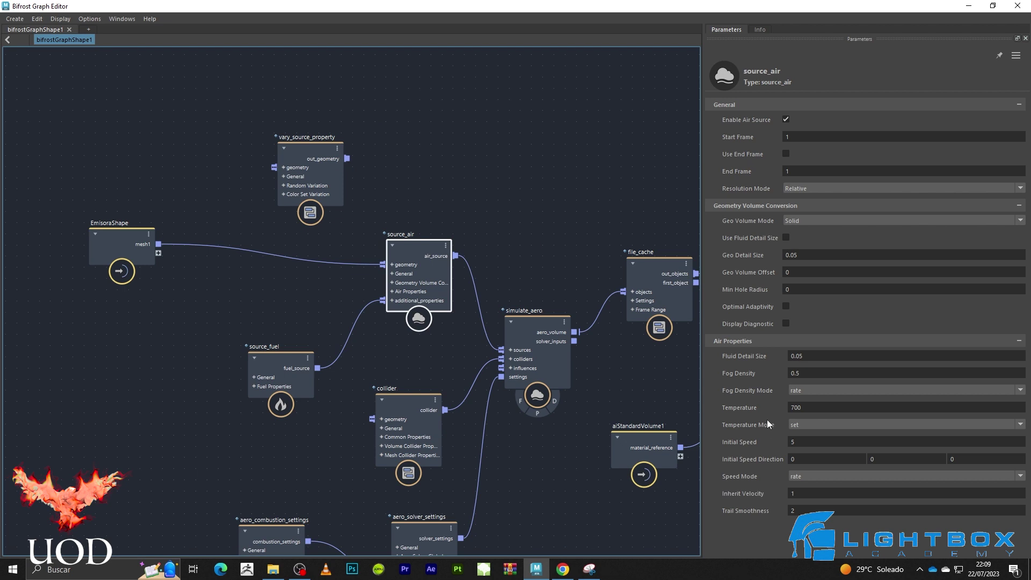
pyautogui.click(515, 159)
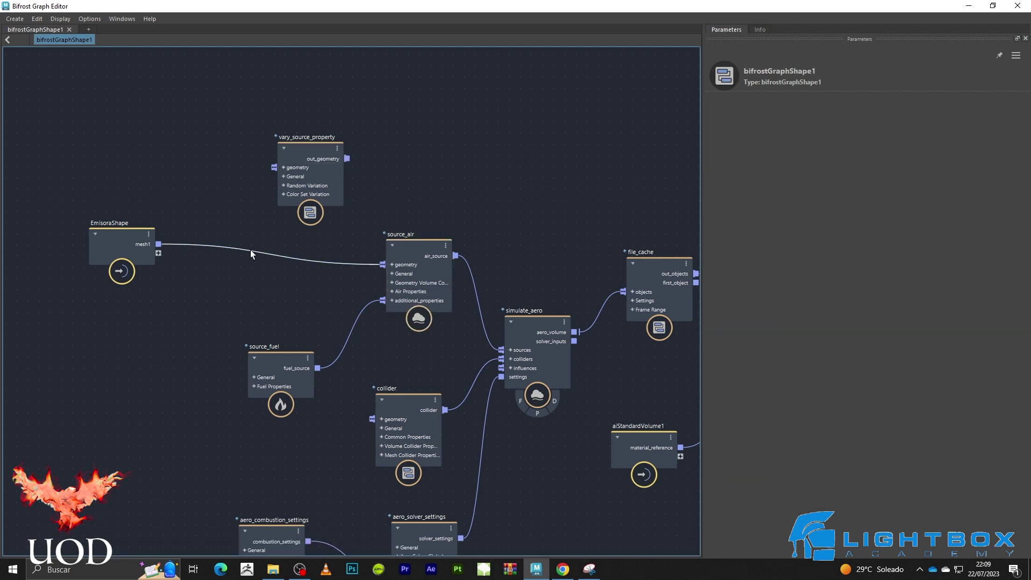
# - Route the emitter mesh through vary_source_property into source_air, deleting the old direct wire
pyautogui.moveTo(159, 244); pyautogui.dragTo(274, 168)
pyautogui.moveTo(346, 158); pyautogui.dragTo(382, 265)
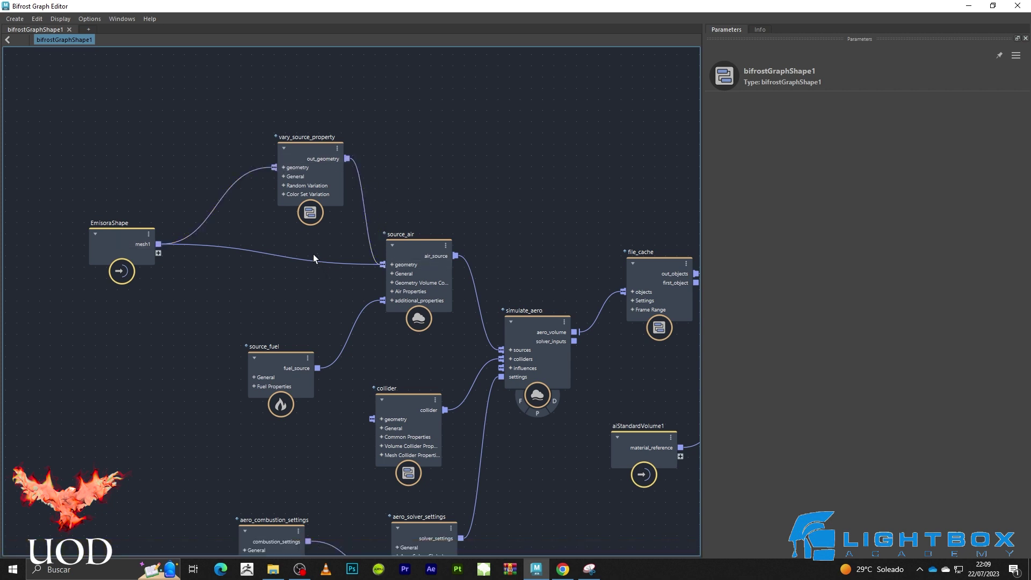
pyautogui.click(272, 260)
pyautogui.press('Delete')
pyautogui.moveTo(289, 196); pyautogui.dragTo(283, 229)
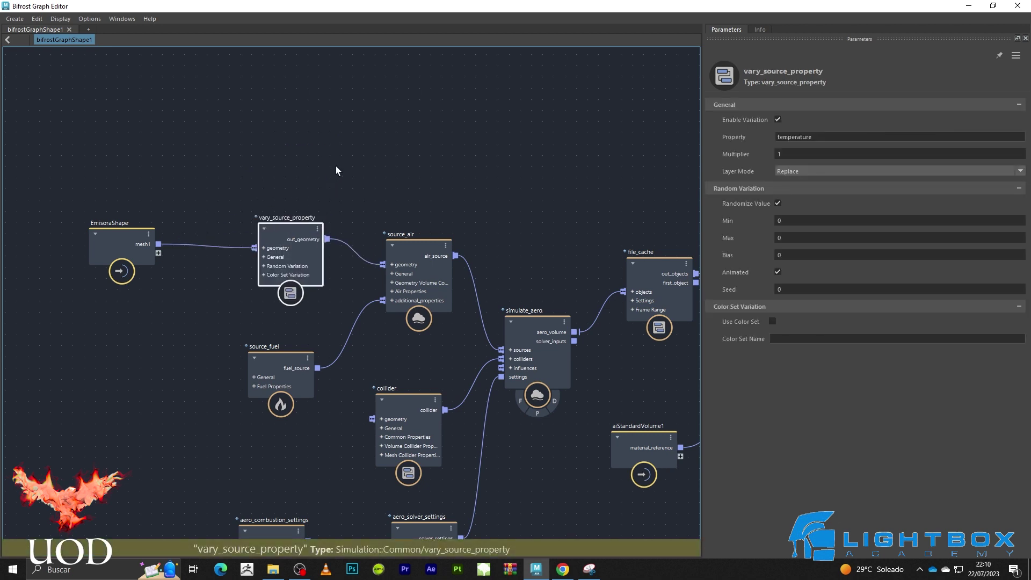
# - Set the temperature variation range to Min -200 and Max 800
pyautogui.click(790, 219)
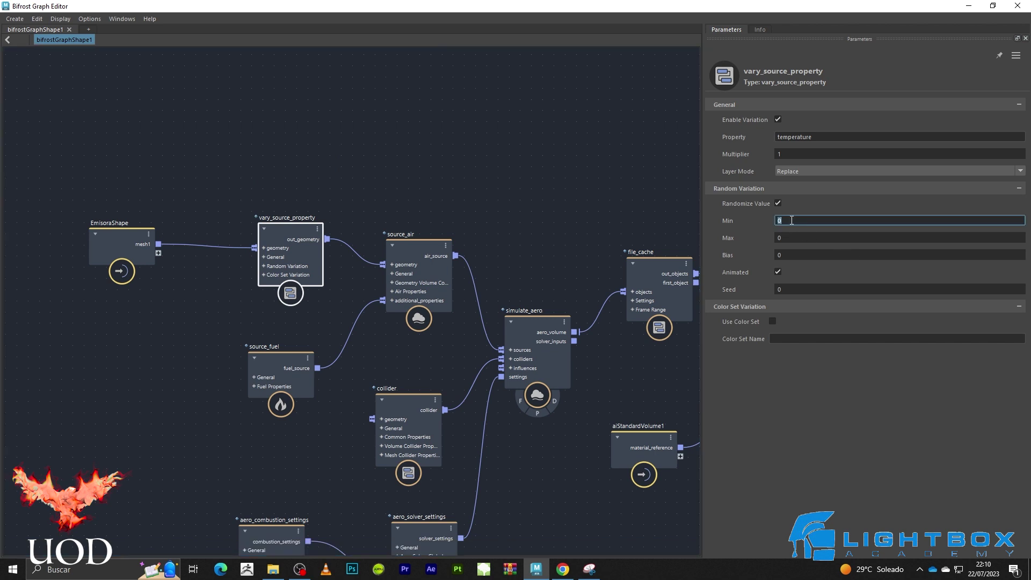
pyautogui.write('-')
pyautogui.write('00')
pyautogui.press('BackSpace')
pyautogui.press('BackSpace')
pyautogui.press('BackSpace')
pyautogui.write('200')
pyautogui.press('Return')
pyautogui.click(812, 242)
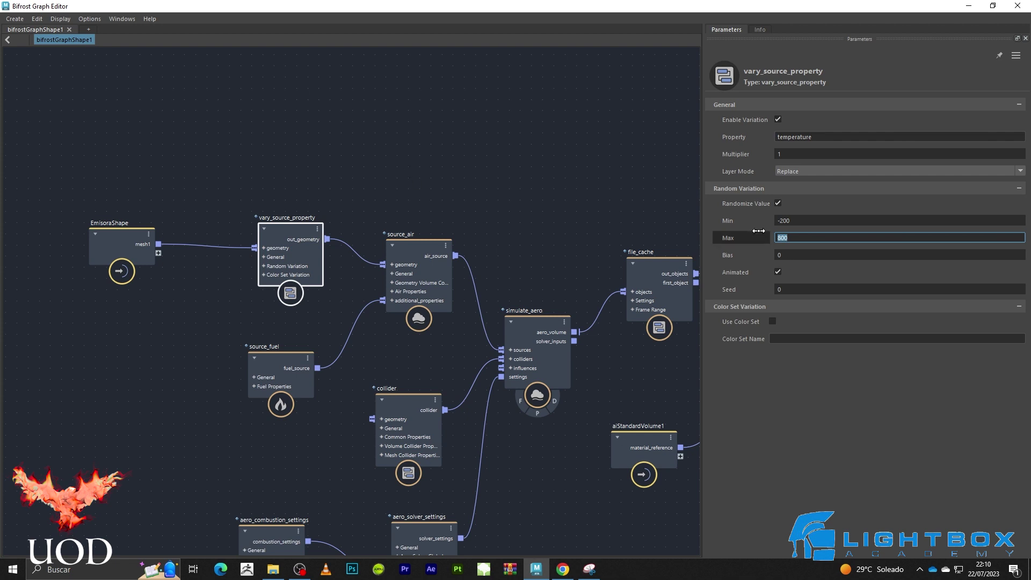
pyautogui.click(969, 6)
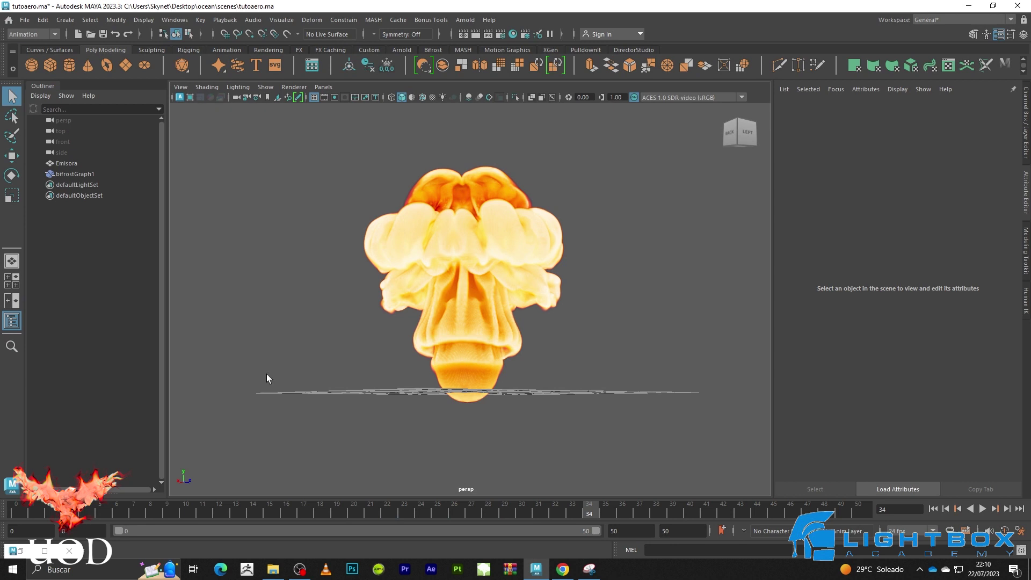
# - Back in the Bifrost graph, inspect source_air and nudge source_fuel up and right
pyautogui.click(44, 551)
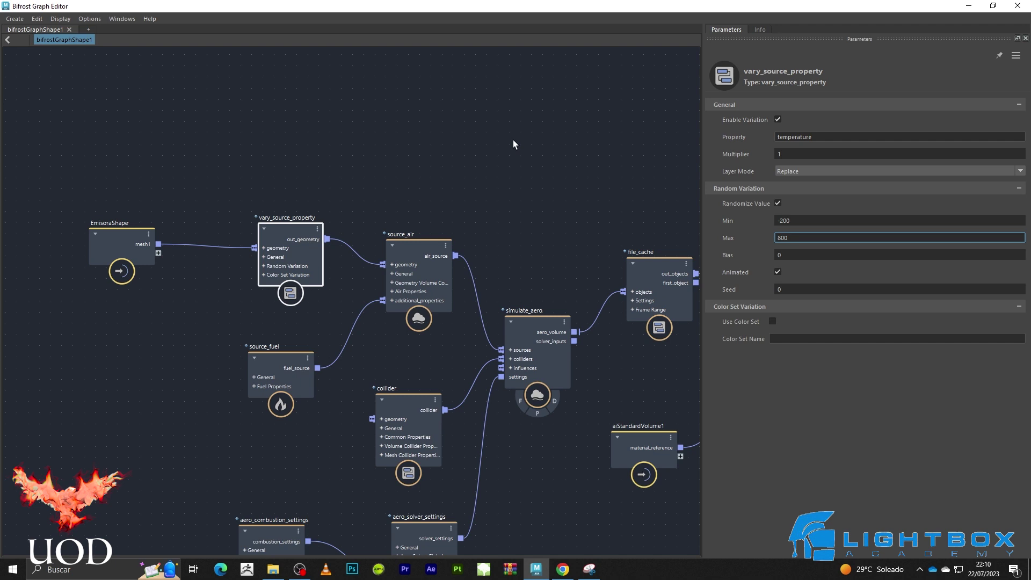
pyautogui.click(483, 177)
pyautogui.click(417, 249)
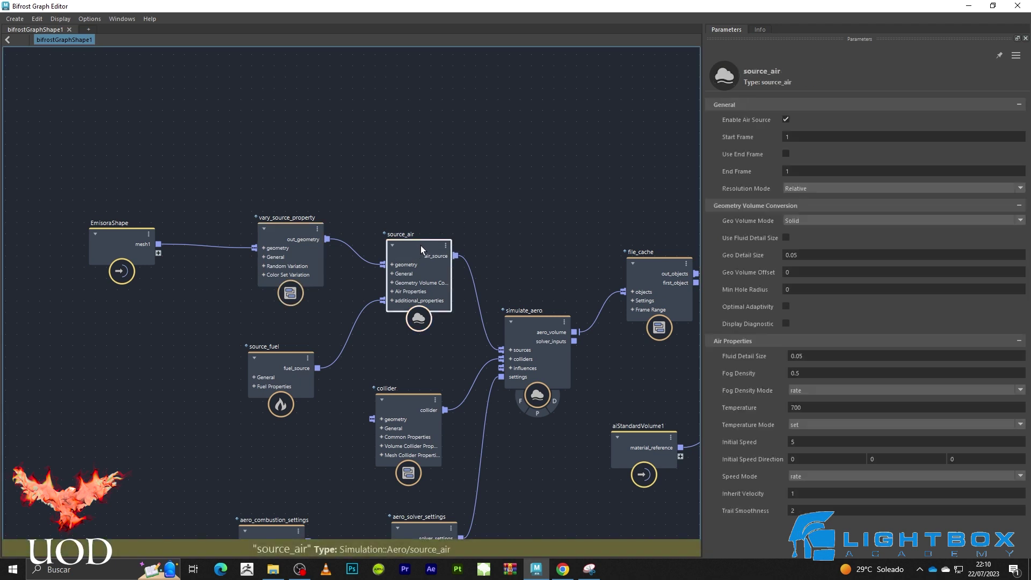
pyautogui.moveTo(279, 353)
pyautogui.mouseDown()
pyautogui.moveTo(269, 359)
pyautogui.moveTo(293, 339)
pyautogui.moveTo(285, 344)
pyautogui.mouseUp()
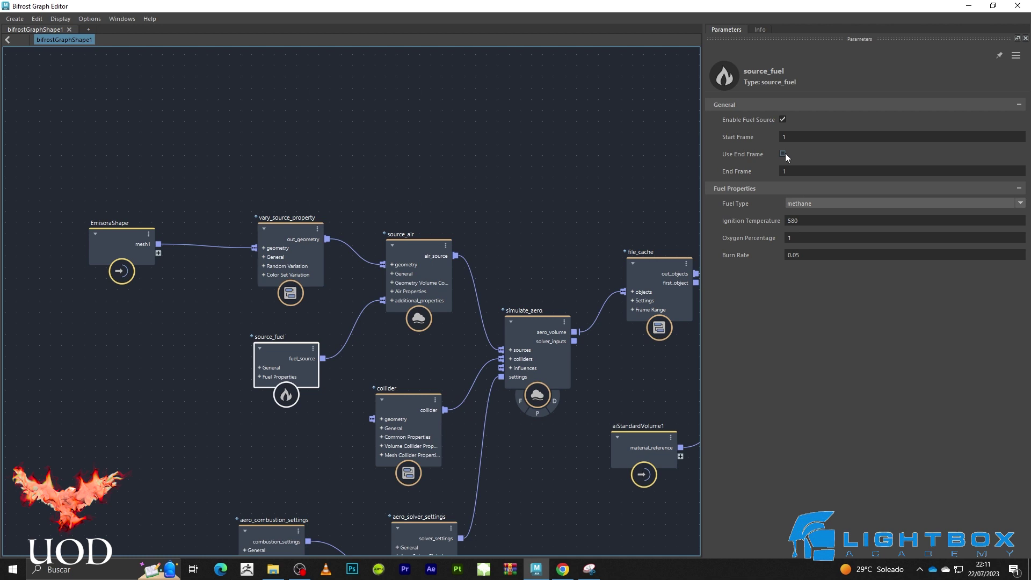
# - Enable Use End Frame on source_fuel with End Frame 20
pyautogui.click(783, 153)
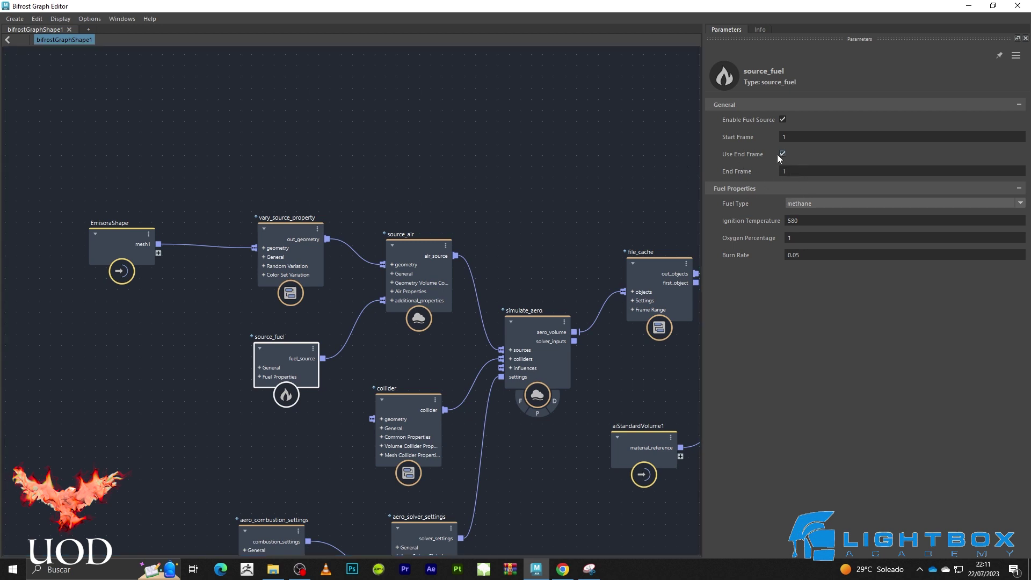
pyautogui.click(801, 171)
pyautogui.write('20')
pyautogui.press('Return')
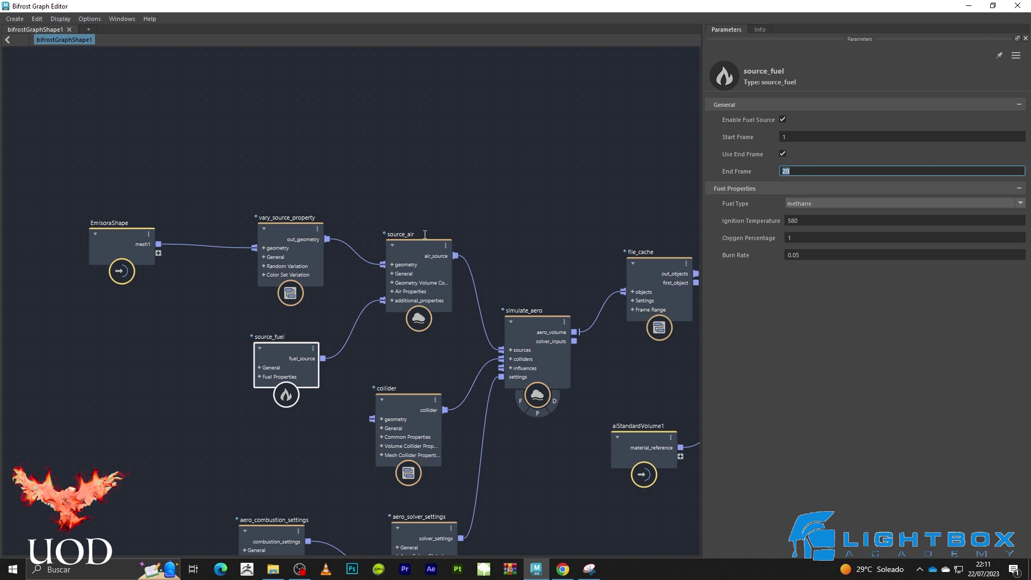
pyautogui.click(437, 194)
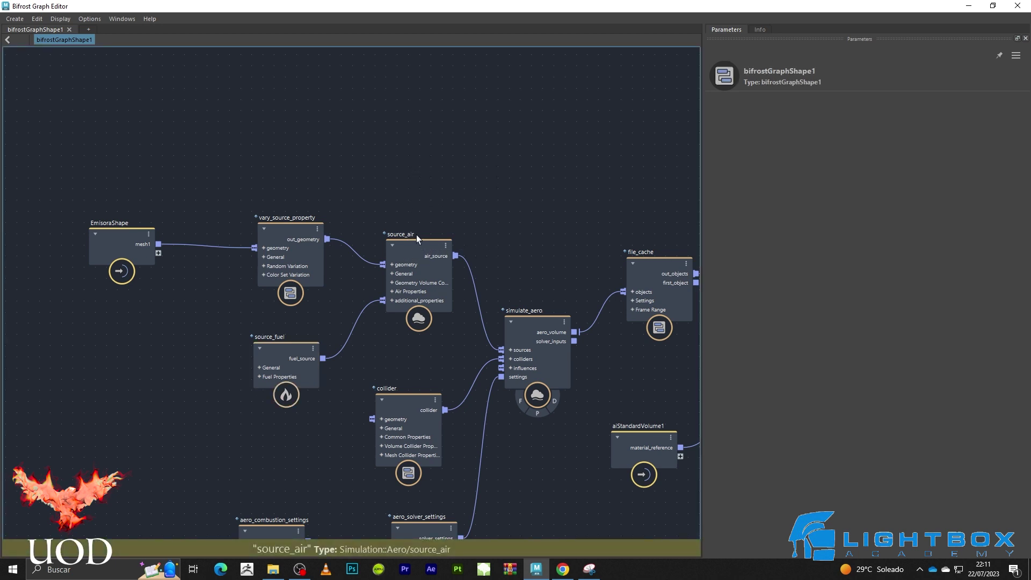
# - Enable Use End Frame on source_air with End Frame 20
pyautogui.click(414, 244)
pyautogui.click(805, 155)
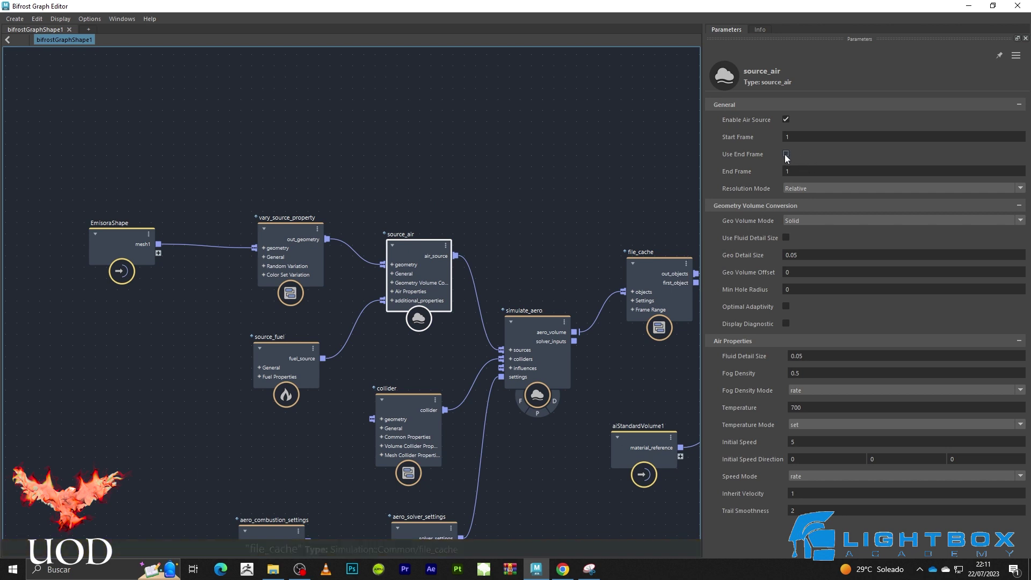
pyautogui.doubleClick(793, 170)
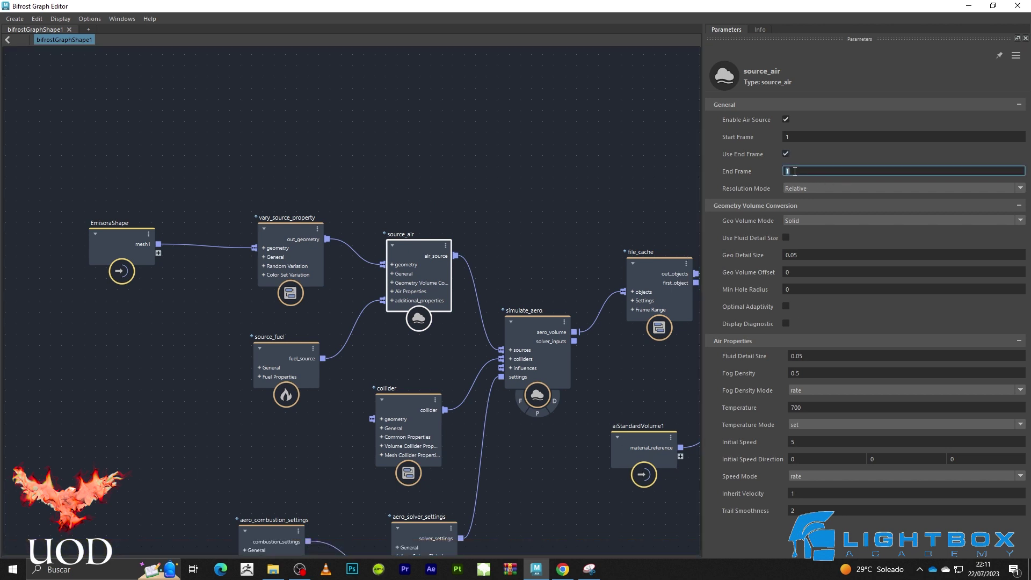
pyautogui.write('20')
pyautogui.click(500, 165)
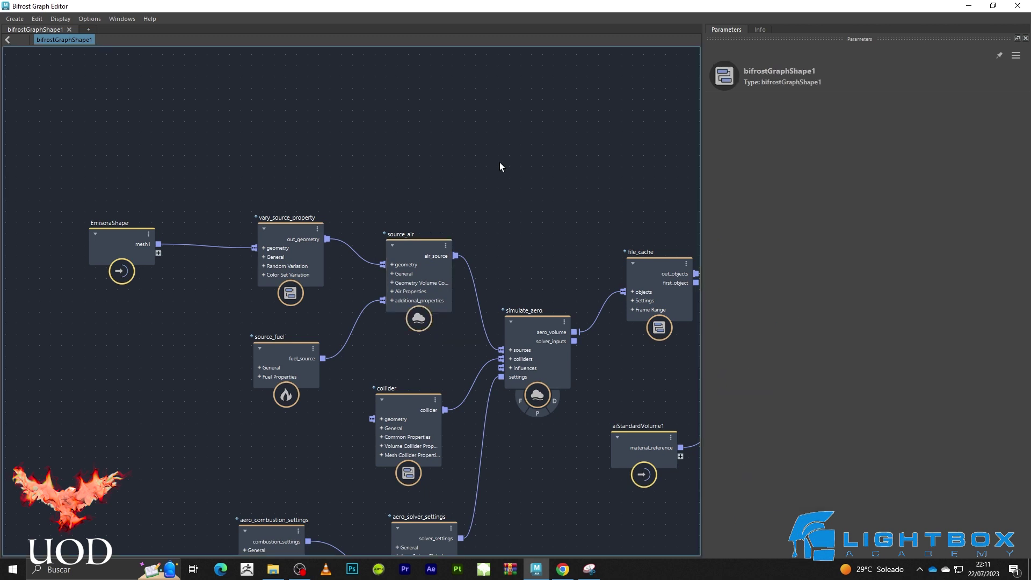
pyautogui.click(410, 245)
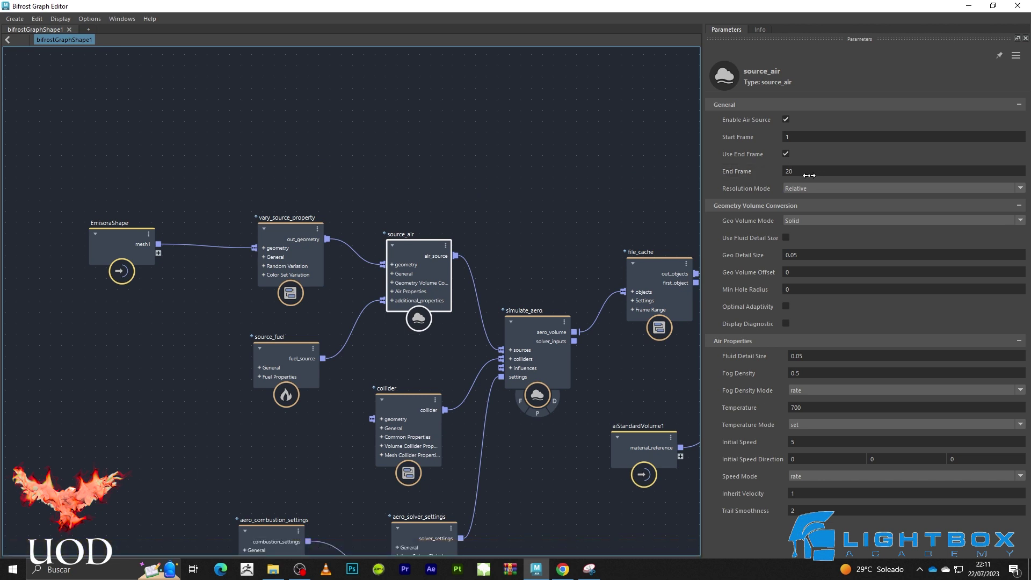
# - Switch file_cache to Write Mode and play the simulation from frame 1 to rewrite the cache
pyautogui.click(572, 178)
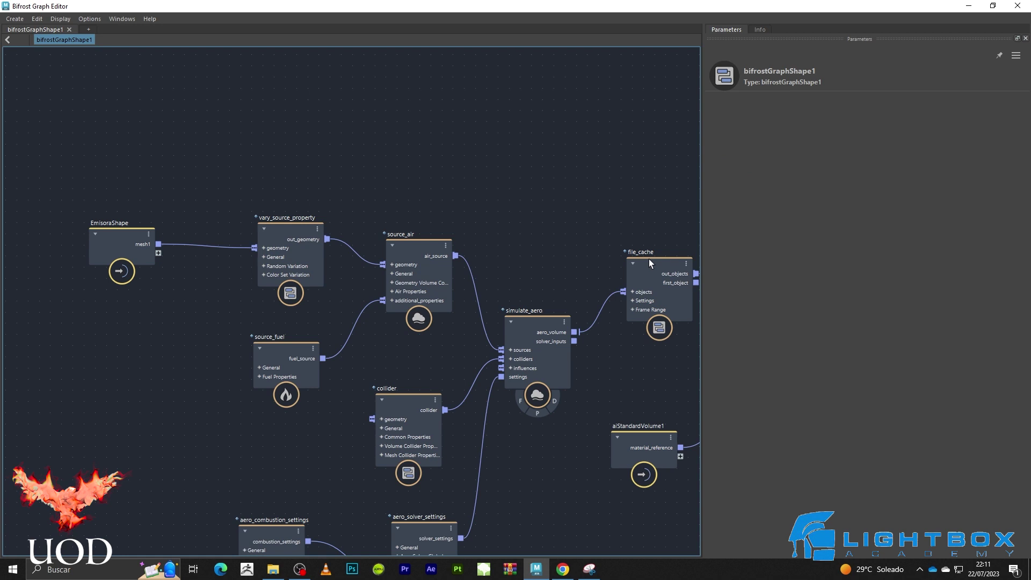
pyautogui.click(650, 266)
pyautogui.click(839, 118)
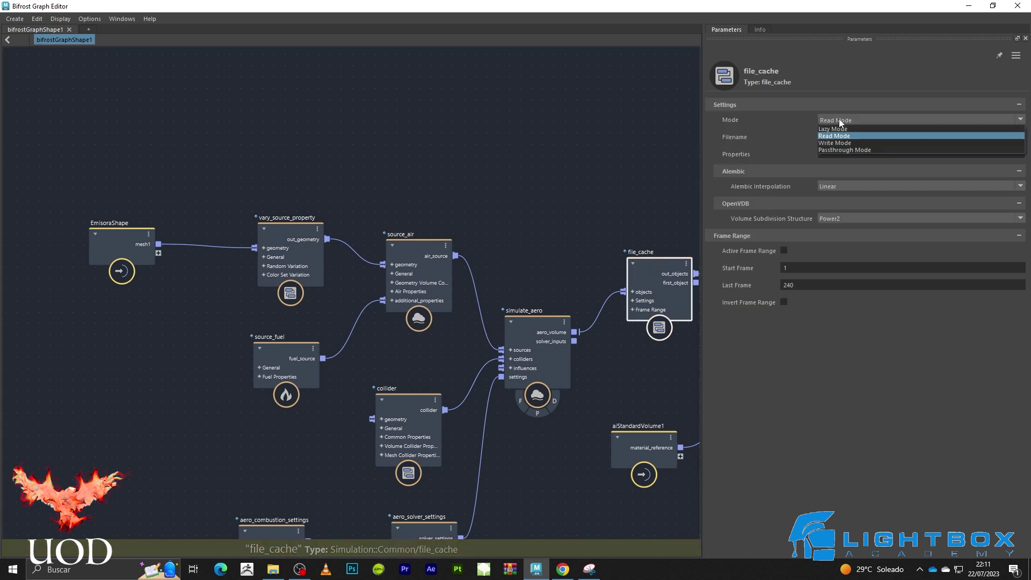
pyautogui.click(842, 141)
pyautogui.click(969, 7)
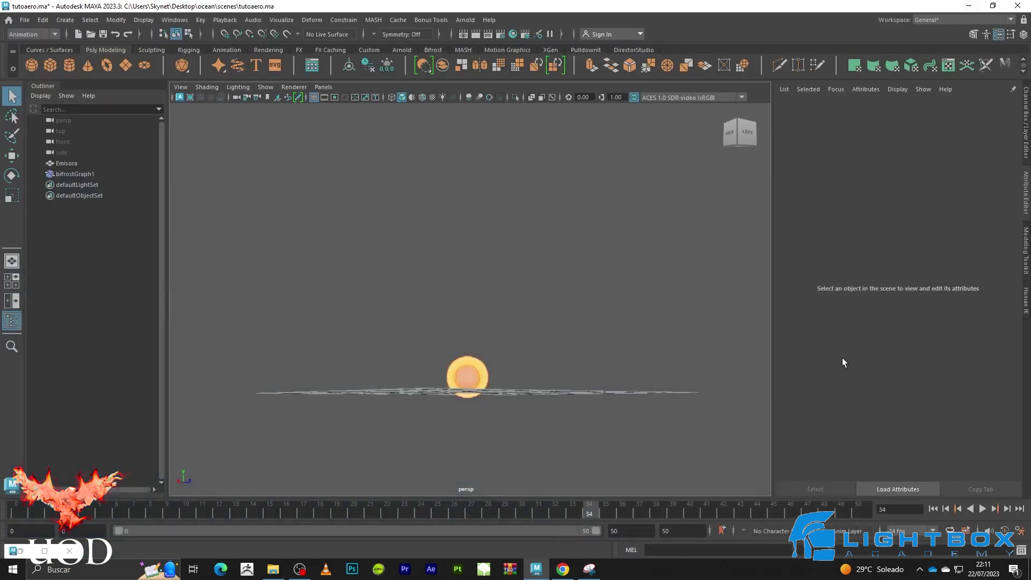
pyautogui.click(933, 508)
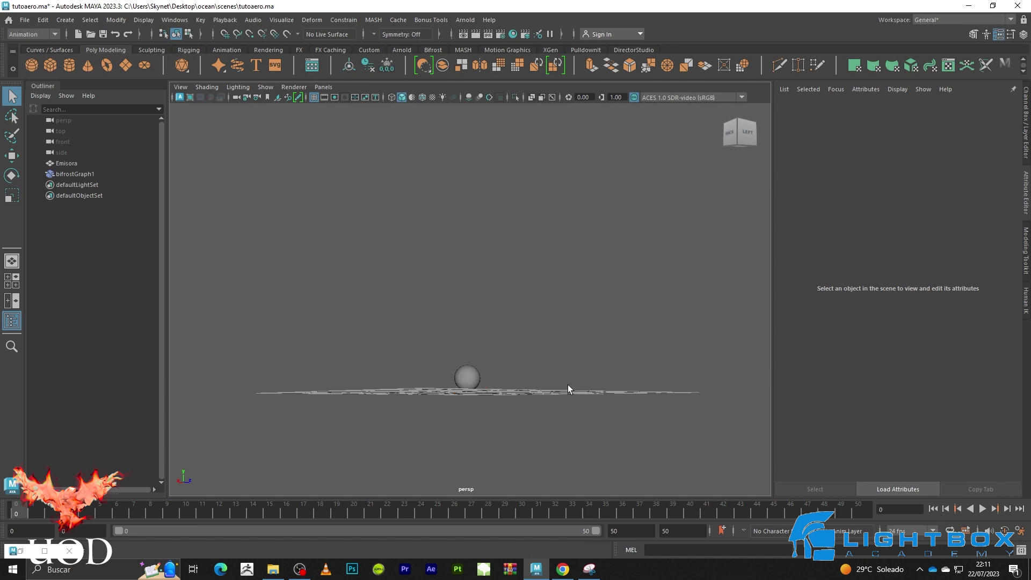
pyautogui.click(982, 509)
pyautogui.click(983, 510)
# - Set file_cache back to Read Mode and play the re-cached explosion
pyautogui.click(44, 551)
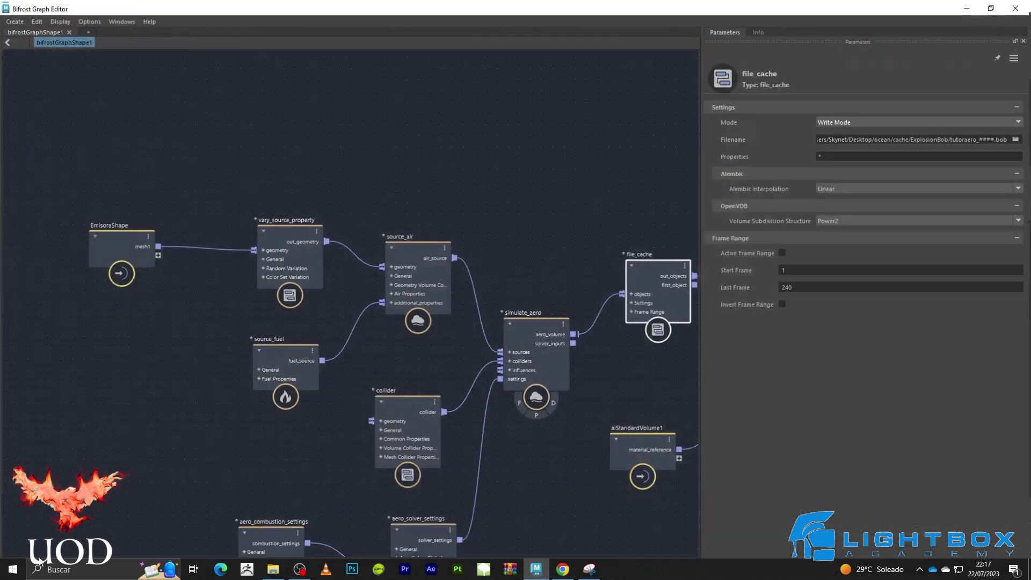
pyautogui.click(855, 119)
pyautogui.click(848, 131)
pyautogui.click(977, 5)
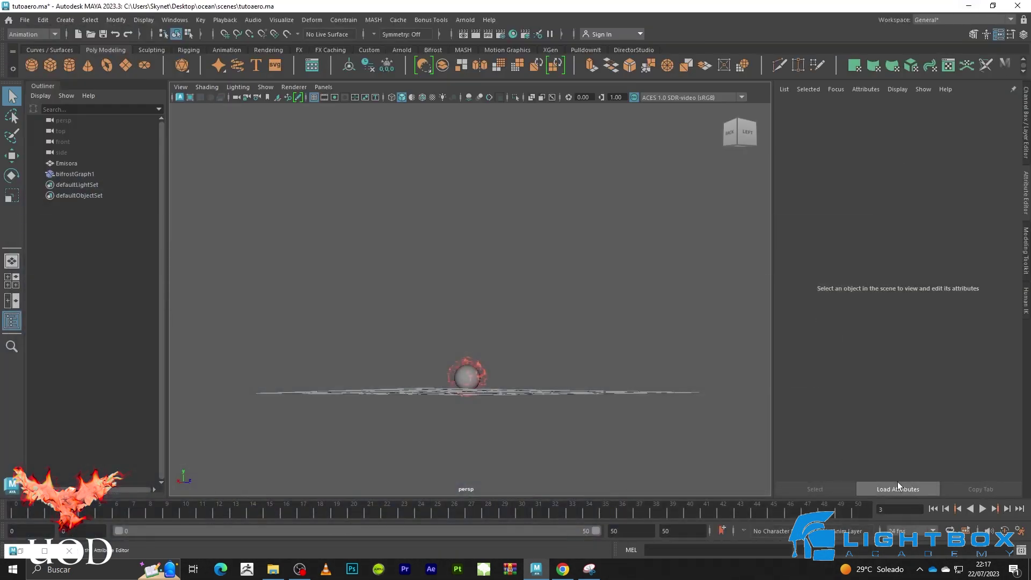
pyautogui.click(982, 508)
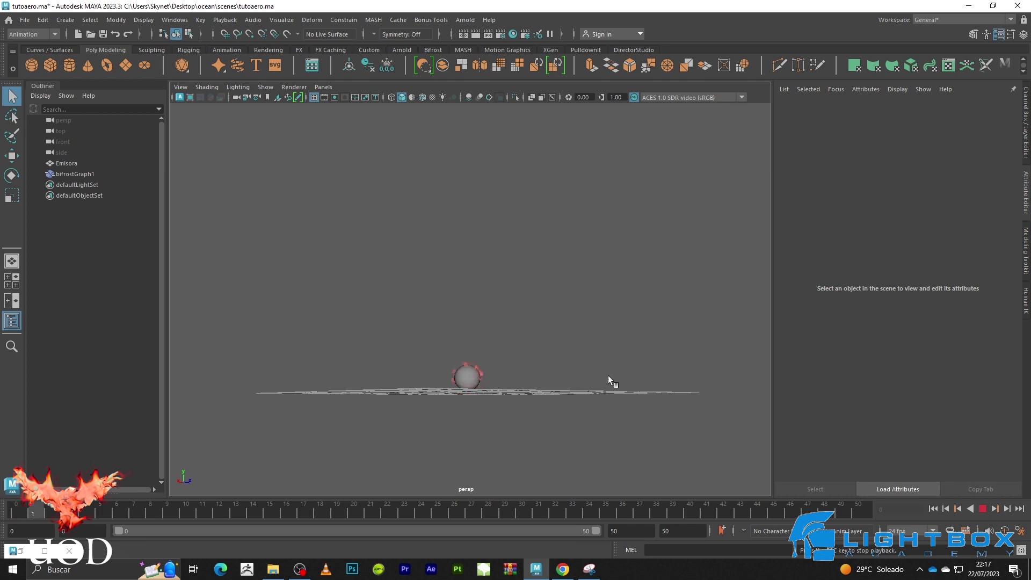
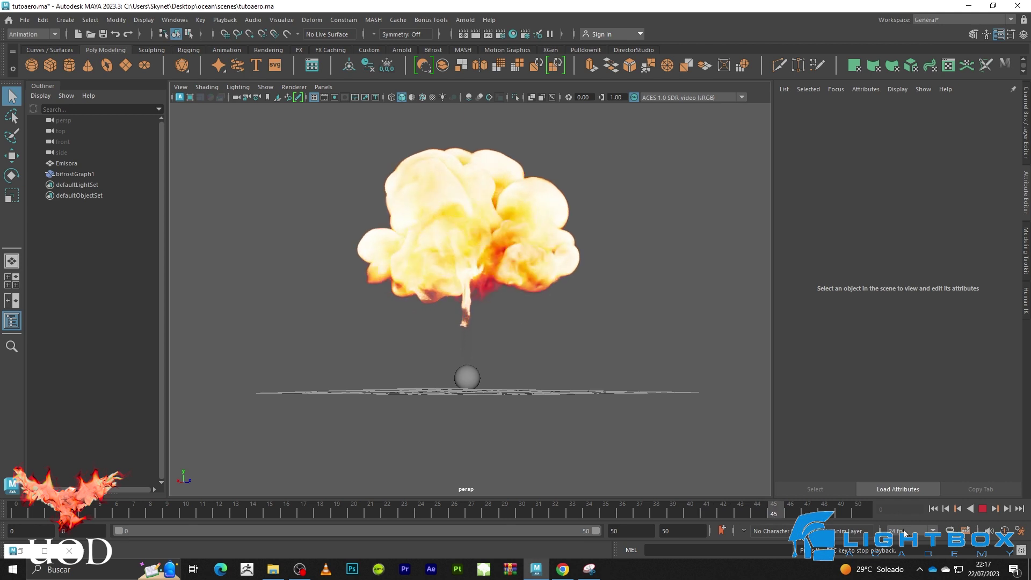
# - Stop the explosion at frame 46, orbit the persp view, and bring up the Bifrost Graph Editor
pyautogui.click(984, 513)
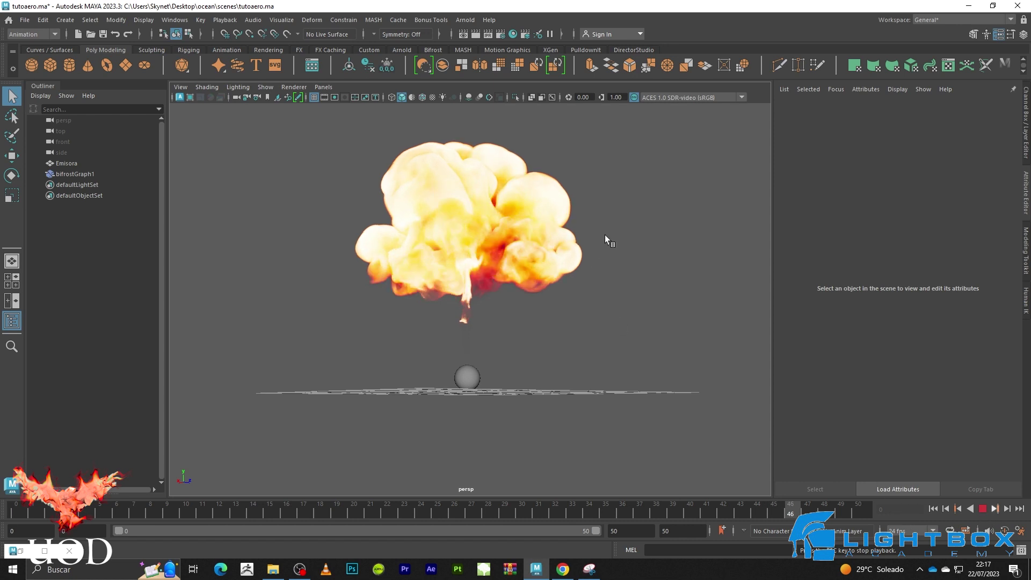
pyautogui.click(614, 223)
pyautogui.click(520, 415)
pyautogui.moveTo(520, 416)
pyautogui.keyDown('alt'); pyautogui.mouseDown()
pyautogui.moveTo(665, 416)
pyautogui.moveTo(700, 441)
pyautogui.moveTo(670, 469)
pyautogui.moveTo(626, 472)
pyautogui.moveTo(471, 416)
pyautogui.moveTo(414, 462)
pyautogui.moveTo(509, 421)
pyautogui.moveTo(488, 406)
pyautogui.moveTo(486, 421)
pyautogui.mouseUp(); pyautogui.keyUp('alt')
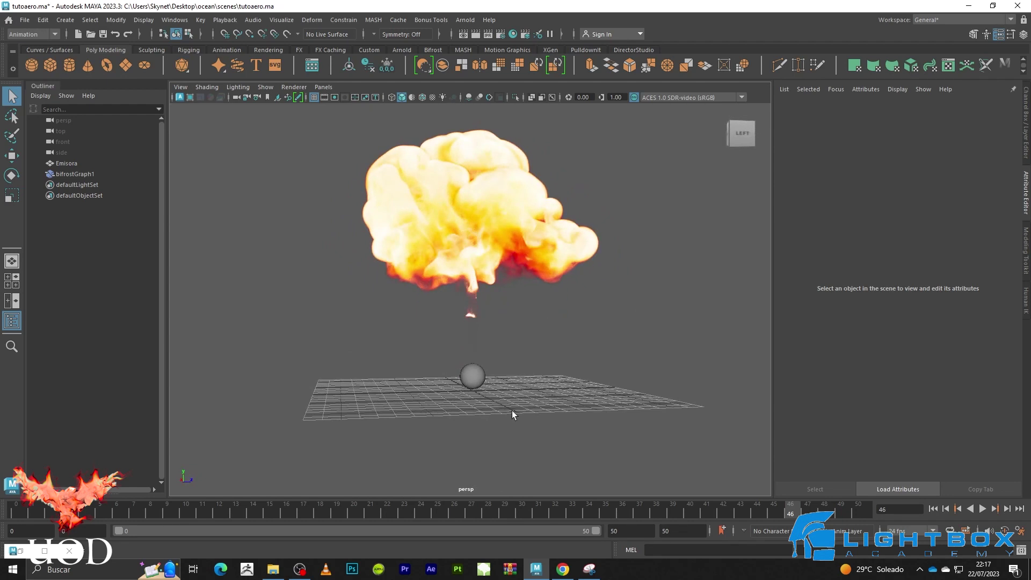
pyautogui.moveTo(586, 355)
pyautogui.keyDown('alt'); pyautogui.mouseDown()
pyautogui.moveTo(548, 372)
pyautogui.moveTo(620, 374)
pyautogui.mouseUp(); pyautogui.keyUp('alt')
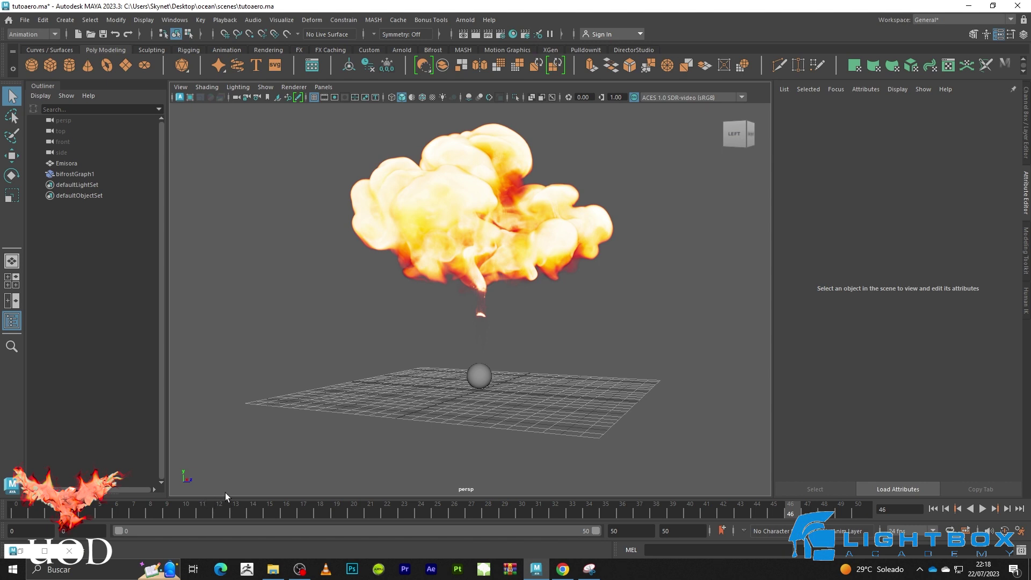
pyautogui.click(300, 569)
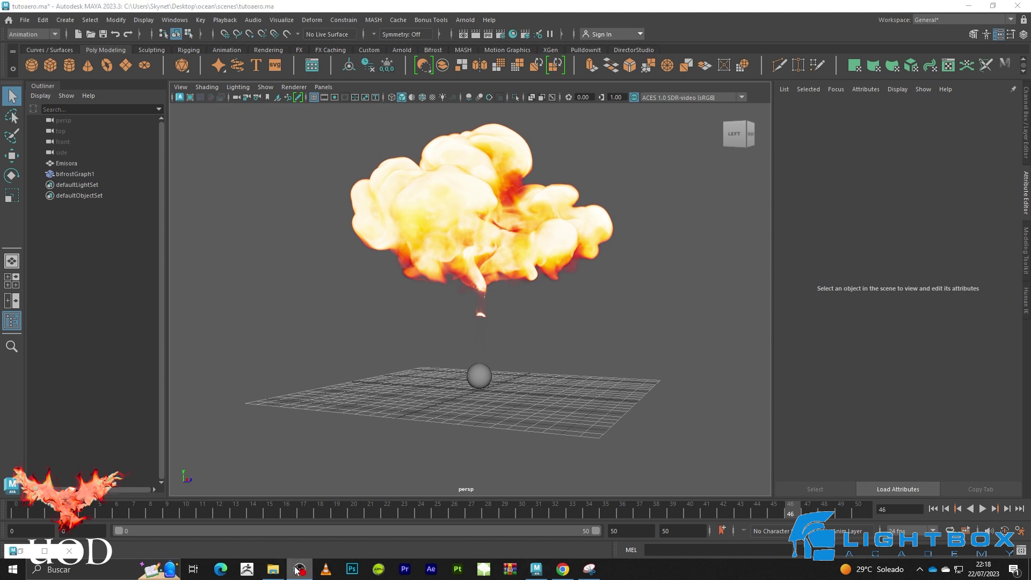
# - Inspect the file_cache node reading the tutoraero_####.bob cache for frames 1–240
pyautogui.click(52, 555)
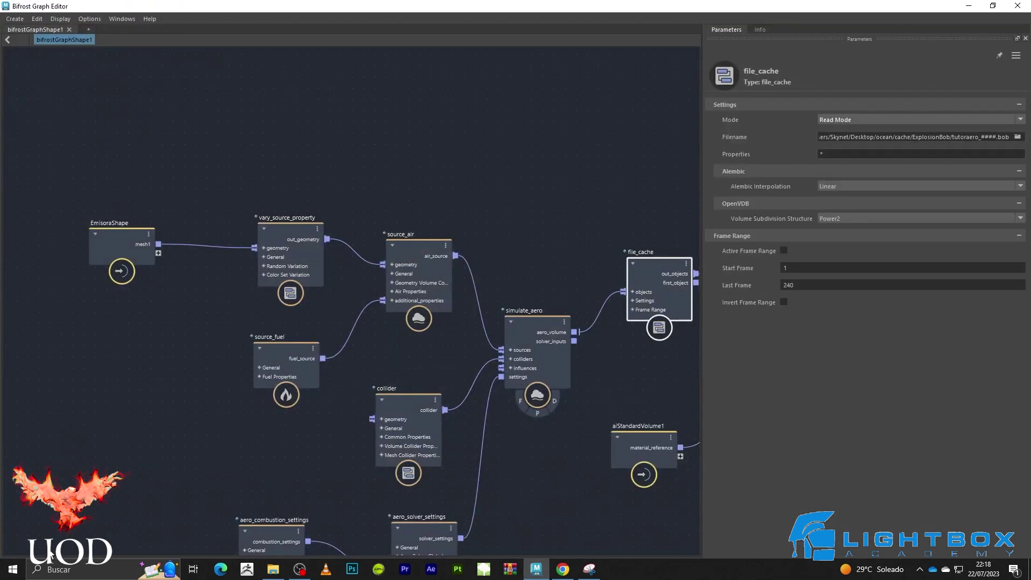
pyautogui.click(549, 187)
pyautogui.scroll(-3, 477, 217)
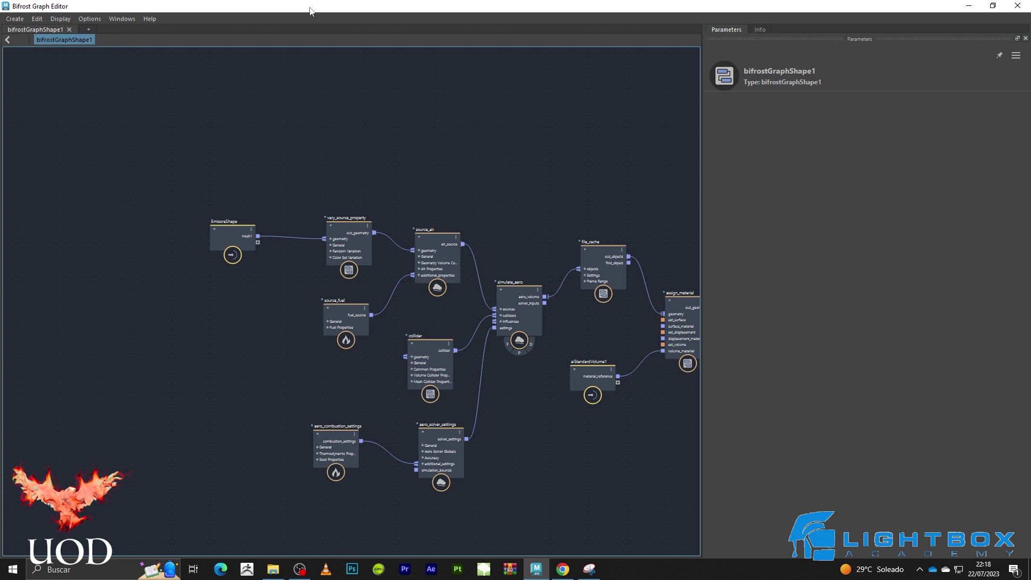
pyautogui.click(961, 7)
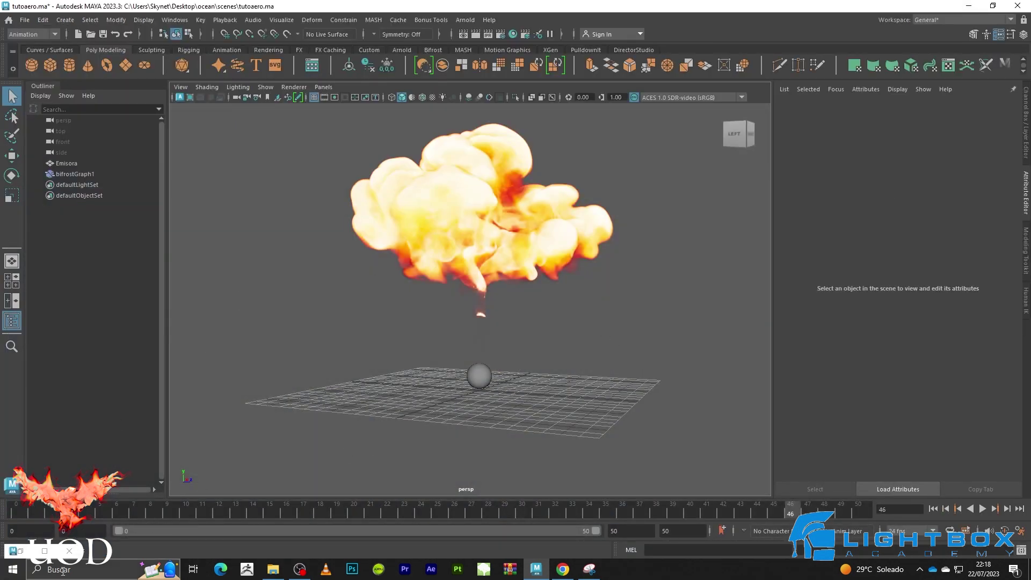
pyautogui.click(72, 543)
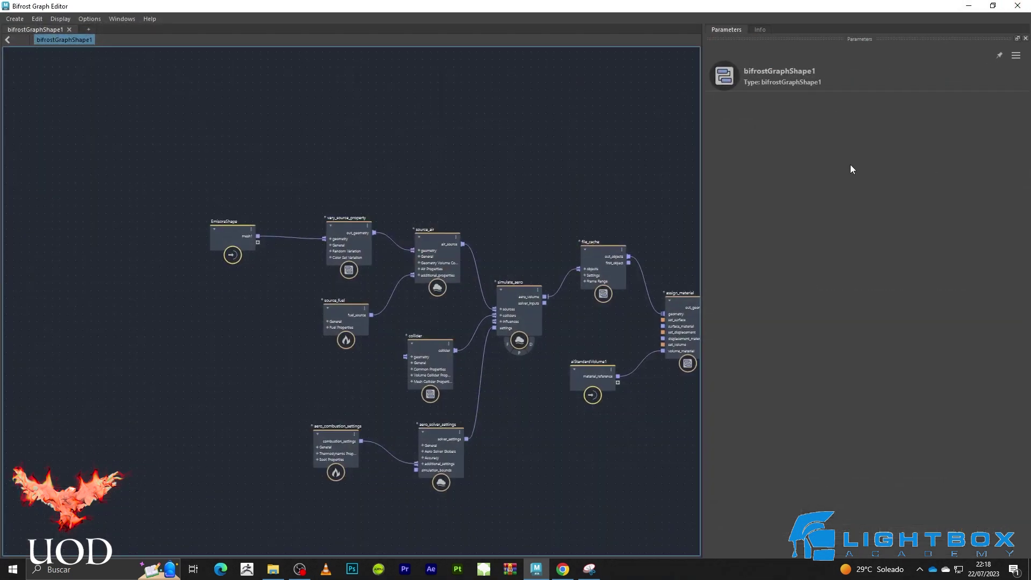
pyautogui.click(602, 250)
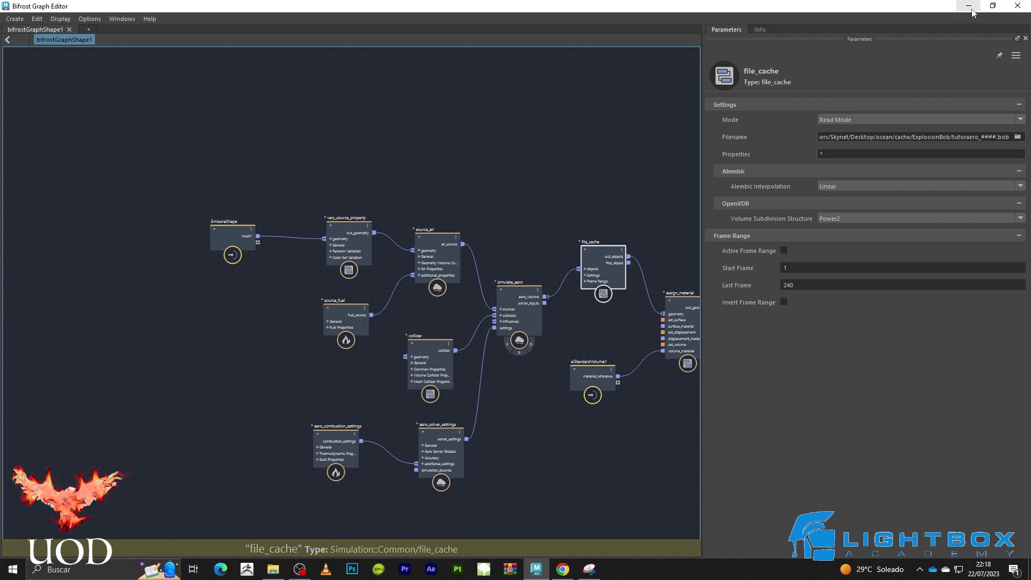
# - Minimize the graph editor, orbit the viewport, and select bifrostGraph1
pyautogui.click(968, 6)
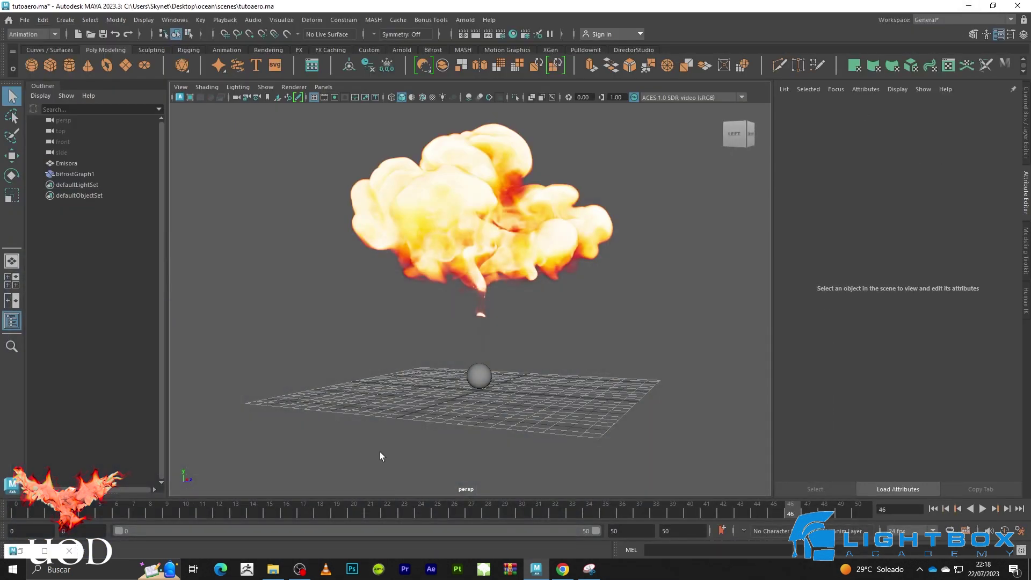
pyautogui.keyDown('alt'); pyautogui.moveTo(509, 350); pyautogui.dragTo(458, 369); pyautogui.keyUp('alt')
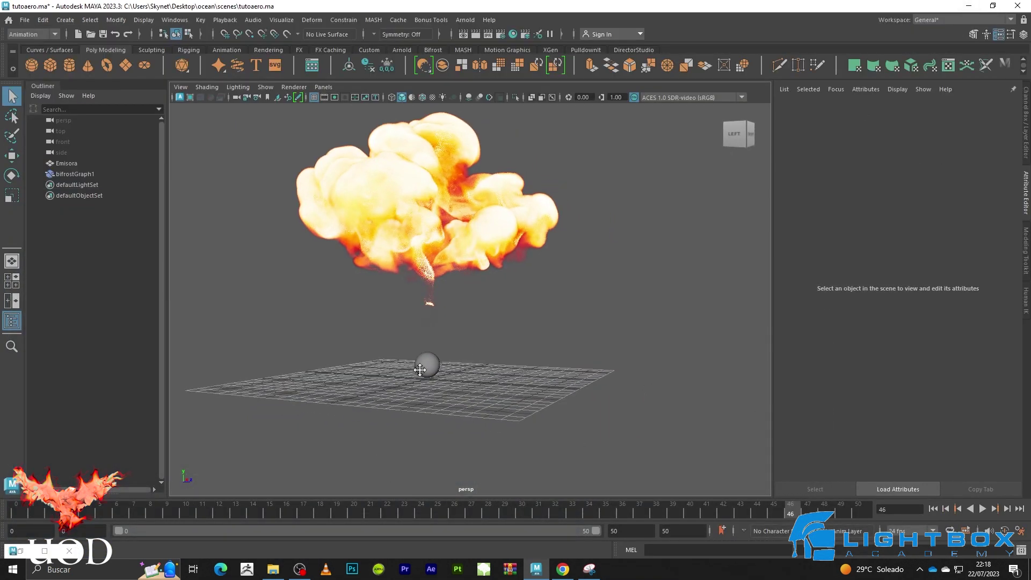
pyautogui.click(563, 308)
pyautogui.keyDown('alt'); pyautogui.moveTo(590, 322); pyautogui.dragTo(746, 308); pyautogui.keyUp('alt')
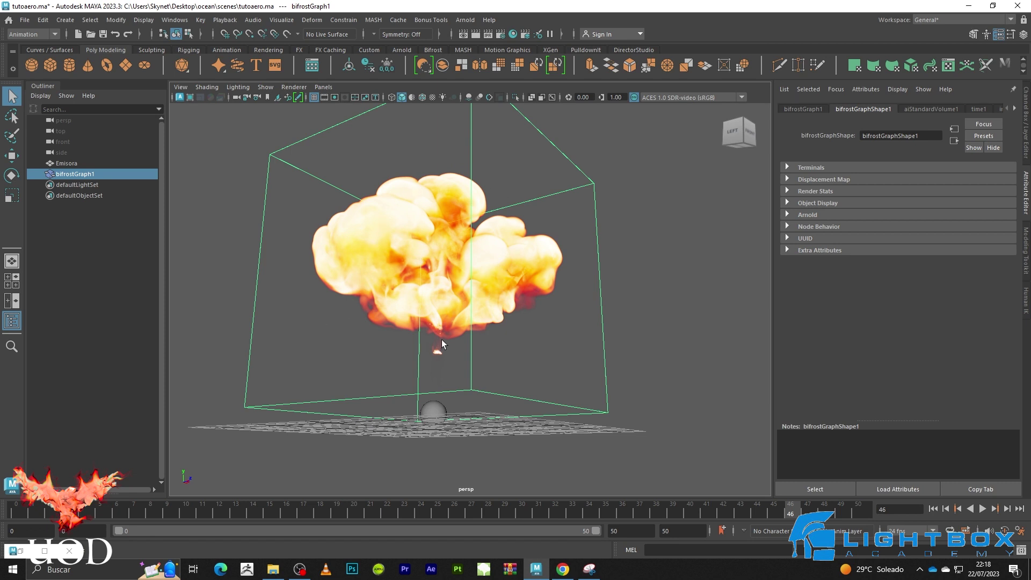
# - Set aiStandardVolume1's Density to 10, then settle on 5
pyautogui.click(524, 34)
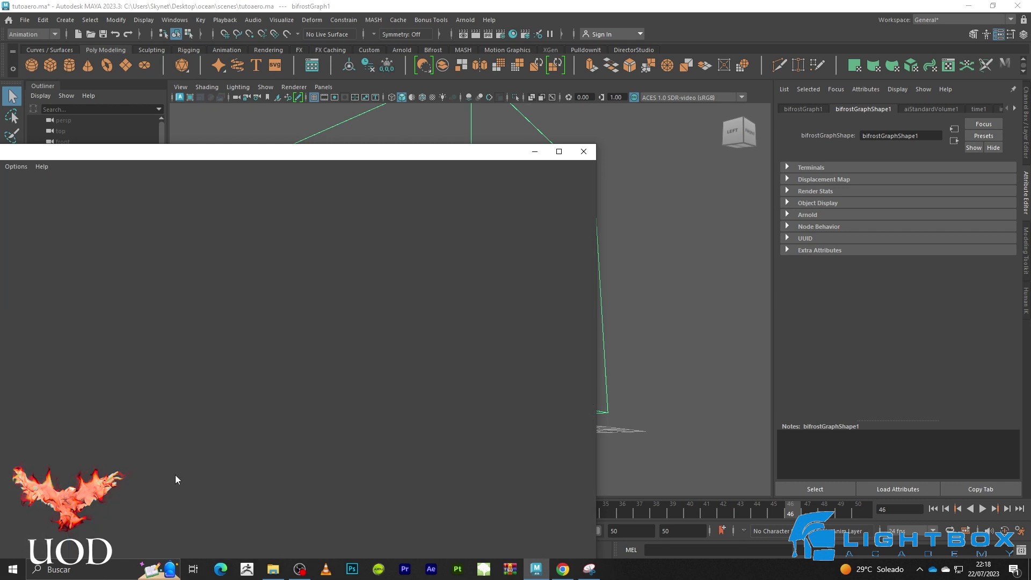
pyautogui.click(238, 395)
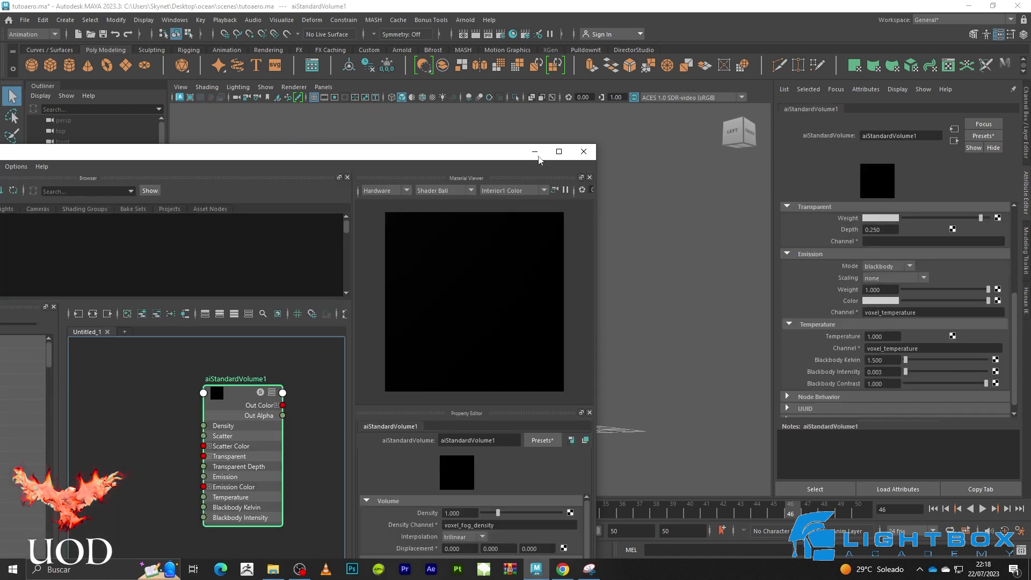
pyautogui.click(535, 151)
pyautogui.scroll(3, 869, 253)
pyautogui.scroll(2, 827, 263)
pyautogui.click(896, 221)
pyautogui.write('10')
pyautogui.press('Return')
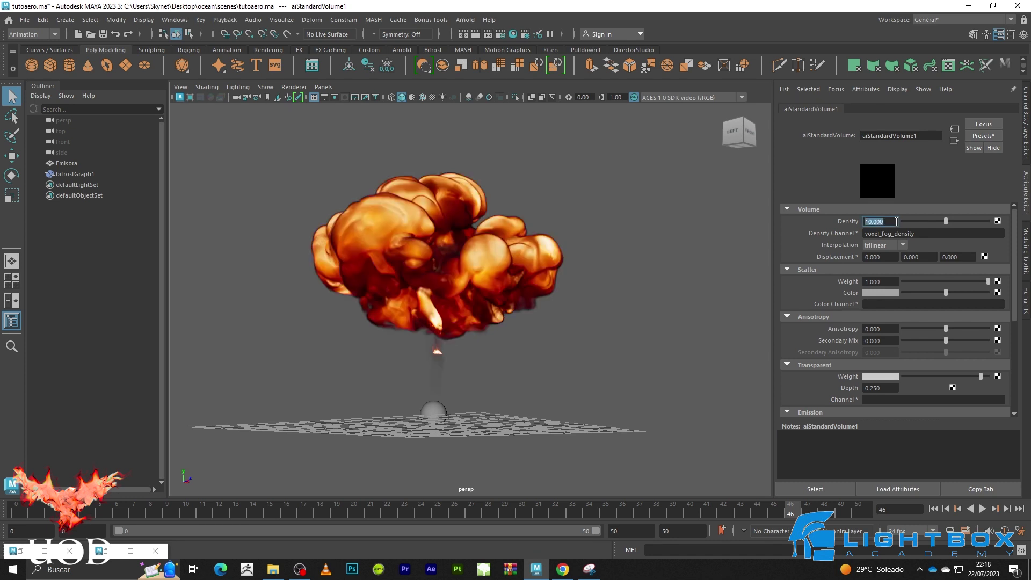
pyautogui.write('5')
pyautogui.press('Return')
# - Orbit around the denser explosion to view it from the side and behind
pyautogui.click(612, 332)
pyautogui.moveTo(578, 357)
pyautogui.keyDown('alt'); pyautogui.mouseDown()
pyautogui.moveTo(652, 377)
pyautogui.moveTo(620, 363)
pyautogui.moveTo(625, 385)
pyautogui.moveTo(663, 384)
pyautogui.moveTo(619, 336)
pyautogui.moveTo(596, 350)
pyautogui.moveTo(559, 301)
pyautogui.moveTo(576, 346)
pyautogui.moveTo(444, 357)
pyautogui.mouseUp(); pyautogui.keyUp('alt')
pyautogui.click(664, 359)
pyautogui.scroll(5, 558, 302)
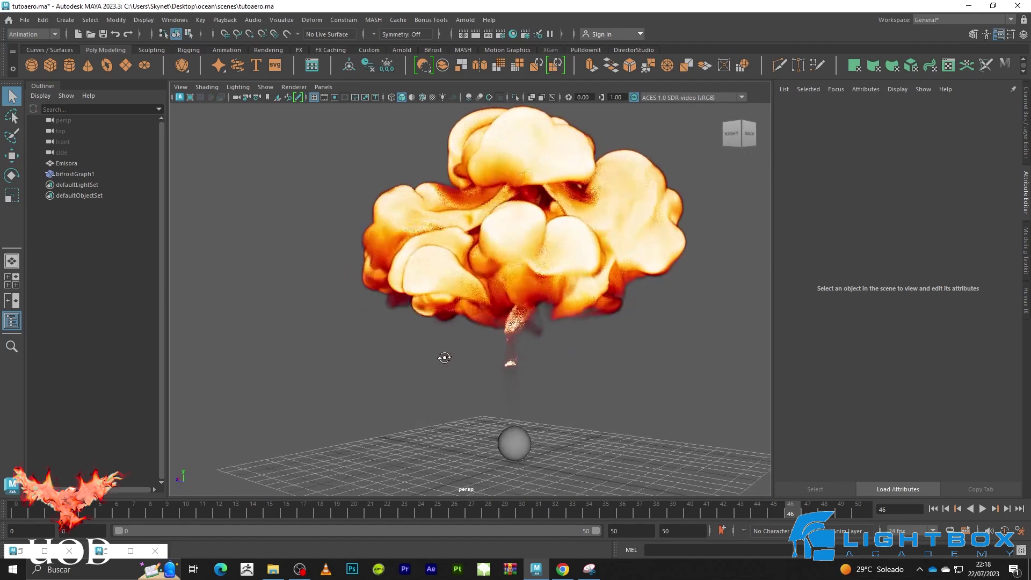
pyautogui.scroll(-5, 531, 332)
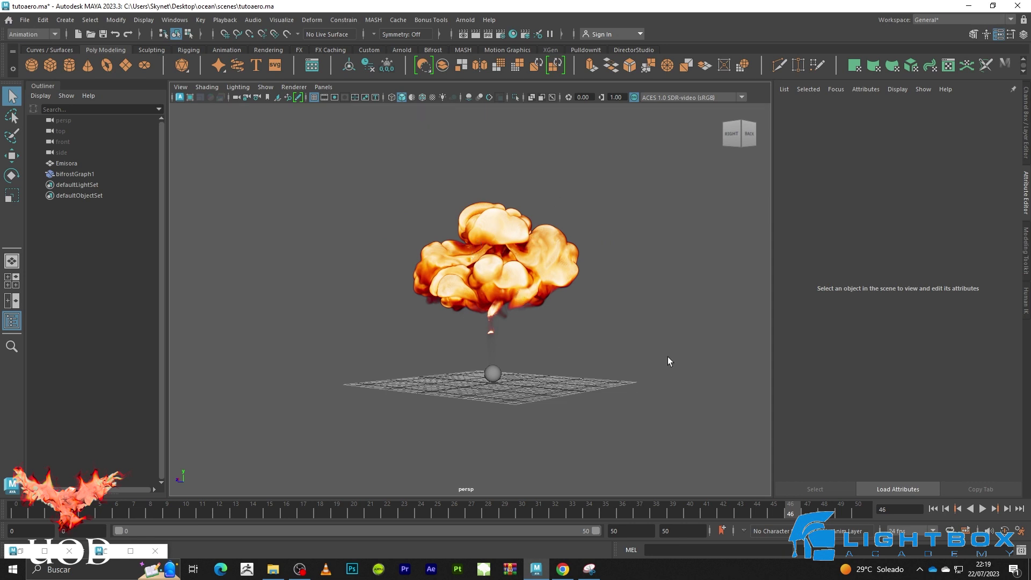
pyautogui.keyDown('alt'); pyautogui.moveTo(668, 357); pyautogui.dragTo(619, 349); pyautogui.keyUp('alt')
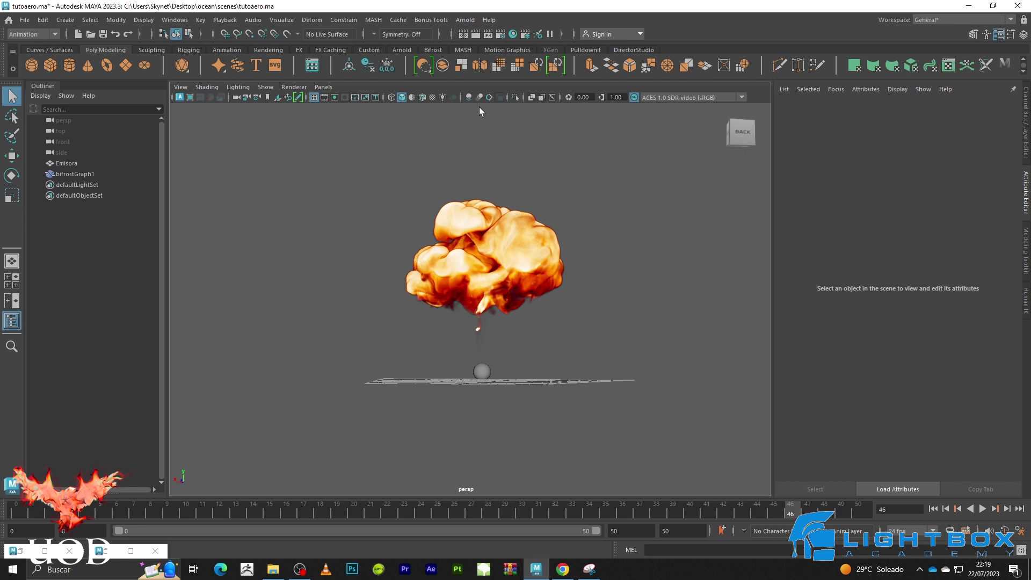
pyautogui.keyDown('alt'); pyautogui.moveTo(622, 340); pyautogui.dragTo(594, 327); pyautogui.keyUp('alt')
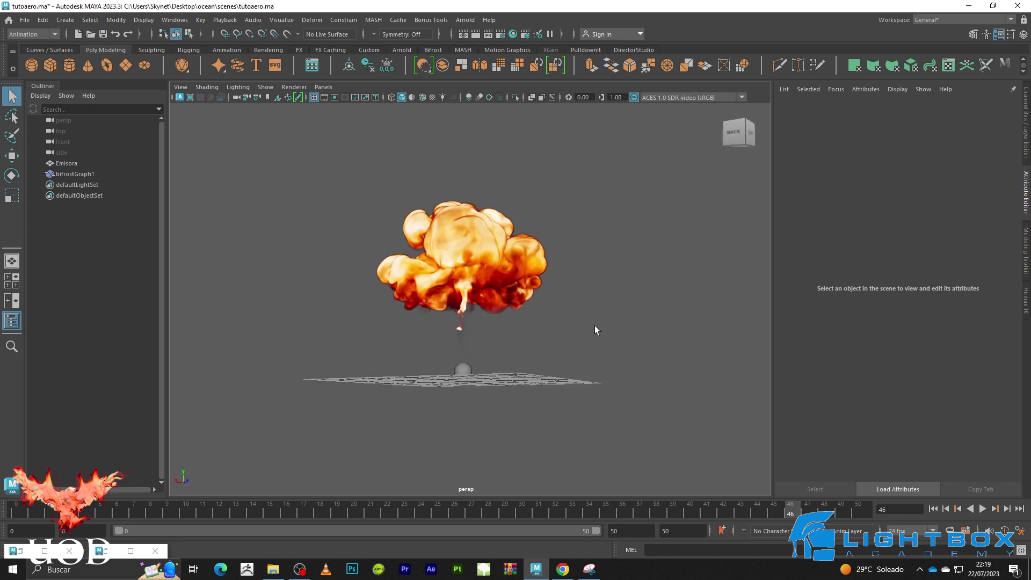
# - Add a vary_source_property node from a 'vary' search and place it at the graph's upper left
pyautogui.click(105, 548)
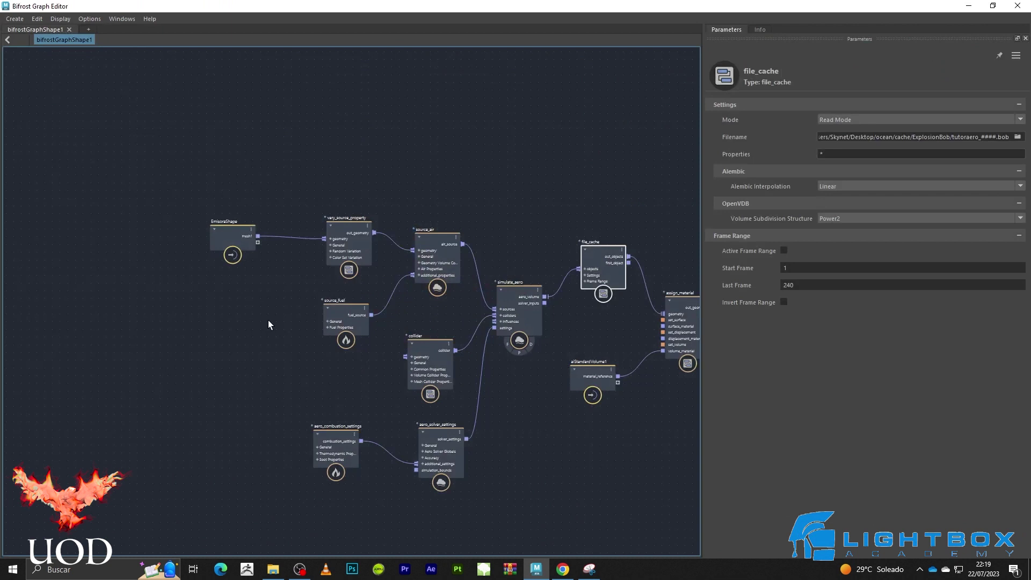
pyautogui.moveTo(464, 158); pyautogui.dragTo(443, 155, button='middle')
pyautogui.click(443, 155)
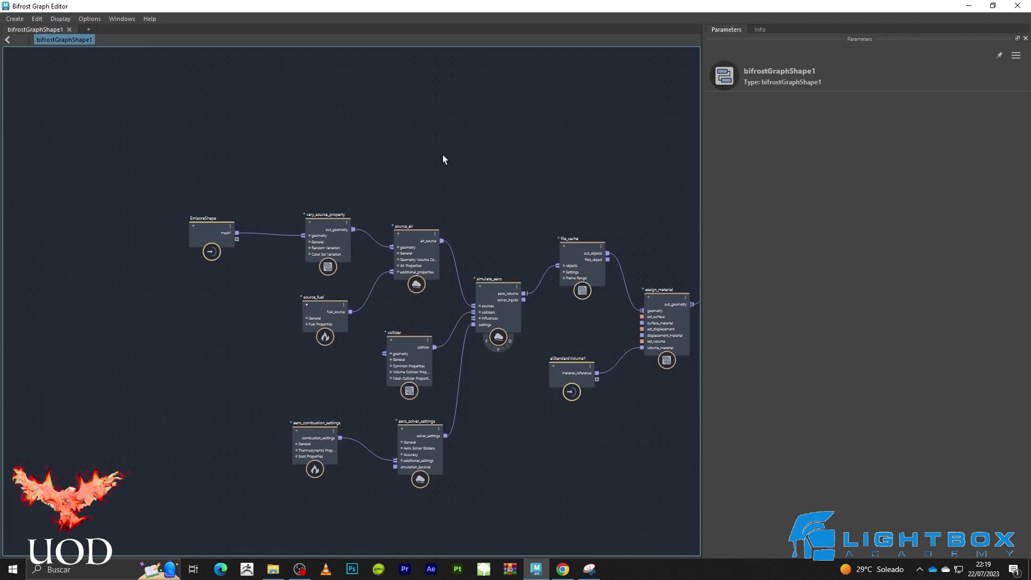
pyautogui.press('Tab')
pyautogui.write('vary')
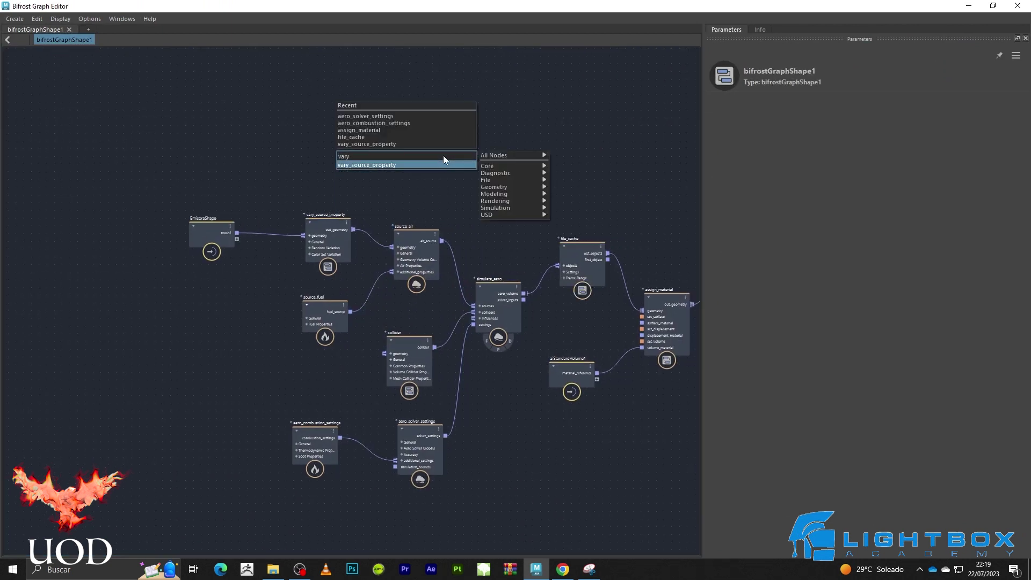
pyautogui.press('Return')
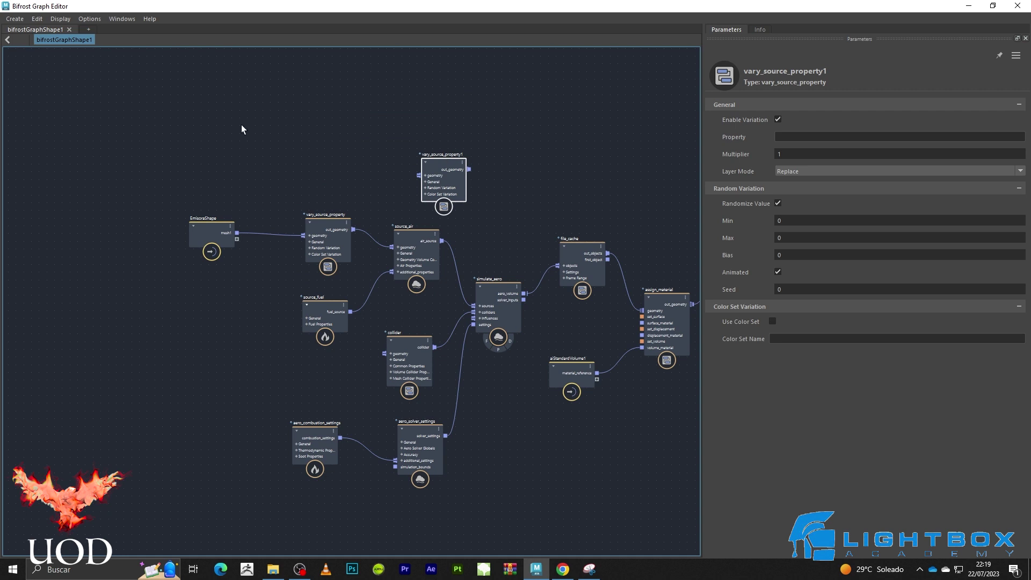
pyautogui.moveTo(237, 126); pyautogui.dragTo(266, 159)
pyautogui.click(420, 188)
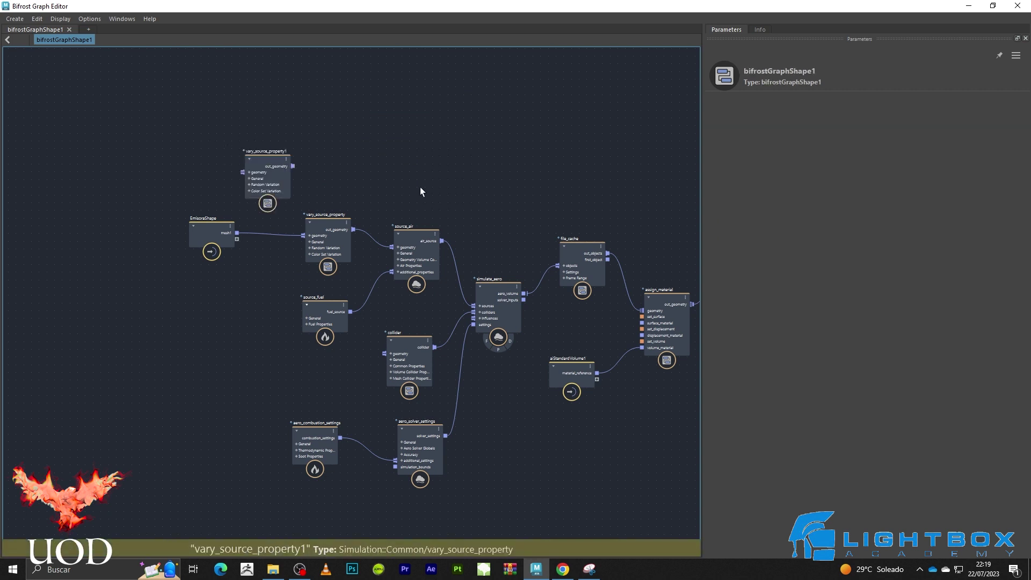
# - Read source_air's documentation, copy the initial_speed property name, and view vary_source_property1's docs
pyautogui.click(414, 236)
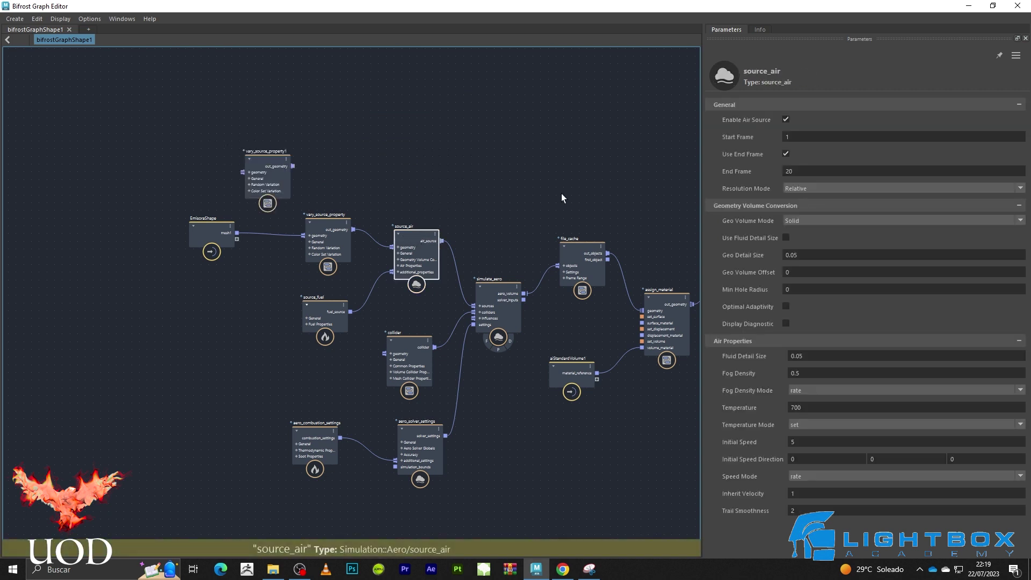
pyautogui.click(760, 29)
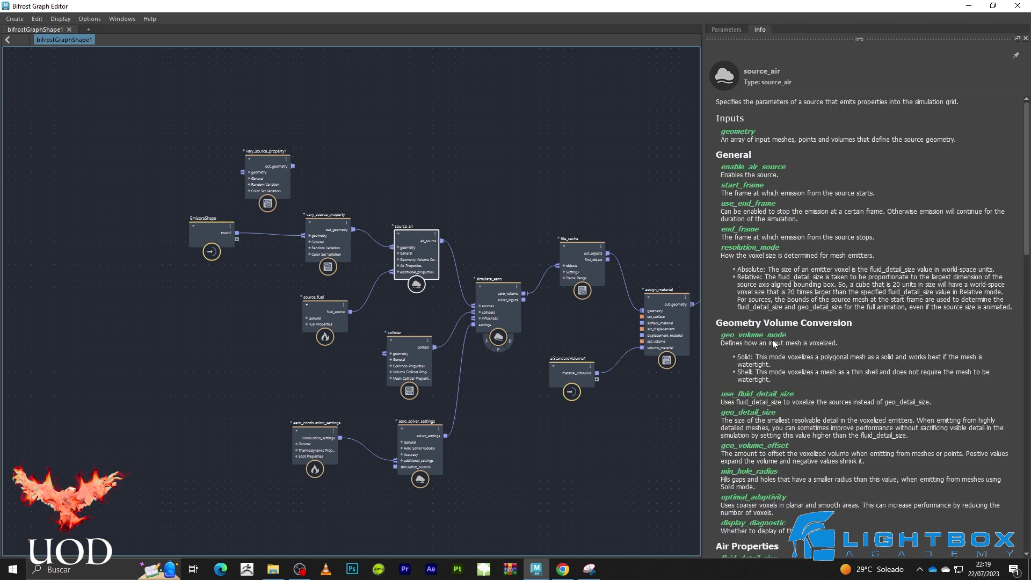
pyautogui.scroll(-3, 752, 328)
pyautogui.scroll(-1, 752, 328)
pyautogui.scroll(-3, 733, 360)
pyautogui.scroll(-2, 733, 360)
pyautogui.scroll(-3, 732, 359)
pyautogui.scroll(-3, 743, 348)
pyautogui.scroll(-3, 743, 348)
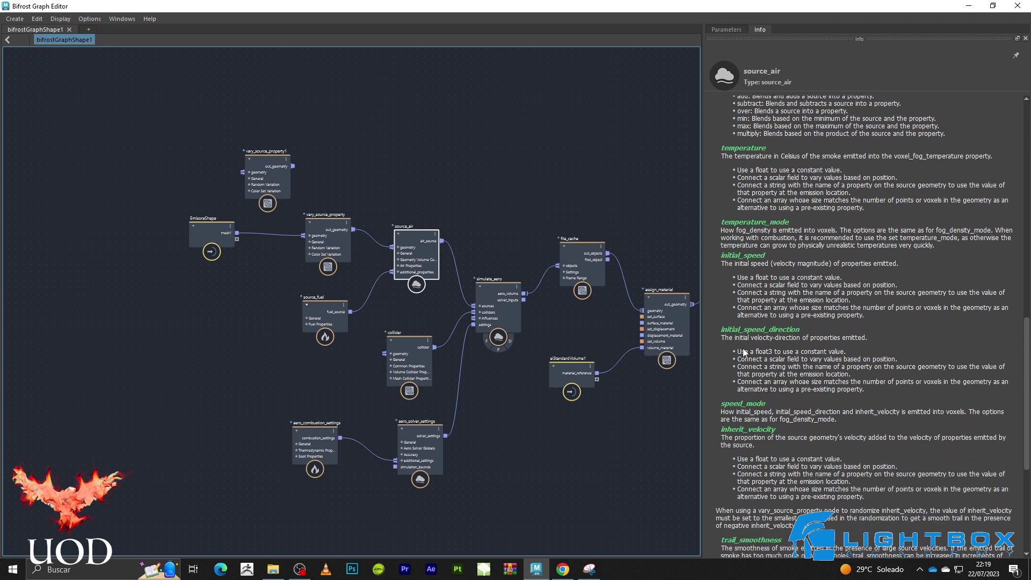
pyautogui.scroll(-3, 742, 348)
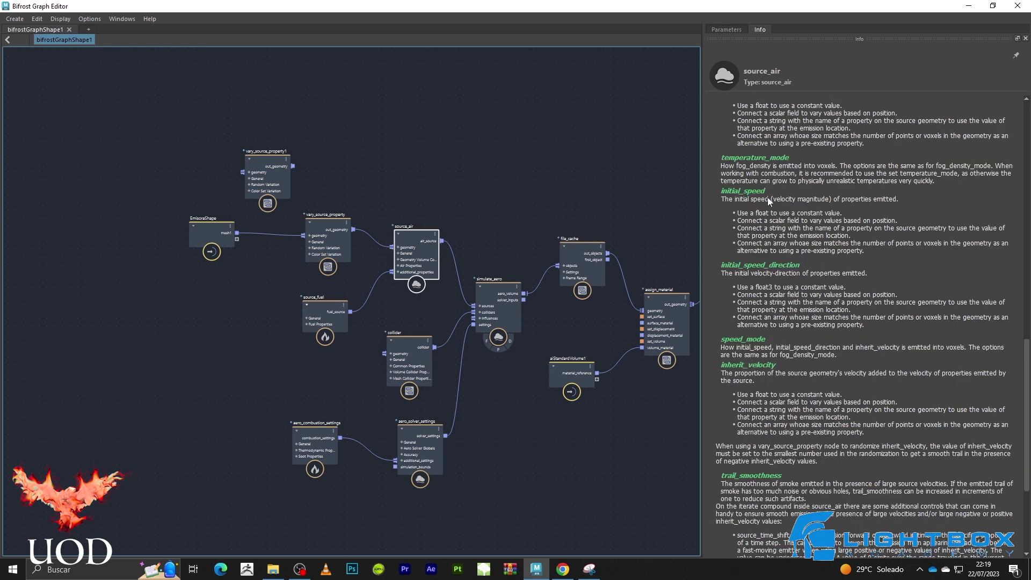
pyautogui.moveTo(765, 193); pyautogui.dragTo(722, 193)
pyautogui.hotkey('ctrl', 'c')
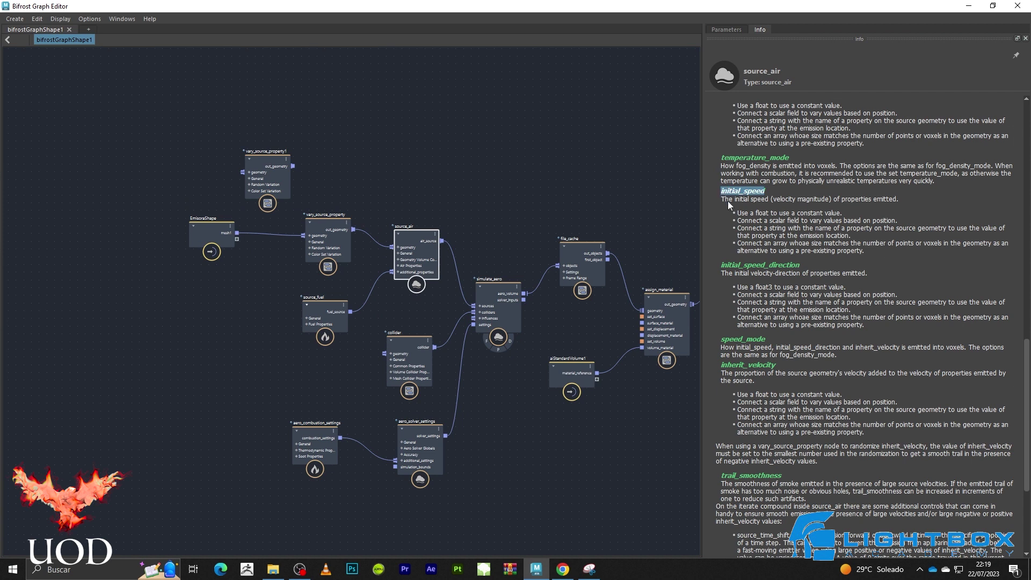
pyautogui.click(289, 142)
pyautogui.click(271, 161)
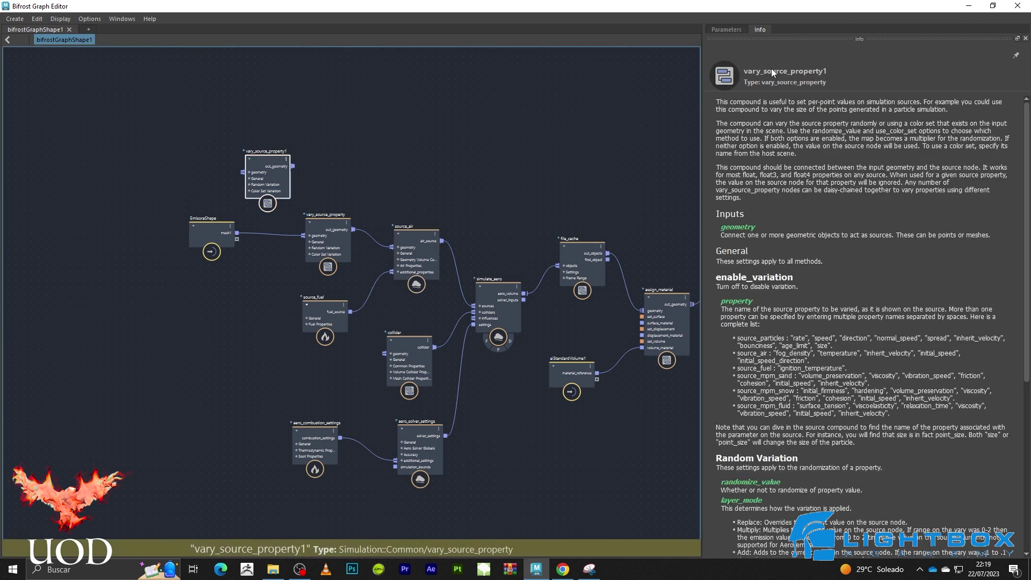
# - Make vary_source_property1 randomize initial_speed in Replace mode between Min 2 and Max 12
pyautogui.click(726, 29)
pyautogui.click(805, 138)
pyautogui.hotkey('ctrl', 'v')
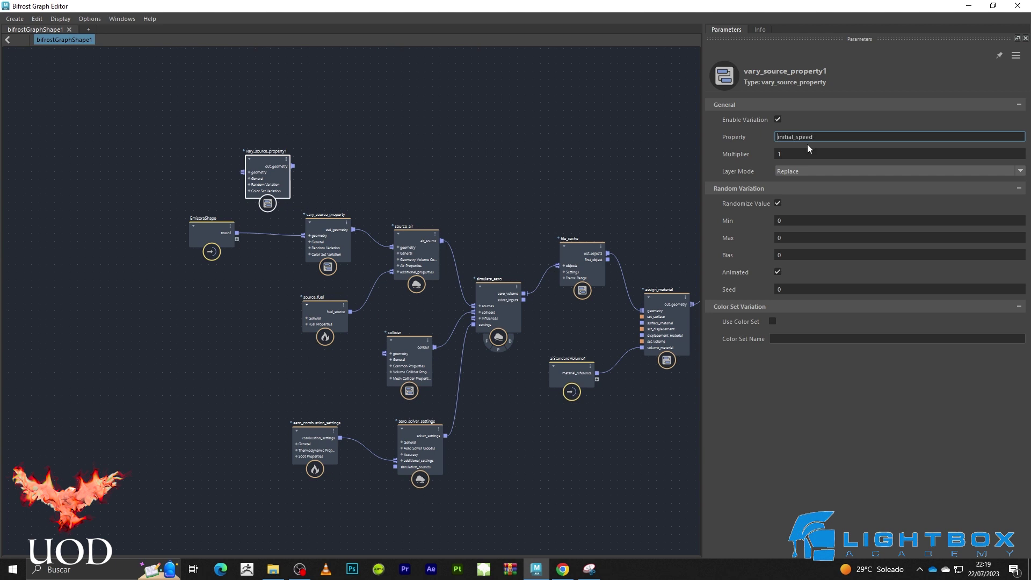
pyautogui.click(805, 171)
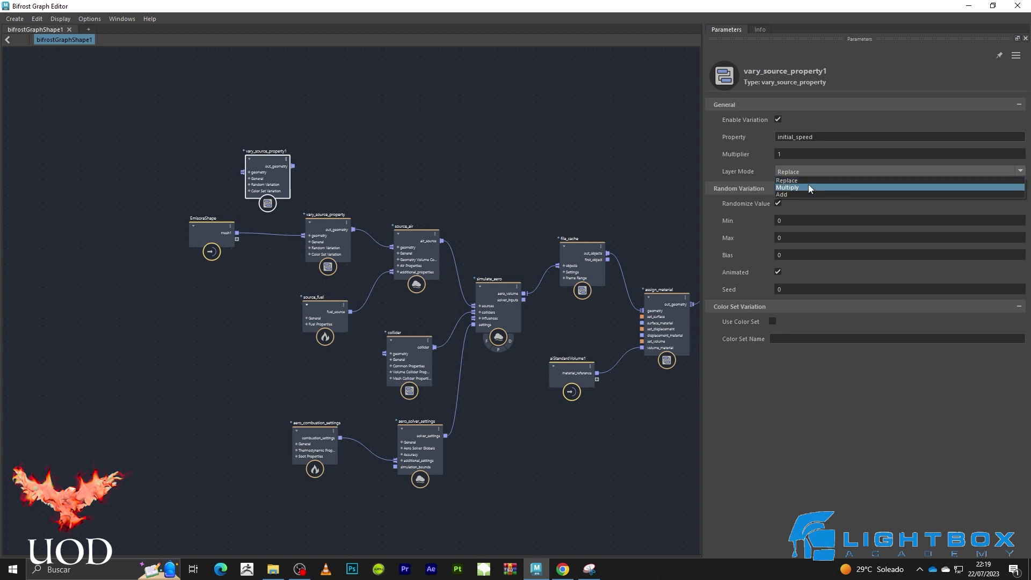
pyautogui.click(731, 157)
pyautogui.click(792, 221)
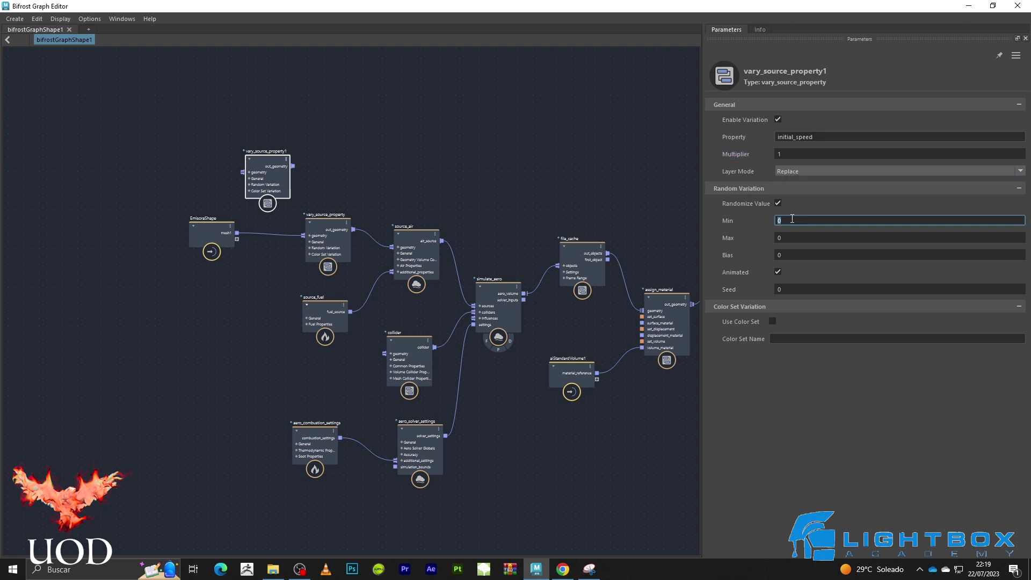
pyautogui.write('2')
pyautogui.click(803, 237)
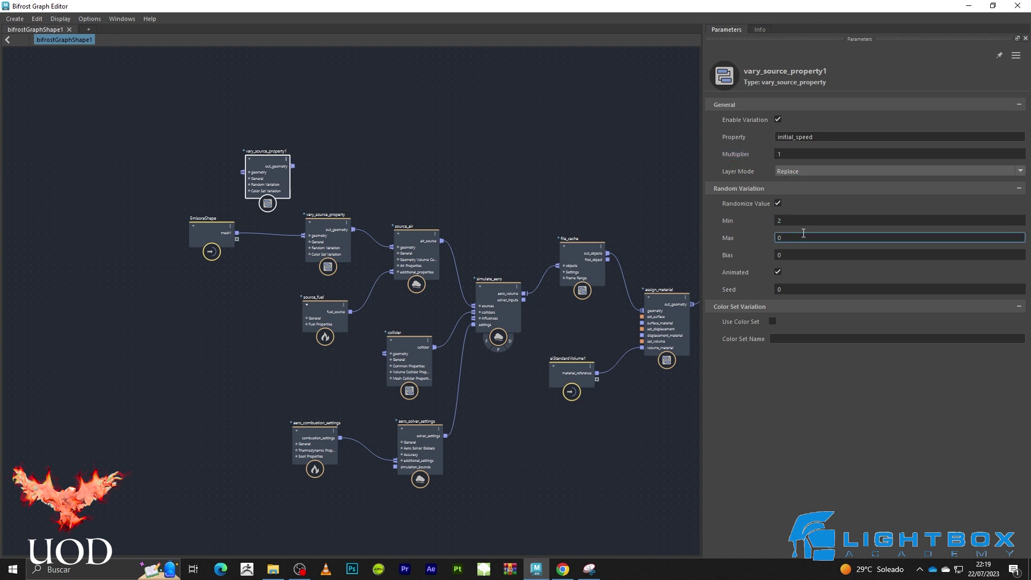
pyautogui.write('12')
pyautogui.click(394, 144)
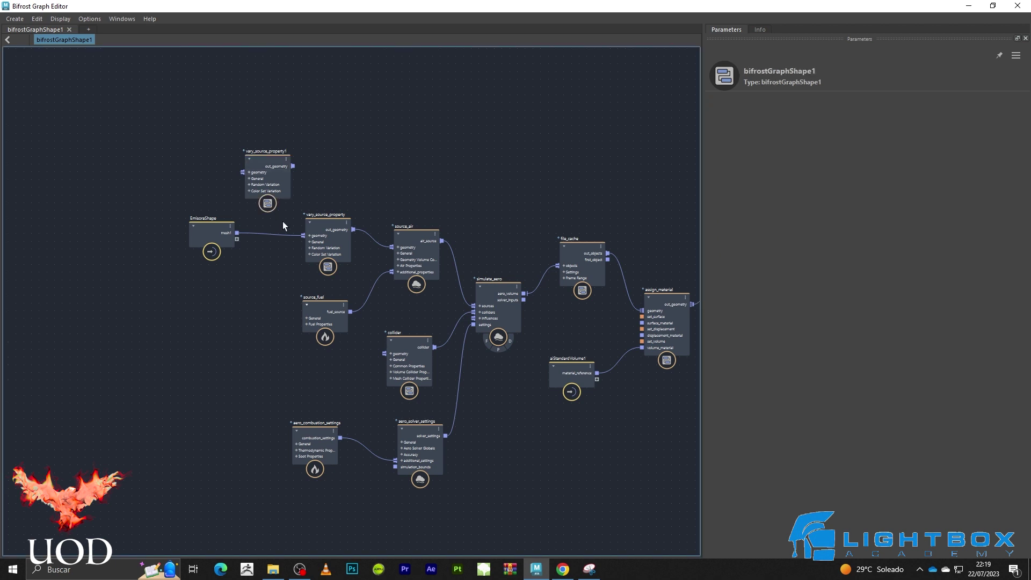
pyautogui.scroll(1, 274, 226)
pyautogui.scroll(1, 322, 177)
pyautogui.scroll(1, 397, 163)
# - Wire vary_source_property1's output into vary_source_property and delete the direct mesh wire
pyautogui.scroll(1, 196, 235)
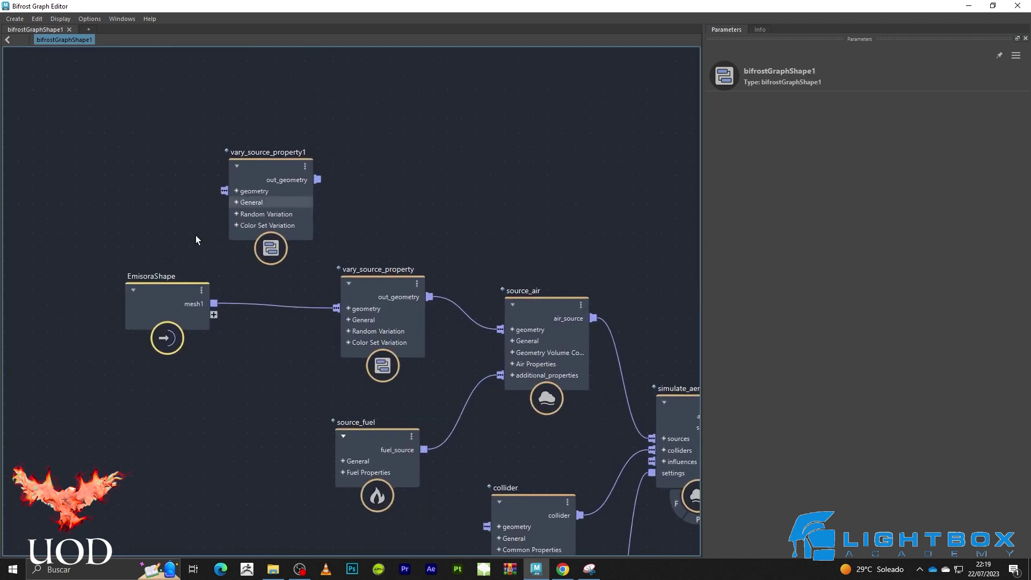
pyautogui.scroll(1, 167, 301)
pyautogui.moveTo(167, 301)
pyautogui.mouseDown()
pyautogui.moveTo(71, 281)
pyautogui.moveTo(213, 194)
pyautogui.mouseUp()
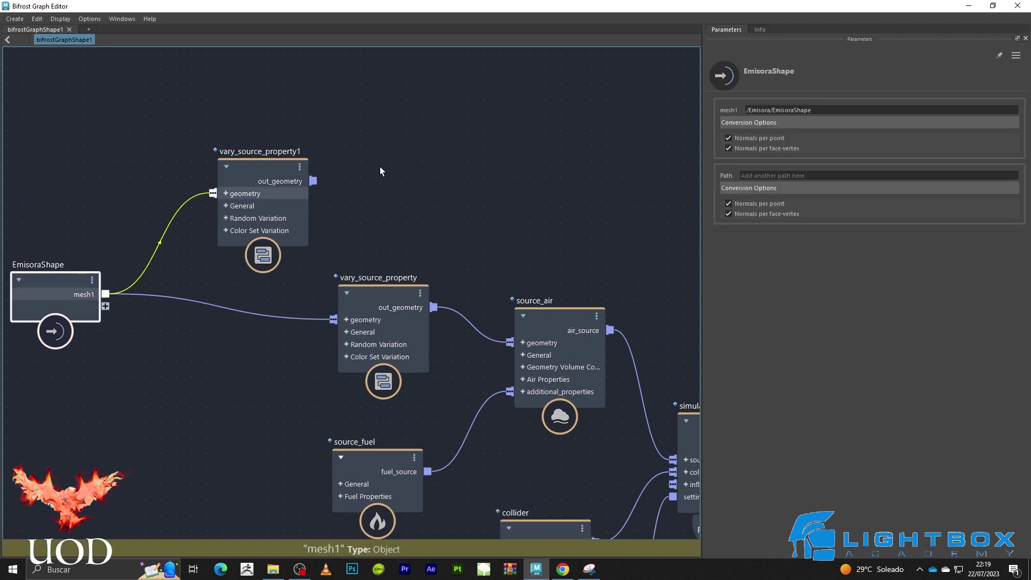
pyautogui.click(355, 180)
pyautogui.moveTo(313, 181); pyautogui.dragTo(335, 320)
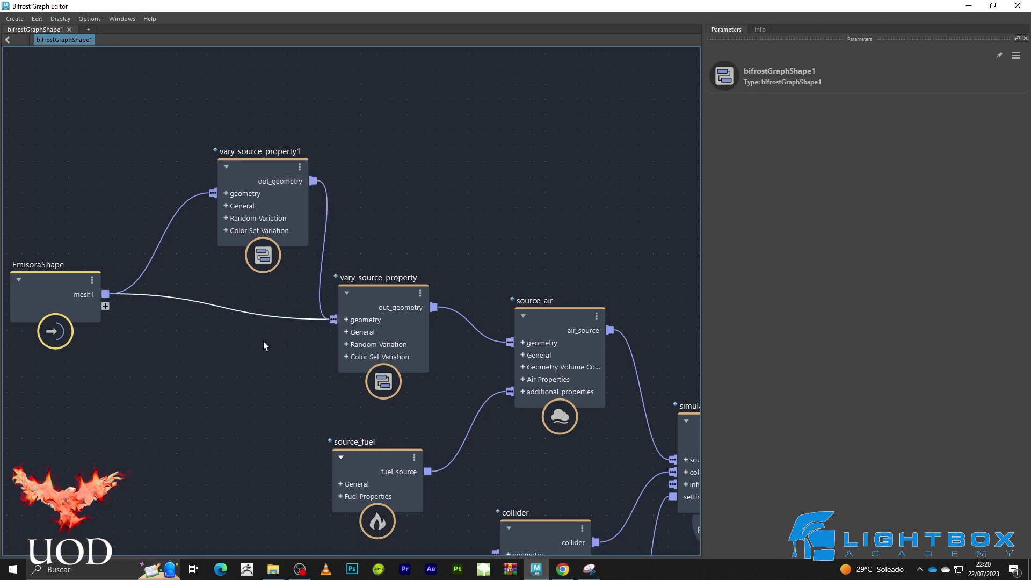
pyautogui.press('Delete')
# - Rename vary_source_property to vary_source_property_TEMP
pyautogui.doubleClick(392, 276)
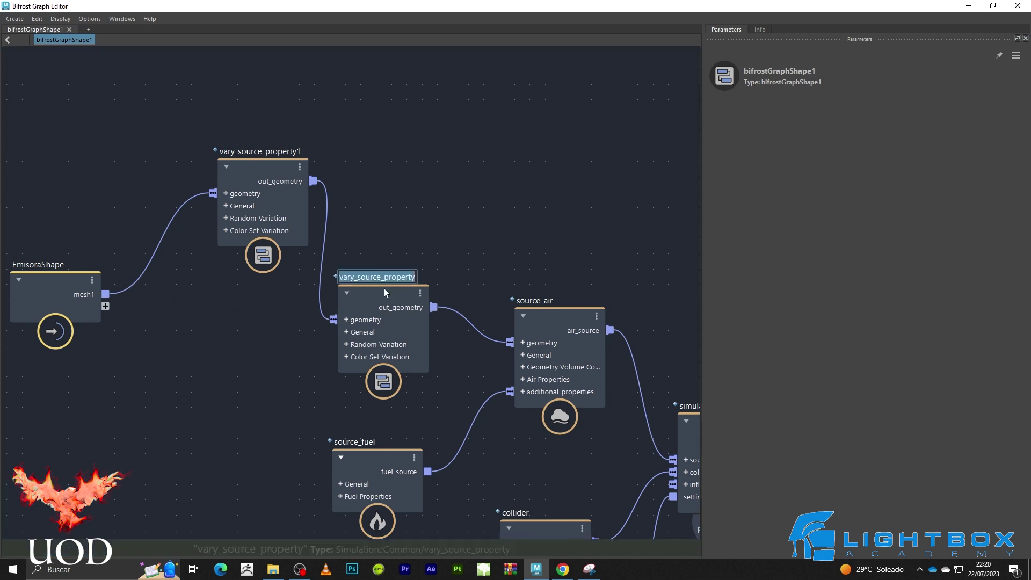
pyautogui.click(409, 277)
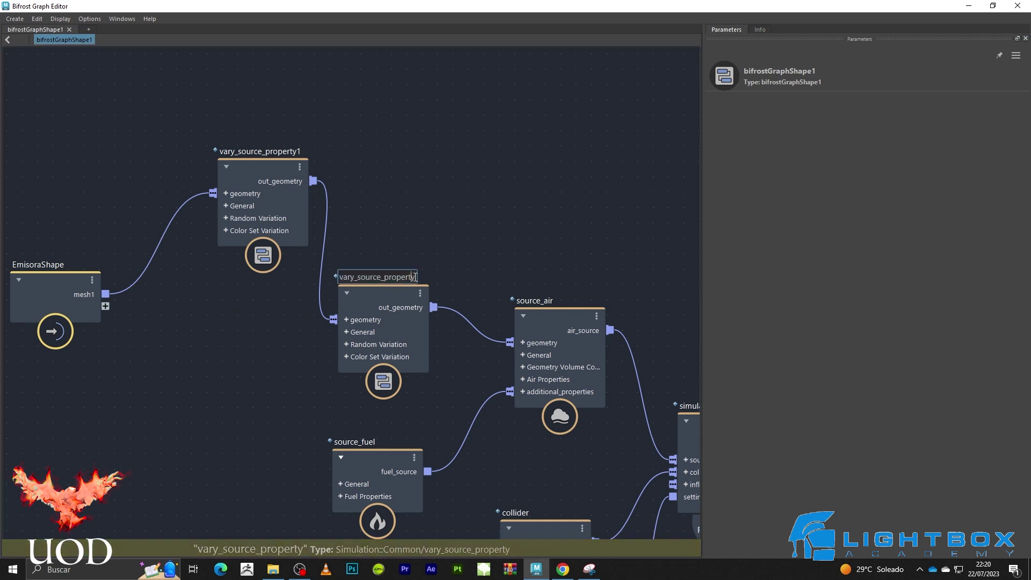
pyautogui.write('_TEMP')
pyautogui.press('Return')
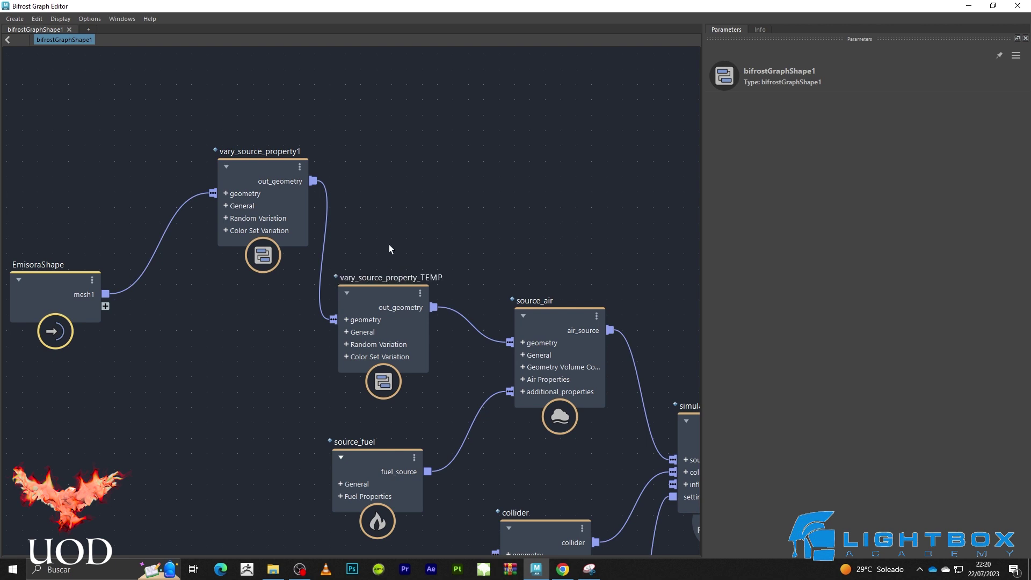
# - Rename vary_source_property1 to vary_source_property_INIT_SPEED and review the whole network
pyautogui.doubleClick(289, 150)
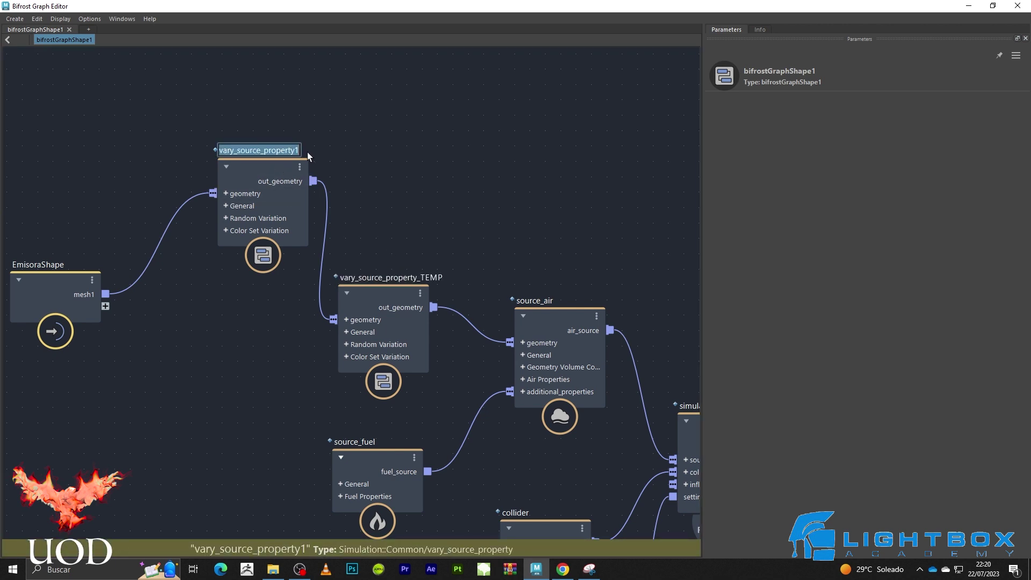
pyautogui.press('Right')
pyautogui.press('BackSpace')
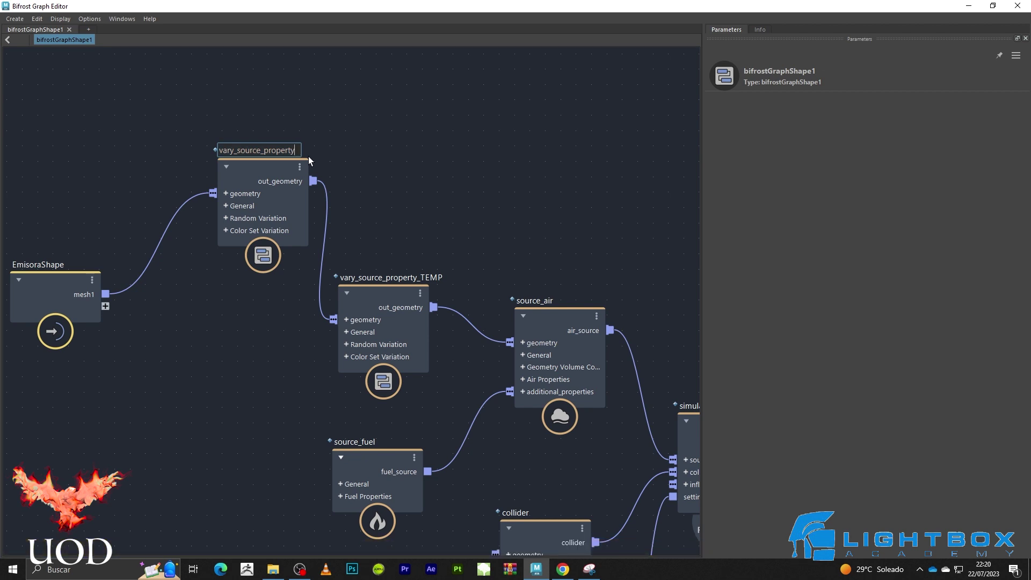
pyautogui.write('INIT_s')
pyautogui.press('BackSpace')
pyautogui.write('SPEED')
pyautogui.press('Return')
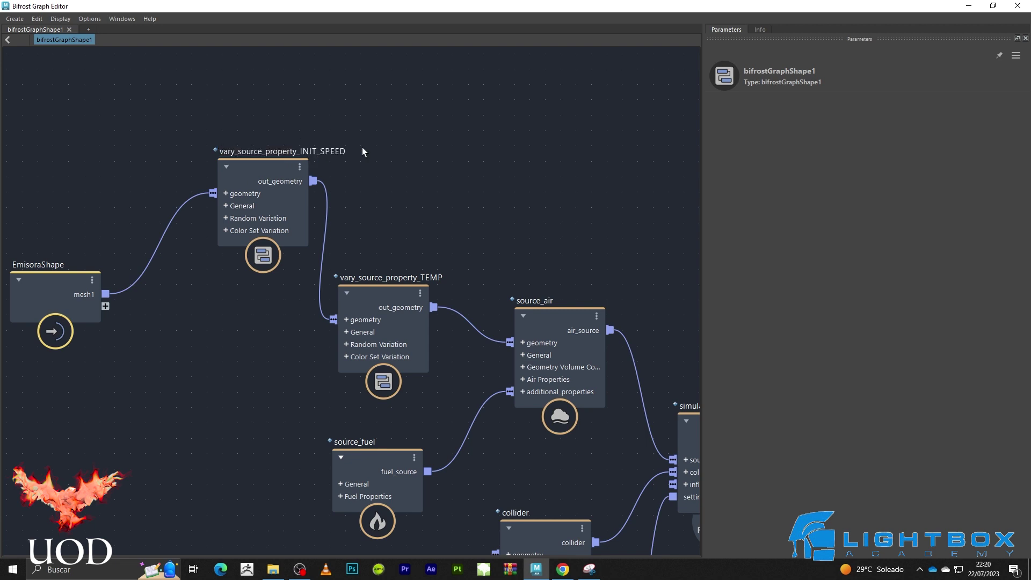
pyautogui.scroll(-1, 424, 138)
pyautogui.scroll(-2, 472, 134)
pyautogui.moveTo(471, 139); pyautogui.dragTo(334, 152, button='middle')
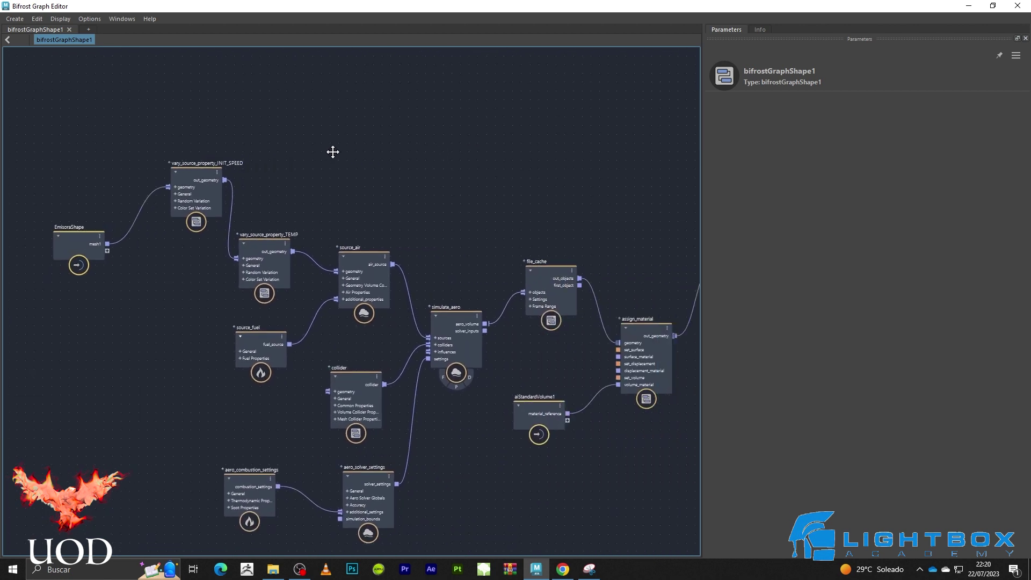
pyautogui.moveTo(200, 176); pyautogui.dragTo(179, 186)
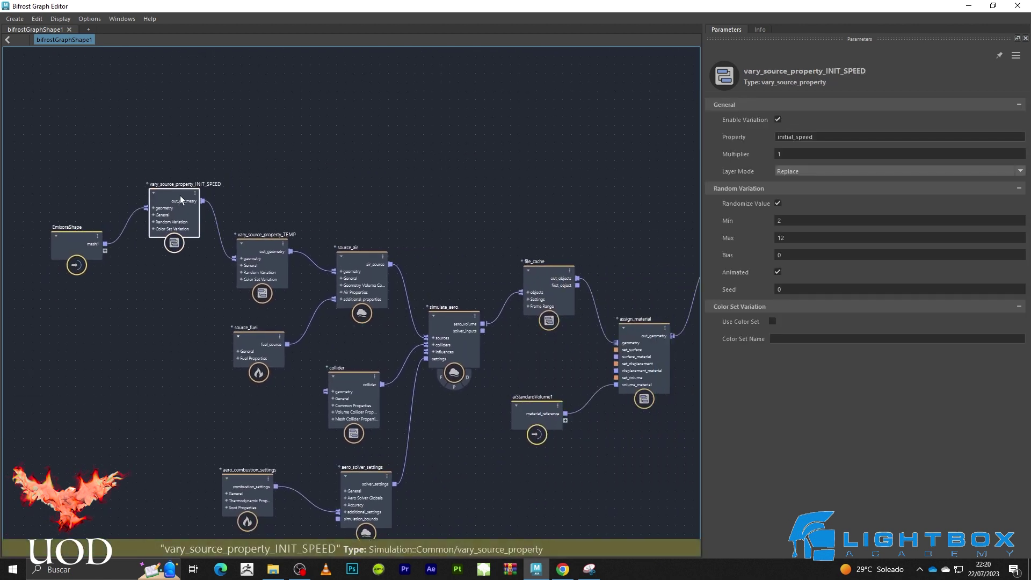
# - Lower source_air's End Frame from 20 to 10 and review source_fuel's settings
pyautogui.click(405, 167)
pyautogui.moveTo(404, 168); pyautogui.dragTo(379, 152, button='middle')
pyautogui.scroll(1, 179, 284)
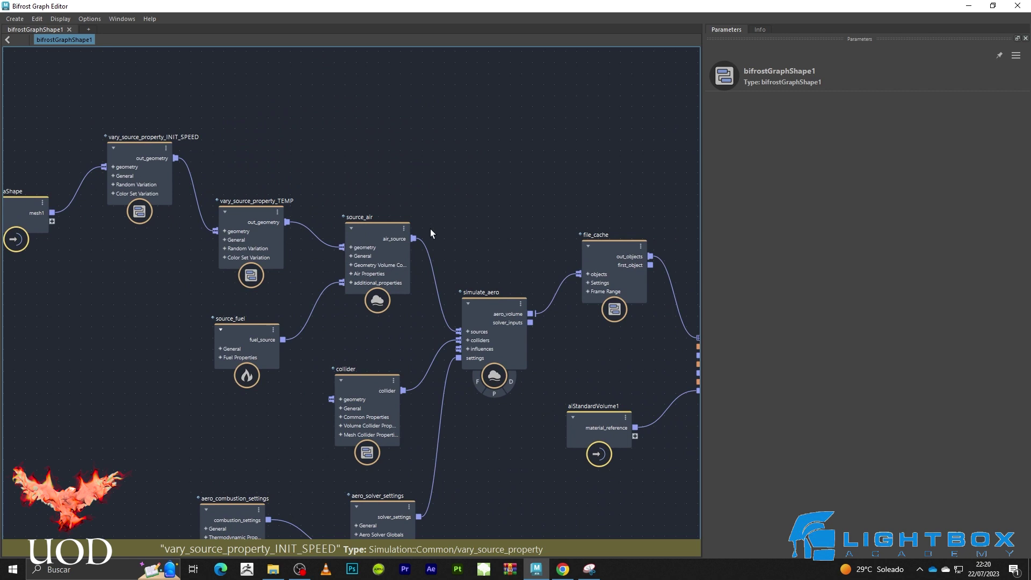
pyautogui.click(386, 227)
pyautogui.moveTo(803, 172); pyautogui.dragTo(713, 237)
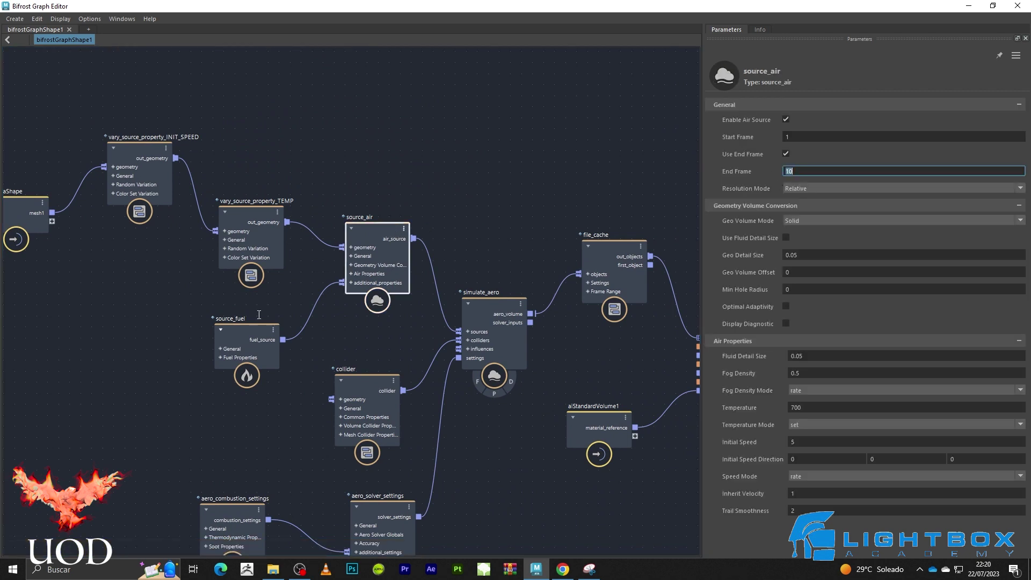
pyautogui.click(245, 337)
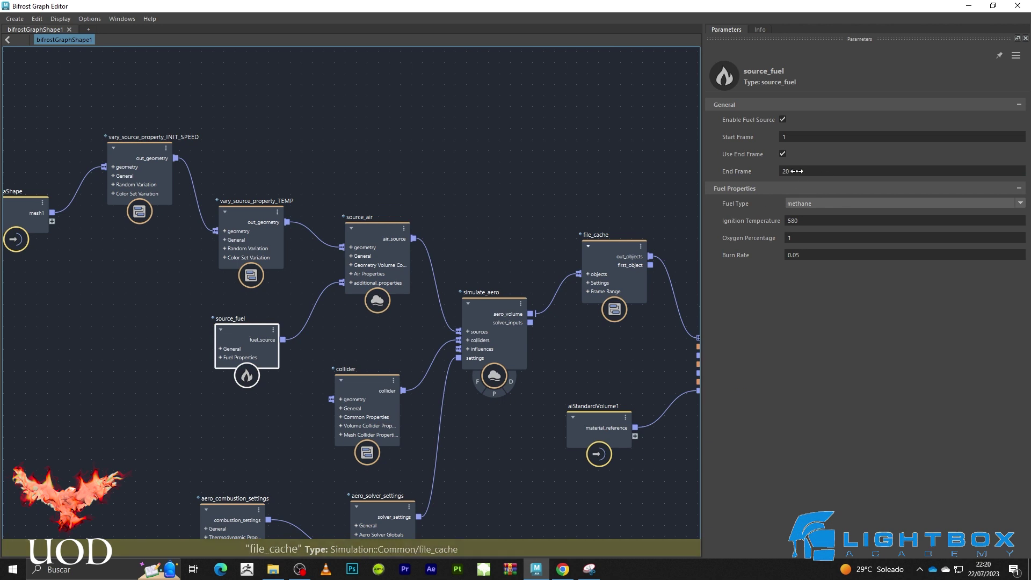
pyautogui.click(488, 168)
pyautogui.moveTo(514, 182); pyautogui.dragTo(513, 182, button='middle')
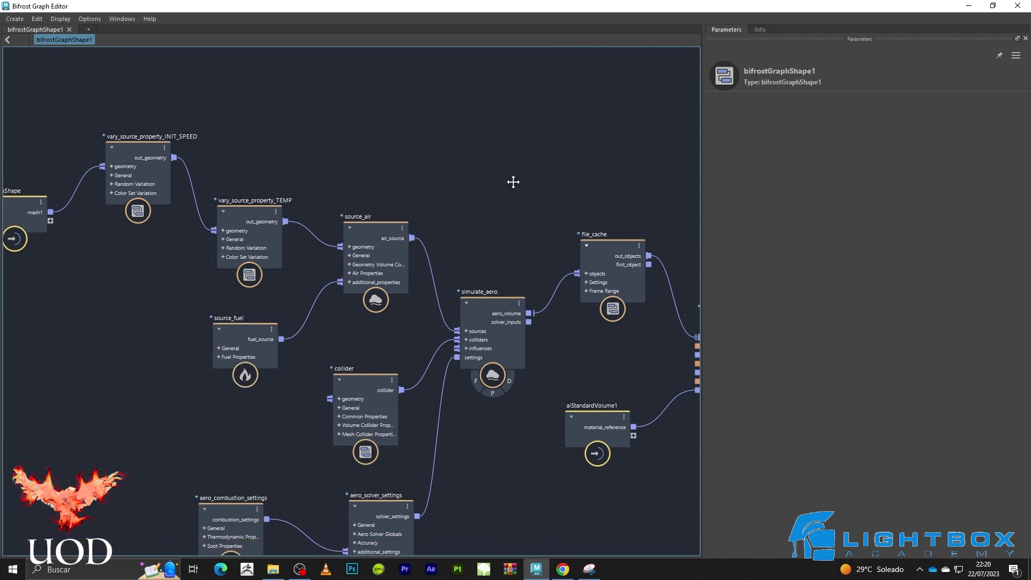
pyautogui.scroll(-2, 352, 116)
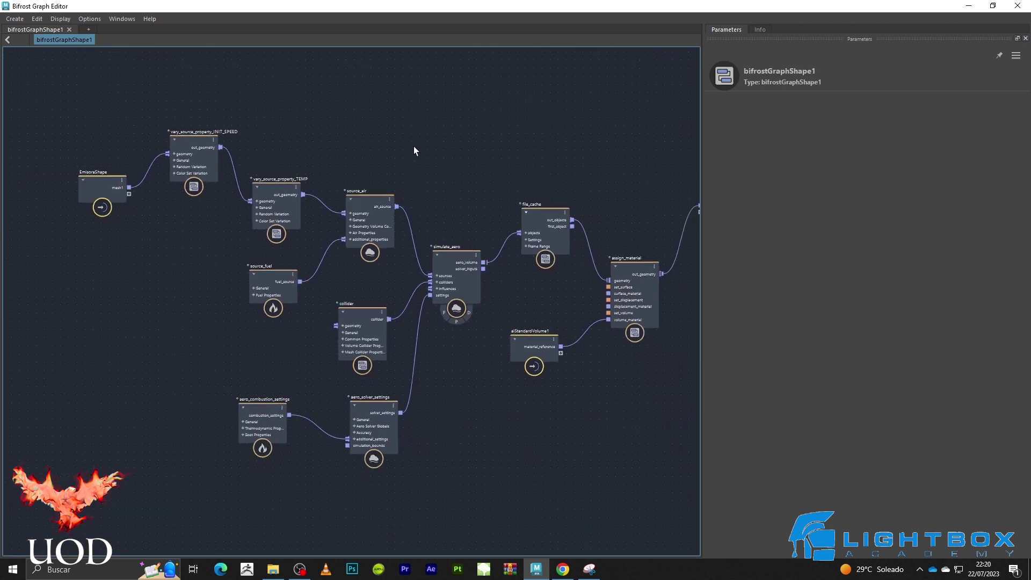
pyautogui.click(969, 6)
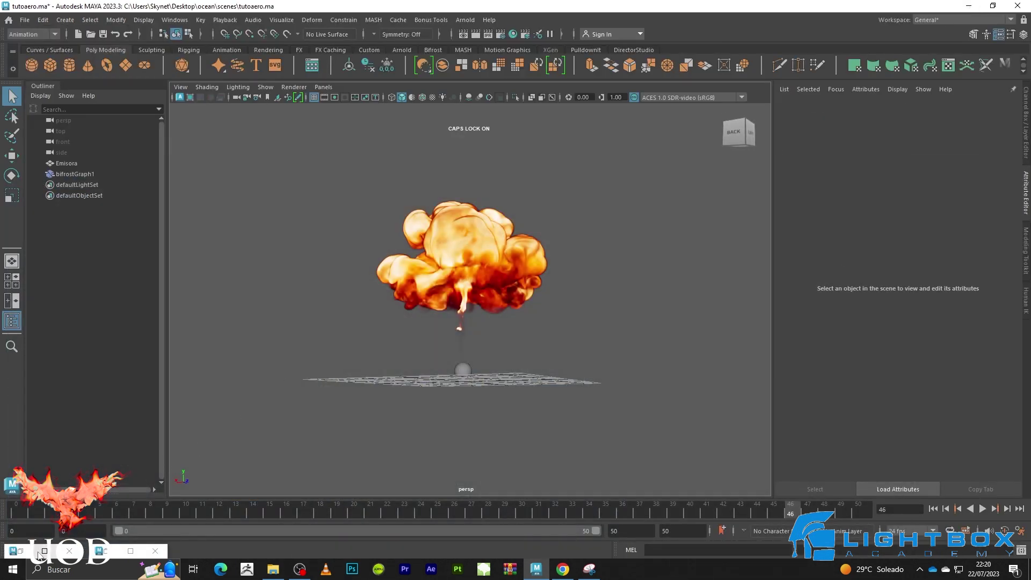
# - Switch file_cache to Write Mode and play the simulation from frame 0 to write the cache
pyautogui.click(45, 550)
pyautogui.moveTo(572, 146); pyautogui.dragTo(539, 138, button='middle')
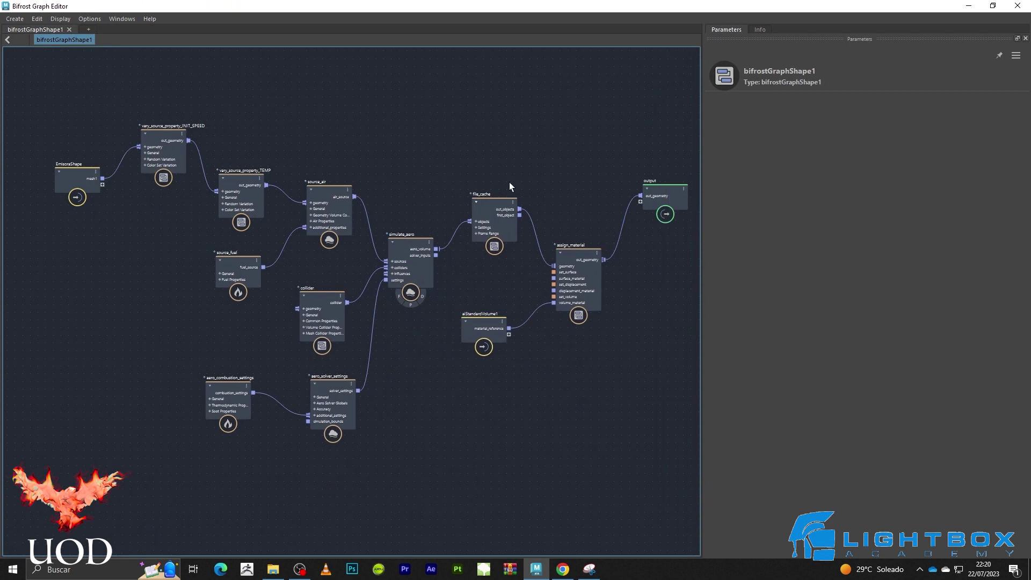
pyautogui.click(495, 204)
pyautogui.click(859, 142)
pyautogui.click(969, 6)
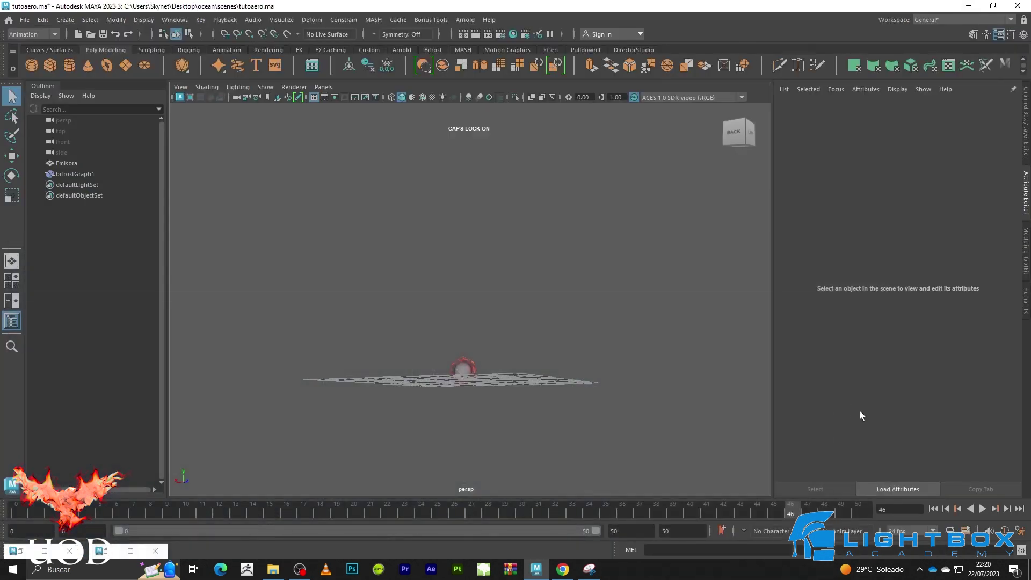
pyautogui.click(933, 508)
pyautogui.click(981, 509)
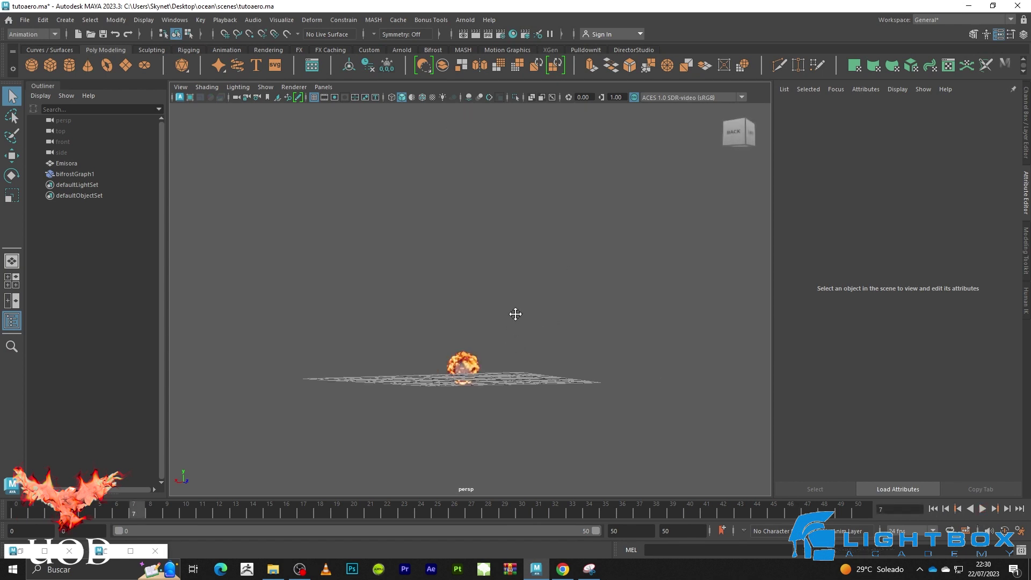
pyautogui.keyDown('alt'); pyautogui.moveTo(516, 314); pyautogui.dragTo(511, 260); pyautogui.keyUp('alt')
pyautogui.scroll(5, 512, 259)
pyautogui.scroll(2, 513, 260)
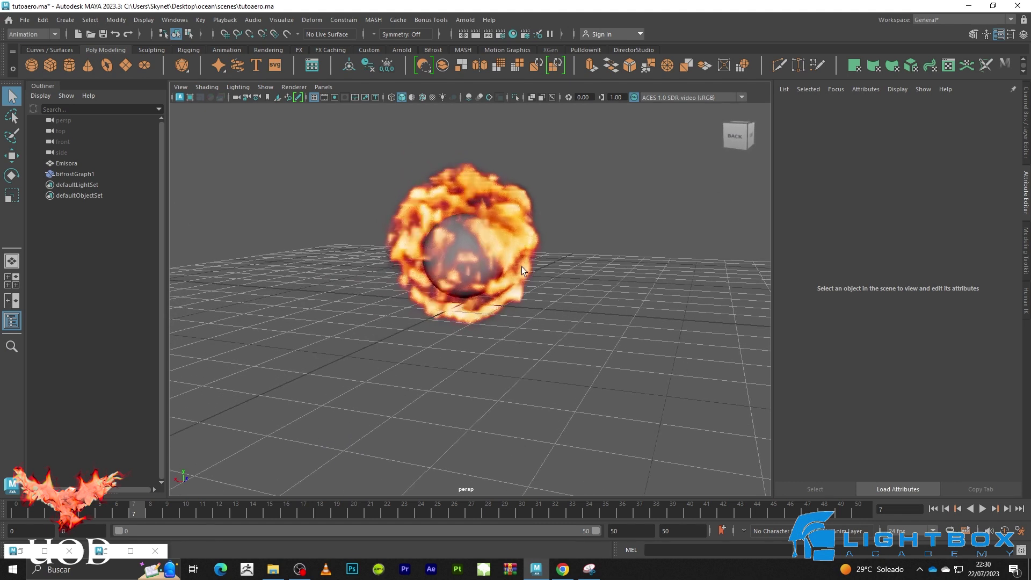
pyautogui.scroll(-5, 521, 268)
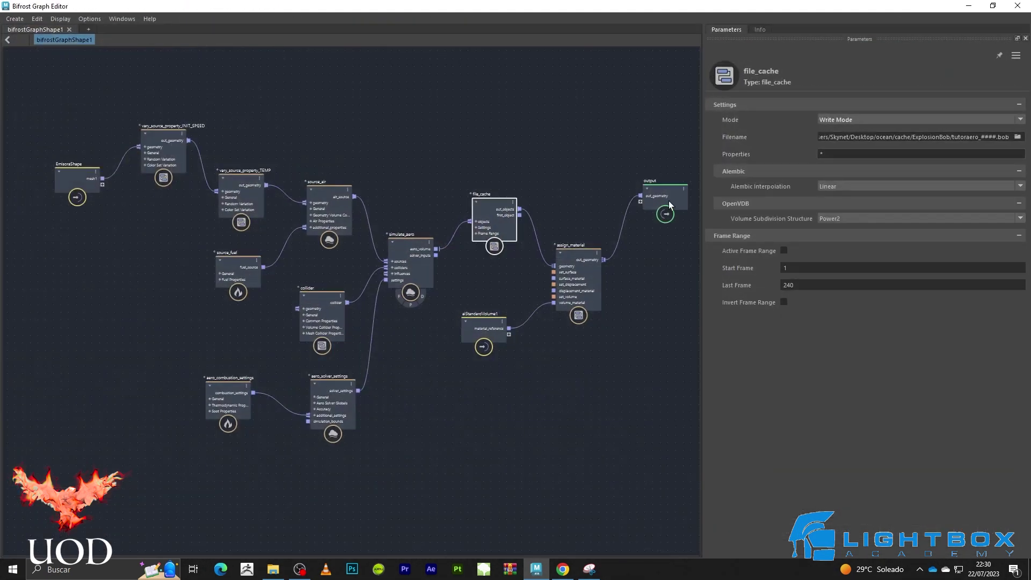
# - Set file_cache back to Read Mode and rewind the timeline to frame 0
pyautogui.click(850, 119)
pyautogui.click(851, 131)
pyautogui.click(969, 6)
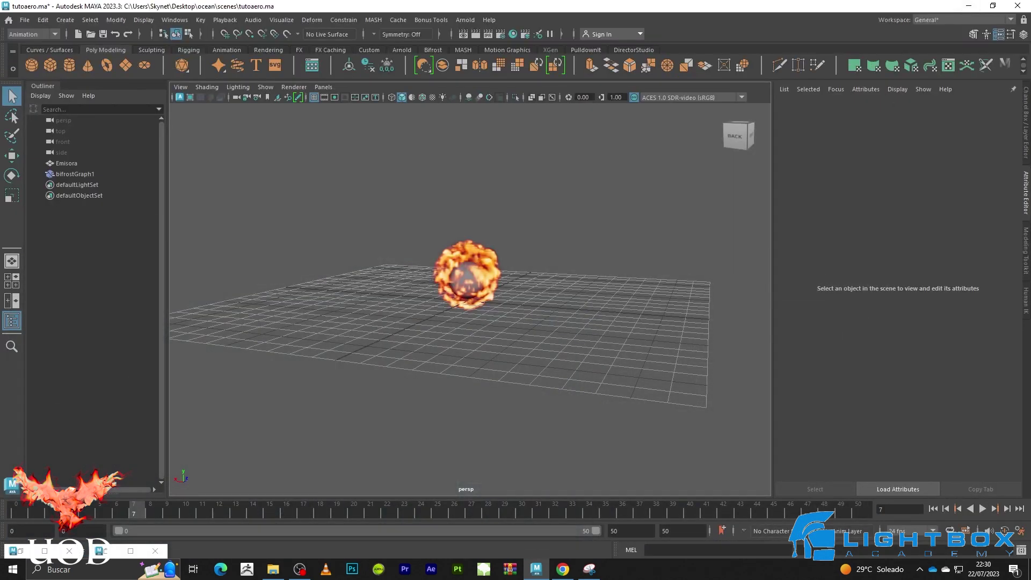
pyautogui.click(933, 508)
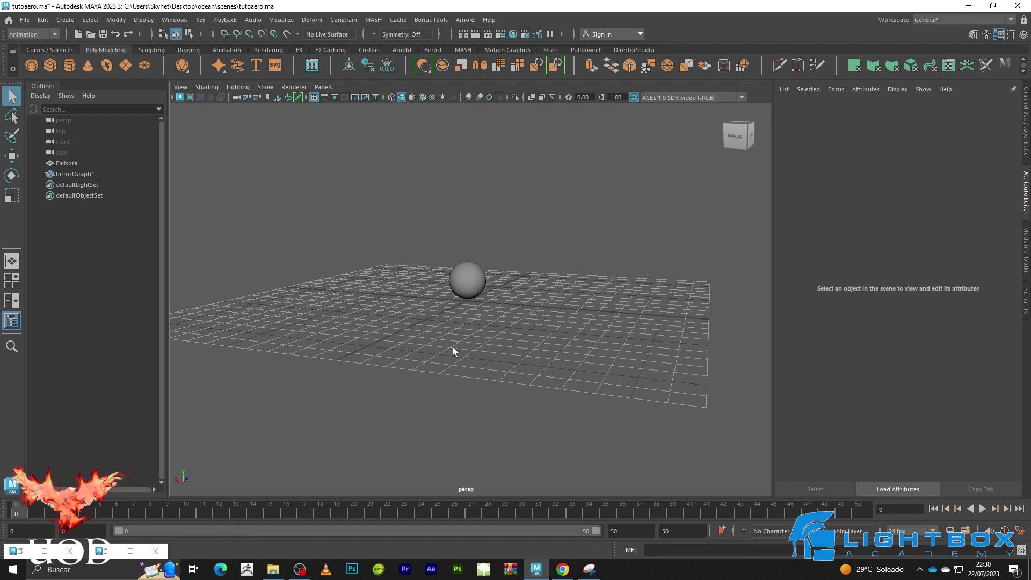
# - Play the cached explosion, pausing at frame 34, then stop at frame 50
pyautogui.click(982, 508)
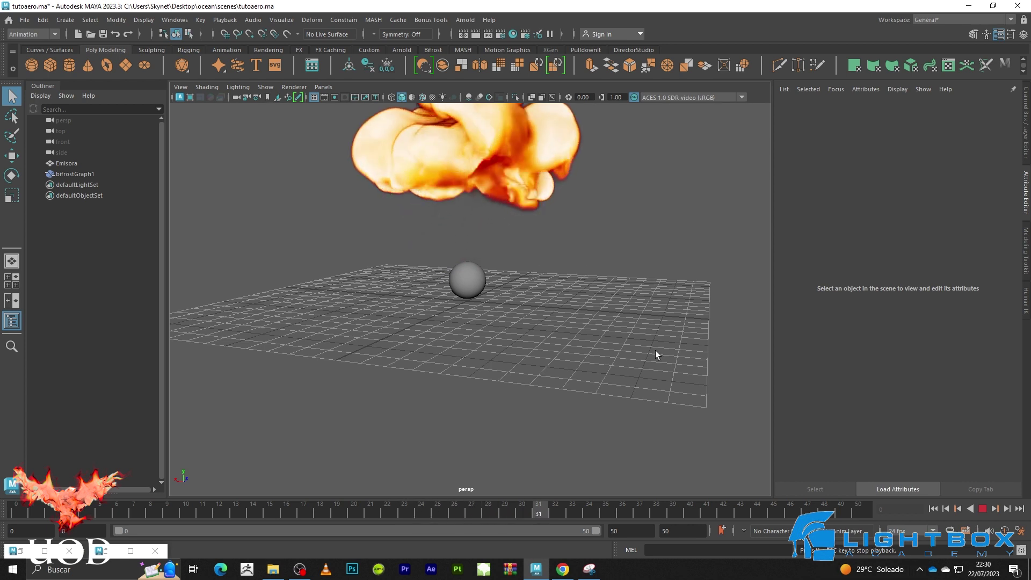
pyautogui.click(981, 510)
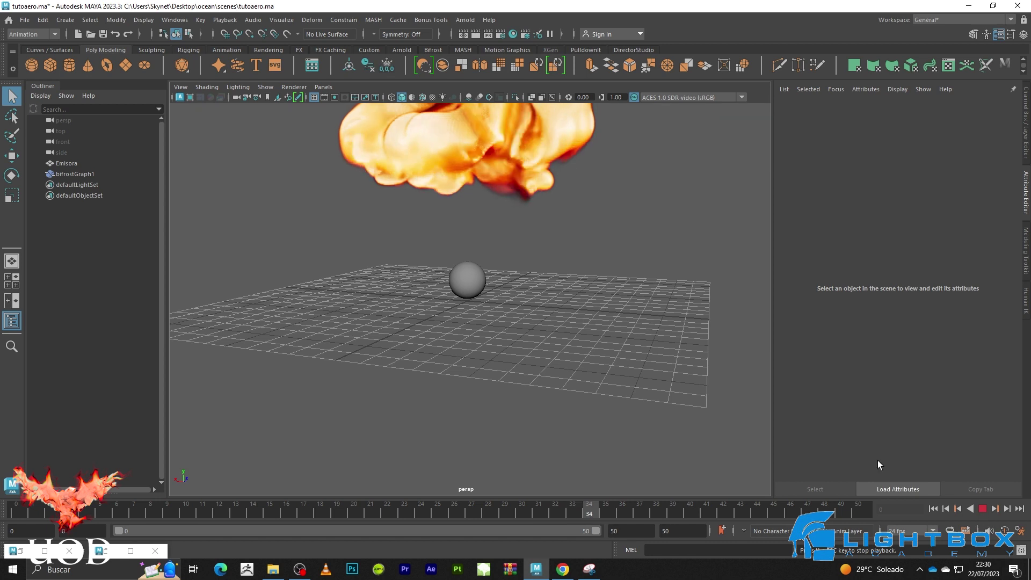
pyautogui.click(513, 165)
pyautogui.scroll(-5, 581, 208)
pyautogui.click(580, 232)
pyautogui.keyDown('alt'); pyautogui.moveTo(580, 233); pyautogui.dragTo(614, 269); pyautogui.keyUp('alt')
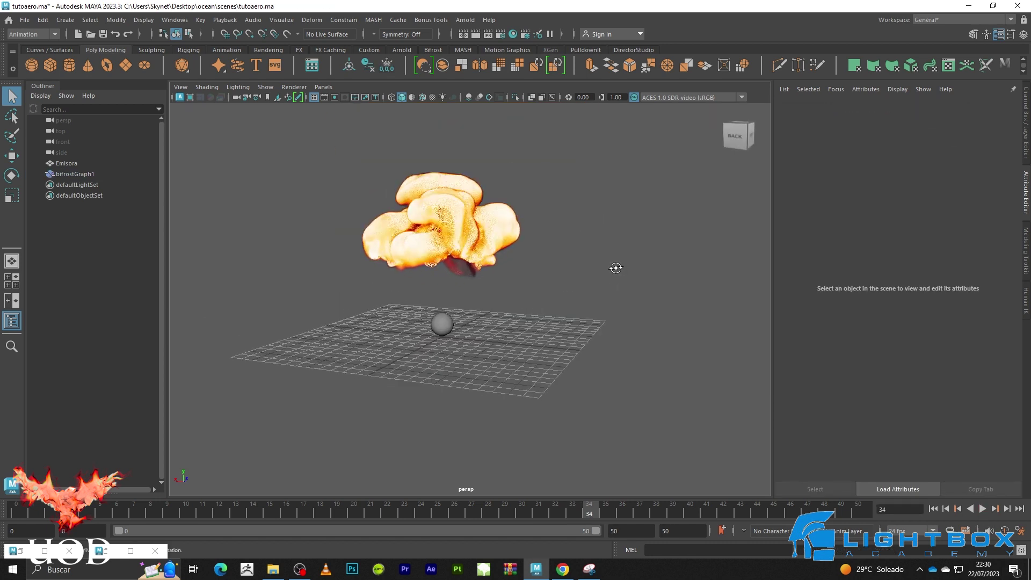
pyautogui.click(983, 509)
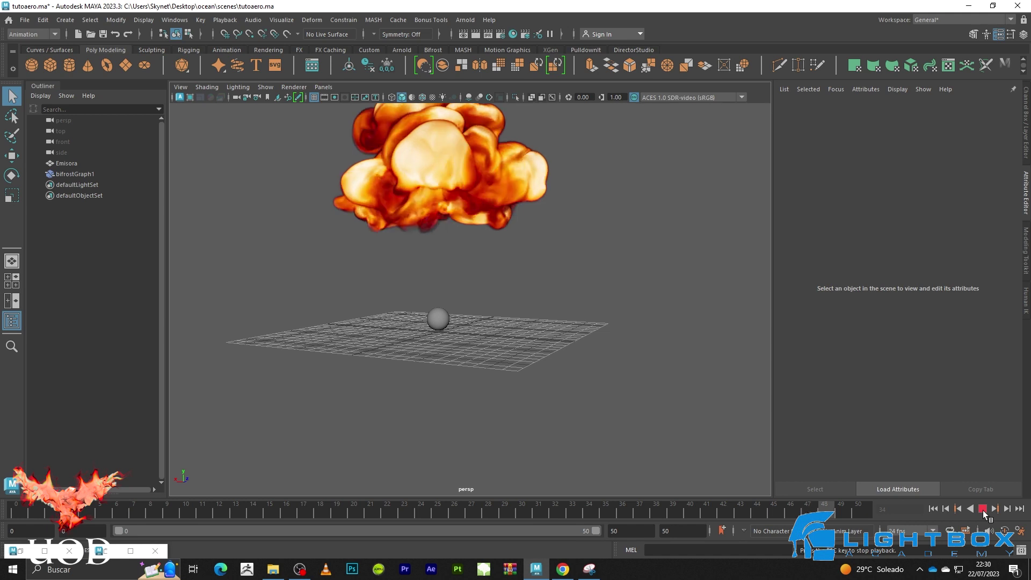
pyautogui.click(983, 508)
# - Orbit around the frame-50 fireball to view it from the sides and front
pyautogui.moveTo(581, 259)
pyautogui.keyDown('alt'); pyautogui.mouseDown()
pyautogui.moveTo(534, 240)
pyautogui.moveTo(492, 248)
pyautogui.mouseUp(); pyautogui.keyUp('alt')
pyautogui.moveTo(488, 167)
pyautogui.keyDown('alt'); pyautogui.mouseDown()
pyautogui.moveTo(446, 147)
pyautogui.moveTo(466, 144)
pyautogui.mouseUp(); pyautogui.keyUp('alt')
pyautogui.moveTo(631, 246)
pyautogui.keyDown('alt'); pyautogui.mouseDown()
pyautogui.moveTo(571, 231)
pyautogui.moveTo(525, 253)
pyautogui.mouseUp(); pyautogui.keyUp('alt')
pyautogui.keyDown('alt'); pyautogui.moveTo(589, 201); pyautogui.dragTo(517, 244); pyautogui.keyUp('alt')
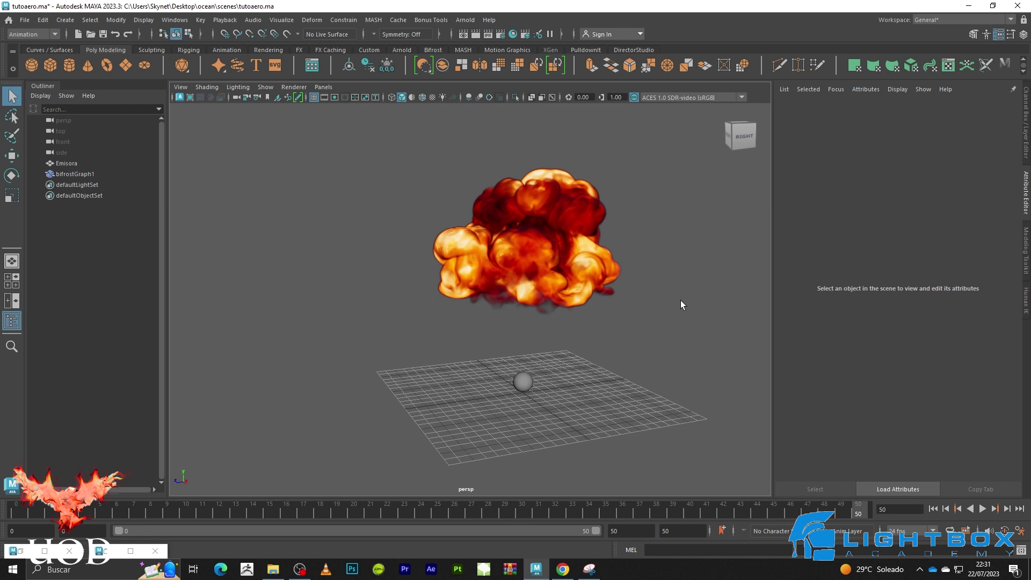
pyautogui.moveTo(399, 224)
pyautogui.keyDown('alt'); pyautogui.mouseDown()
pyautogui.moveTo(534, 198)
pyautogui.moveTo(556, 211)
pyautogui.moveTo(506, 184)
pyautogui.moveTo(503, 221)
pyautogui.moveTo(608, 205)
pyautogui.mouseUp(); pyautogui.keyUp('alt')
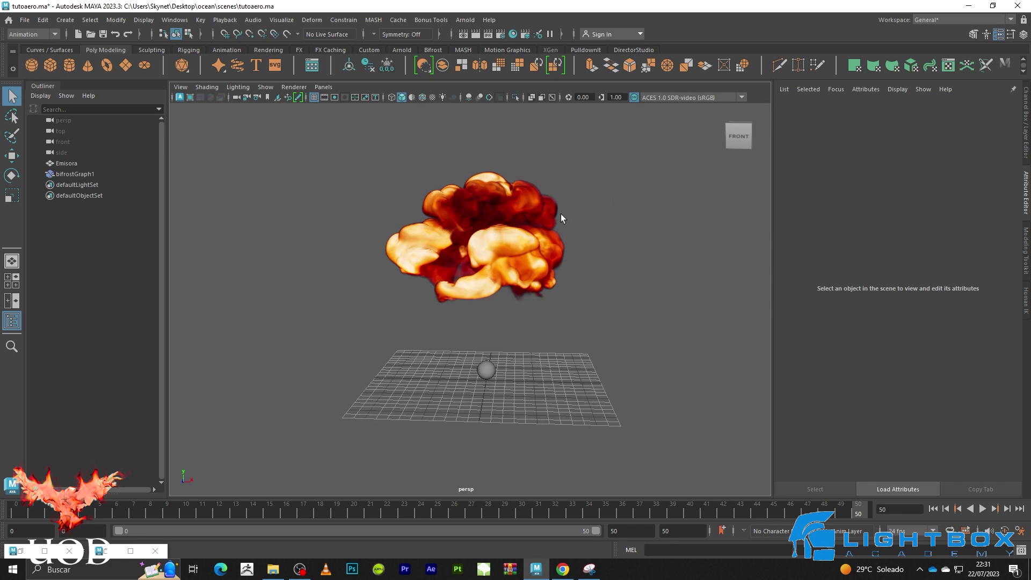
# - Restore the Bifrost Graph Editor and set source_fuel's End Frame to 10
pyautogui.click(42, 555)
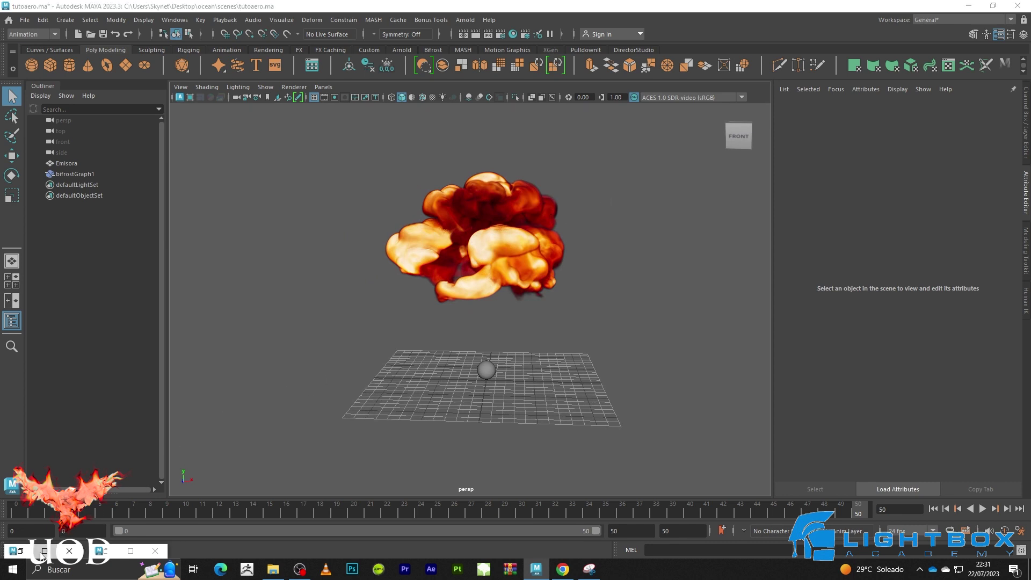
pyautogui.click(430, 141)
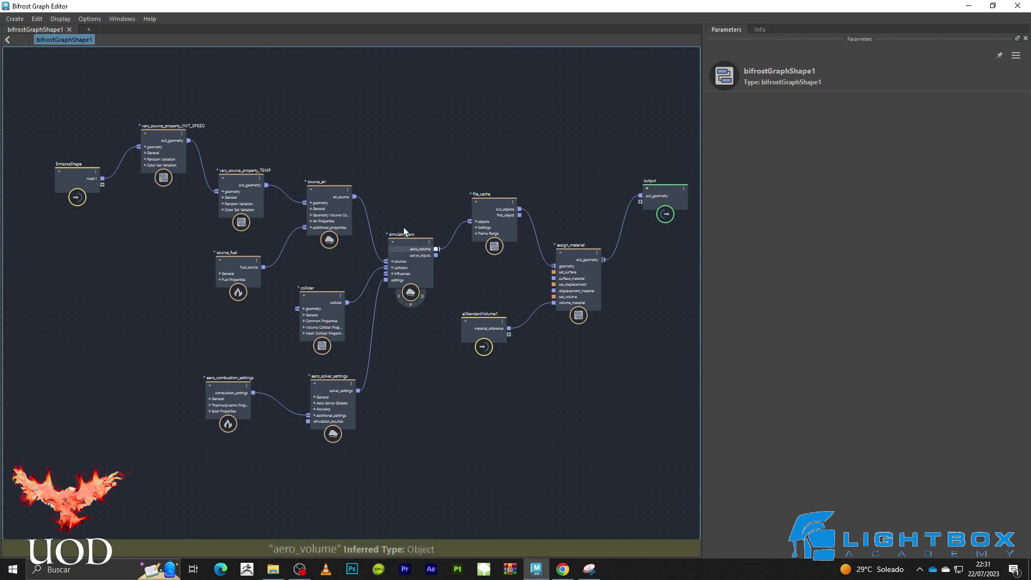
pyautogui.moveTo(153, 136); pyautogui.dragTo(149, 155)
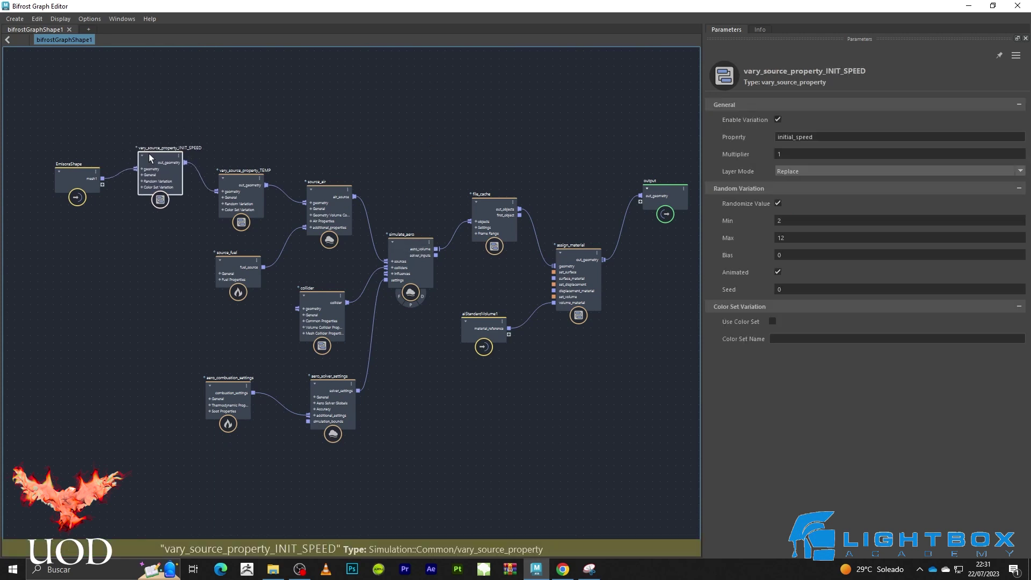
pyautogui.click(312, 100)
pyautogui.click(332, 191)
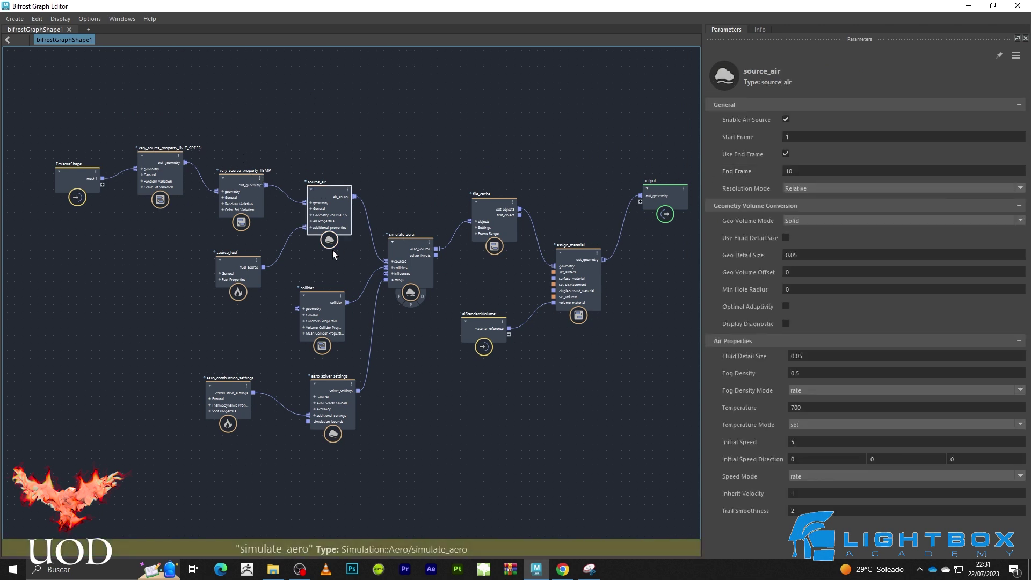
pyautogui.click(402, 241)
pyautogui.click(242, 263)
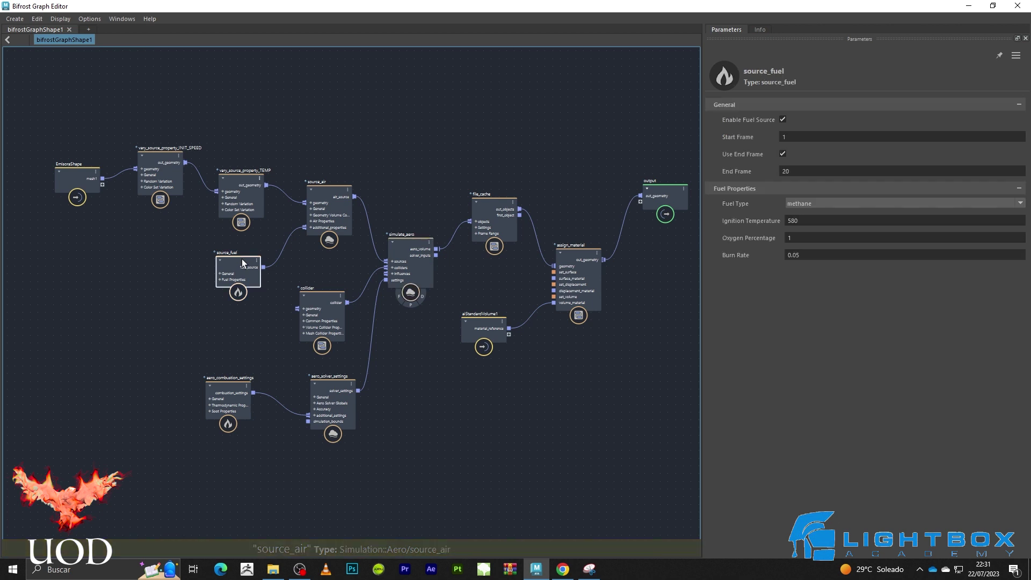
pyautogui.doubleClick(807, 170)
pyautogui.write('10')
pyautogui.press('Return')
# - Turn off Use End Frame on source_air and source_fuel and start editing their End Frames
pyautogui.click(328, 196)
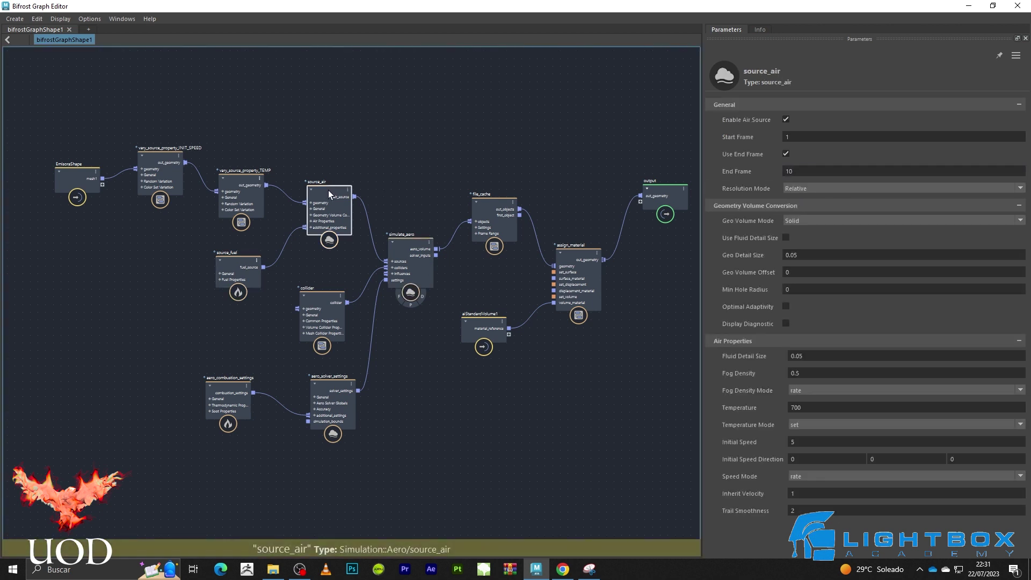
pyautogui.click(786, 154)
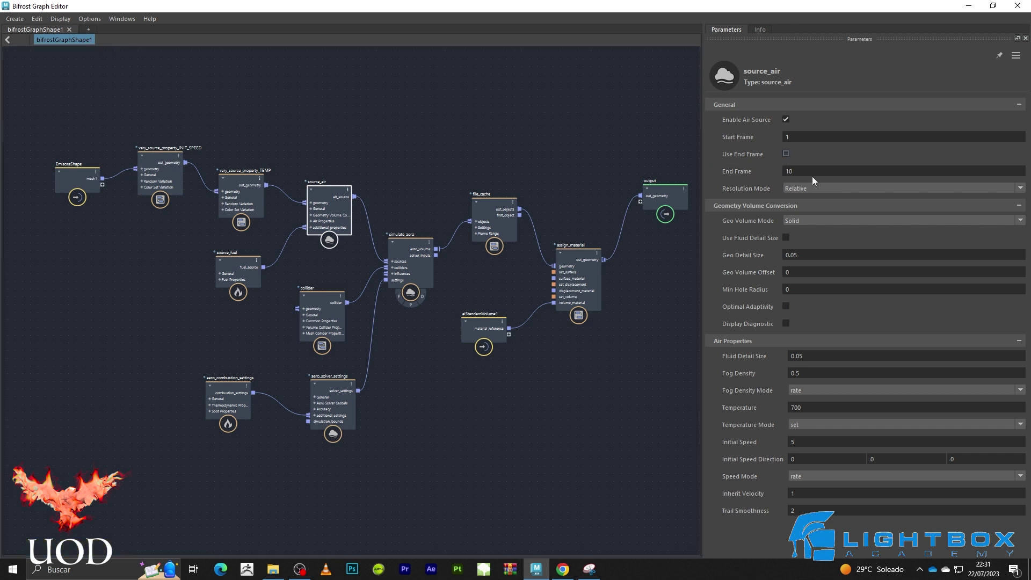
pyautogui.doubleClick(801, 169)
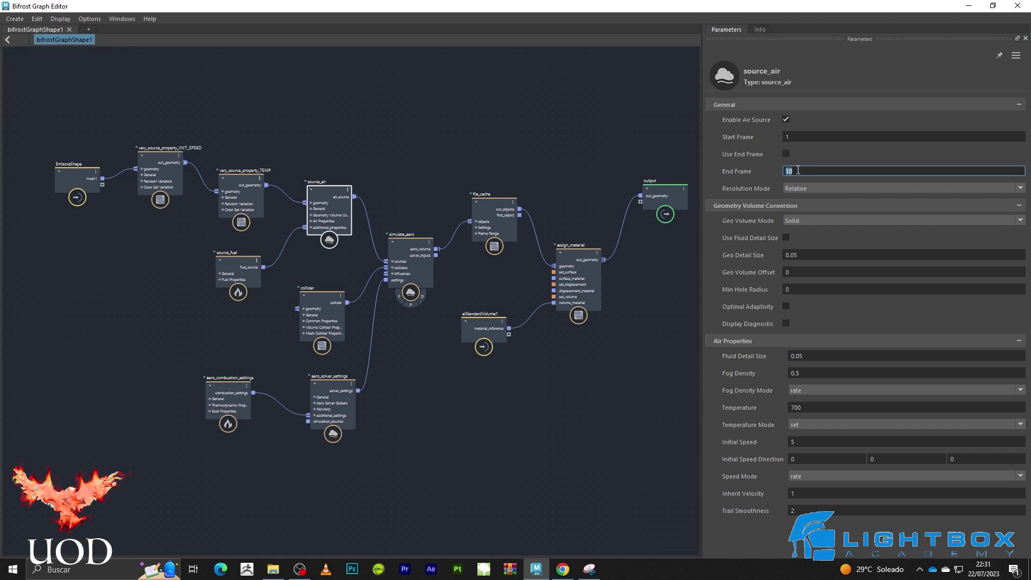
pyautogui.write('1')
pyautogui.click(237, 260)
pyautogui.click(781, 154)
pyautogui.click(787, 172)
# - Enter new End Frame values on source_air and source_fuel, with source_fuel at 20
pyautogui.write('1')
pyautogui.click(530, 131)
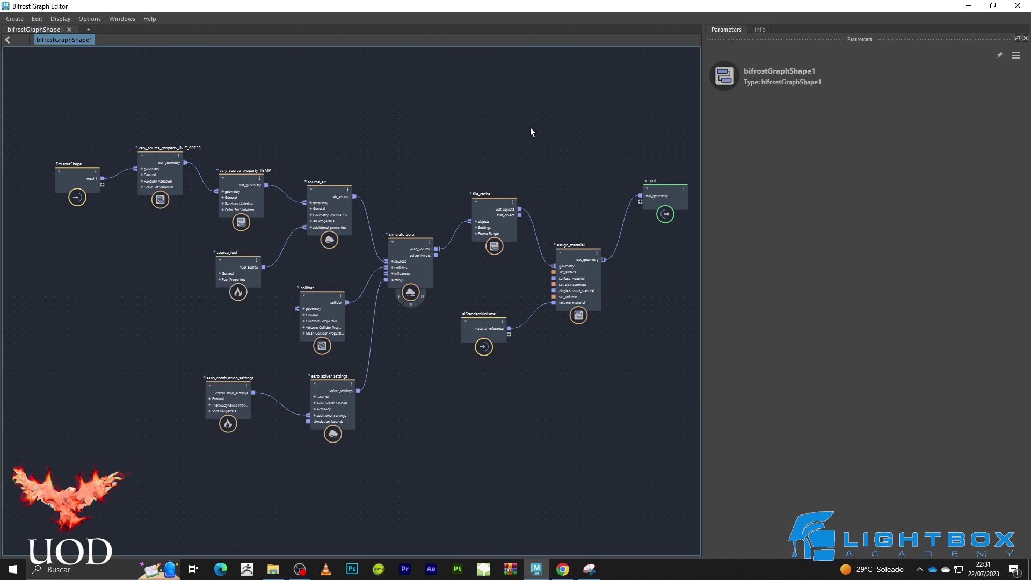
pyautogui.click(329, 189)
pyautogui.click(832, 171)
pyautogui.write('20')
pyautogui.click(240, 267)
pyautogui.click(789, 170)
pyautogui.write('20')
pyautogui.press('Return')
pyautogui.click(540, 113)
pyautogui.click(257, 265)
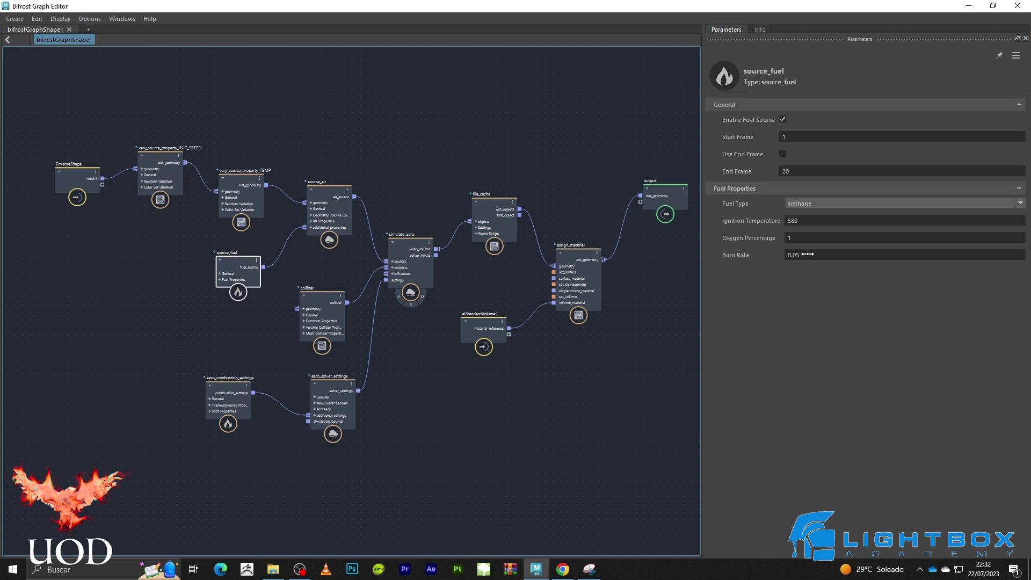
# - Minimize the graph editor and orbit the viewport around the frame-50 explosion
pyautogui.click(969, 6)
pyautogui.moveTo(535, 165)
pyautogui.mouseDown()
pyautogui.moveTo(622, 205)
pyautogui.moveTo(650, 283)
pyautogui.mouseUp()
pyautogui.click(638, 259)
pyautogui.click(650, 283)
pyautogui.moveTo(684, 217)
pyautogui.keyDown('alt'); pyautogui.mouseDown()
pyautogui.moveTo(674, 243)
pyautogui.moveTo(655, 247)
pyautogui.mouseUp(); pyautogui.keyUp('alt')
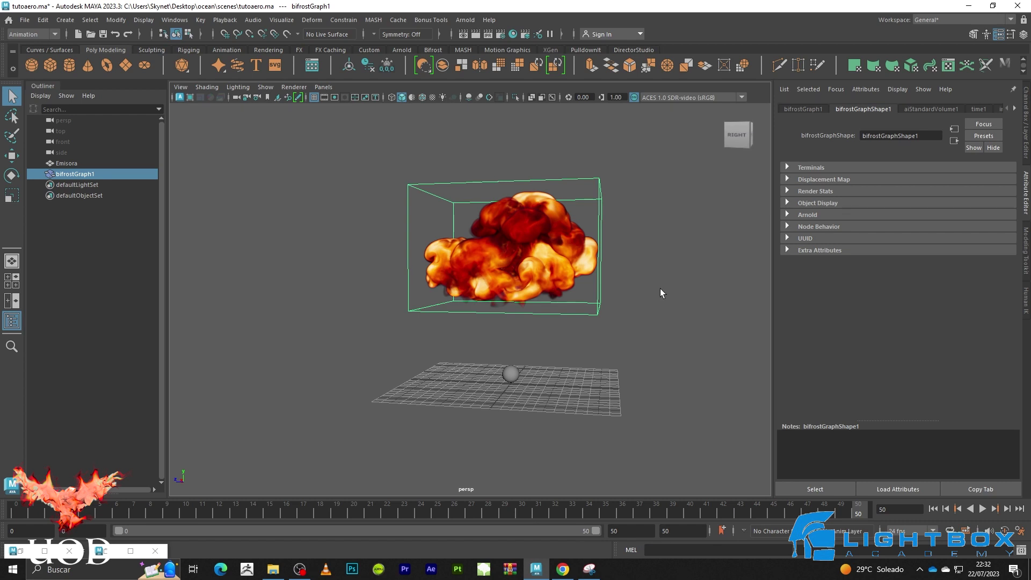
# - Orbit the viewport to inspect the larger, billowing mushroom cloud
pyautogui.click(656, 271)
pyautogui.moveTo(591, 265)
pyautogui.keyDown('alt'); pyautogui.mouseDown()
pyautogui.moveTo(710, 270)
pyautogui.moveTo(530, 233)
pyautogui.moveTo(554, 239)
pyautogui.moveTo(615, 290)
pyautogui.mouseUp(); pyautogui.keyUp('alt')
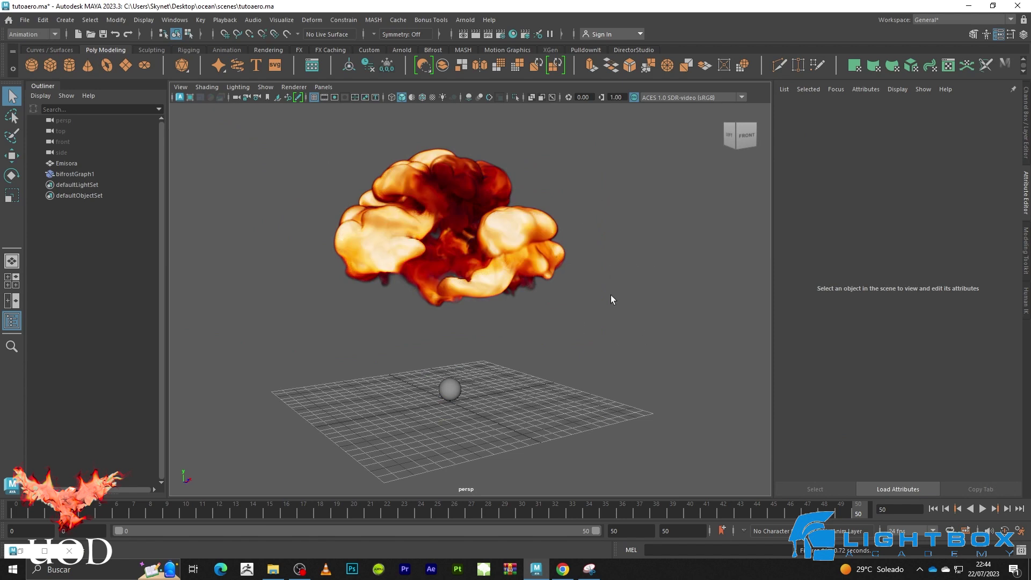
pyautogui.moveTo(611, 340)
pyautogui.keyDown('alt'); pyautogui.mouseDown()
pyautogui.moveTo(591, 306)
pyautogui.moveTo(515, 337)
pyautogui.moveTo(545, 305)
pyautogui.moveTo(511, 315)
pyautogui.moveTo(582, 322)
pyautogui.moveTo(569, 323)
pyautogui.mouseUp(); pyautogui.keyUp('alt')
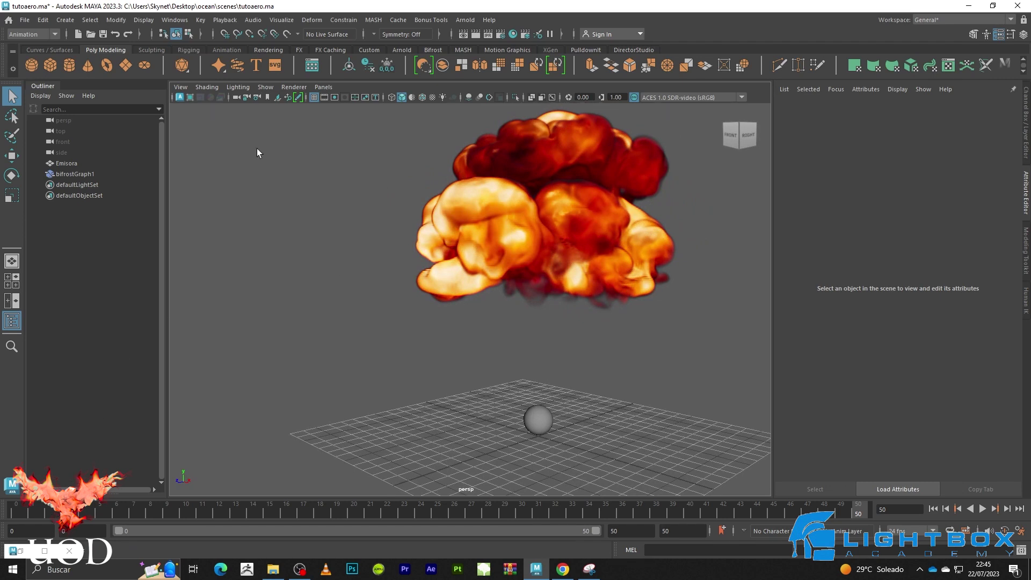
# - Restore the graph editor, frame all nodes, and set the INIT_SPEED variation Min to 5
pyautogui.click(53, 545)
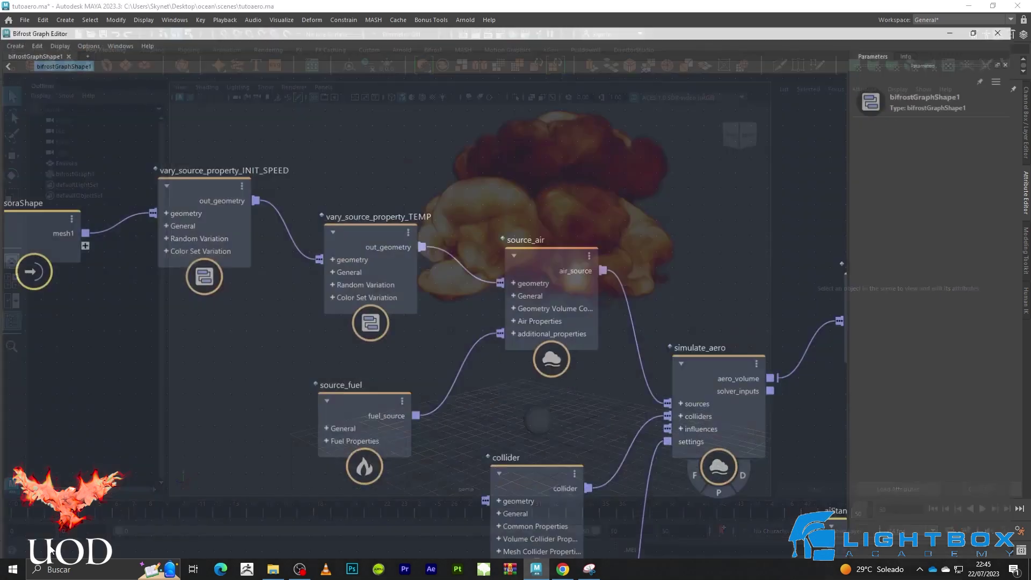
pyautogui.press('a')
pyautogui.scroll(2, 398, 134)
pyautogui.click(242, 214)
pyautogui.moveTo(244, 217); pyautogui.dragTo(247, 233)
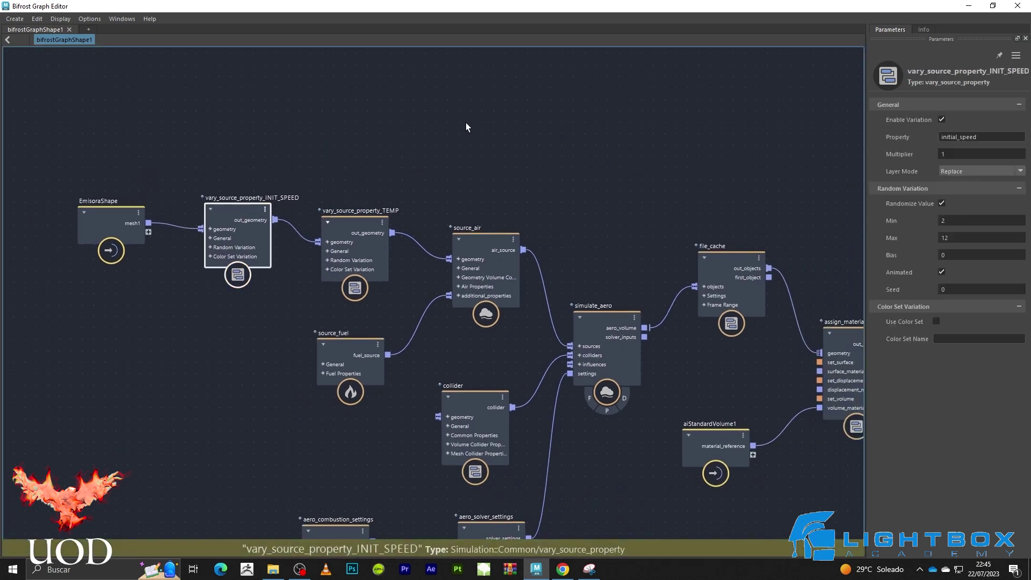
pyautogui.click(466, 124)
pyautogui.click(236, 209)
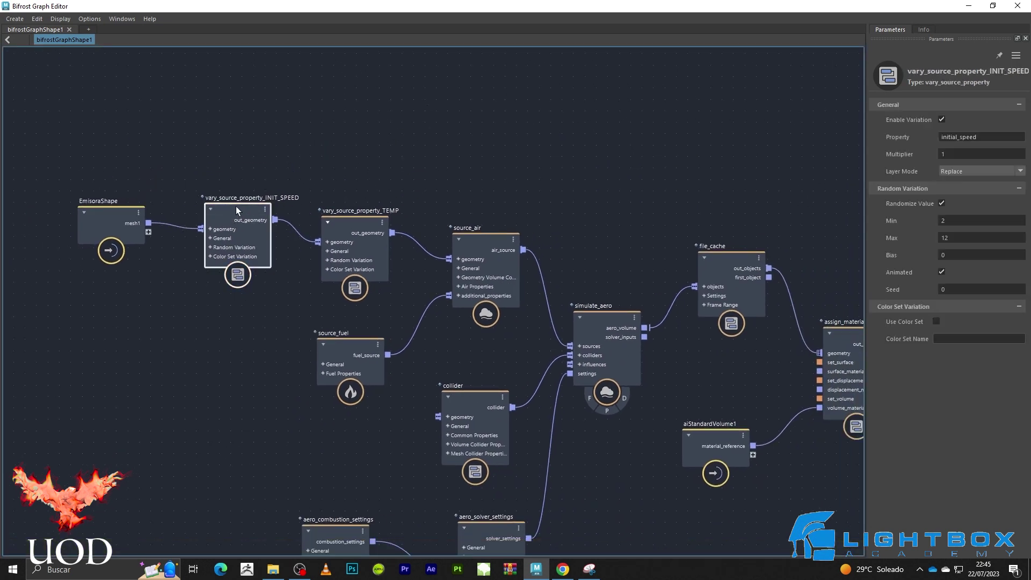
pyautogui.click(942, 219)
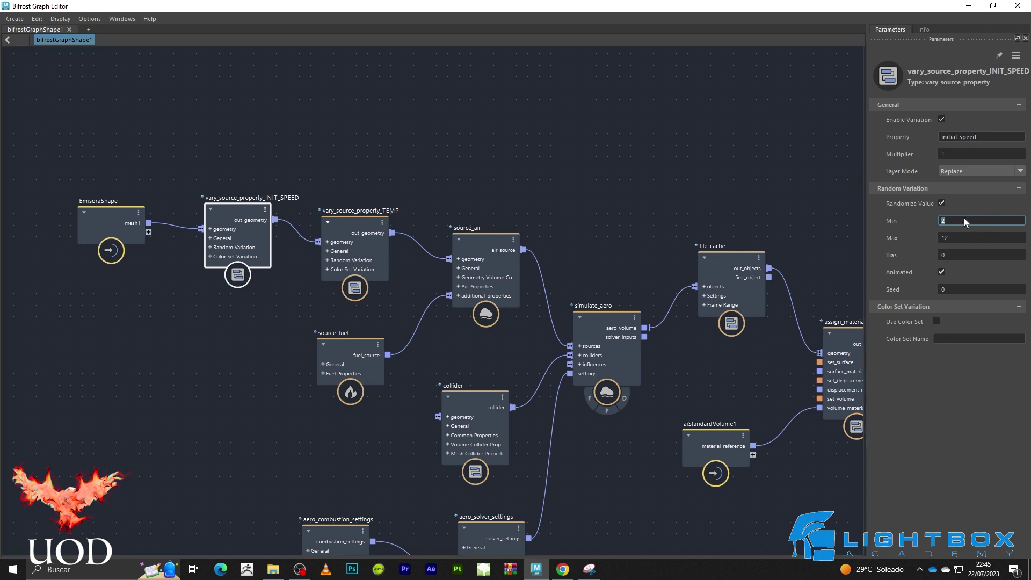
pyautogui.write('5')
pyautogui.press('Return')
# - Set the TEMP variation node's Max to 850
pyautogui.click(350, 222)
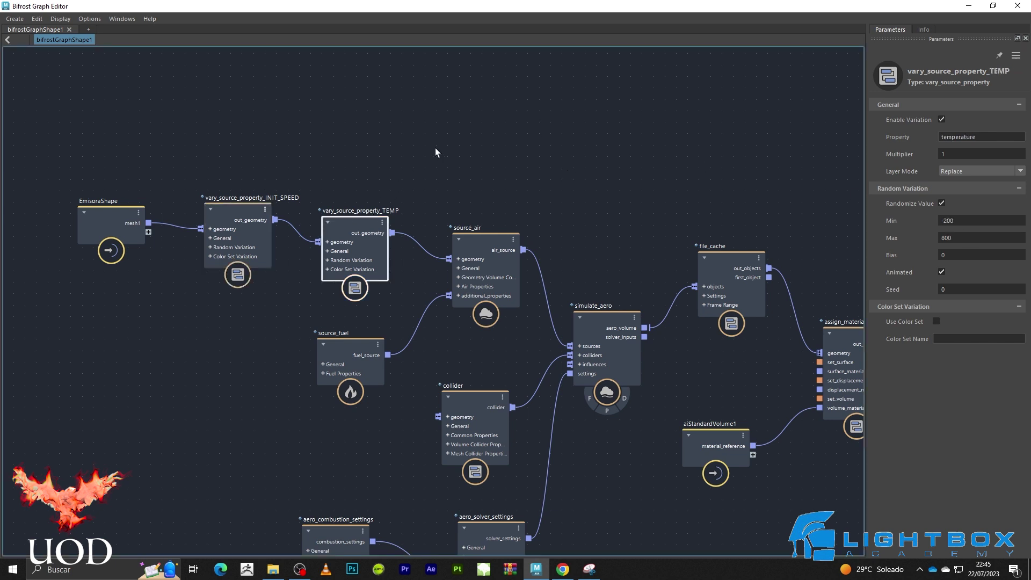
pyautogui.doubleClick(962, 238)
pyautogui.write('850')
pyautogui.press('Return')
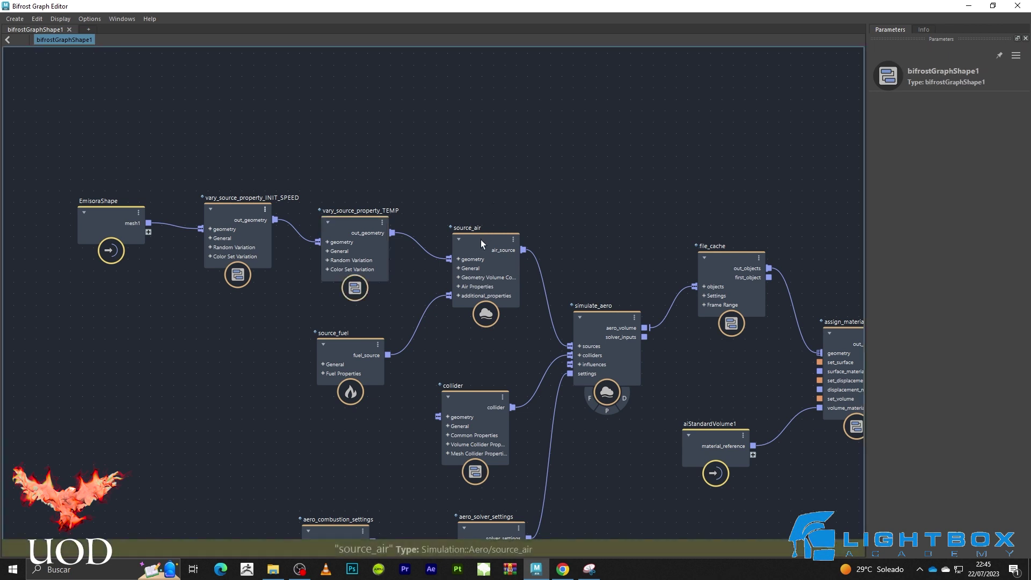
pyautogui.click(481, 242)
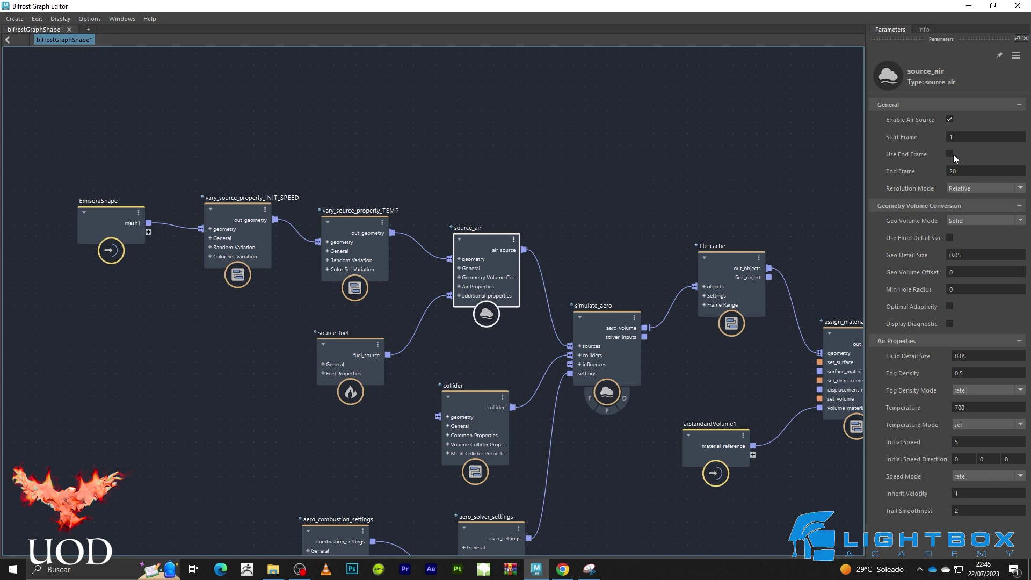
pyautogui.click(969, 6)
pyautogui.scroll(-3, 623, 342)
pyautogui.keyDown('alt'); pyautogui.moveTo(565, 362); pyautogui.dragTo(494, 359); pyautogui.keyUp('alt')
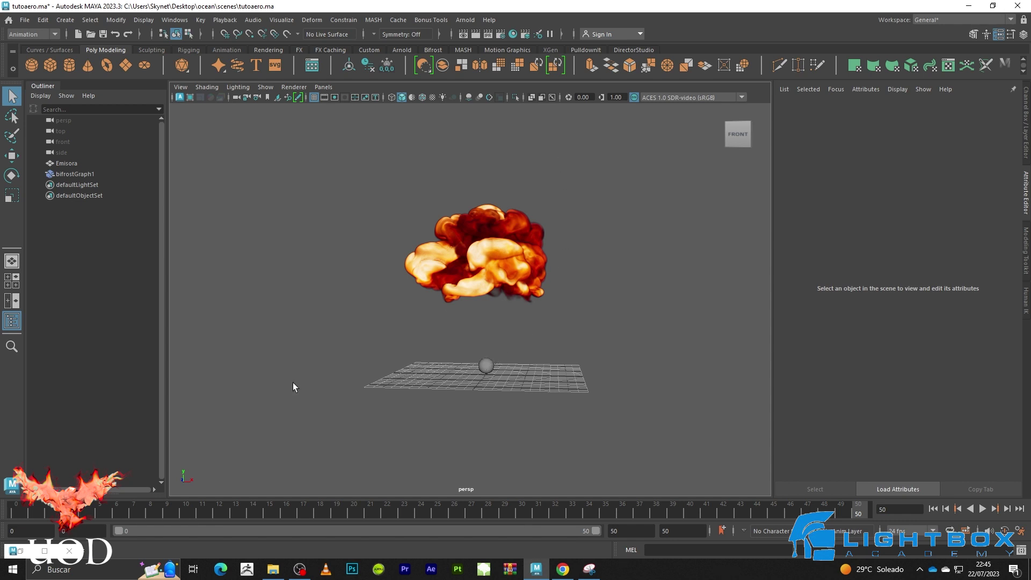
pyautogui.click(45, 550)
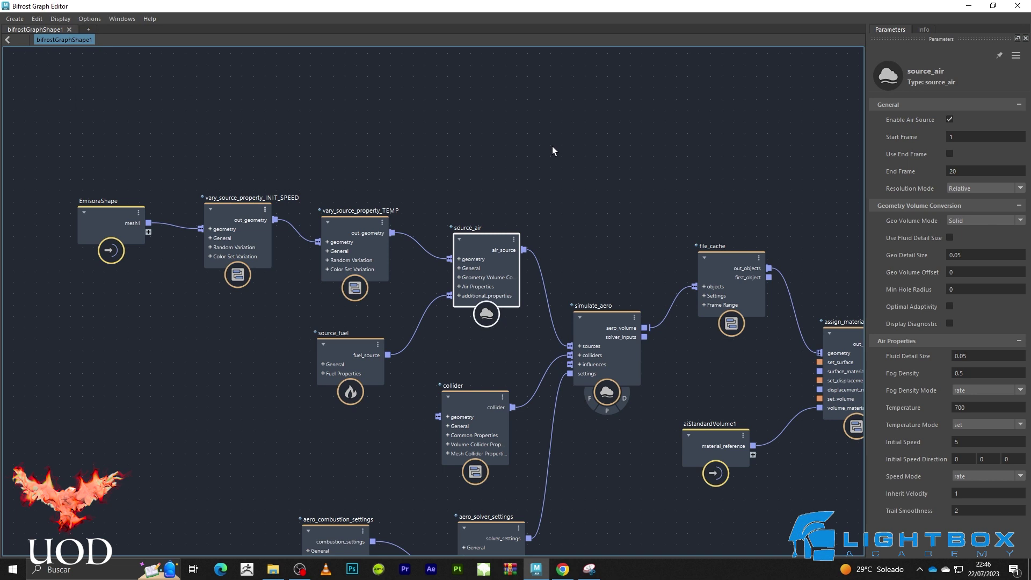
pyautogui.scroll(-1, 535, 140)
pyautogui.moveTo(535, 140)
pyautogui.mouseDown(button='middle')
pyautogui.moveTo(592, 128)
pyautogui.moveTo(625, 151)
pyautogui.mouseUp(button='middle')
pyautogui.click(587, 117)
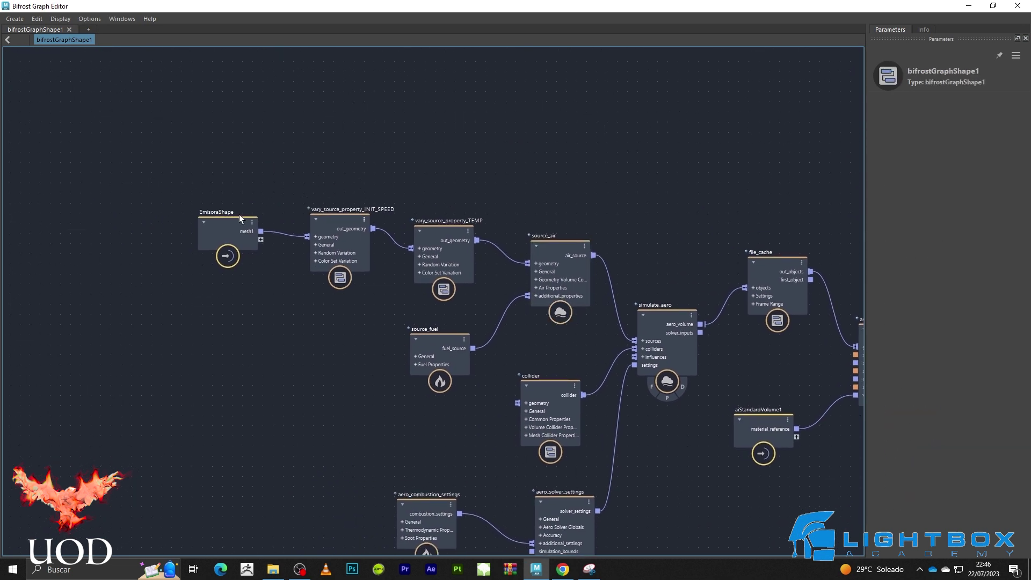
# - Add a vary_source_property node via the 'vary' search and place it above the EmisoraShape chain
pyautogui.moveTo(240, 214); pyautogui.dragTo(108, 199)
pyautogui.click(292, 133)
pyautogui.press('Tab')
pyautogui.write('vary')
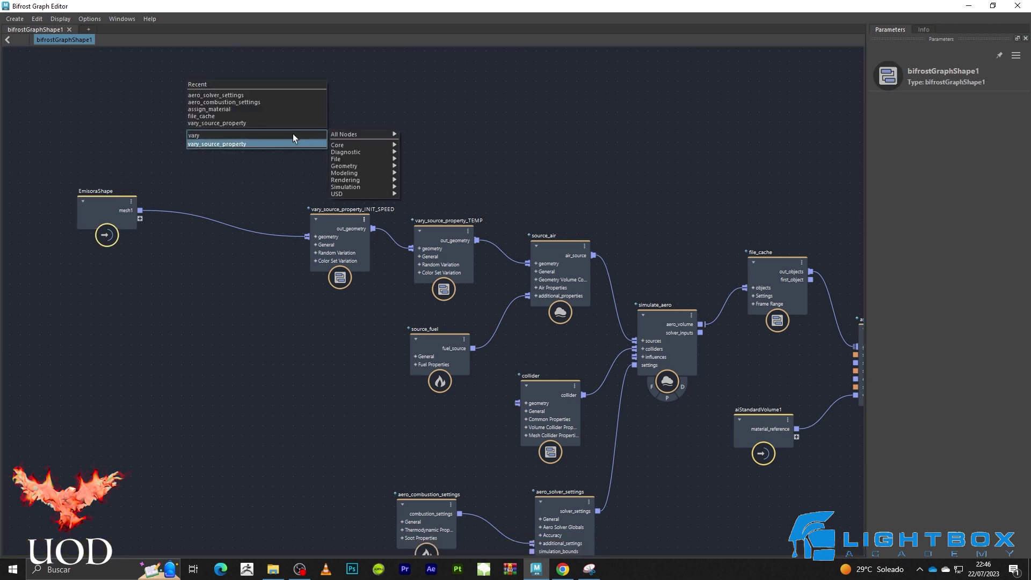
pyautogui.press('Return')
pyautogui.click(328, 110)
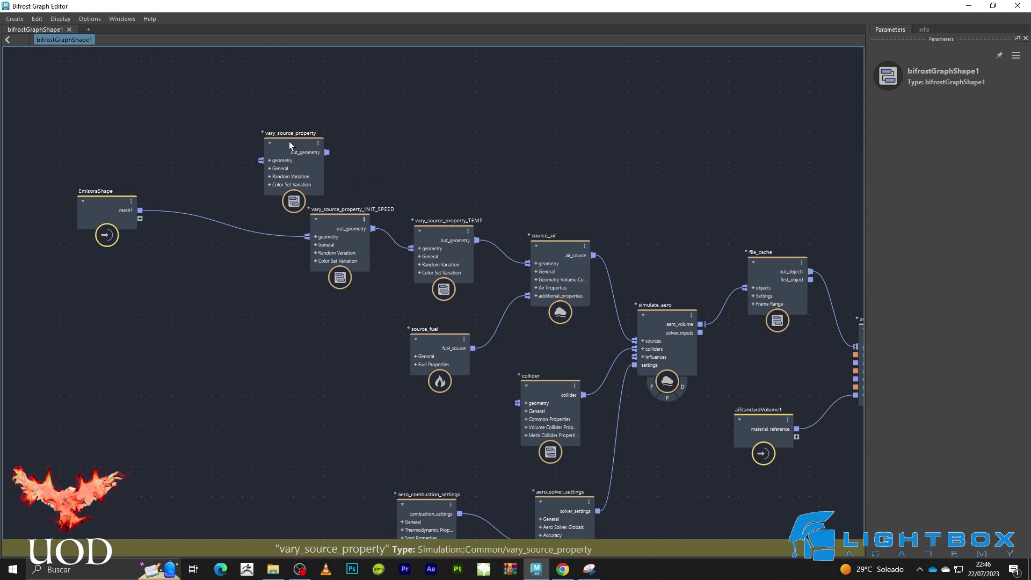
pyautogui.moveTo(288, 140); pyautogui.dragTo(210, 124)
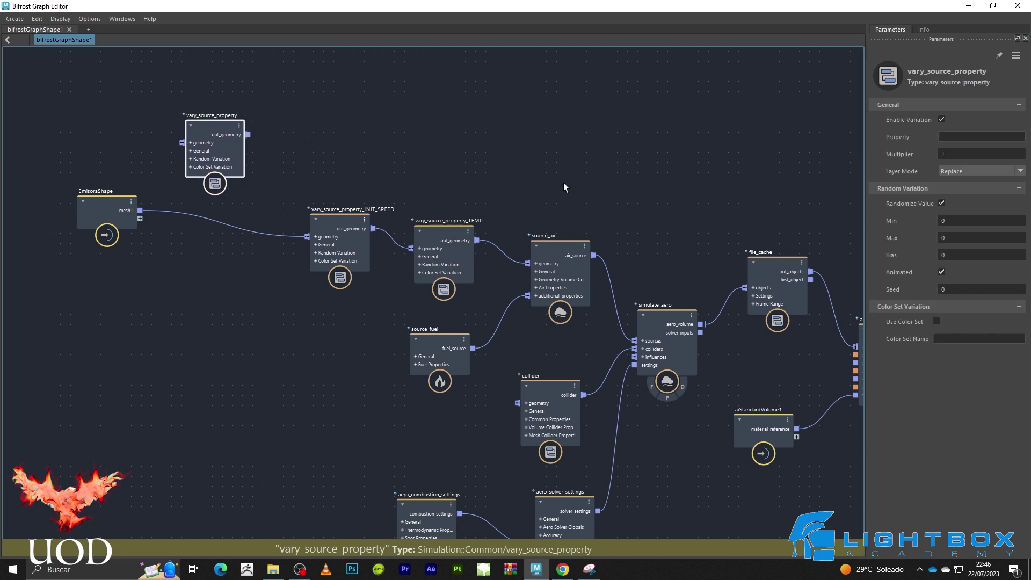
pyautogui.click(557, 248)
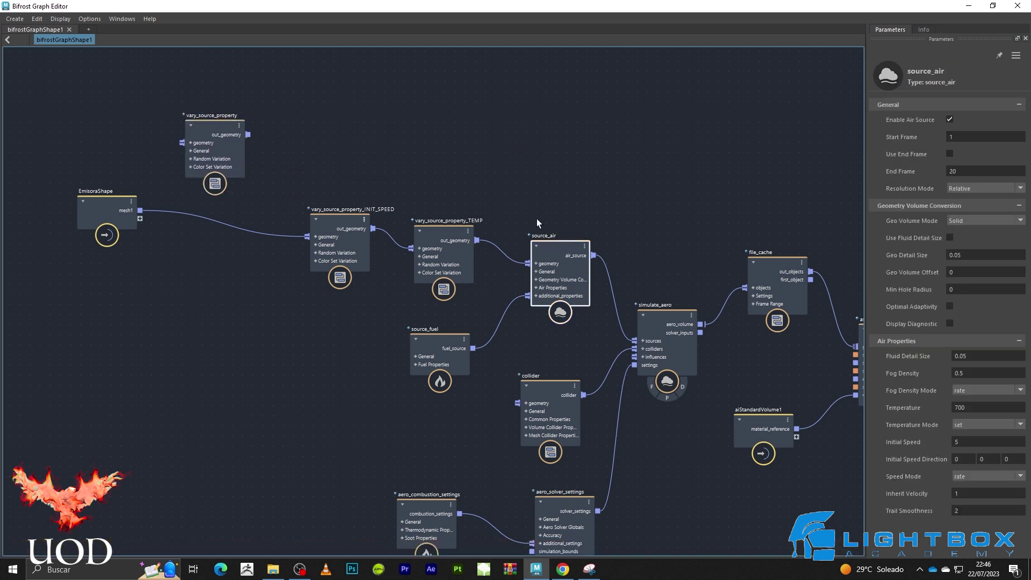
# - Scroll through the source_air node's documentation
pyautogui.click(924, 29)
pyautogui.scroll(-5, 929, 350)
pyautogui.scroll(-2, 929, 350)
pyautogui.scroll(-3, 918, 319)
pyautogui.scroll(-1, 918, 320)
pyautogui.scroll(-3, 915, 294)
pyautogui.scroll(-1, 915, 295)
pyautogui.scroll(-3, 916, 294)
pyautogui.scroll(-3, 911, 309)
pyautogui.scroll(-3, 911, 309)
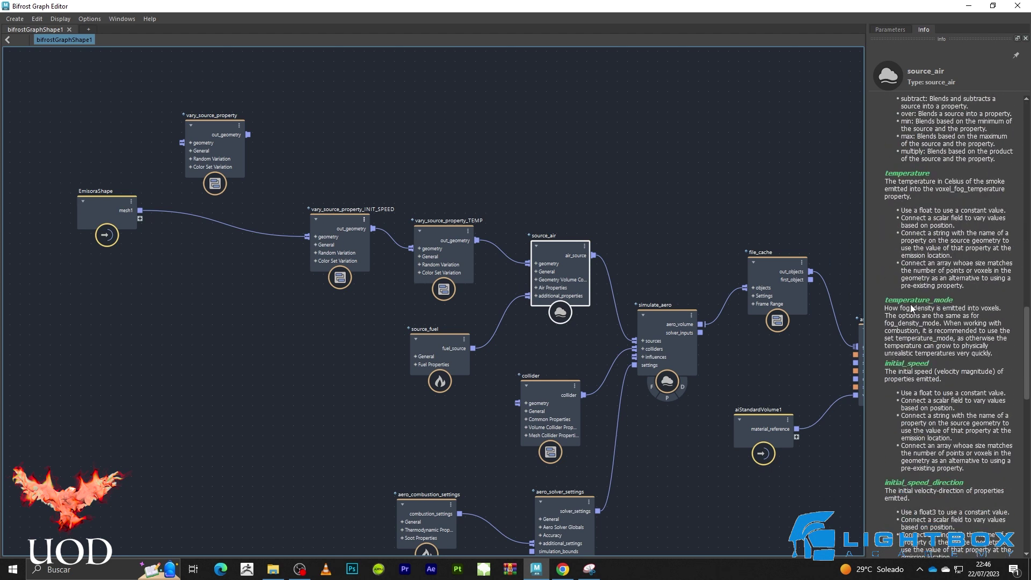
pyautogui.scroll(-5, 911, 308)
pyautogui.moveTo(964, 353); pyautogui.dragTo(885, 355)
pyautogui.hotkey('ctrl', 'c')
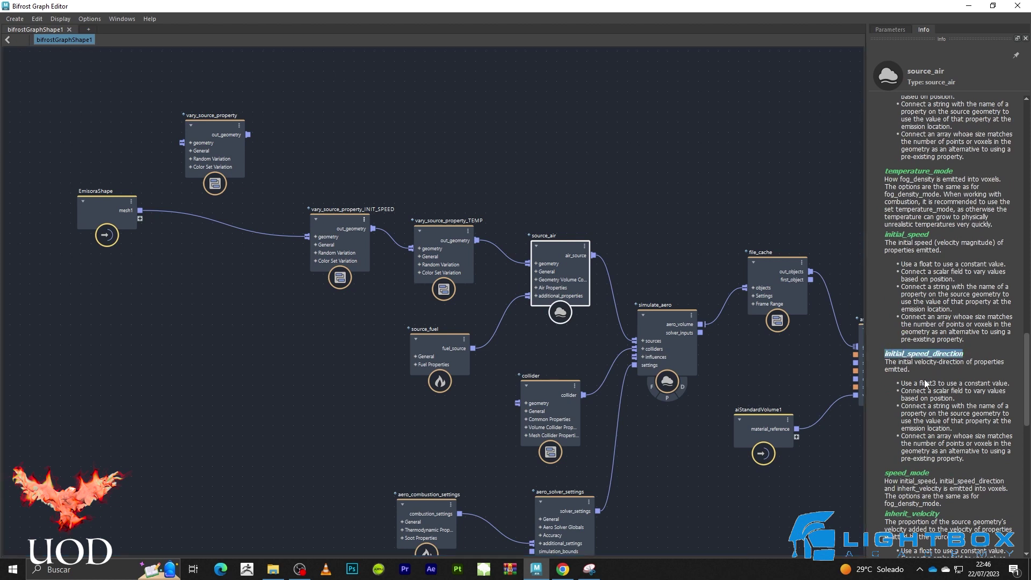
# - Set the new vary_source_property node's Property to initial_speed_direction
pyautogui.click(365, 127)
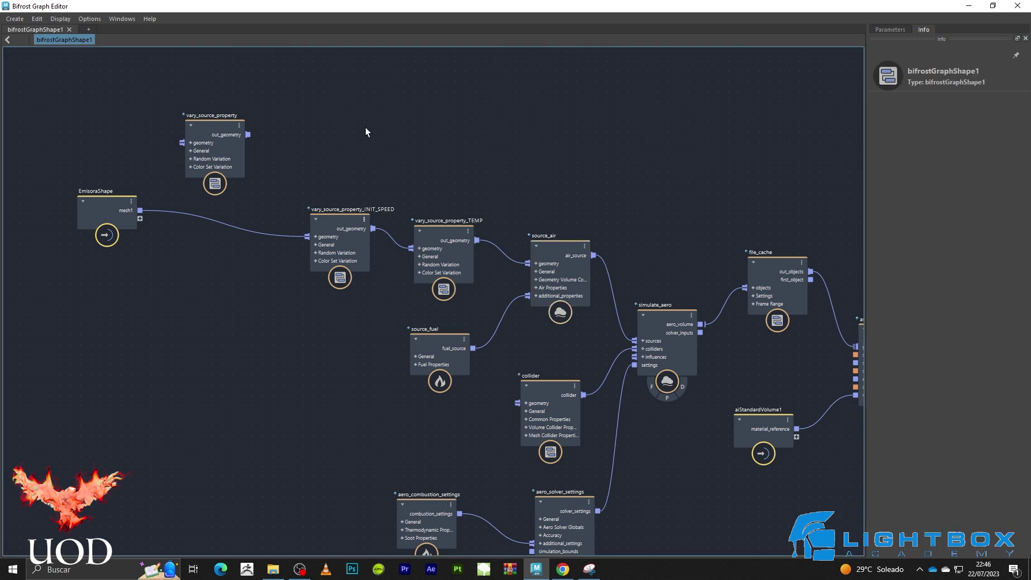
pyautogui.click(219, 131)
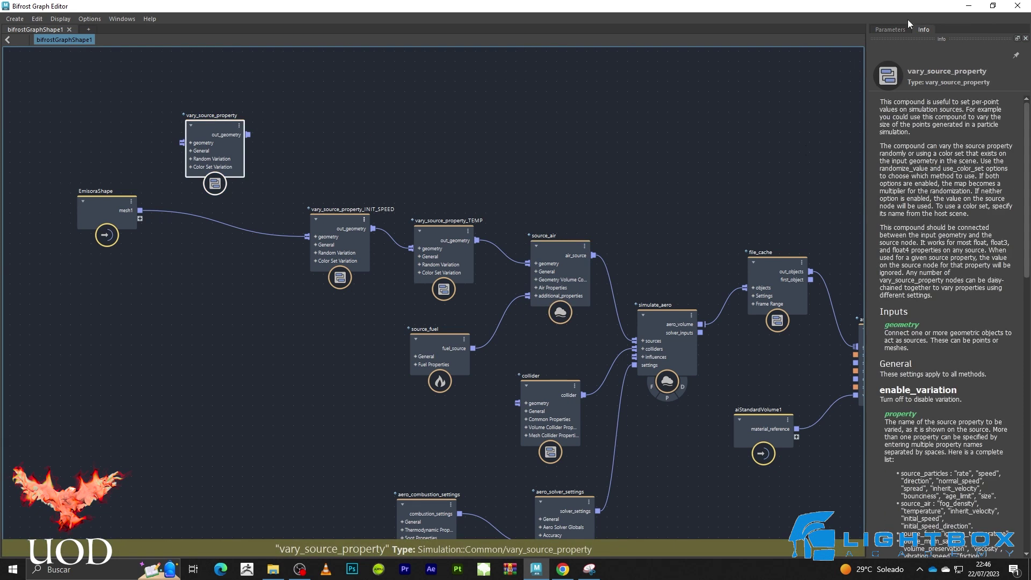
pyautogui.click(892, 30)
pyautogui.click(959, 136)
pyautogui.hotkey('ctrl', 'v')
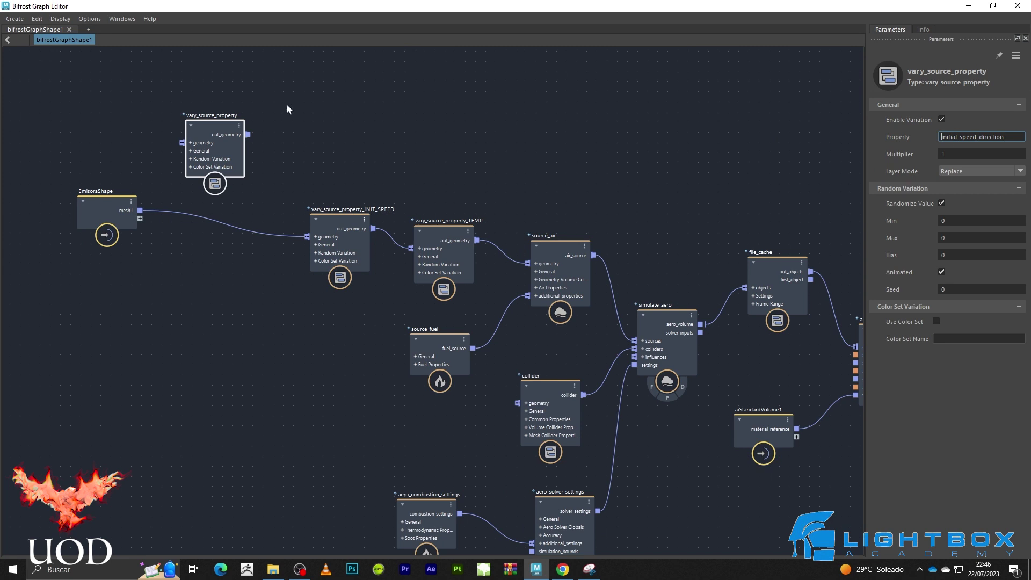
# - Change the node's min and max inputs to the Math::float3 value type
pyautogui.click(290, 104)
pyautogui.click(190, 159)
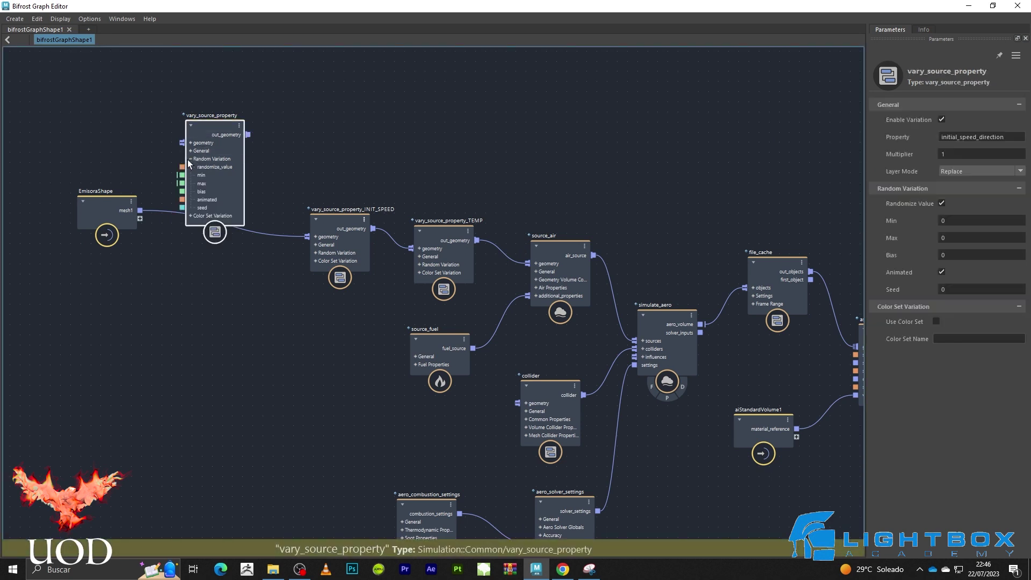
pyautogui.rightClick(205, 183)
pyautogui.moveTo(241, 200)
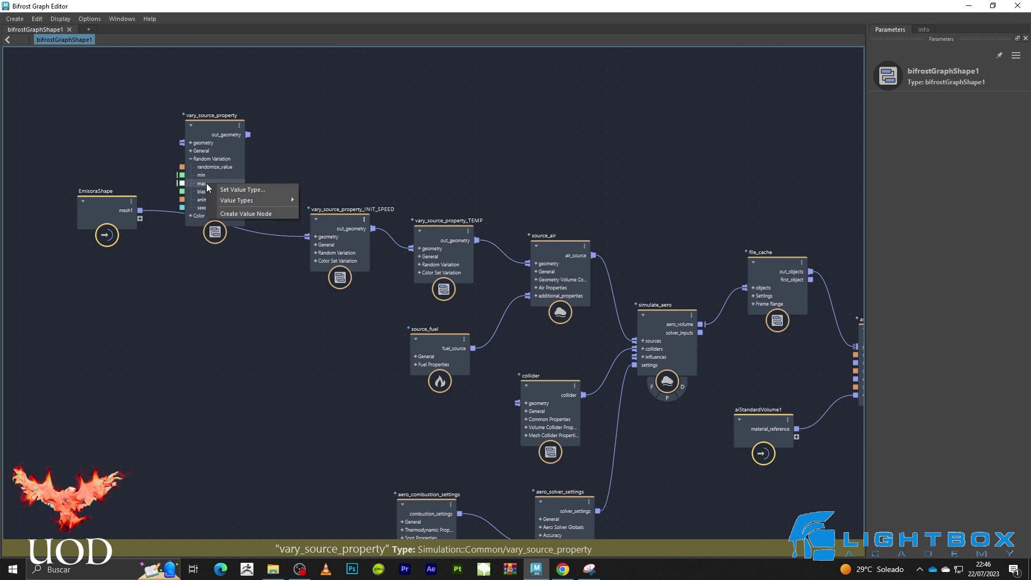
pyautogui.click(345, 217)
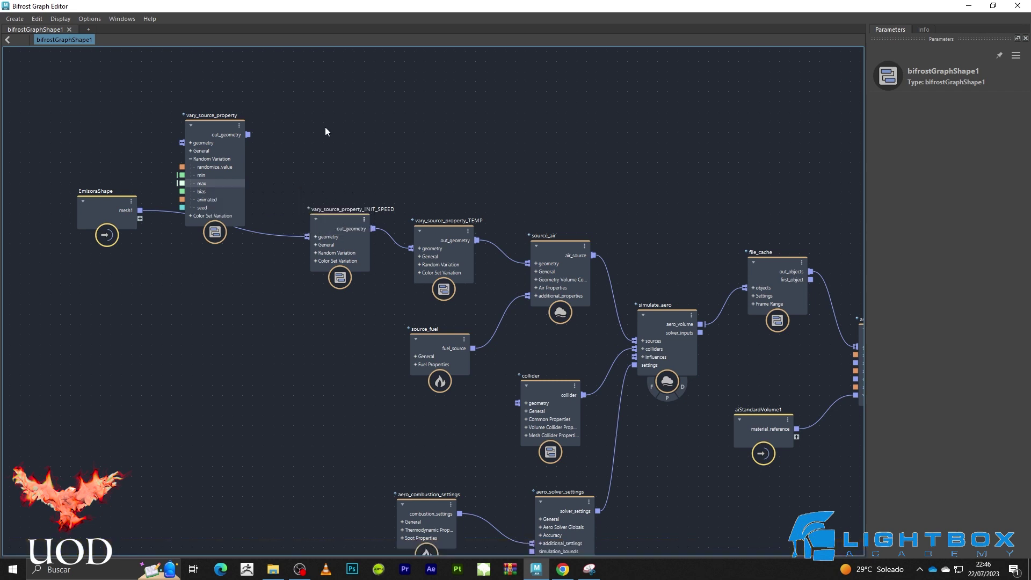
pyautogui.click(219, 119)
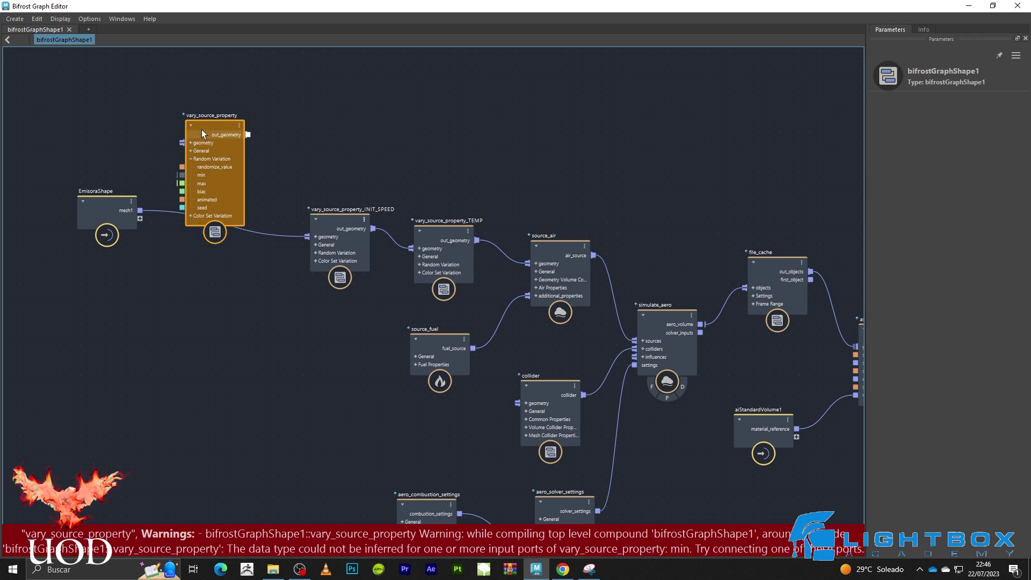
pyautogui.click(321, 165)
pyautogui.rightClick(203, 176)
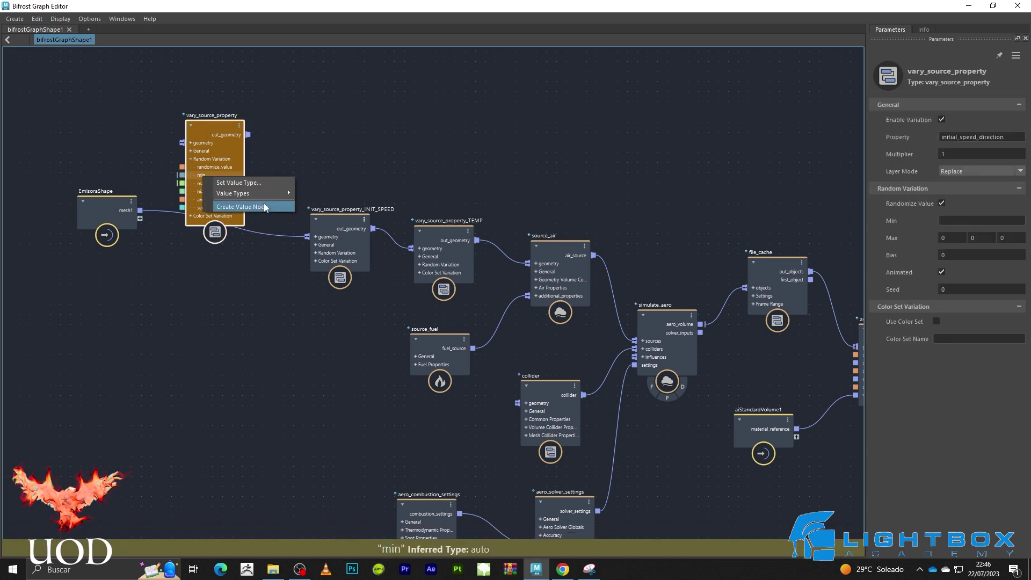
pyautogui.click(348, 211)
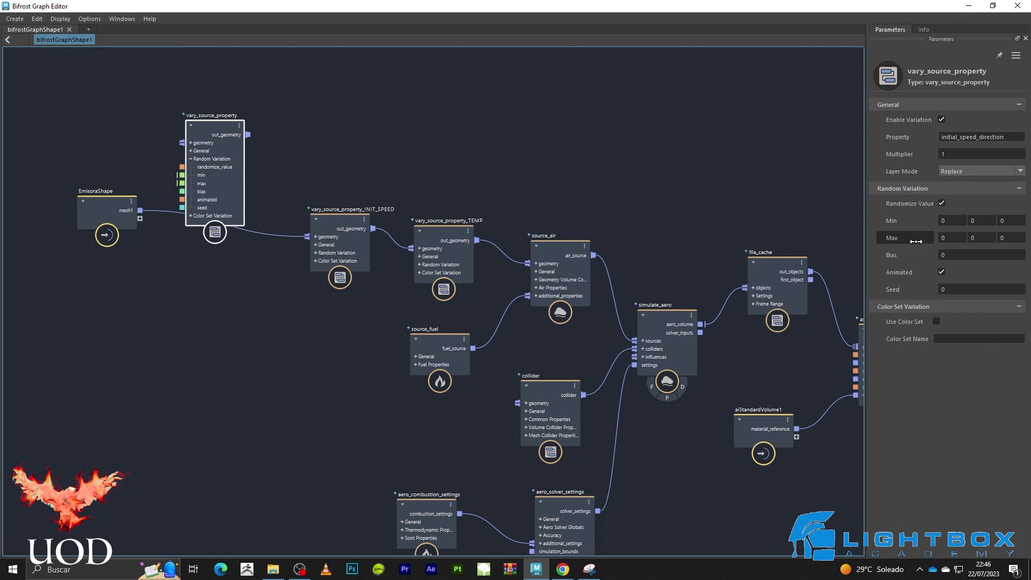
# - Route EmisoraShape mesh1 through vary_source_property into INIT_SPEED and delete the old direct wire
pyautogui.click(383, 114)
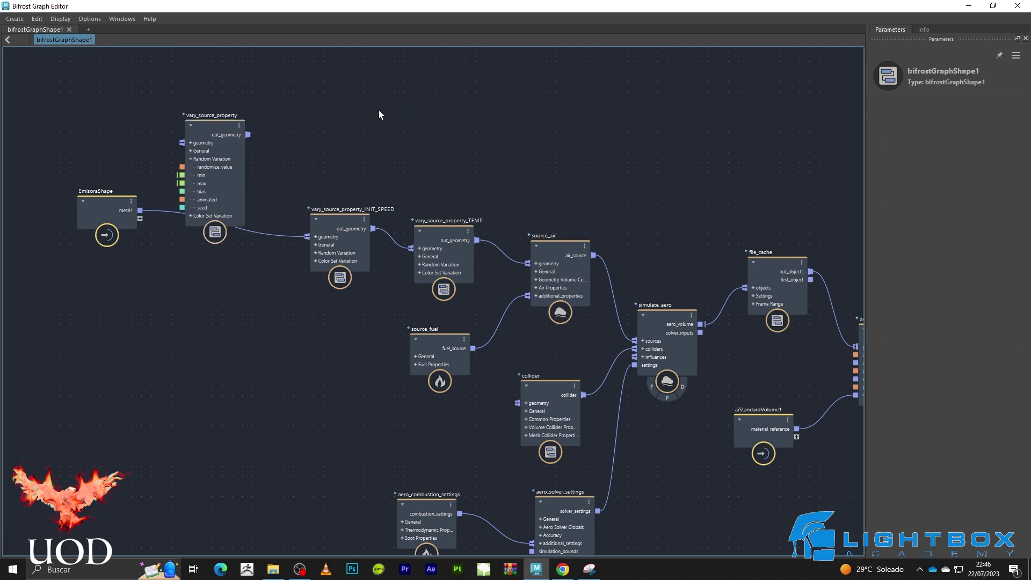
pyautogui.moveTo(138, 210); pyautogui.dragTo(183, 143)
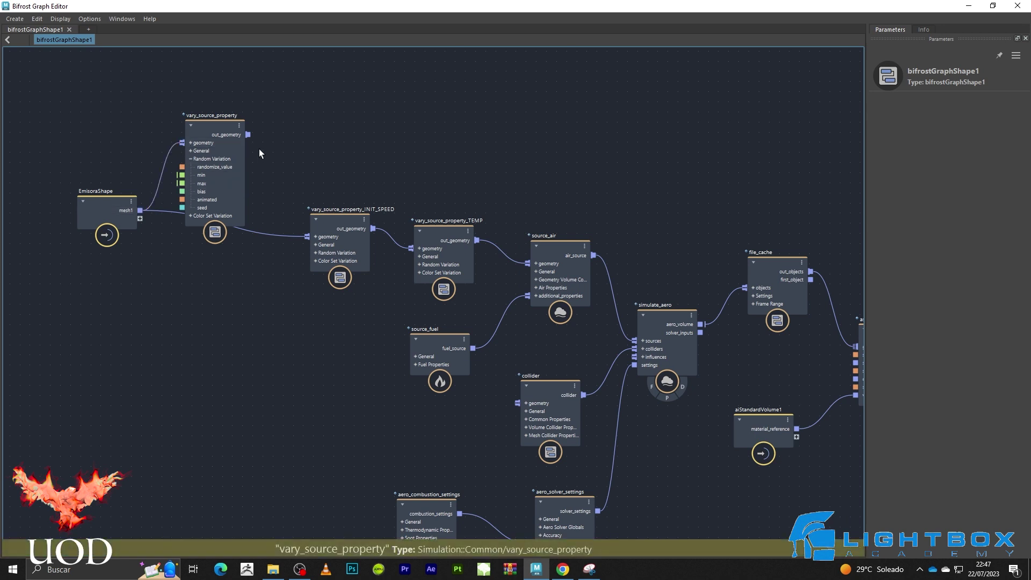
pyautogui.moveTo(247, 134); pyautogui.dragTo(309, 236)
pyautogui.click(266, 218)
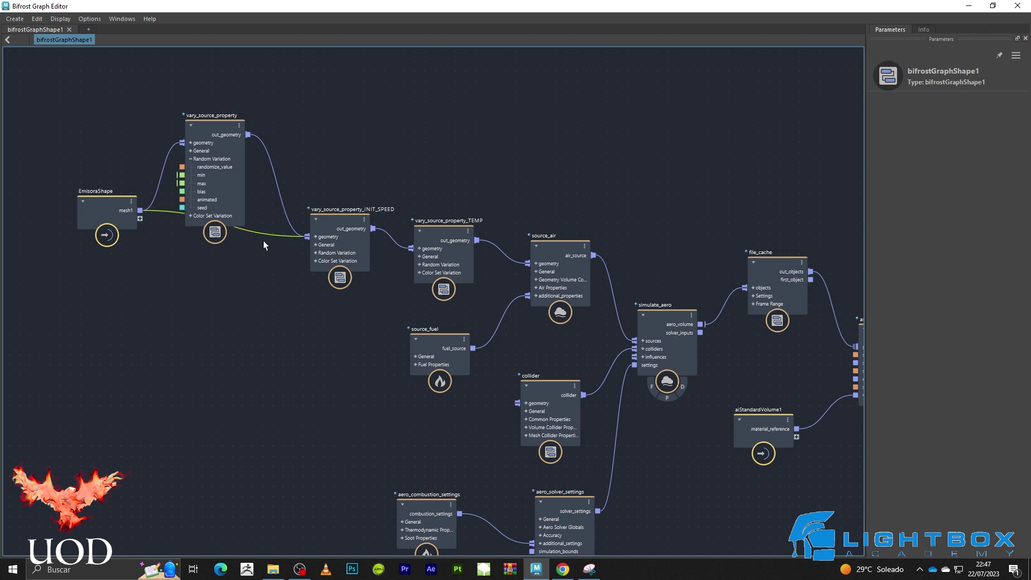
pyautogui.press('Delete')
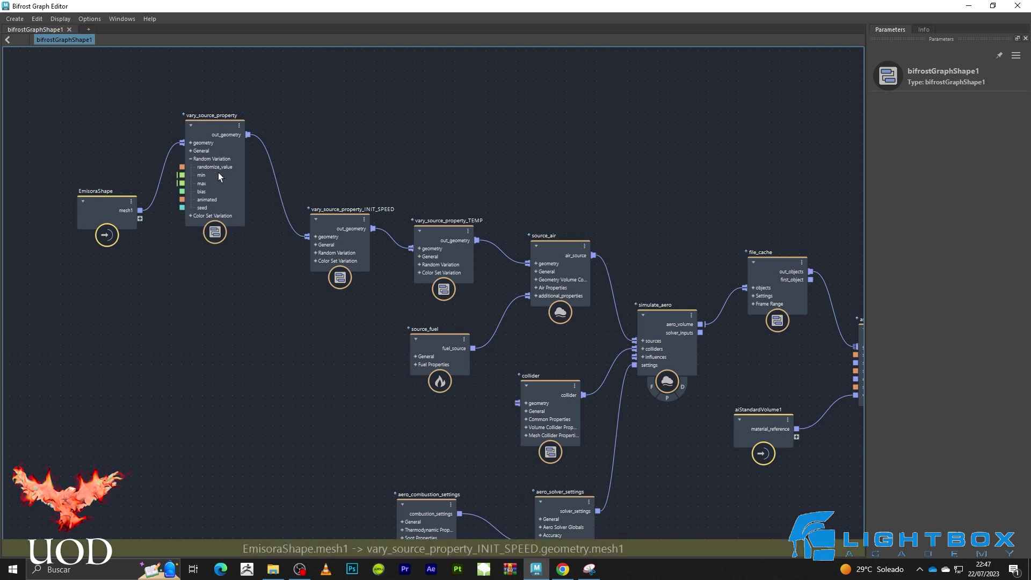
pyautogui.moveTo(218, 173); pyautogui.dragTo(224, 245)
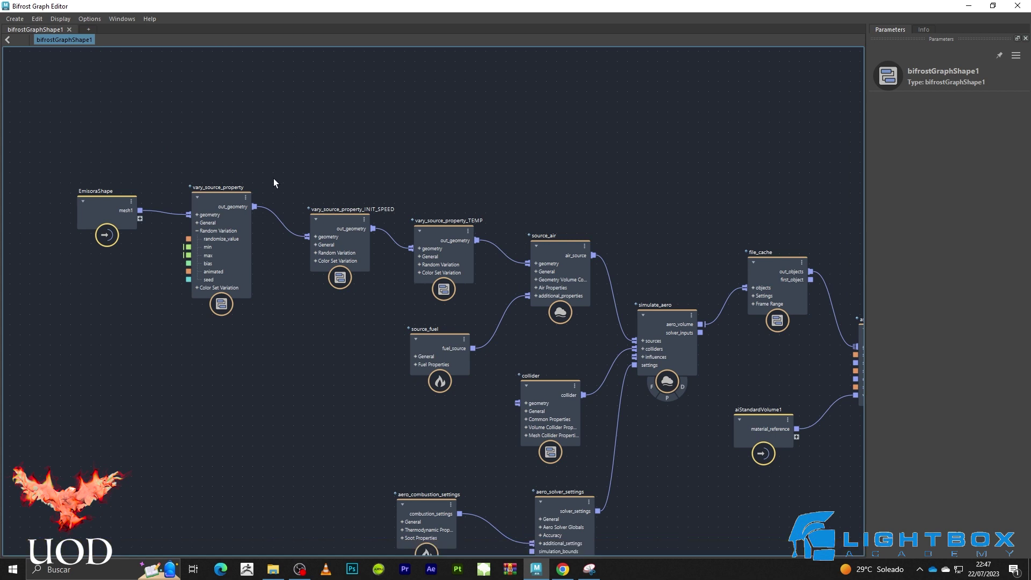
# - Rename the node to vary_source_property_DIRECT_SPEED
pyautogui.click(215, 199)
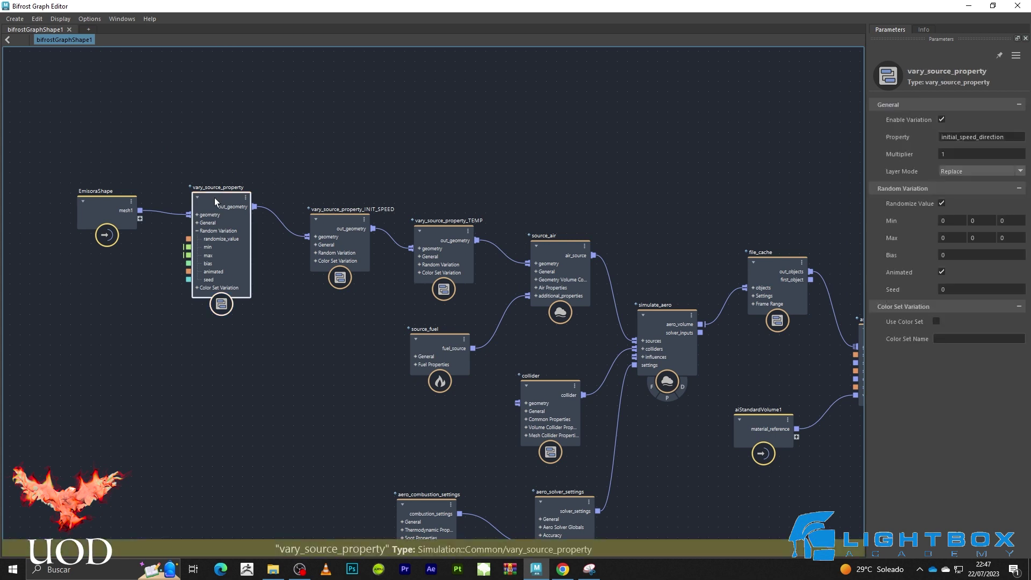
pyautogui.doubleClick(231, 186)
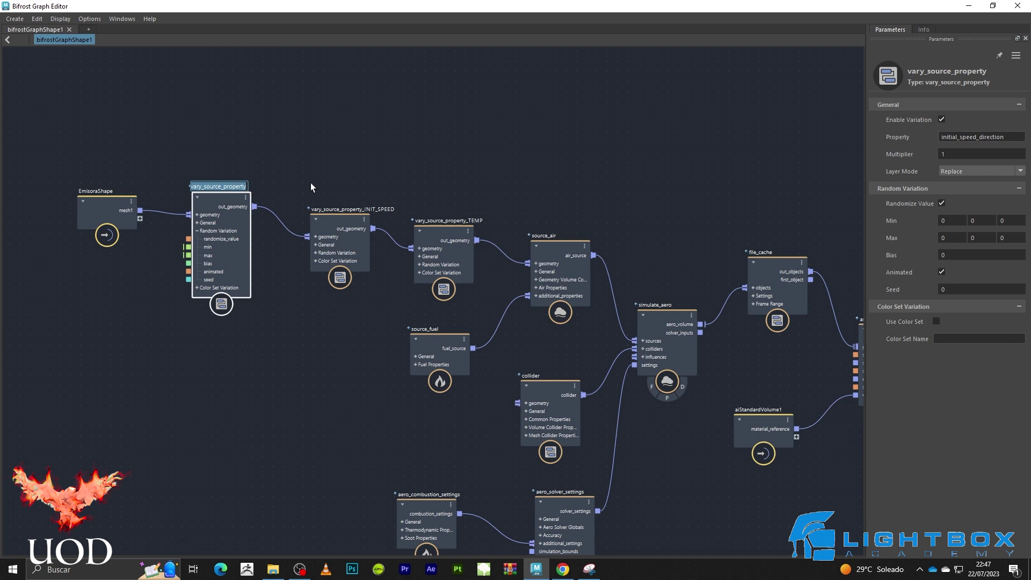
pyautogui.press('End')
pyautogui.write('_DIRECT_SPEED')
pyautogui.press('Return')
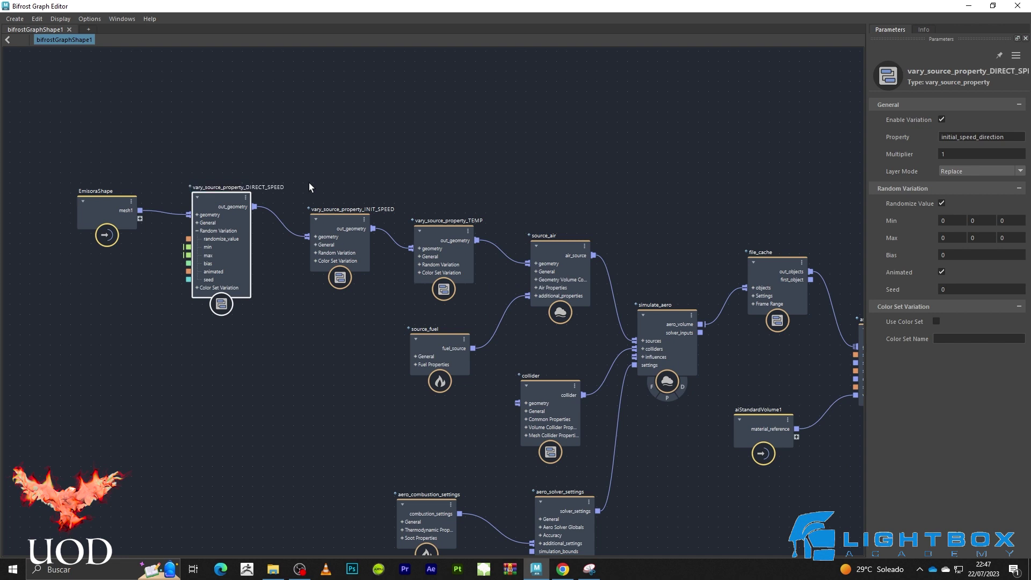
pyautogui.click(317, 143)
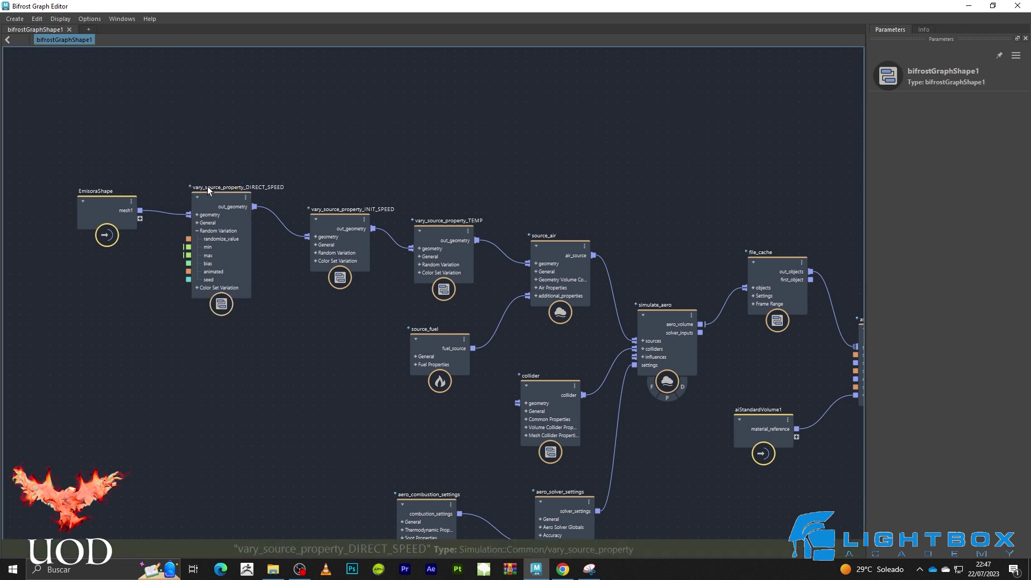
# - Set DIRECT_SPEED's Min to -1, 0, -2 and Max to 2, 1, 3
pyautogui.click(346, 222)
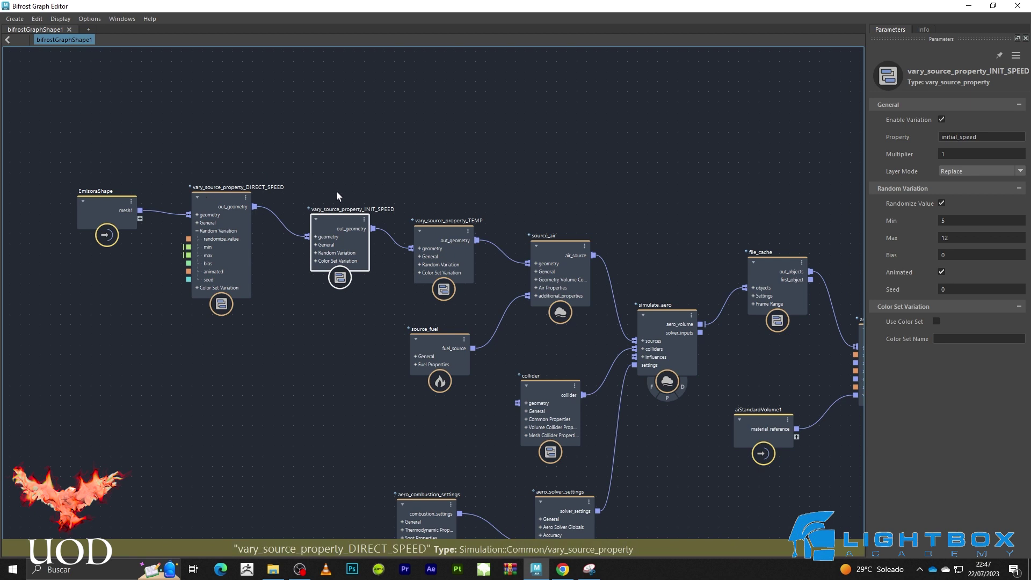
pyautogui.click(101, 202)
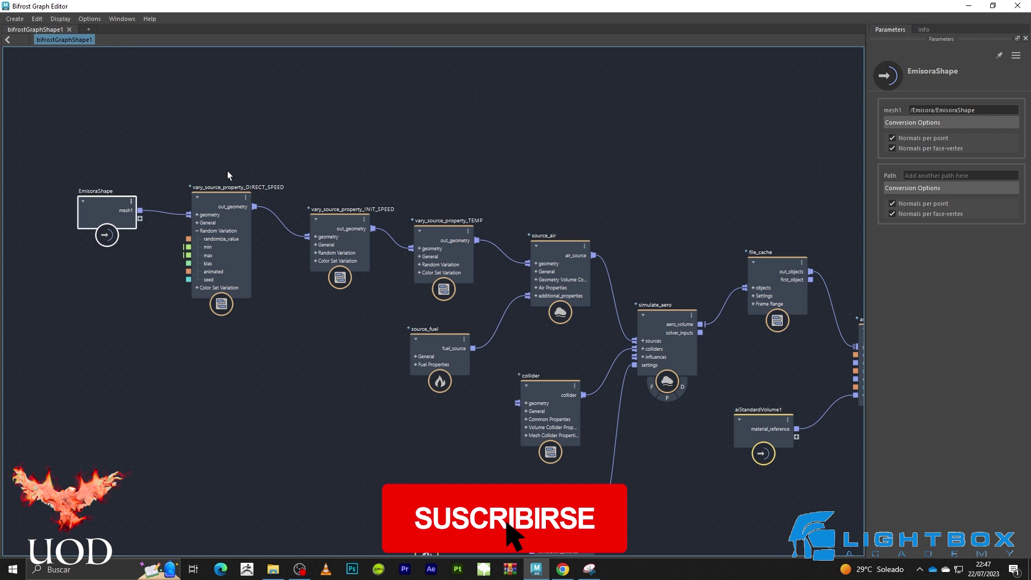
pyautogui.click(208, 203)
pyautogui.click(950, 220)
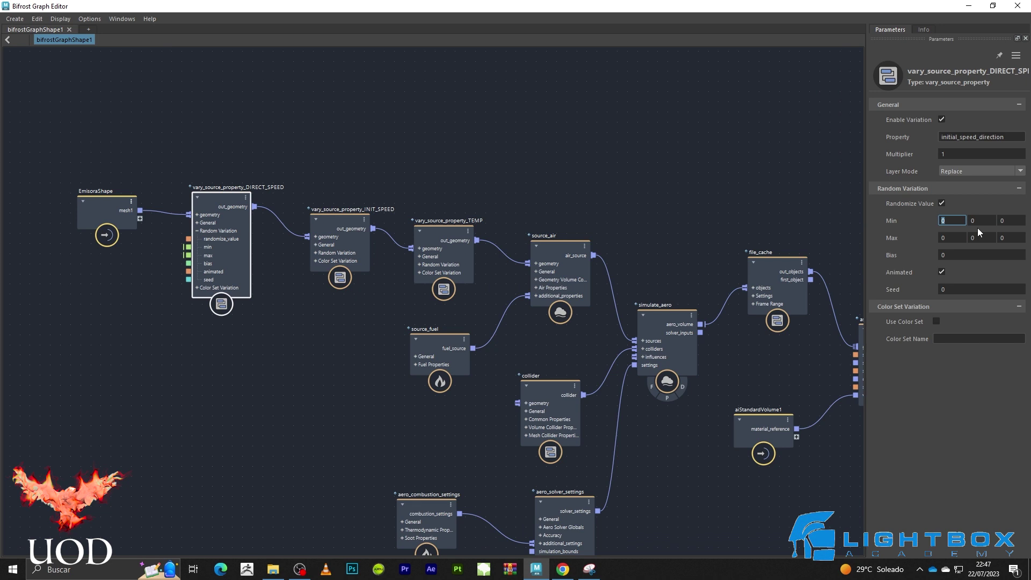
pyautogui.click(949, 236)
pyautogui.write('2')
pyautogui.click(980, 238)
pyautogui.write('1')
pyautogui.click(1010, 221)
pyautogui.write('-')
pyautogui.click(1009, 238)
pyautogui.write('3')
# - Compare the DIRECT_SPEED ranges against the INIT_SPEED node's settings
pyautogui.click(598, 136)
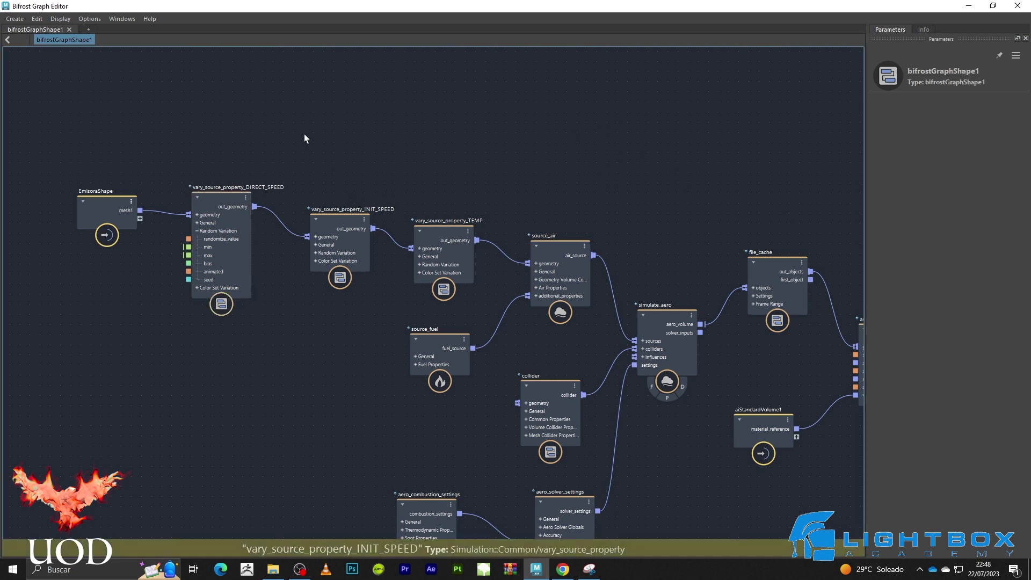
pyautogui.click(330, 227)
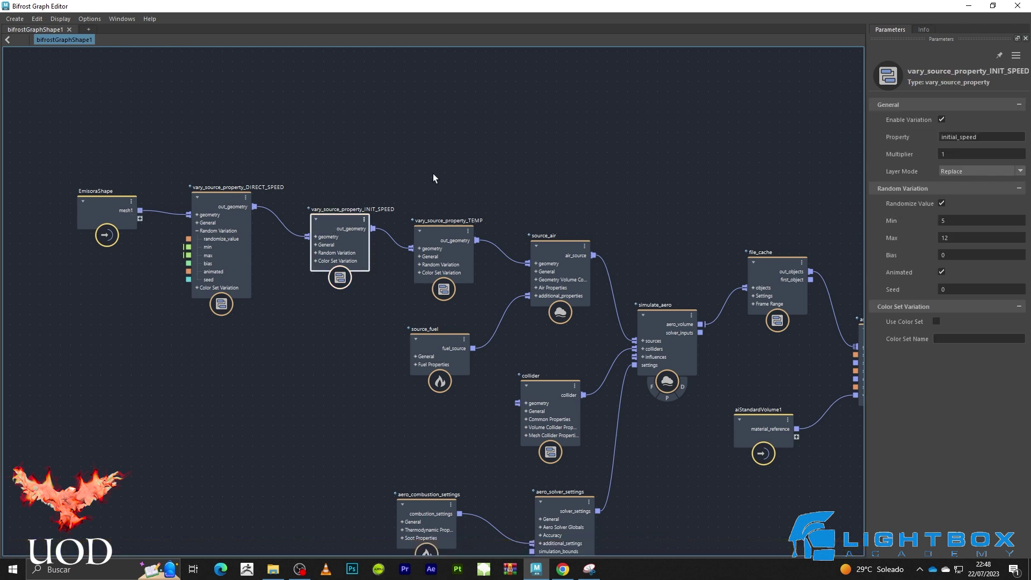
pyautogui.click(227, 199)
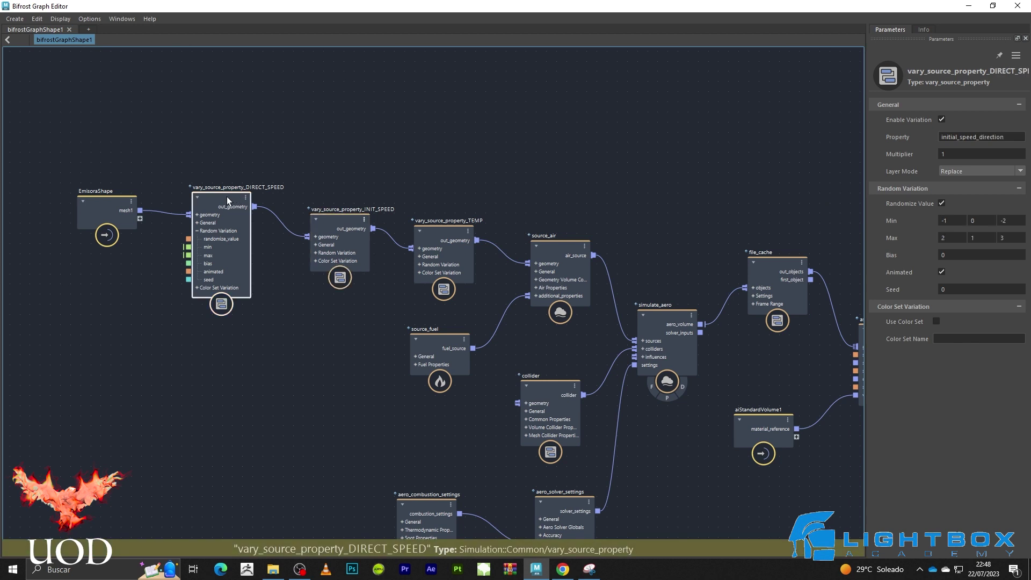
# - Frame the graph and review source_air's resolution mode options
pyautogui.click(339, 163)
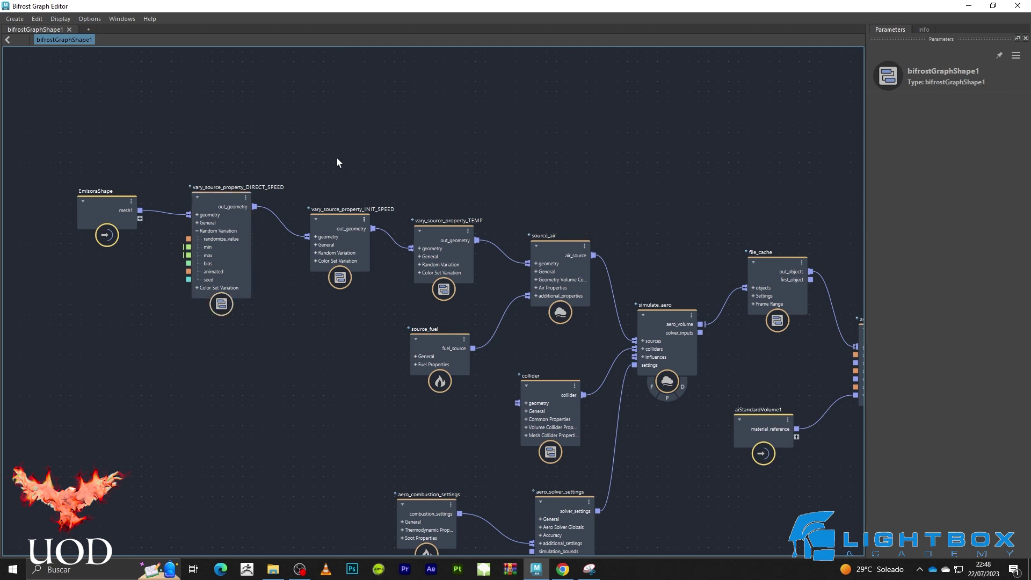
pyautogui.scroll(-1, 462, 140)
pyautogui.scroll(-1, 456, 138)
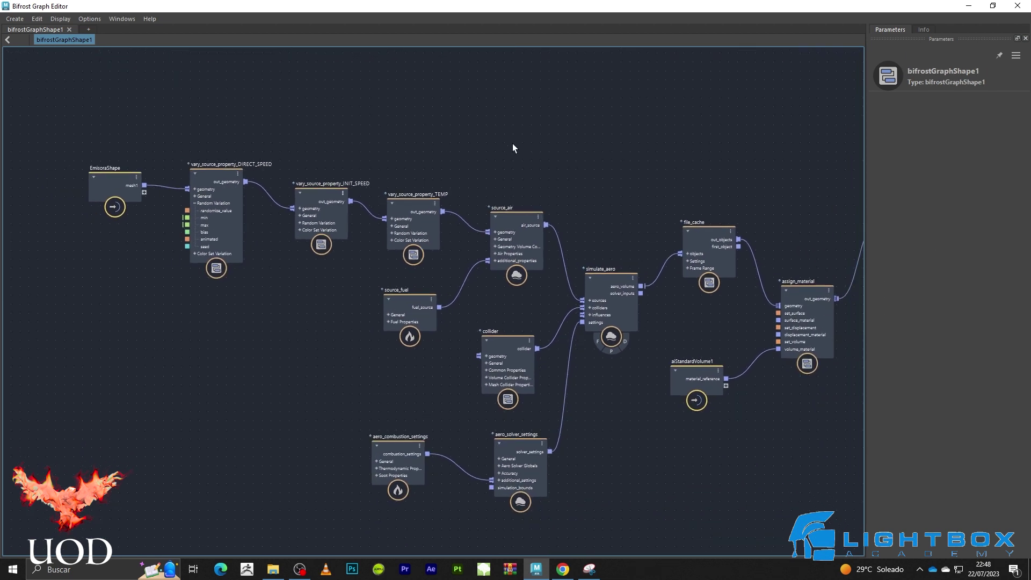
pyautogui.scroll(-1, 483, 134)
pyautogui.moveTo(456, 127)
pyautogui.mouseDown(button='middle')
pyautogui.moveTo(386, 119)
pyautogui.moveTo(472, 125)
pyautogui.mouseUp(button='middle')
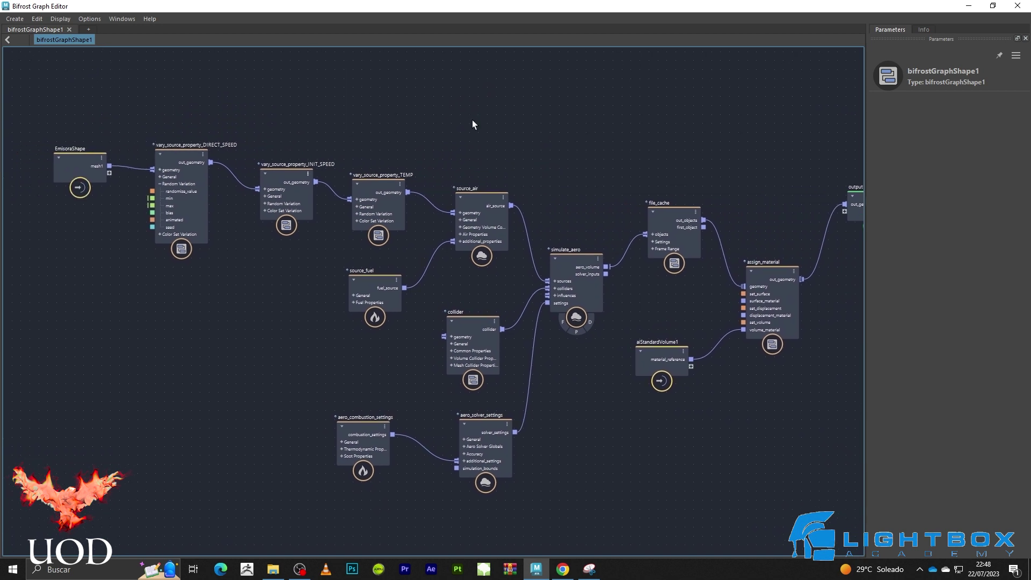
pyautogui.click(474, 203)
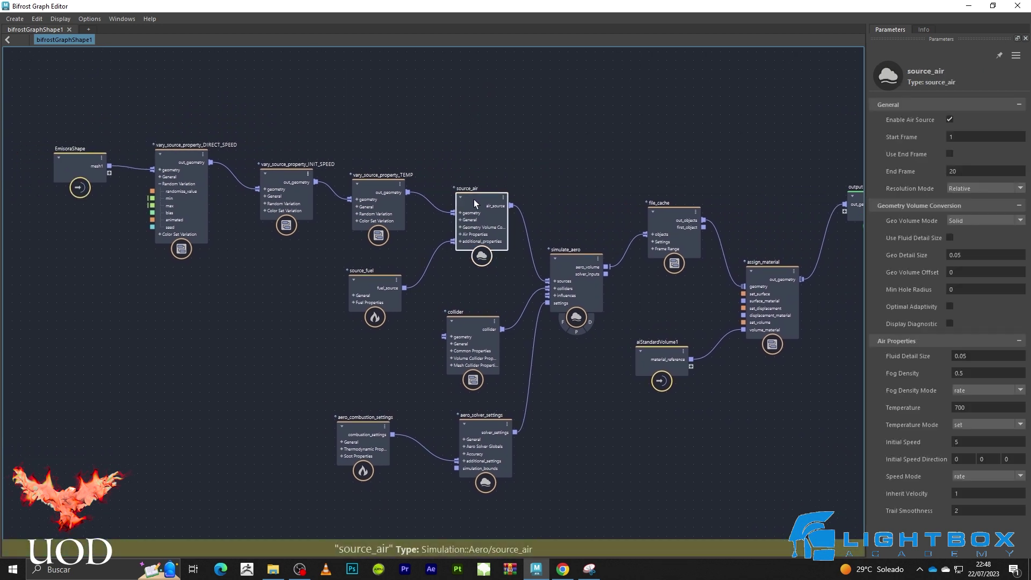
pyautogui.click(982, 186)
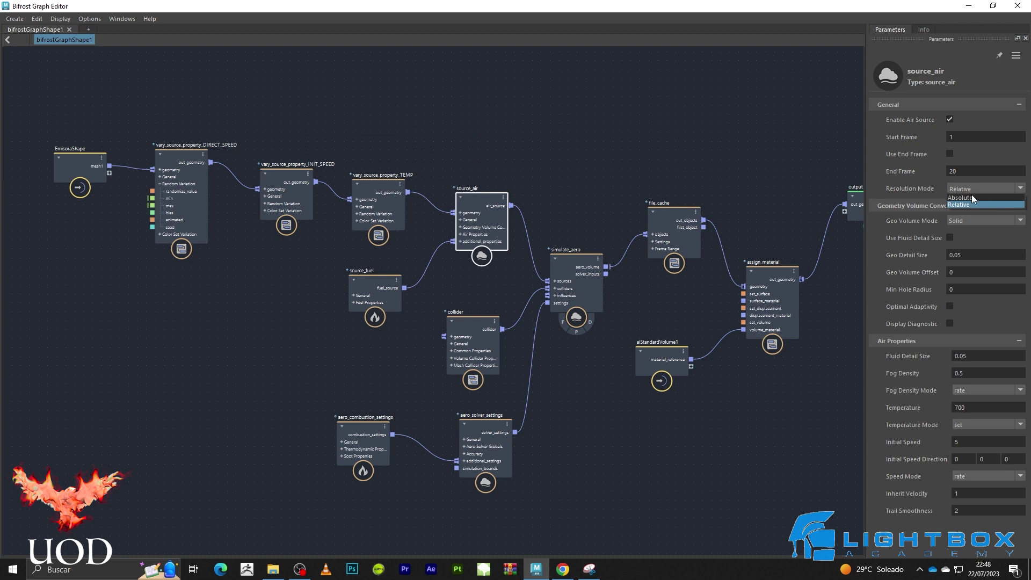
# - Set the playback end frame to 80 and return to frame 0
pyautogui.click(969, 5)
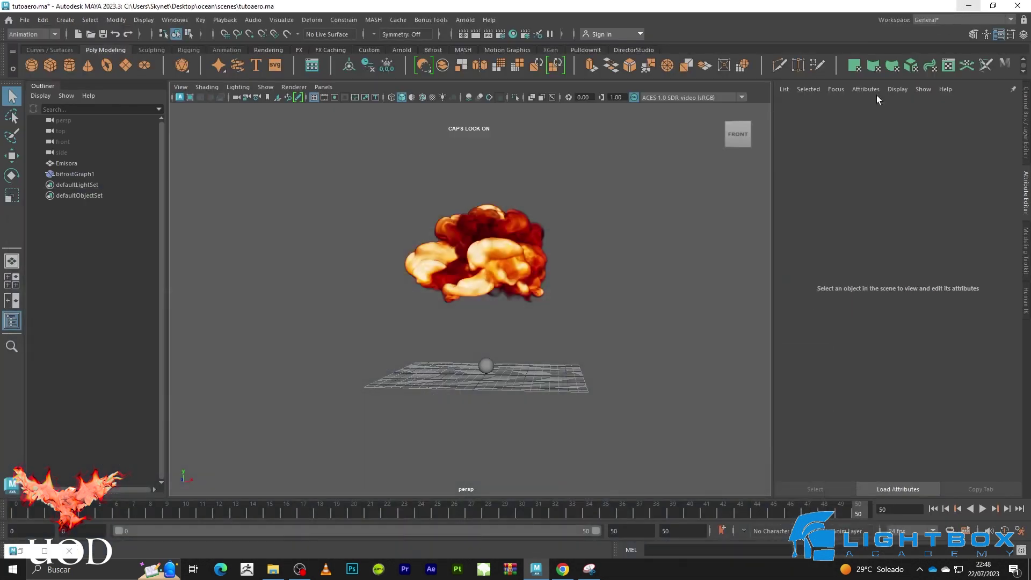
pyautogui.doubleClick(647, 529)
pyautogui.write('8')
pyautogui.press('Return')
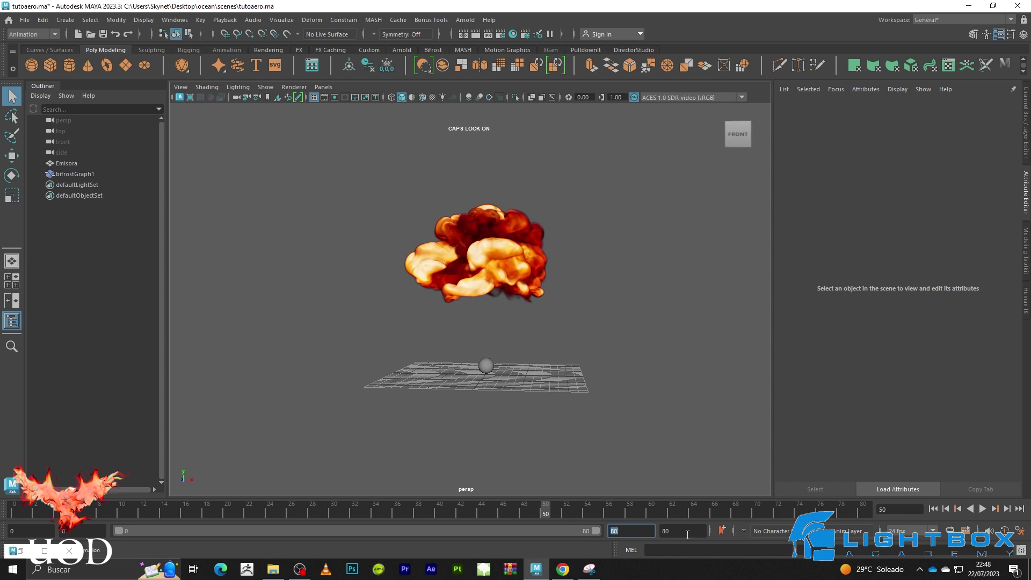
pyautogui.click(667, 360)
pyautogui.click(933, 509)
# - Set the aero_solver_settings Style to wispy
pyautogui.click(53, 549)
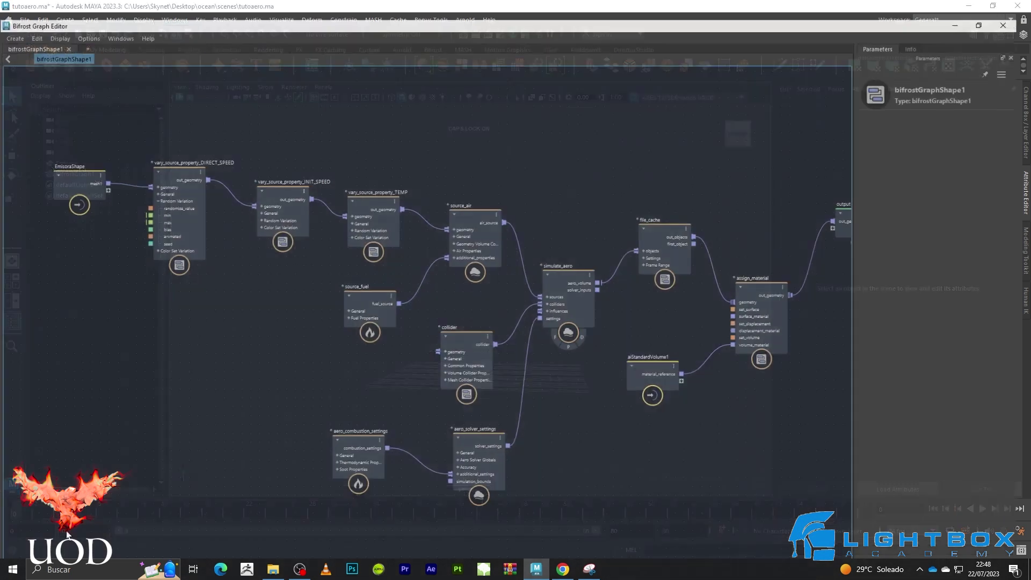
pyautogui.click(666, 215)
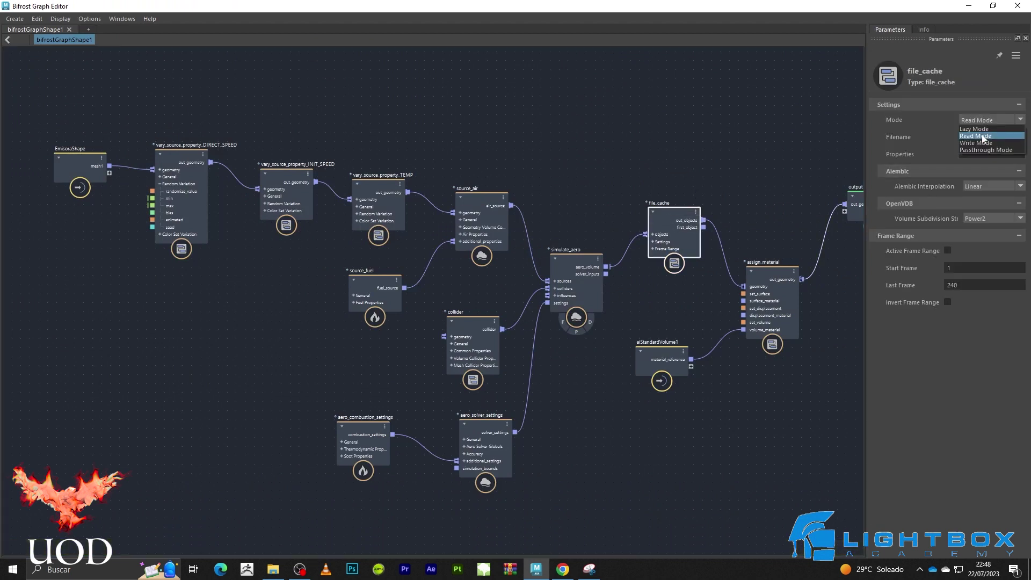
pyautogui.click(672, 111)
pyautogui.click(482, 203)
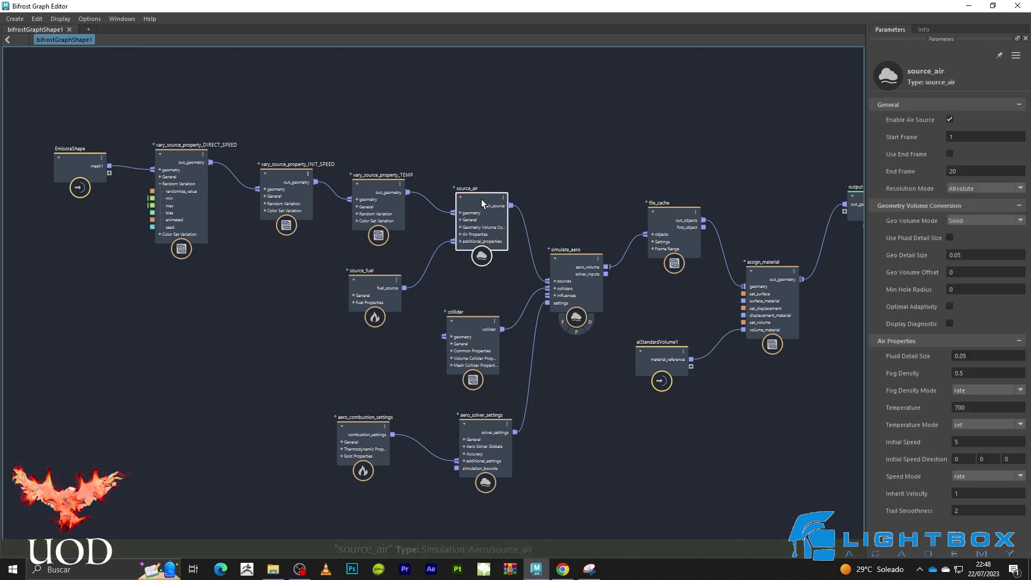
pyautogui.click(486, 429)
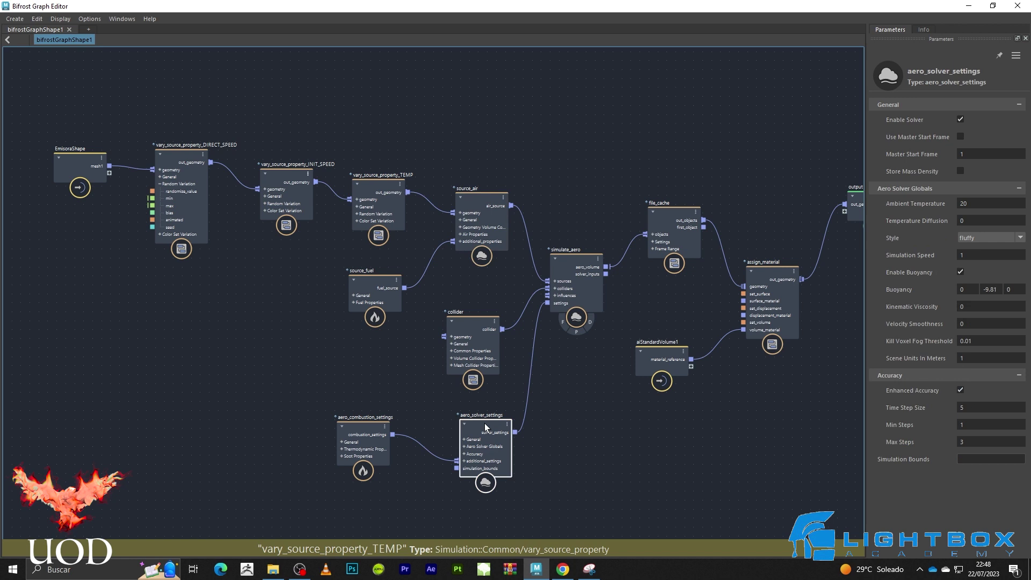
pyautogui.click(979, 240)
pyautogui.click(973, 268)
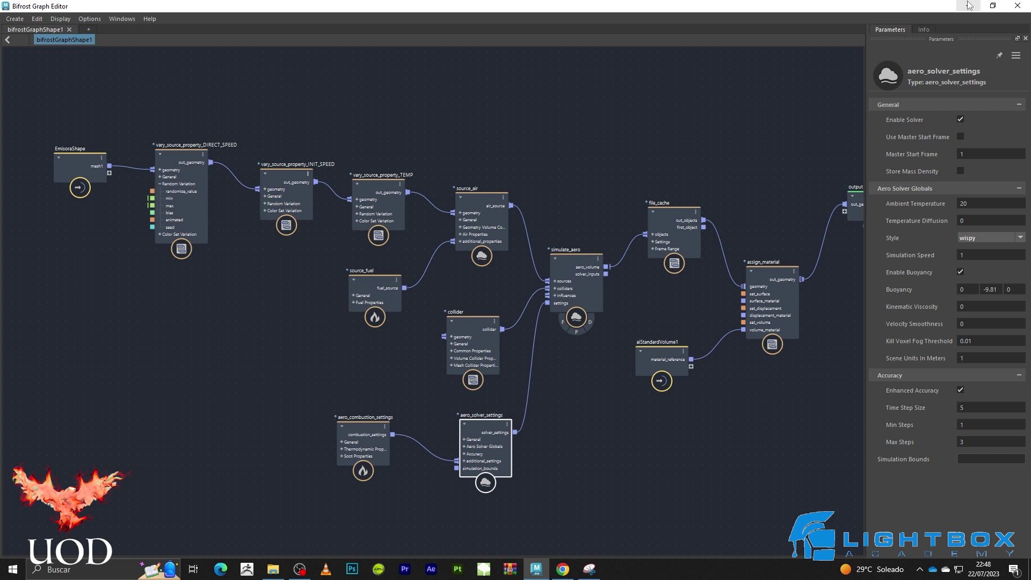
# - Minimize the graph editor and play the wispy explosion simulation
pyautogui.click(969, 5)
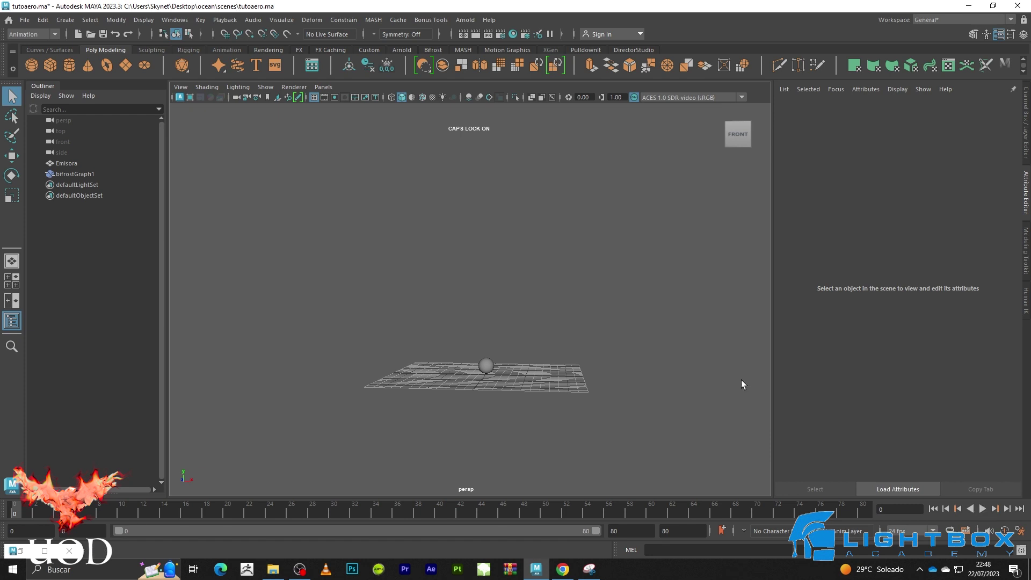
pyautogui.click(982, 510)
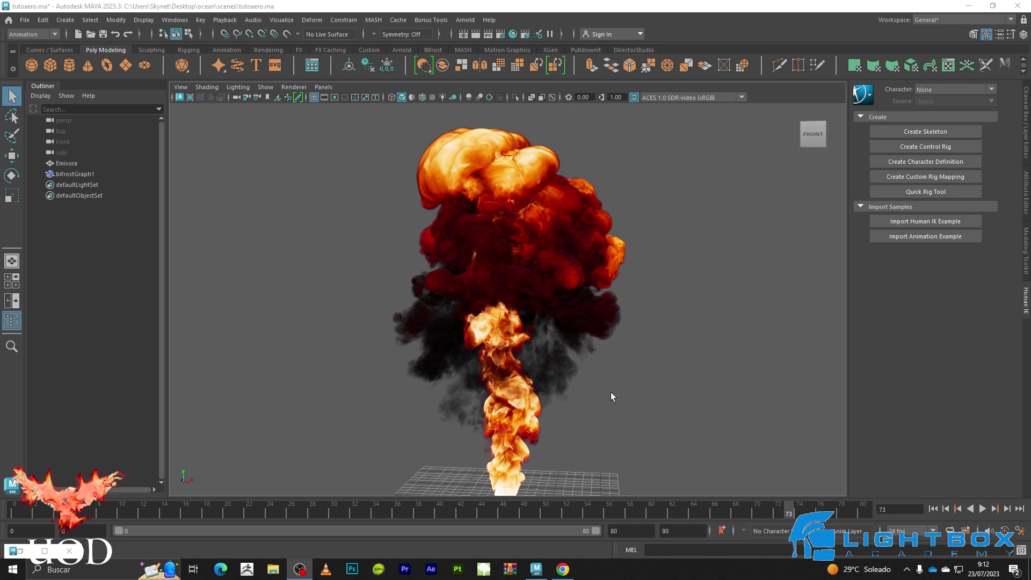
pyautogui.keyDown('alt'); pyautogui.moveTo(622, 376); pyautogui.dragTo(626, 377); pyautogui.keyUp('alt')
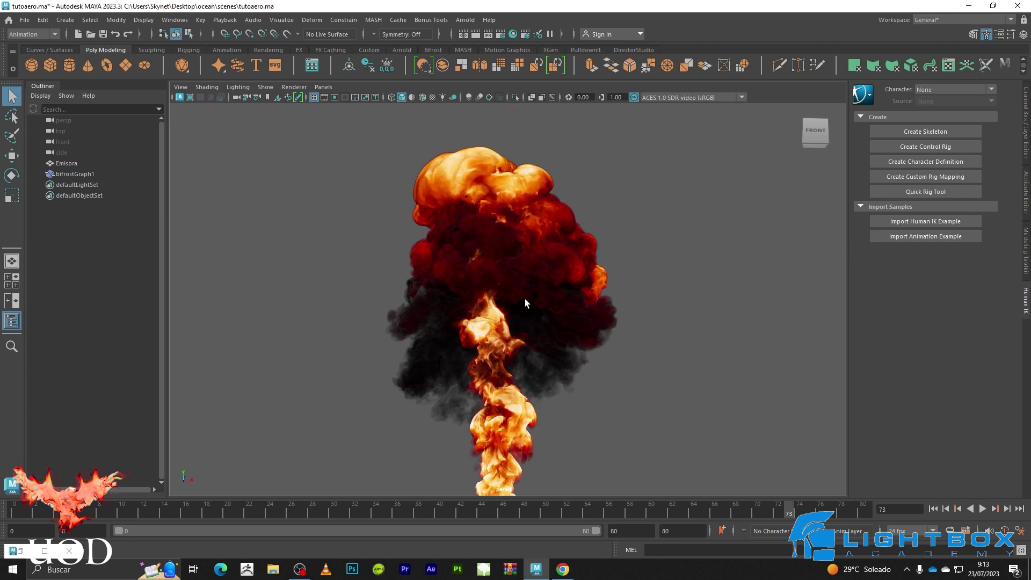
pyautogui.click(634, 251)
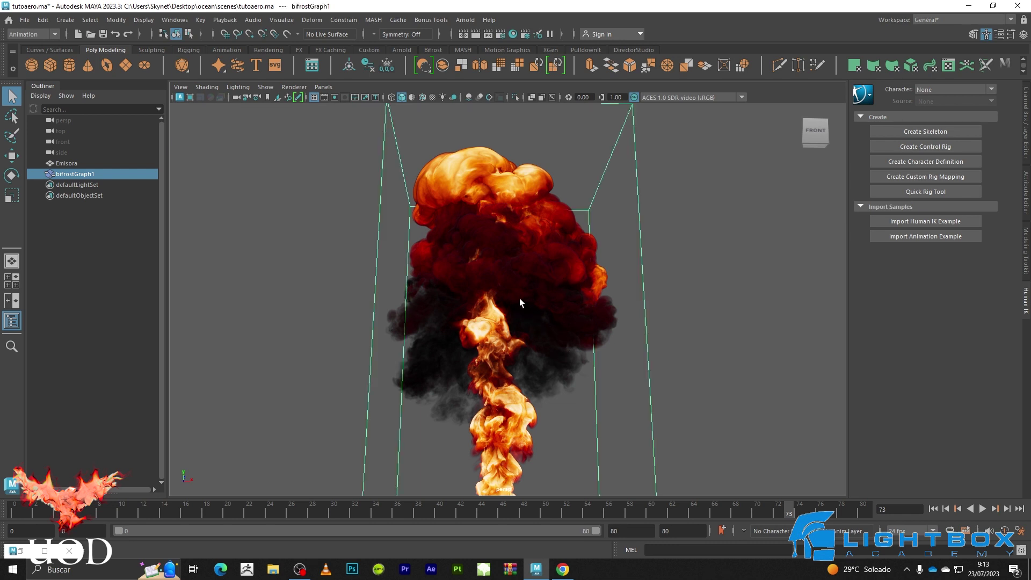
pyautogui.click(700, 225)
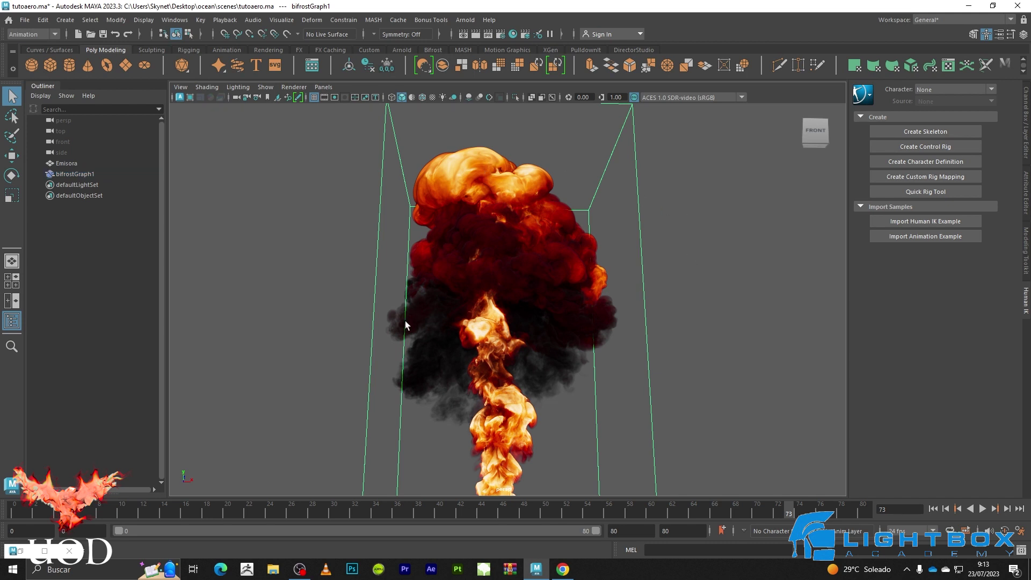
pyautogui.click(517, 268)
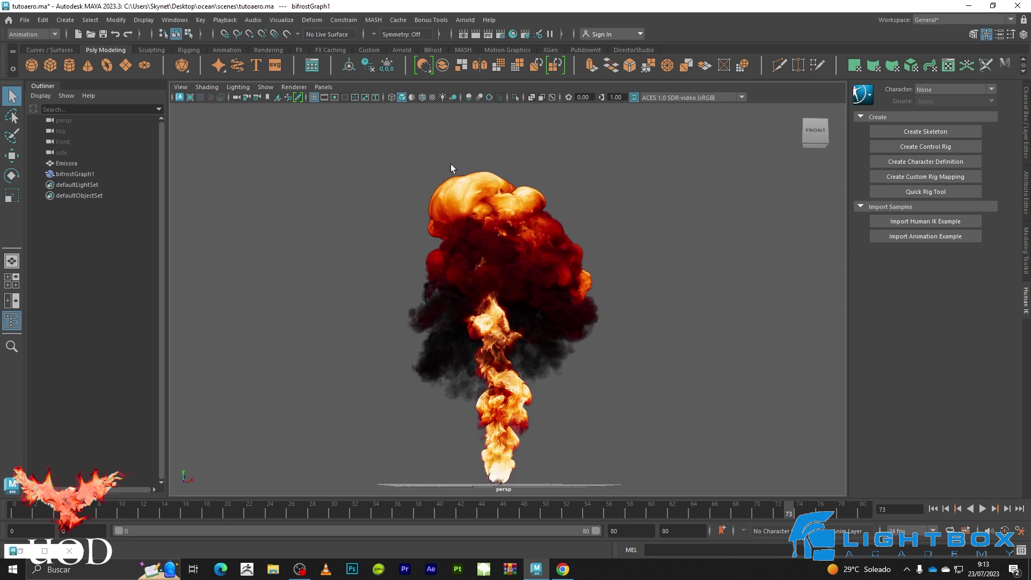
pyautogui.scroll(-3, 482, 154)
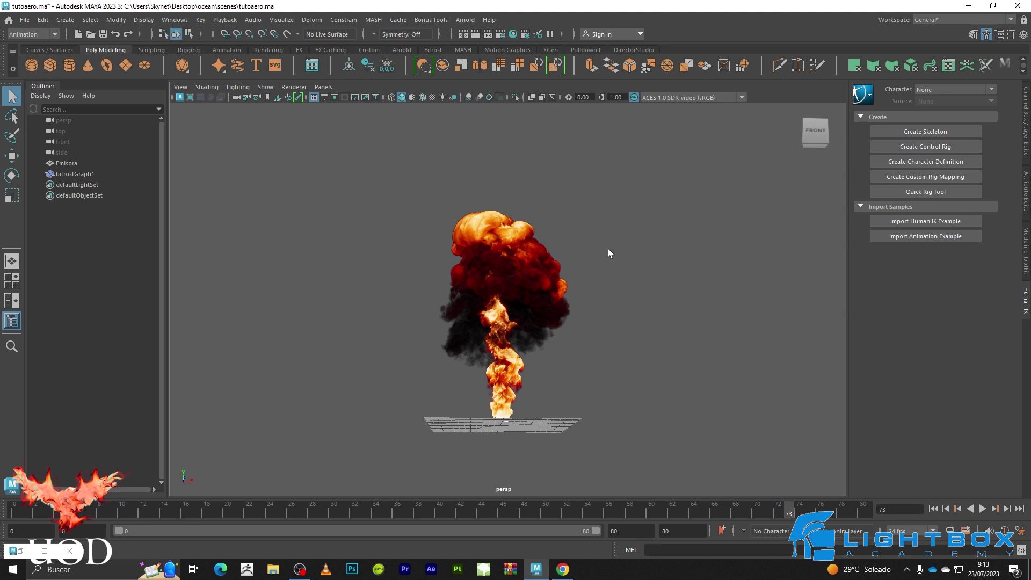
pyautogui.keyDown('alt'); pyautogui.moveTo(580, 241); pyautogui.dragTo(579, 241); pyautogui.keyUp('alt')
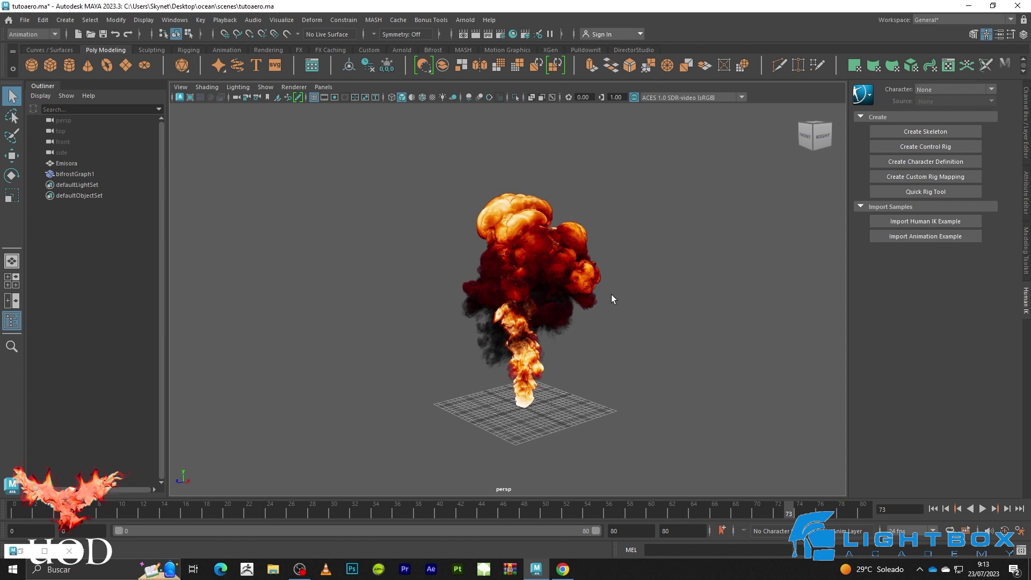
pyautogui.click(274, 569)
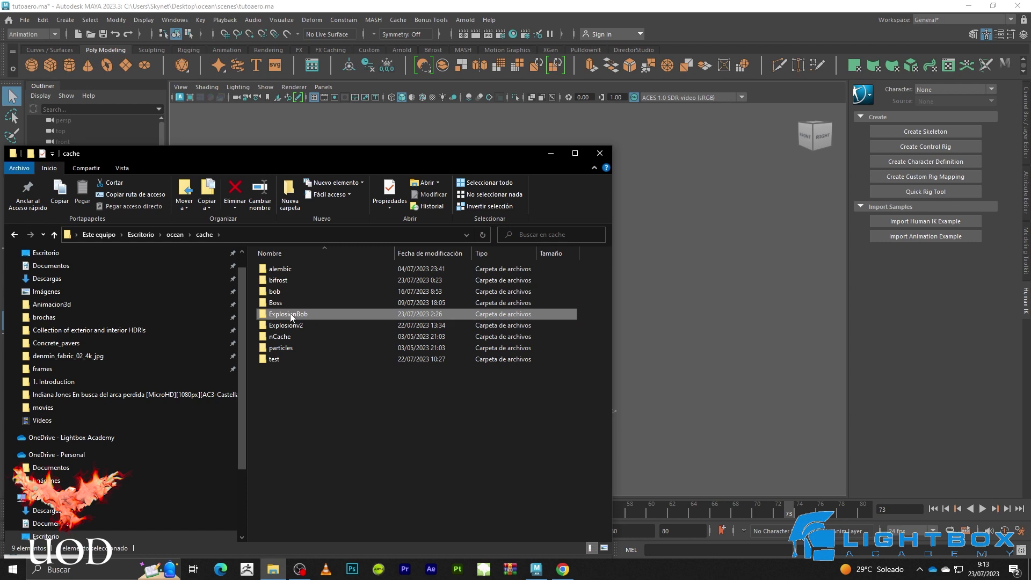
pyautogui.click(556, 156)
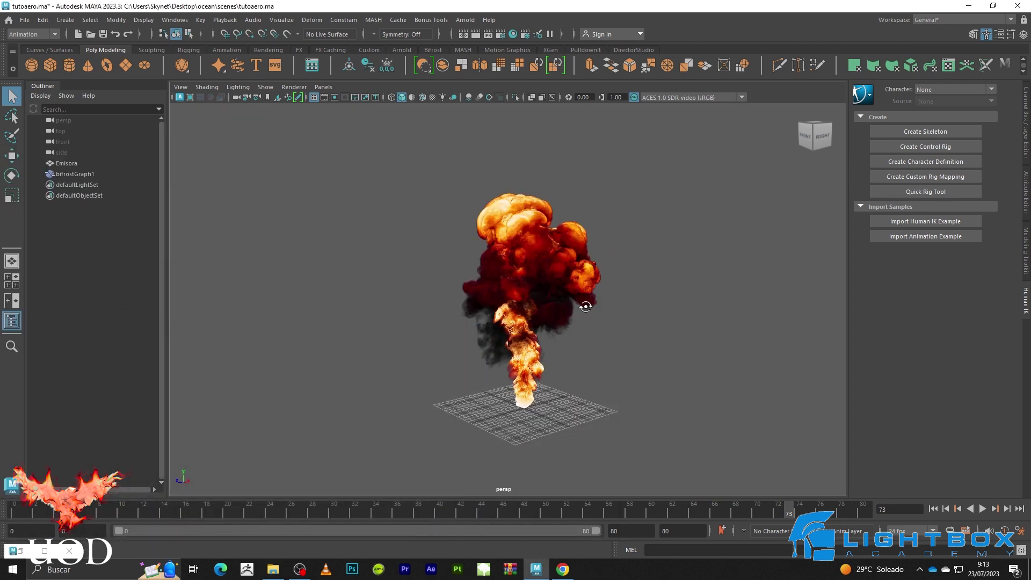
pyautogui.keyDown('alt'); pyautogui.moveTo(609, 307); pyautogui.dragTo(586, 311); pyautogui.keyUp('alt')
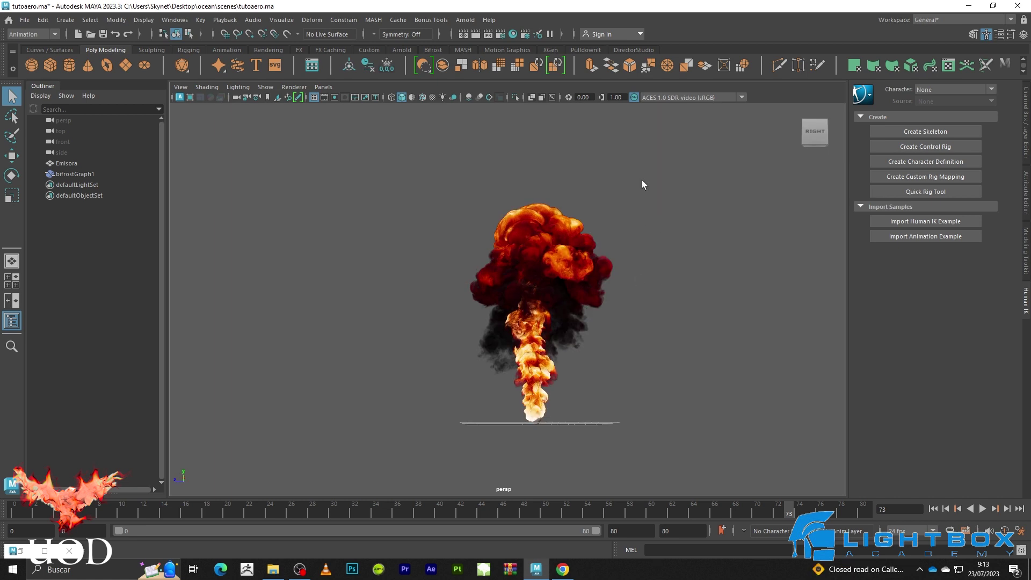
# - Select aiStandardVolume1 in Hypershade and show its attributes (Density 5) in the Attribute Editor
pyautogui.click(465, 20)
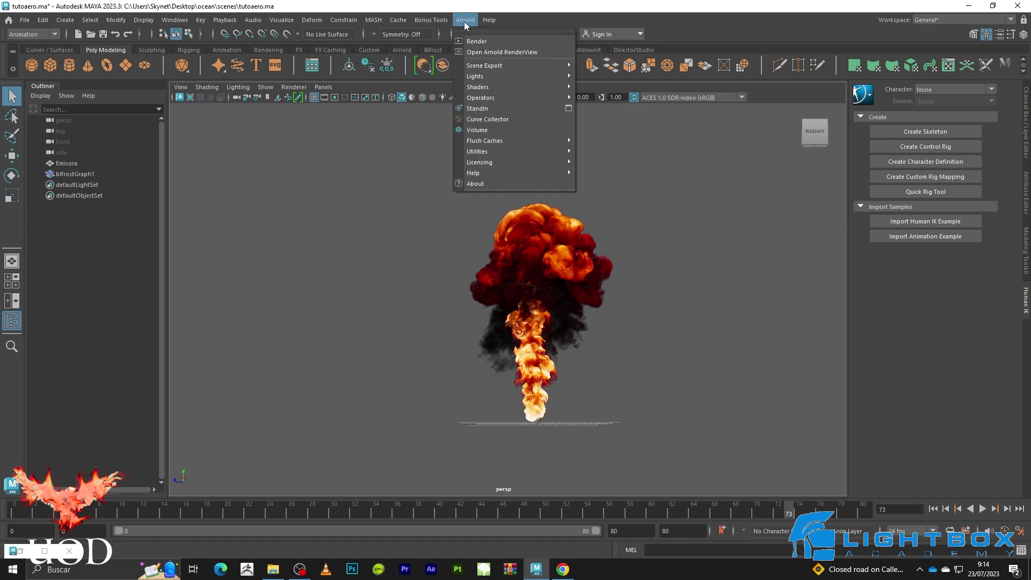
pyautogui.click(464, 19)
pyautogui.click(520, 34)
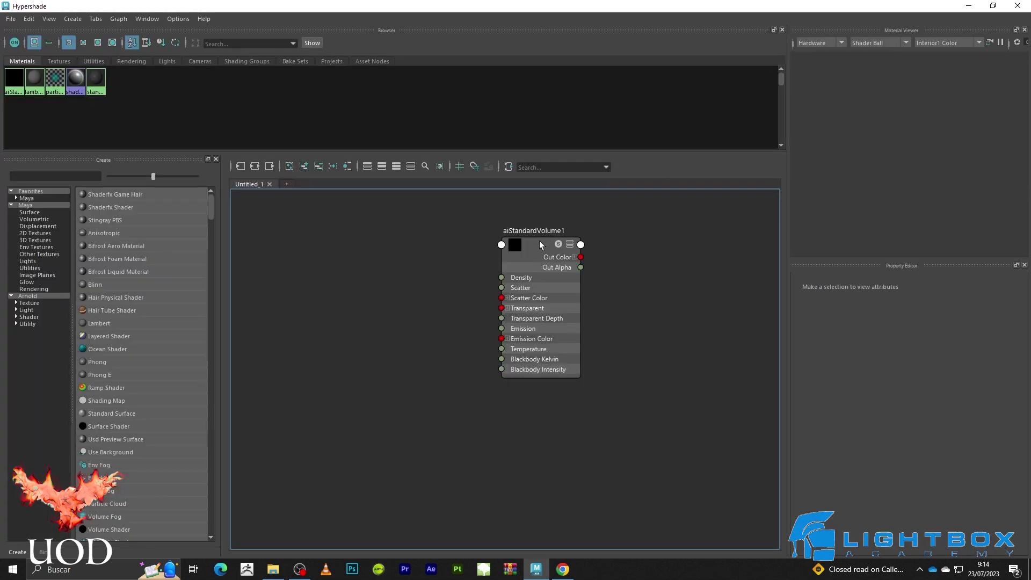
pyautogui.click(540, 242)
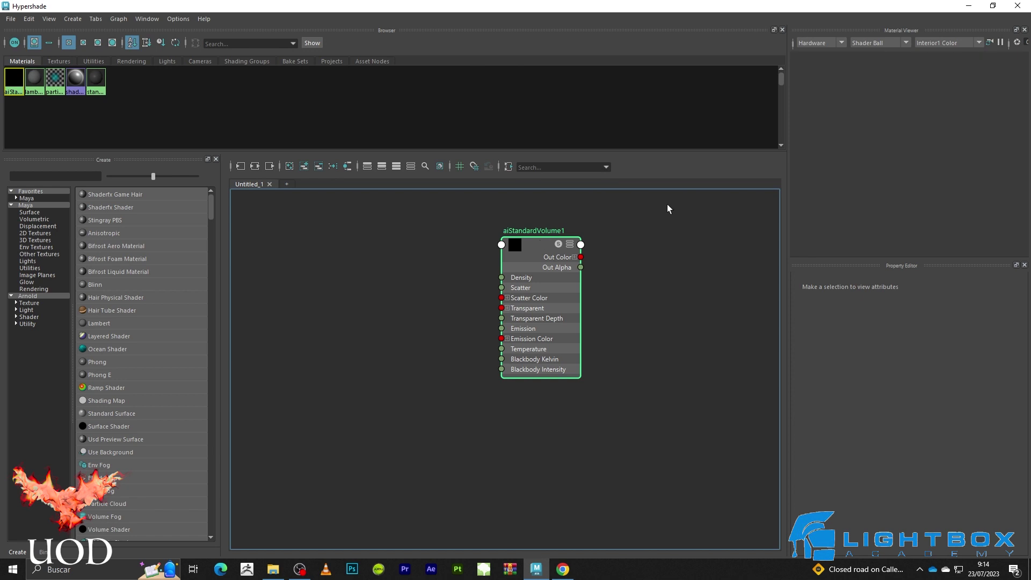
pyautogui.click(969, 9)
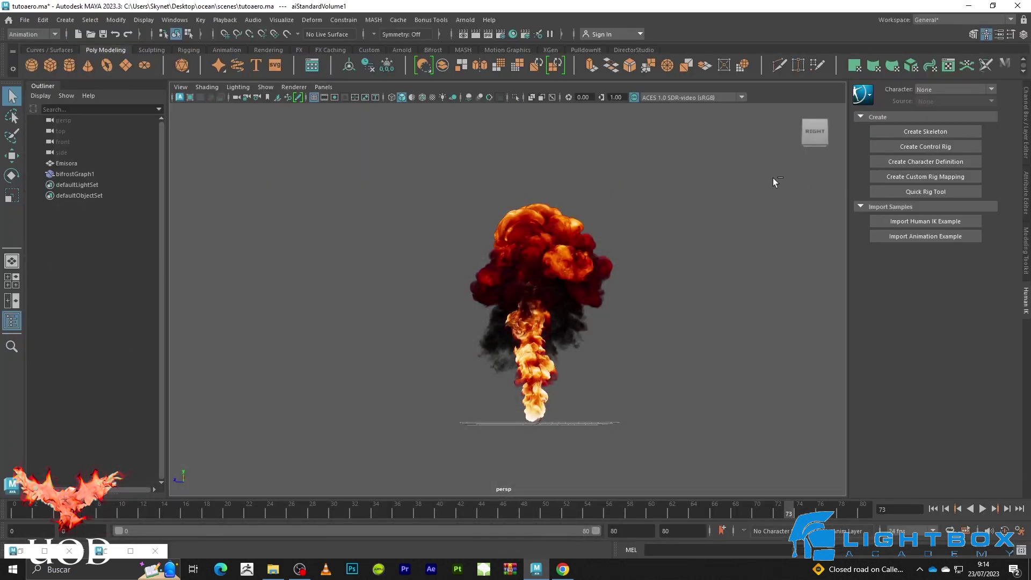
pyautogui.hotkey('ctrl', 'a')
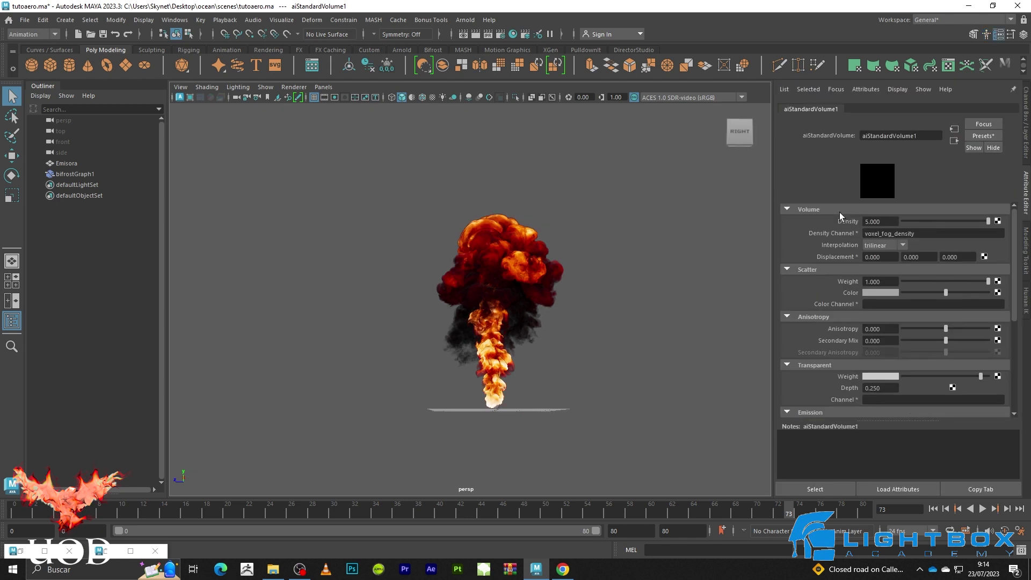
# - Set aiStandardVolume1 Density to 10 and orbit to a front view of the explosion
pyautogui.scroll(-2, 859, 215)
pyautogui.scroll(2, 845, 211)
pyautogui.click(883, 223)
pyautogui.write('10')
pyautogui.press('Return')
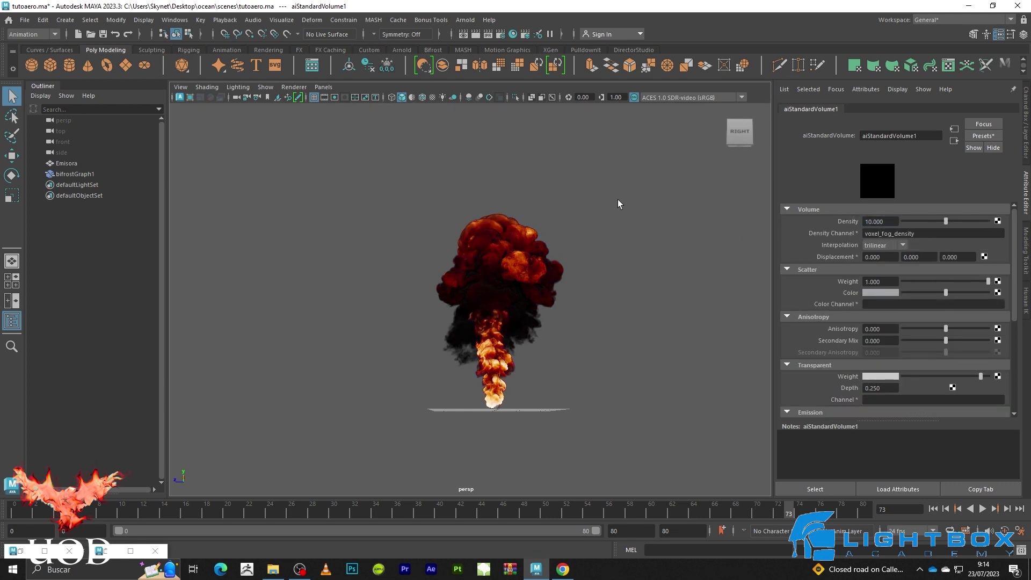
pyautogui.click(611, 204)
pyautogui.scroll(3, 611, 204)
pyautogui.moveTo(612, 219)
pyautogui.keyDown('alt'); pyautogui.mouseDown()
pyautogui.moveTo(649, 216)
pyautogui.moveTo(610, 224)
pyautogui.mouseUp(); pyautogui.keyUp('alt')
pyautogui.scroll(-2, 608, 205)
pyautogui.scroll(-2, 608, 205)
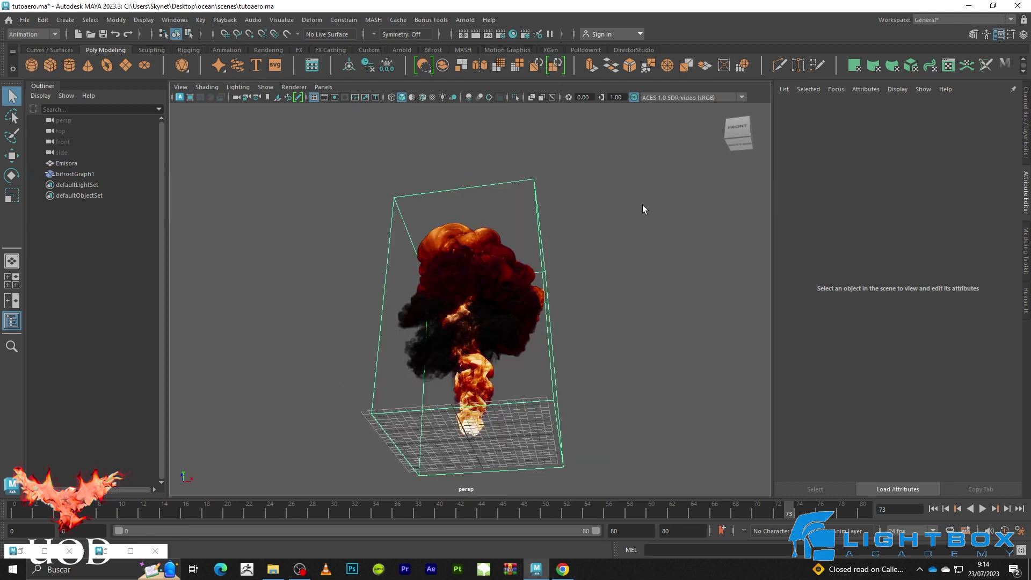
pyautogui.moveTo(617, 241)
pyautogui.keyDown('alt'); pyautogui.mouseDown()
pyautogui.moveTo(617, 209)
pyautogui.moveTo(652, 219)
pyautogui.moveTo(633, 221)
pyautogui.mouseUp(); pyautogui.keyUp('alt')
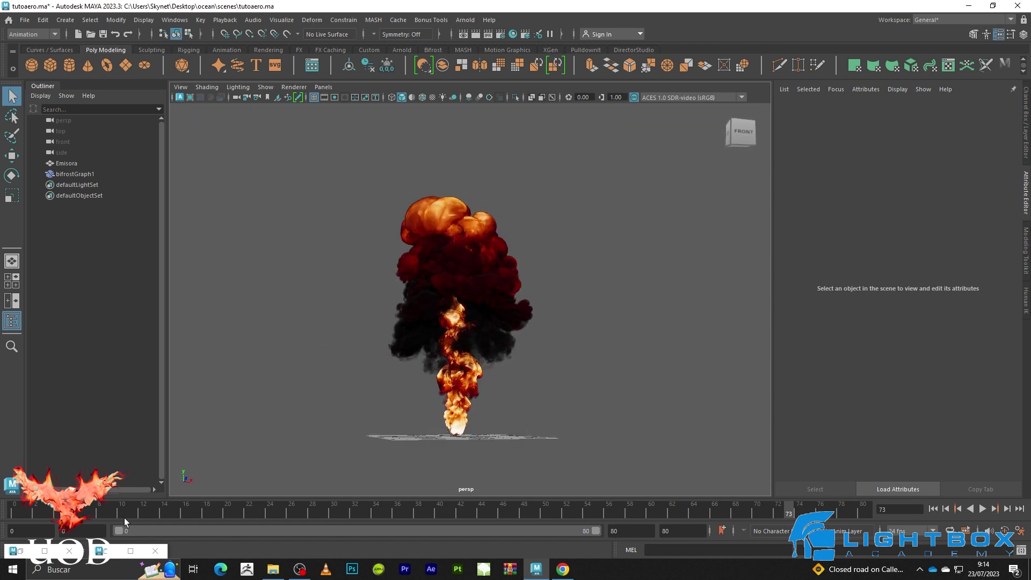
# - Test a Density of 20 on the volume shader, then revert it to 10
pyautogui.click(121, 551)
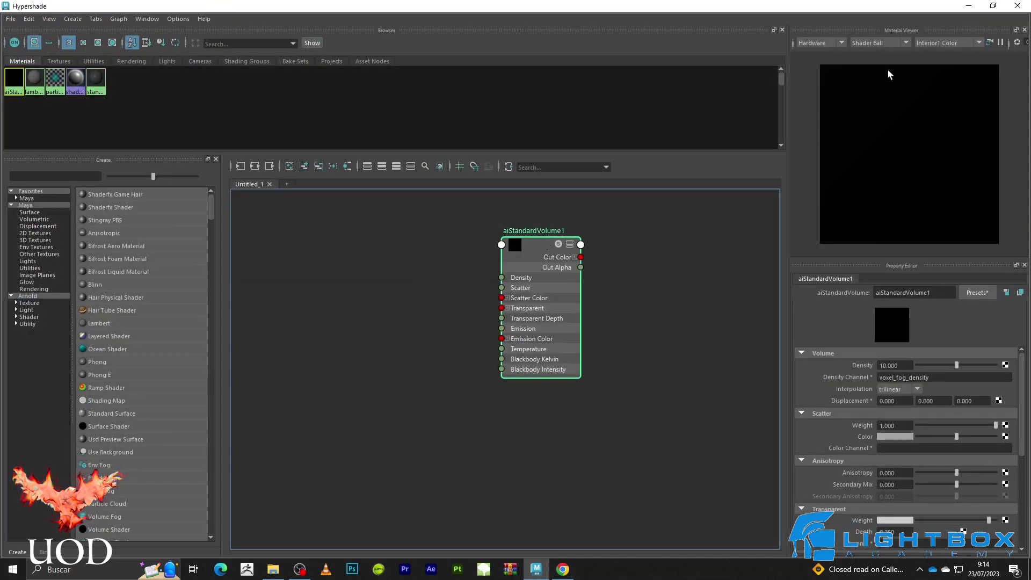
pyautogui.click(969, 6)
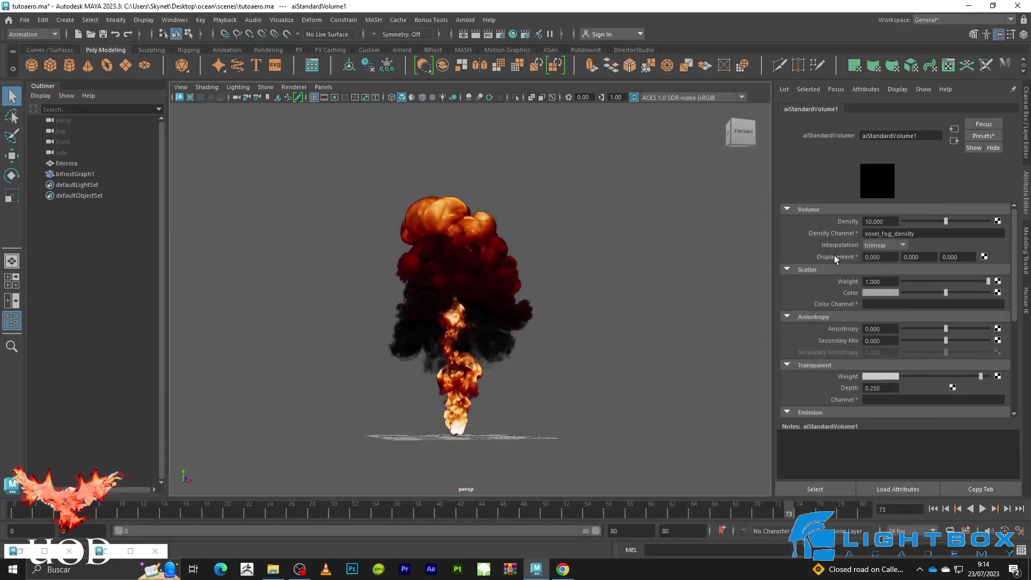
pyautogui.doubleClick(880, 221)
pyautogui.write('20')
pyautogui.press('Return')
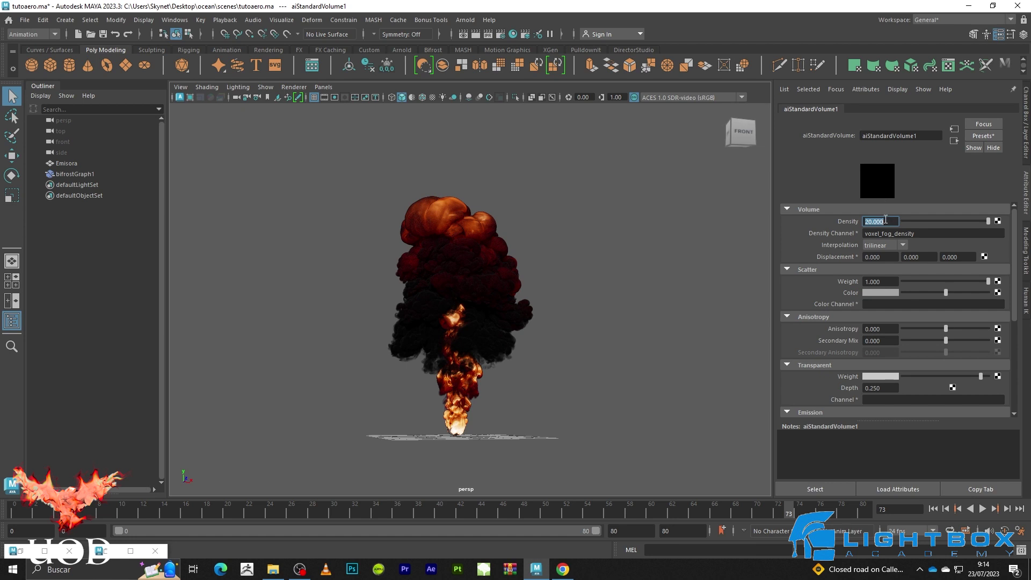
pyautogui.write('10')
pyautogui.press('Return')
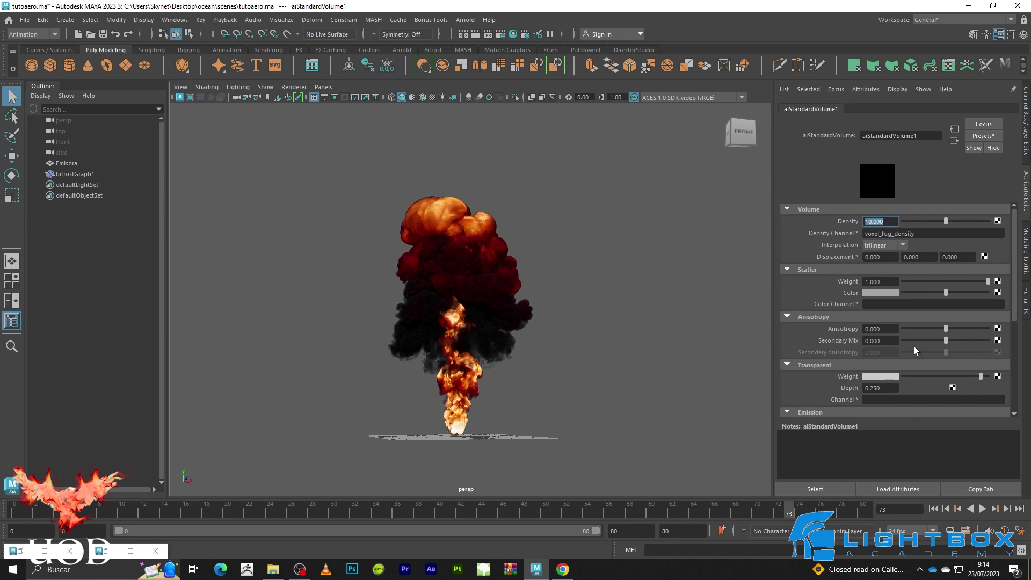
# - Drag the Scatter Color slider between black, grey and full brightness to compare
pyautogui.moveTo(946, 292)
pyautogui.mouseDown()
pyautogui.moveTo(903, 293)
pyautogui.moveTo(955, 298)
pyautogui.mouseUp()
pyautogui.click(953, 294)
pyautogui.click(986, 293)
# - Try black, grey and then cyan as the volume's scatter colour
pyautogui.click(902, 292)
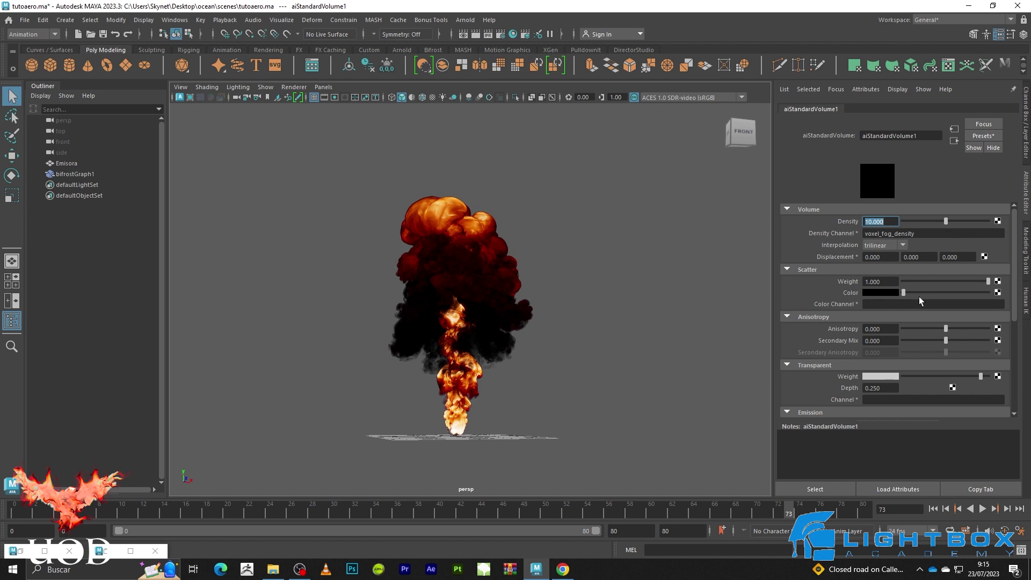
pyautogui.moveTo(924, 294); pyautogui.dragTo(948, 293)
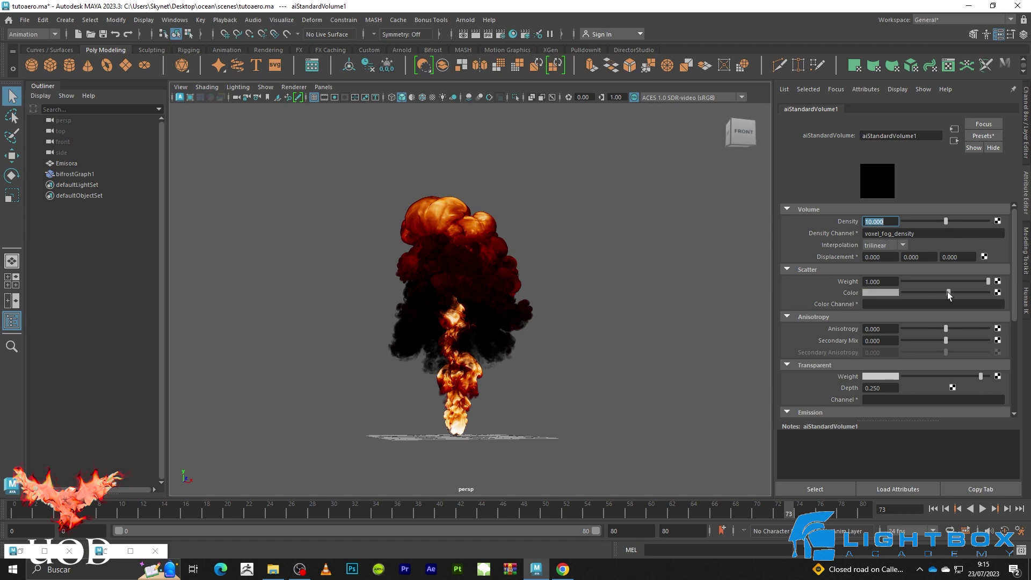
pyautogui.click(881, 294)
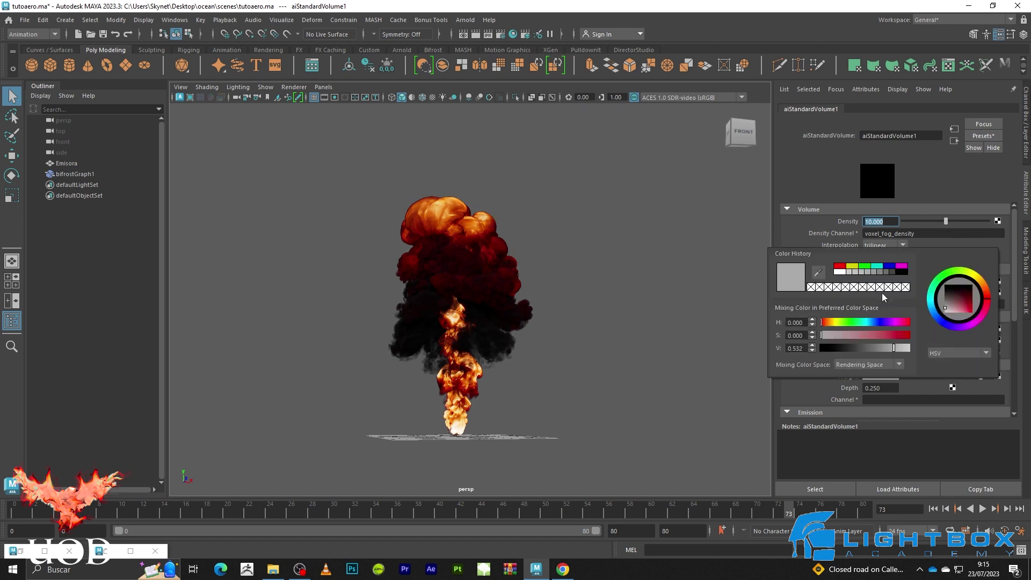
pyautogui.click(881, 266)
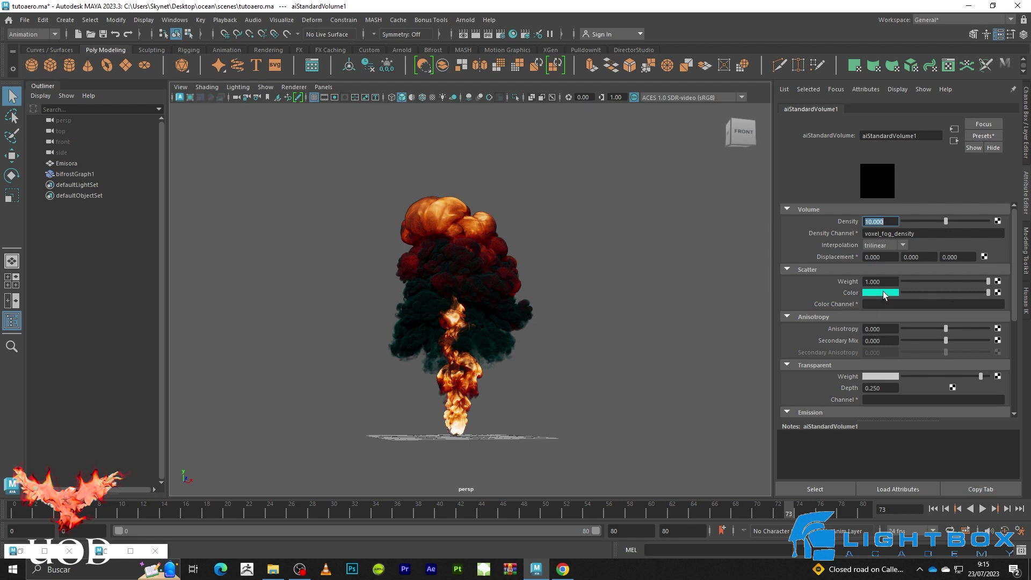
# - Reset the scatter colour to white, then slide it down to medium grey
pyautogui.click(877, 294)
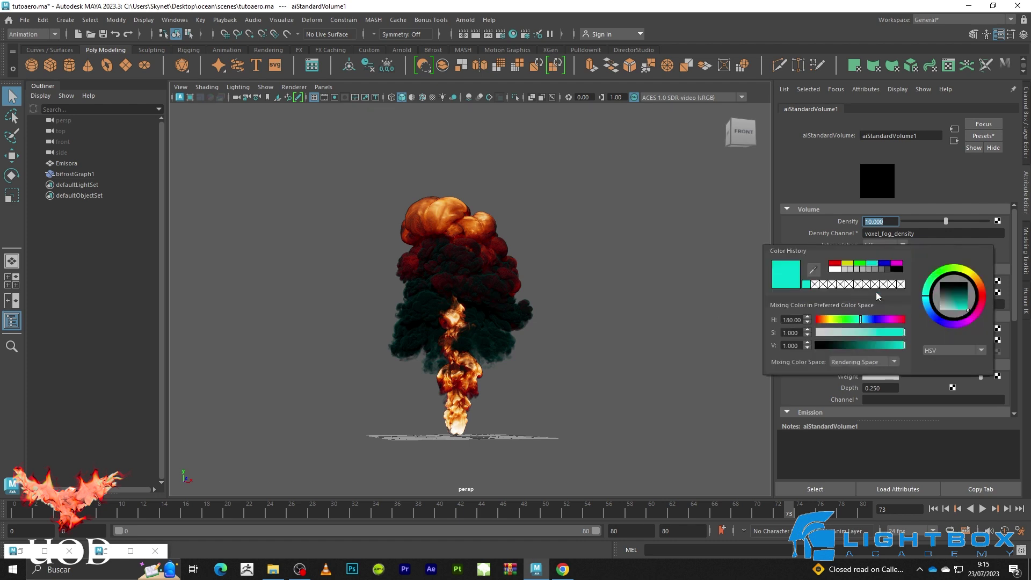
pyautogui.click(836, 269)
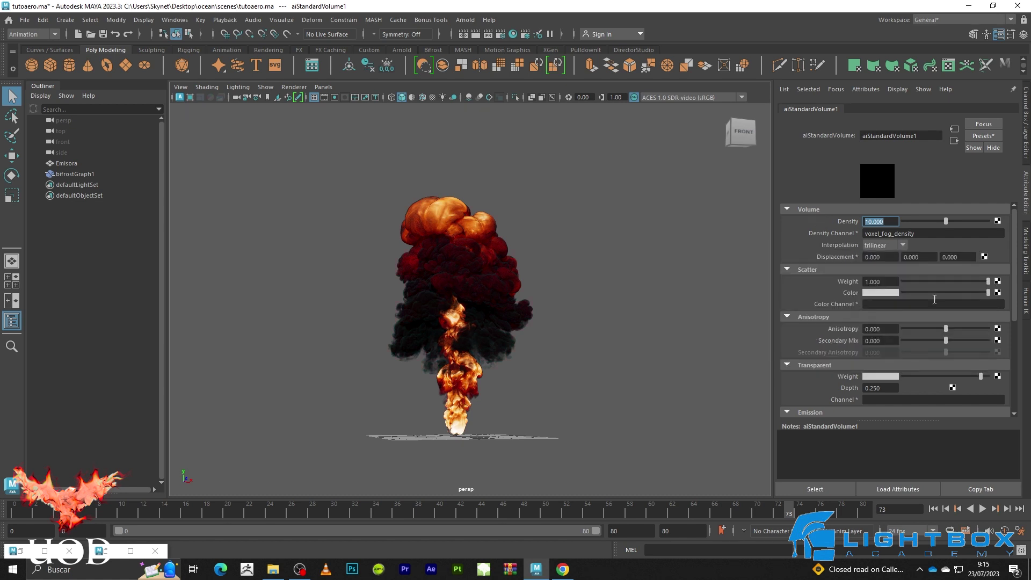
pyautogui.click(943, 292)
pyautogui.click(717, 295)
pyautogui.moveTo(536, 569)
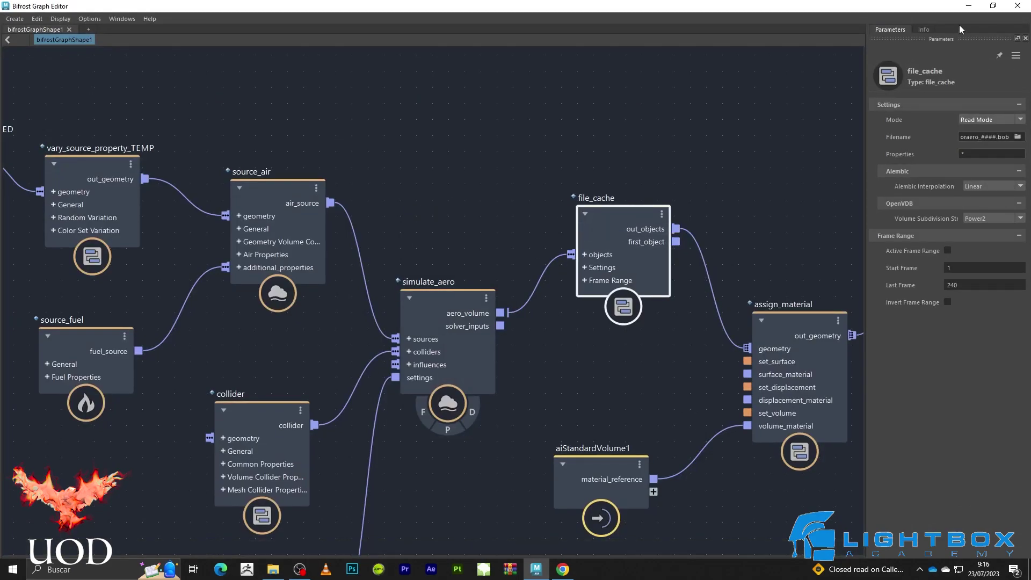
# - Reselect aiStandardVolume1 and lower its Transparent Weight slightly for a smokier look
pyautogui.click(968, 6)
pyautogui.click(115, 552)
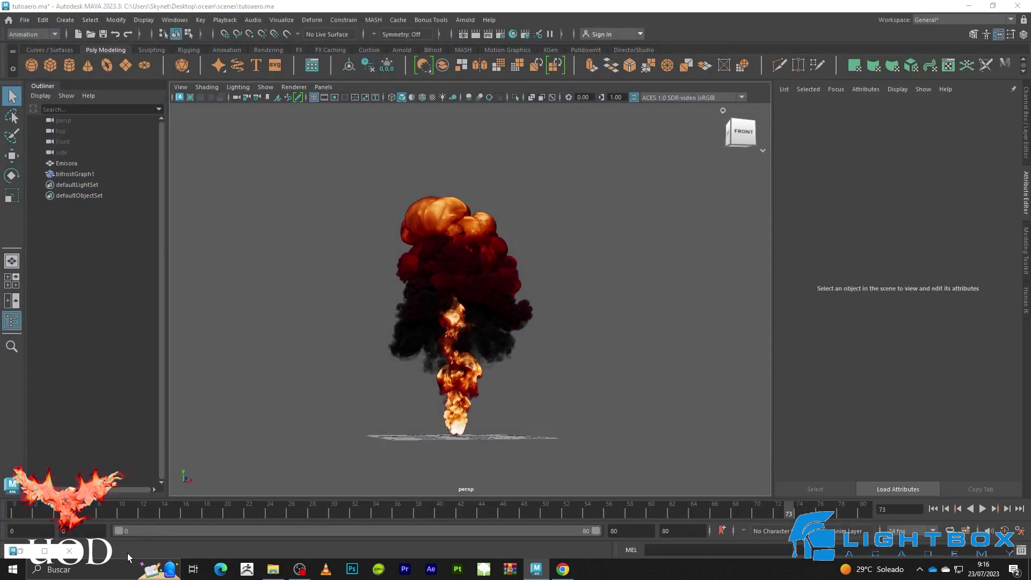
pyautogui.click(542, 247)
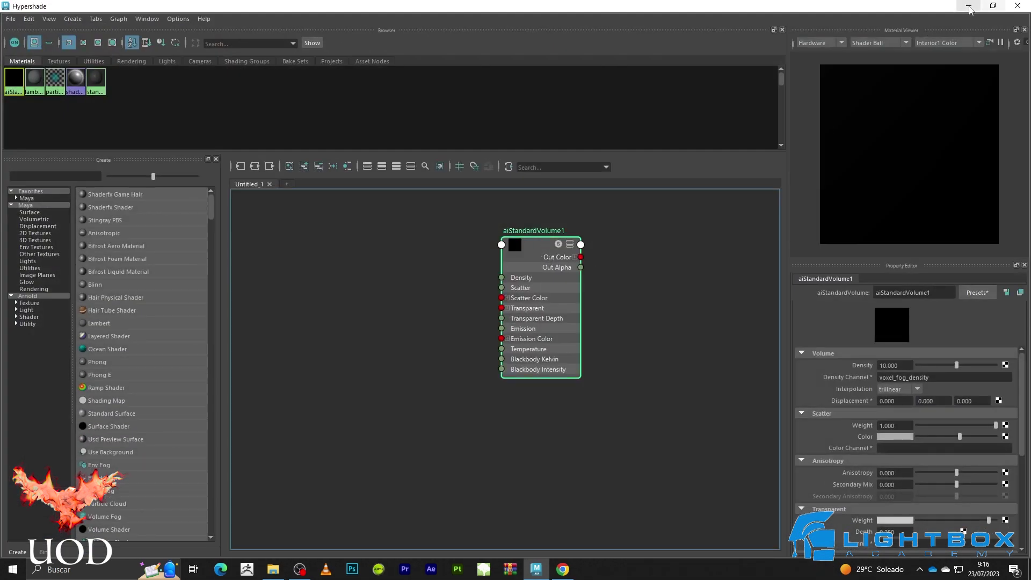
pyautogui.click(968, 6)
pyautogui.click(873, 388)
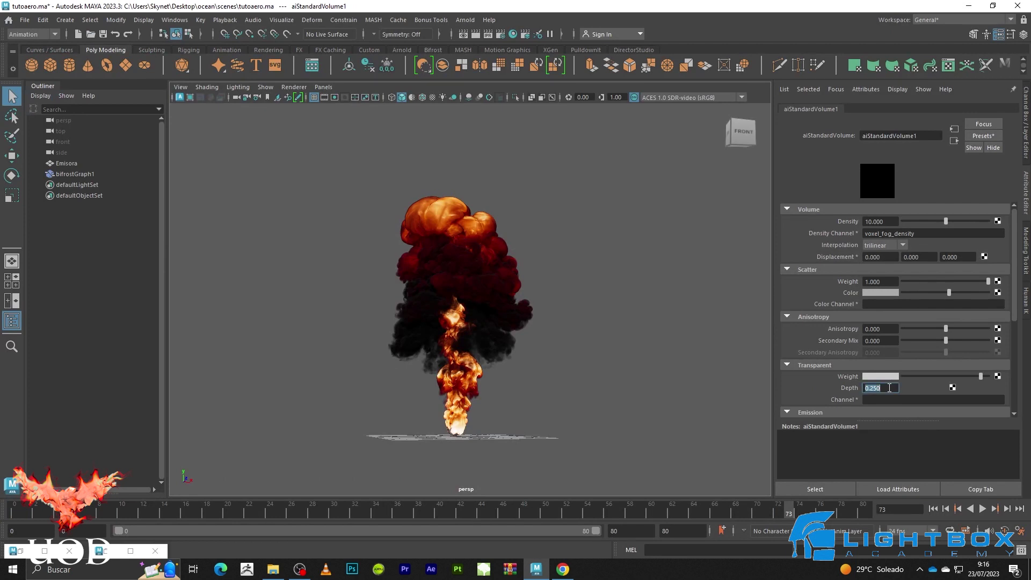
pyautogui.moveTo(982, 376)
pyautogui.mouseDown()
pyautogui.moveTo(902, 376)
pyautogui.moveTo(946, 382)
pyautogui.mouseUp()
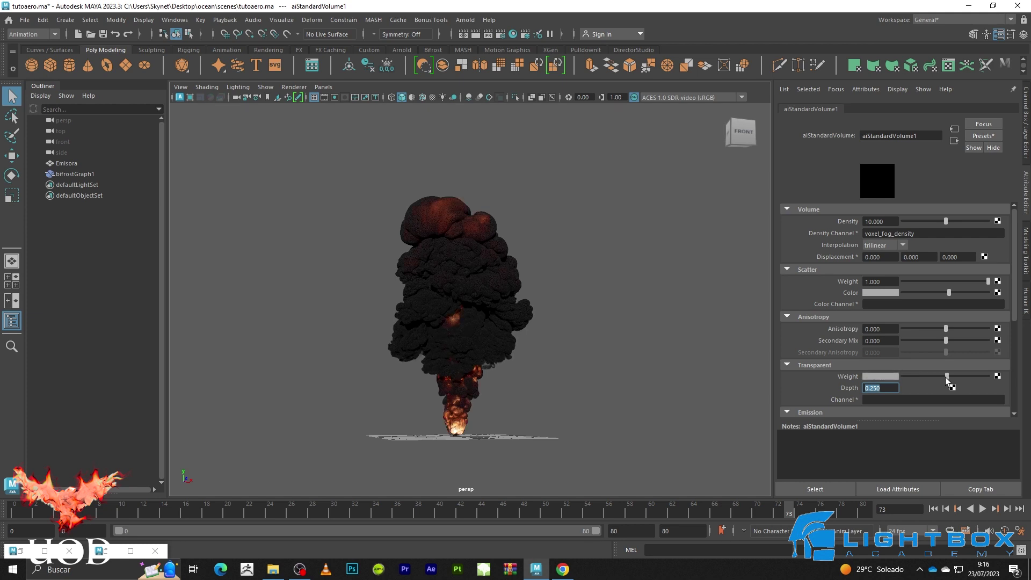
pyautogui.moveTo(946, 378); pyautogui.dragTo(1000, 384)
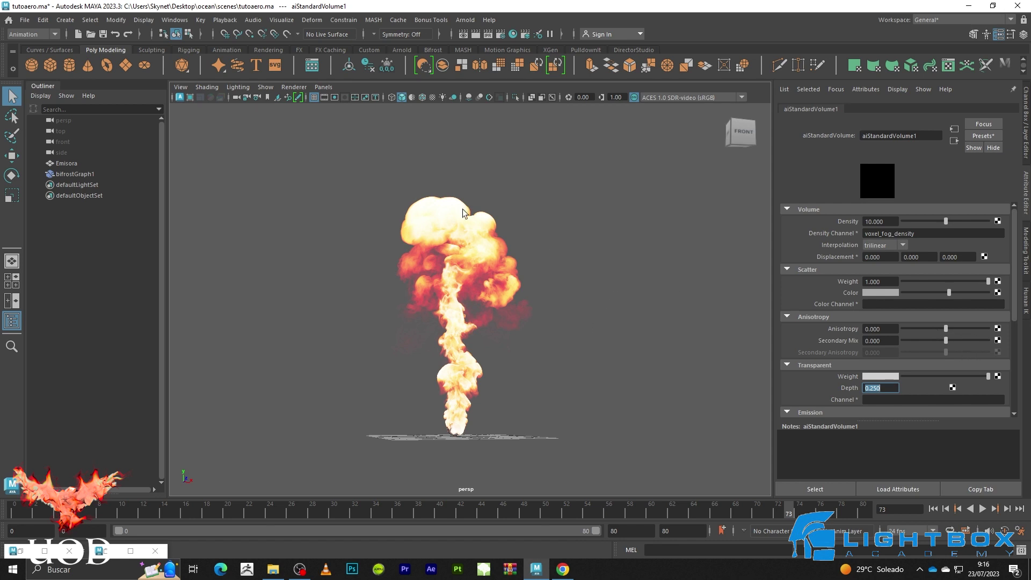
pyautogui.moveTo(965, 379); pyautogui.dragTo(971, 378)
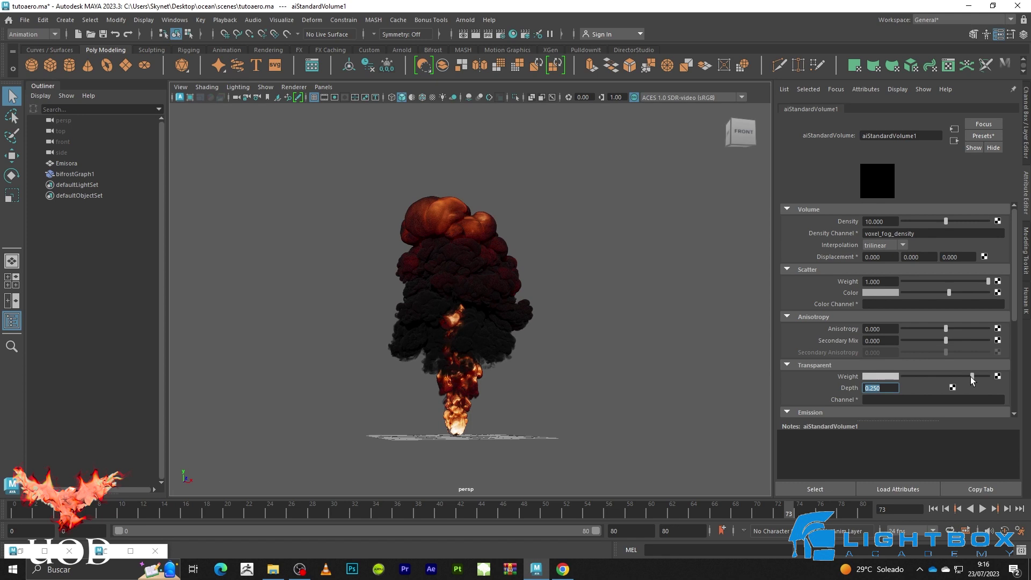
# - Set aiStandardVolume1 Density back to 5
pyautogui.doubleClick(893, 223)
pyautogui.write('5')
pyautogui.press('Return')
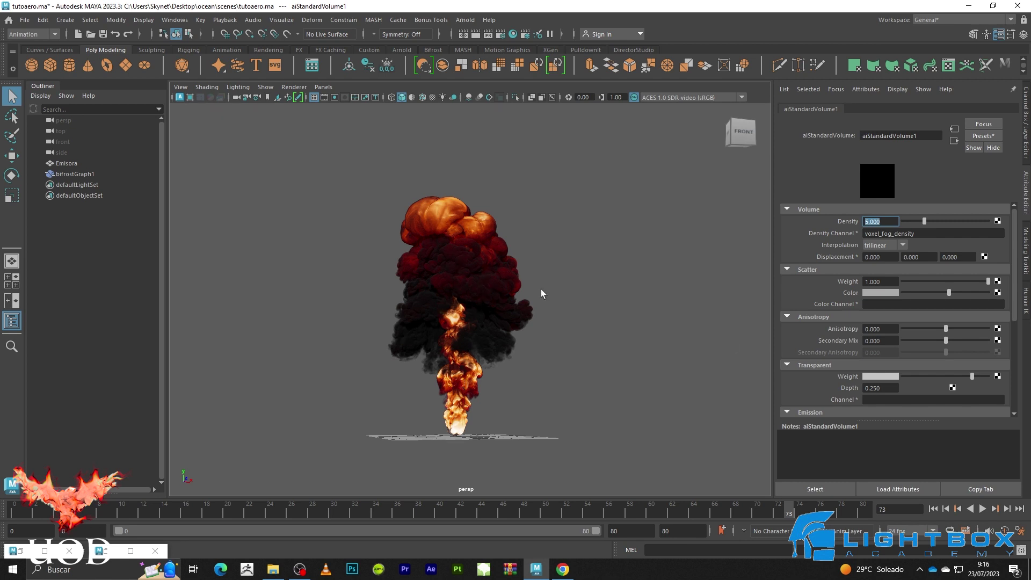
# - Try a Transparent Depth of 0.5, then reset it to 0.25
pyautogui.doubleClick(899, 389)
pyautogui.write('0.5')
pyautogui.press('Return')
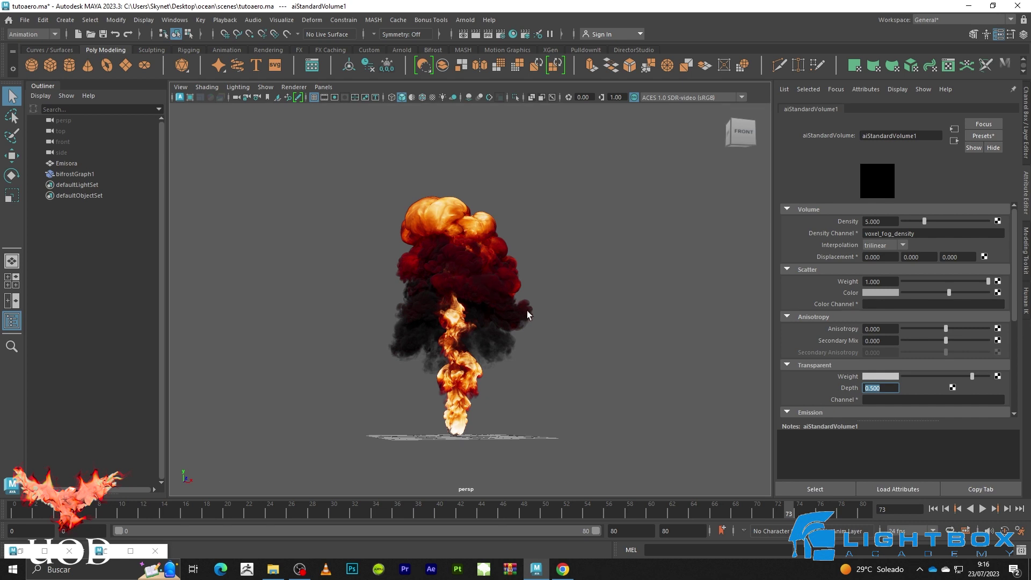
pyautogui.write('0.25')
pyautogui.press('Return')
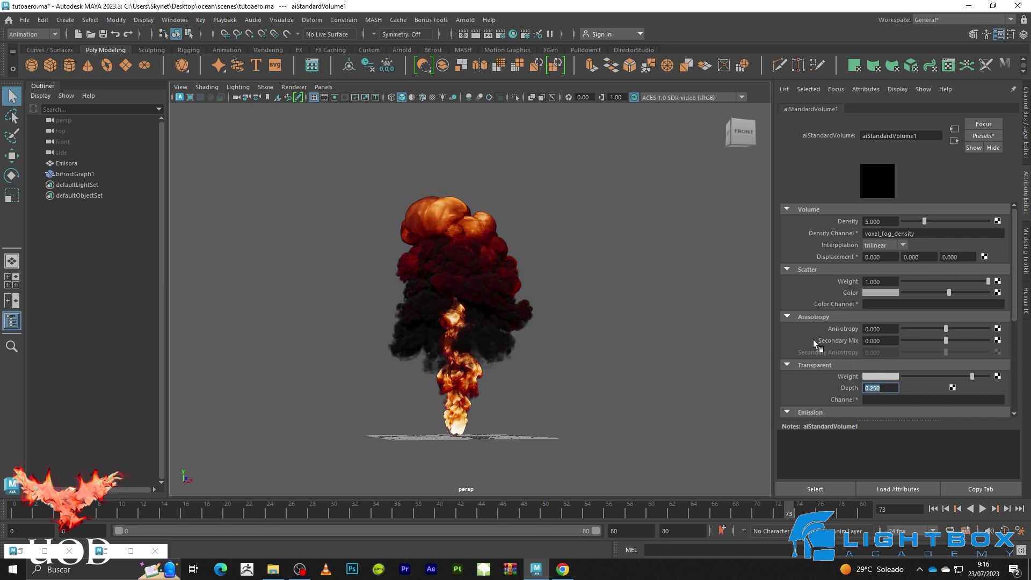
pyautogui.scroll(-5, 813, 339)
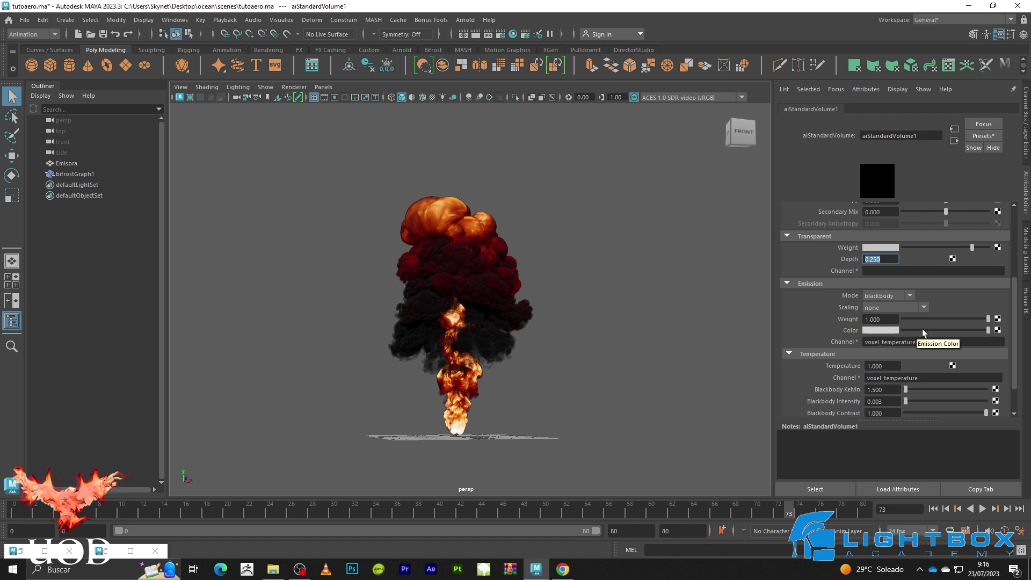
# - Try blue and lavender emission colours, then reset the emission colour to white
pyautogui.click(884, 329)
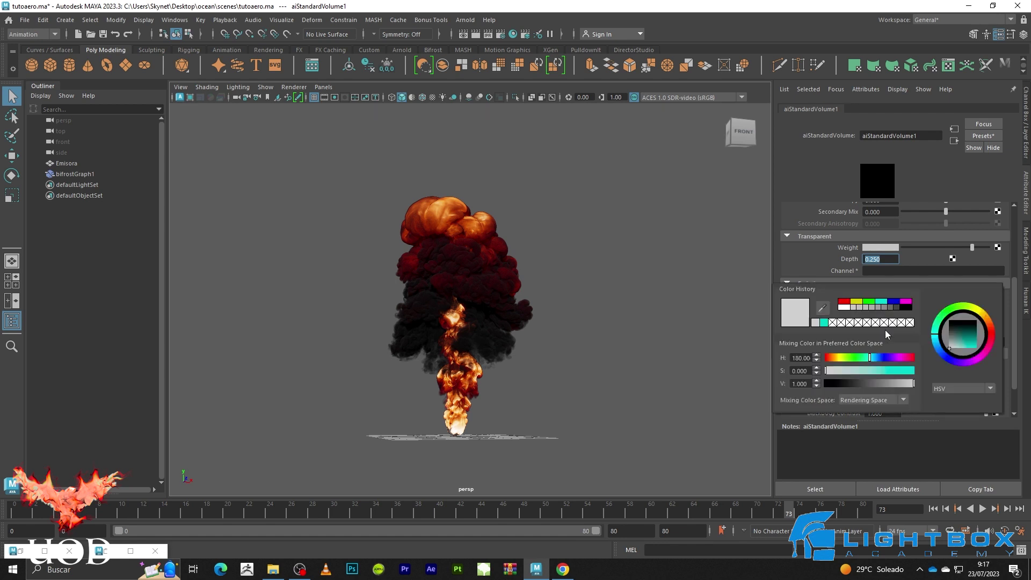
pyautogui.click(894, 301)
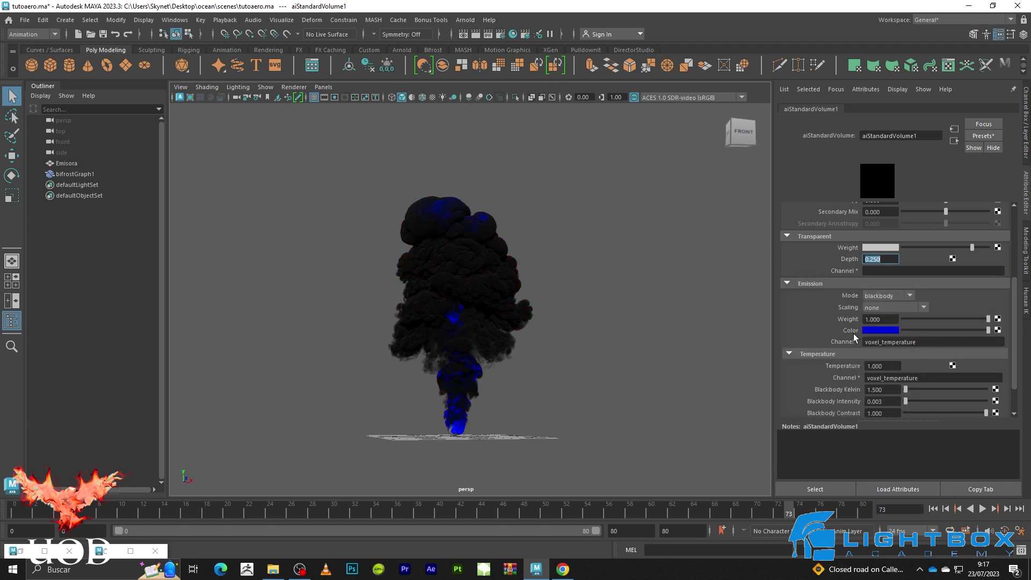
pyautogui.click(895, 331)
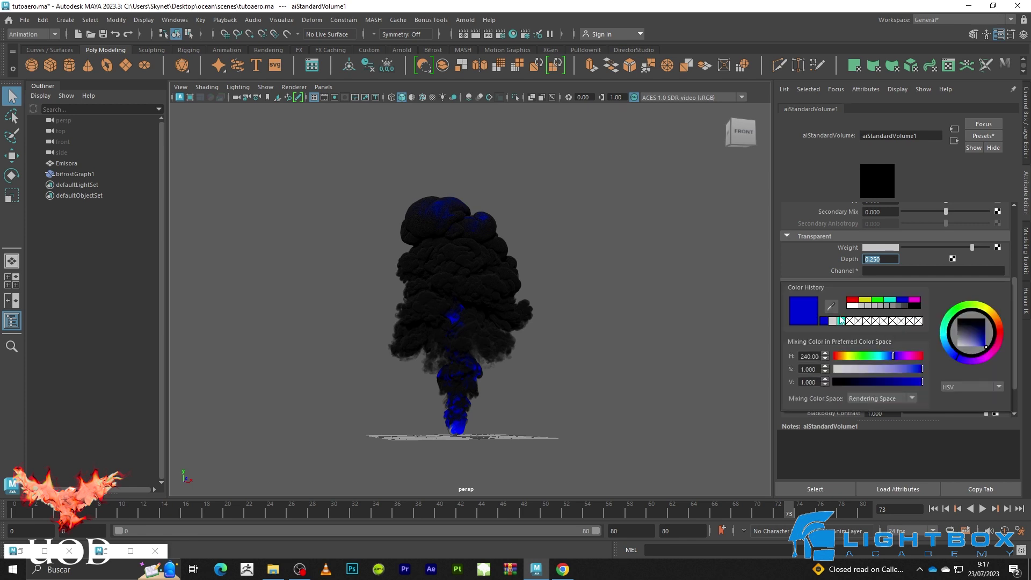
pyautogui.click(852, 307)
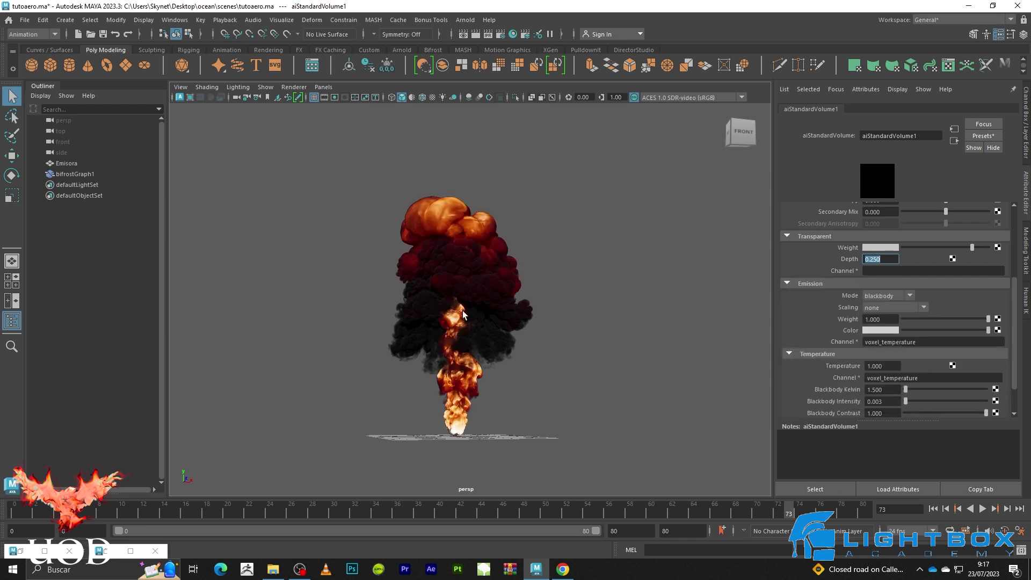
pyautogui.click(882, 328)
pyautogui.moveTo(868, 368); pyautogui.dragTo(846, 371)
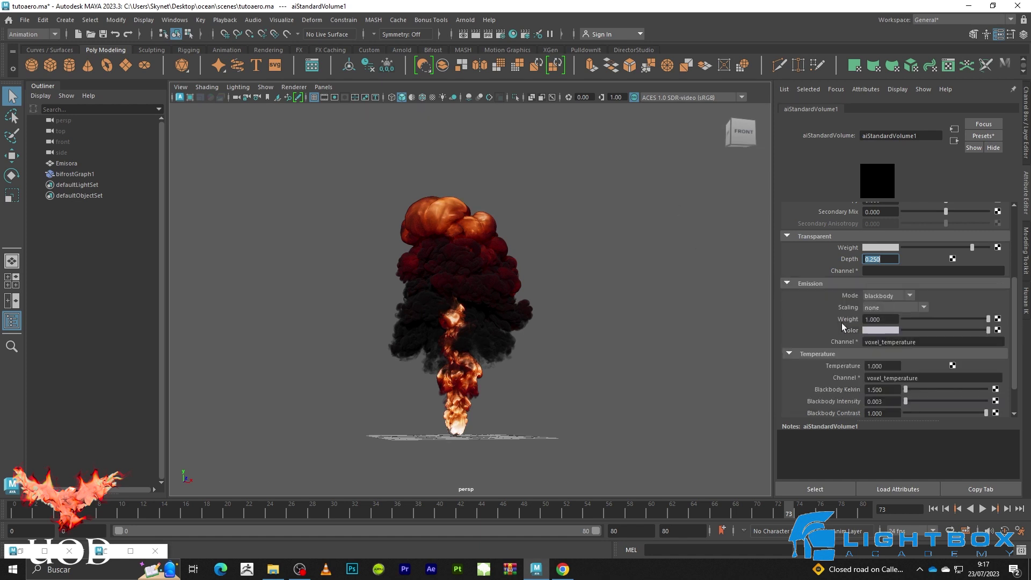
pyautogui.click(880, 329)
pyautogui.click(843, 304)
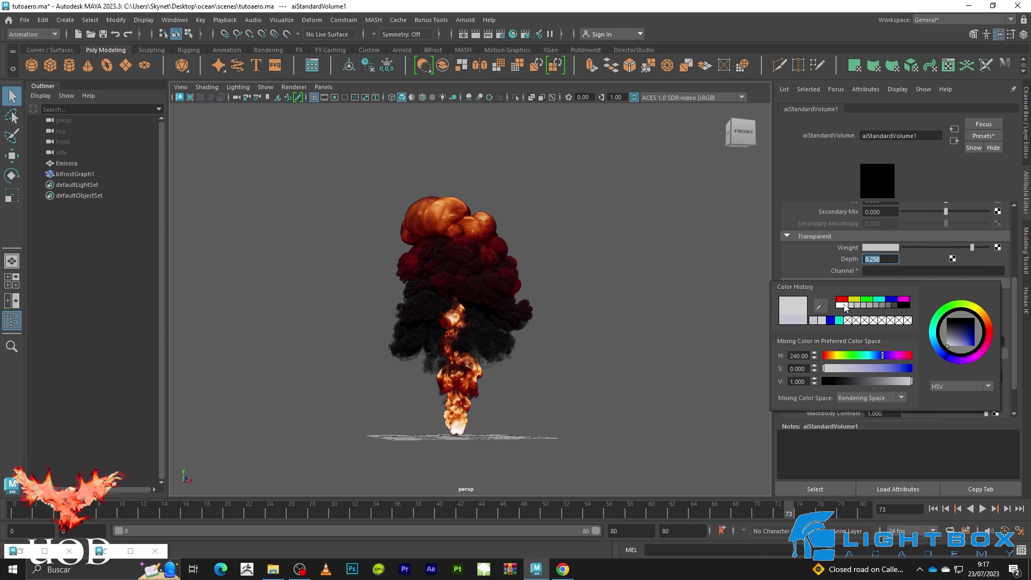
# - Drag the Emission Color slider down to light grey and clear the selection
pyautogui.moveTo(963, 334)
pyautogui.mouseDown()
pyautogui.moveTo(912, 333)
pyautogui.moveTo(951, 334)
pyautogui.mouseUp()
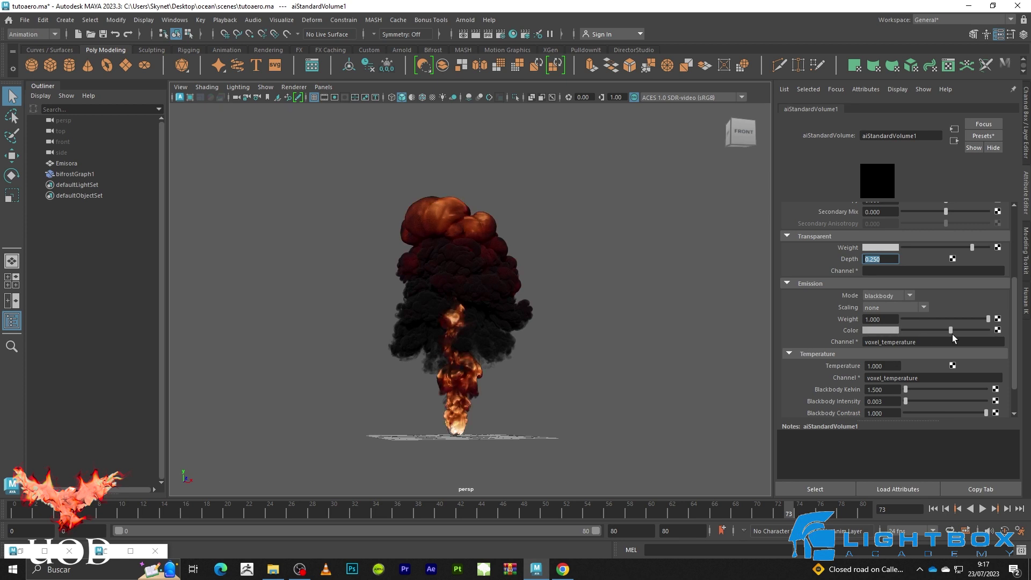
pyautogui.click(953, 334)
pyautogui.press('Return')
pyautogui.click(595, 296)
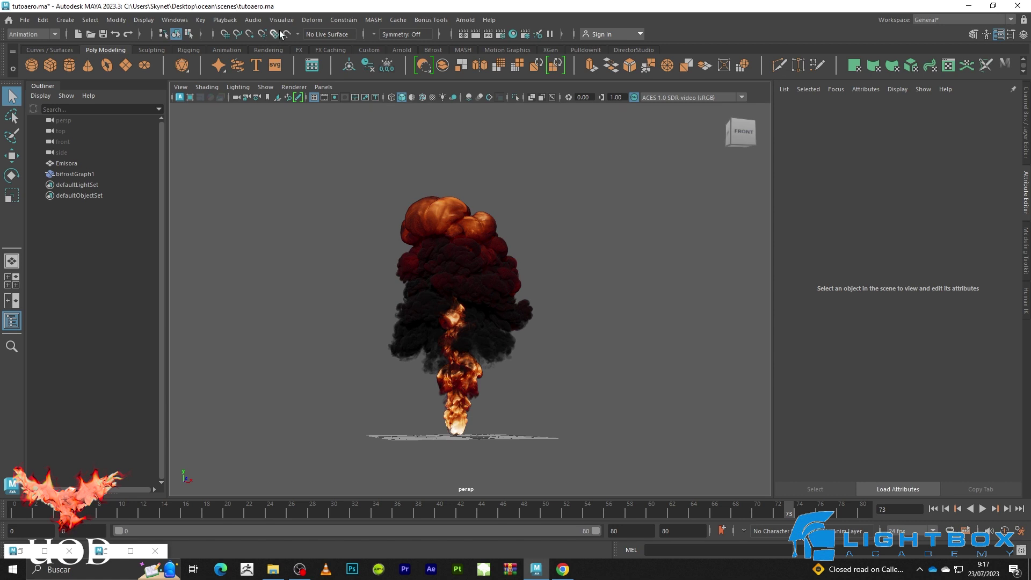
# - Switch the menu set from Animation to FX and browse the Fields/Solvers menu
pyautogui.click(39, 35)
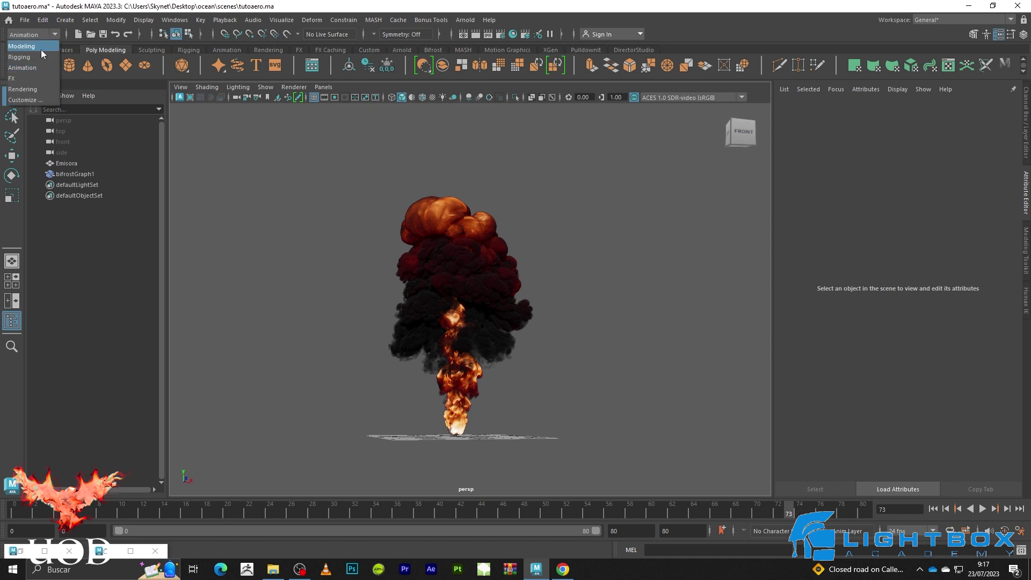
pyautogui.click(34, 77)
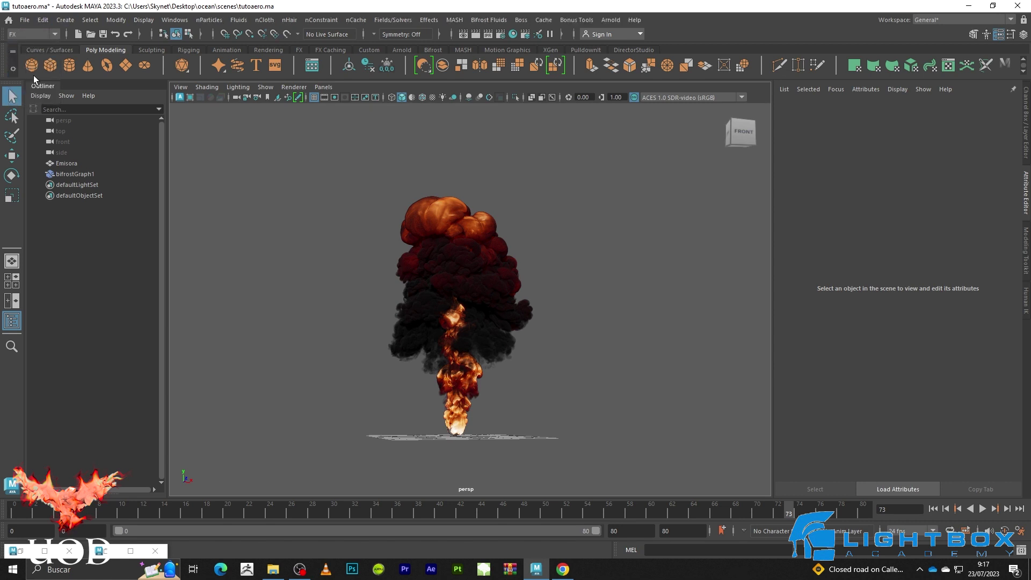
pyautogui.click(394, 20)
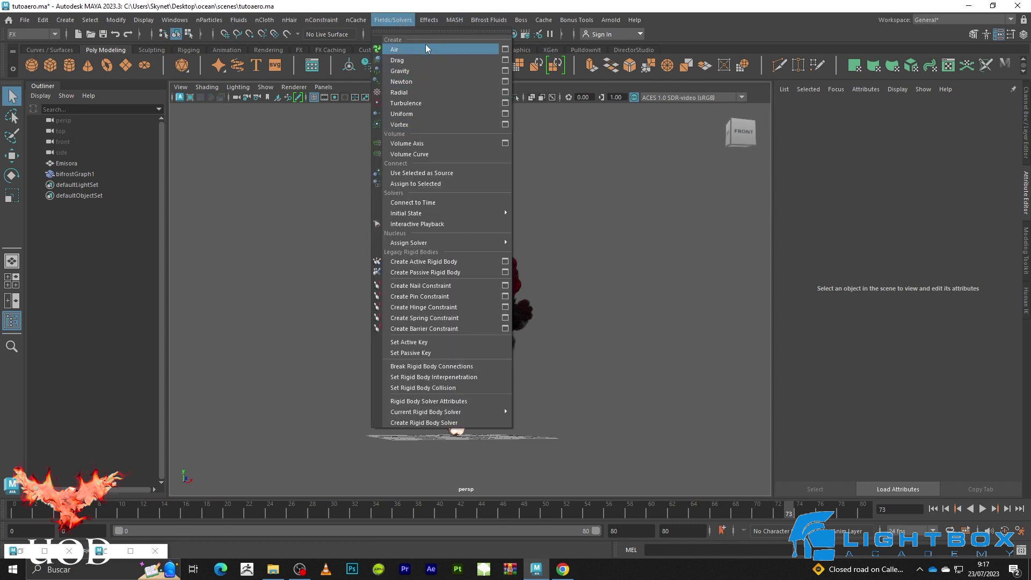
pyautogui.click(570, 172)
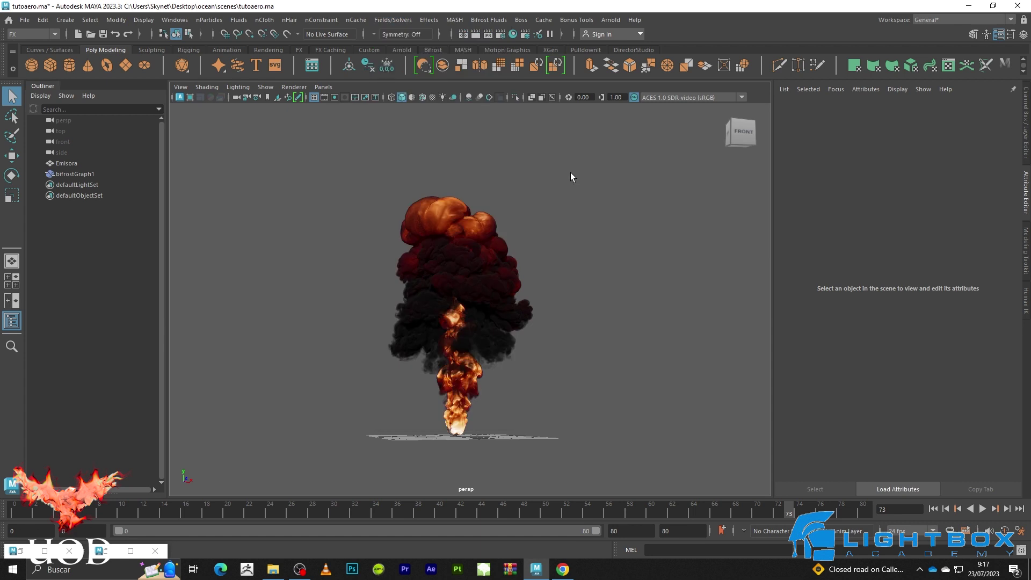